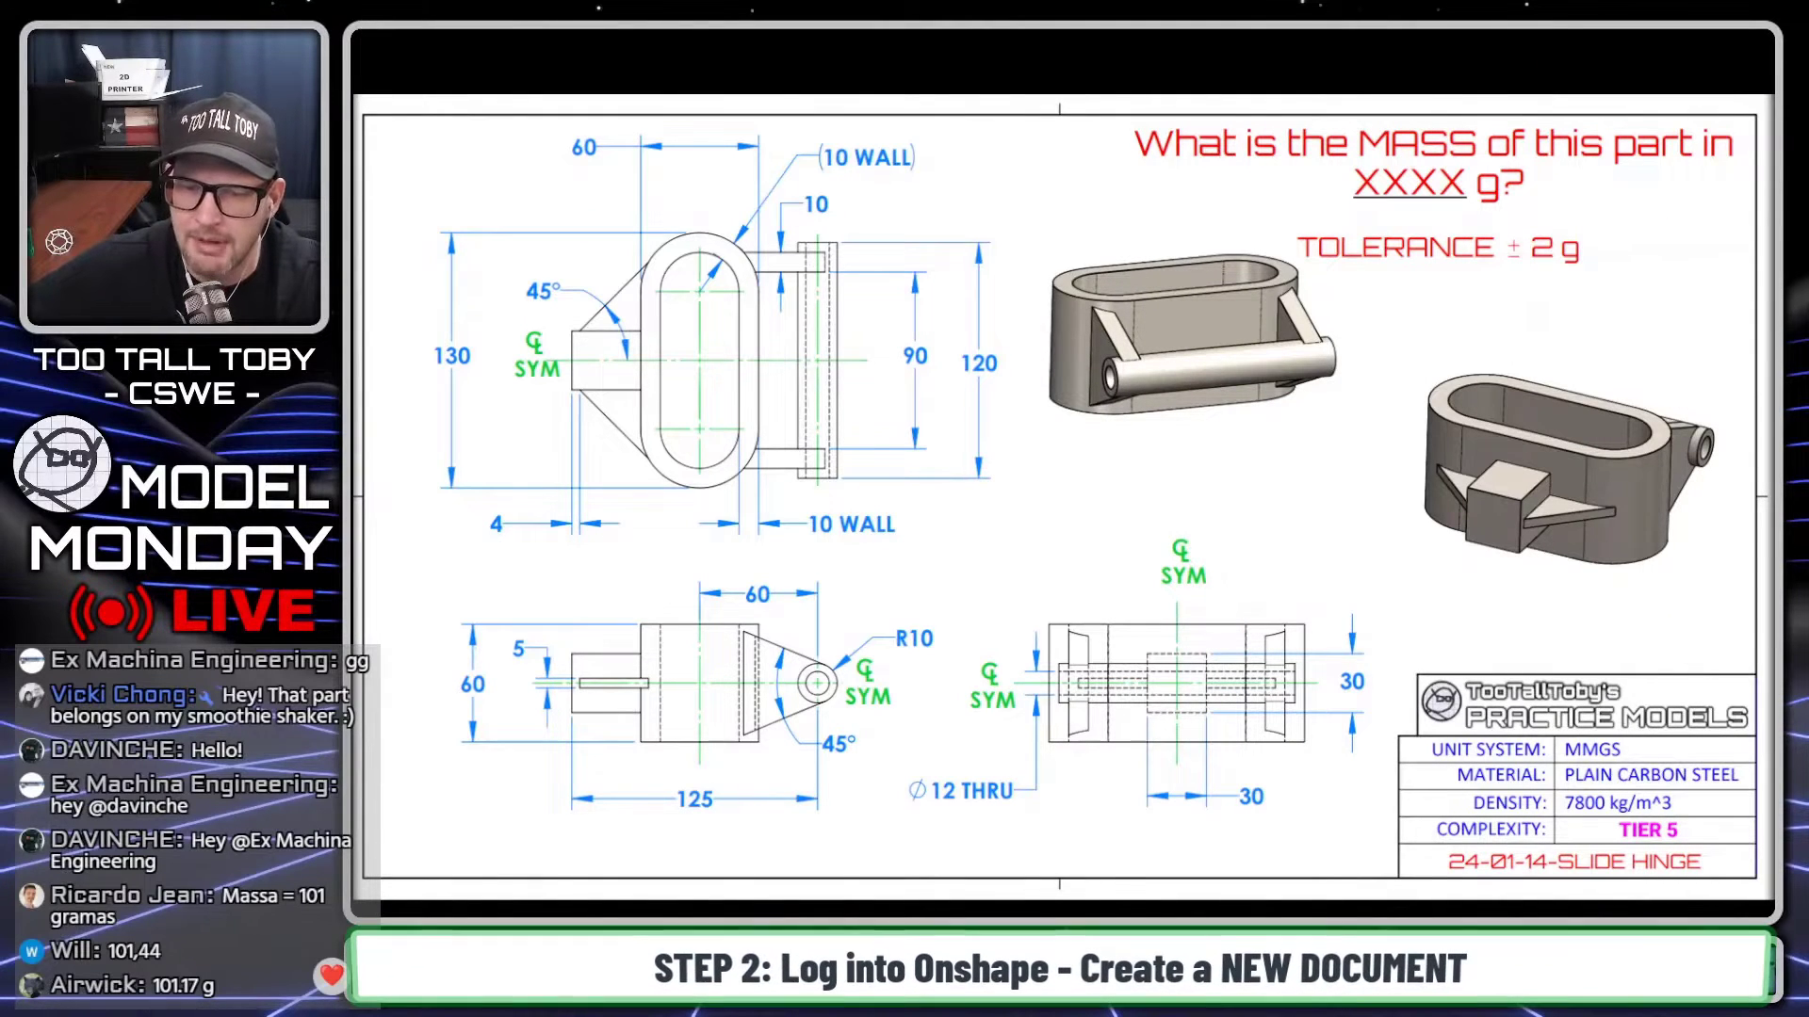
Step: Show the Onshape documents page in a moved, enlarged browser window and open the Create menu
{"action": "mouse_move", "coordinate": [878, 928]}
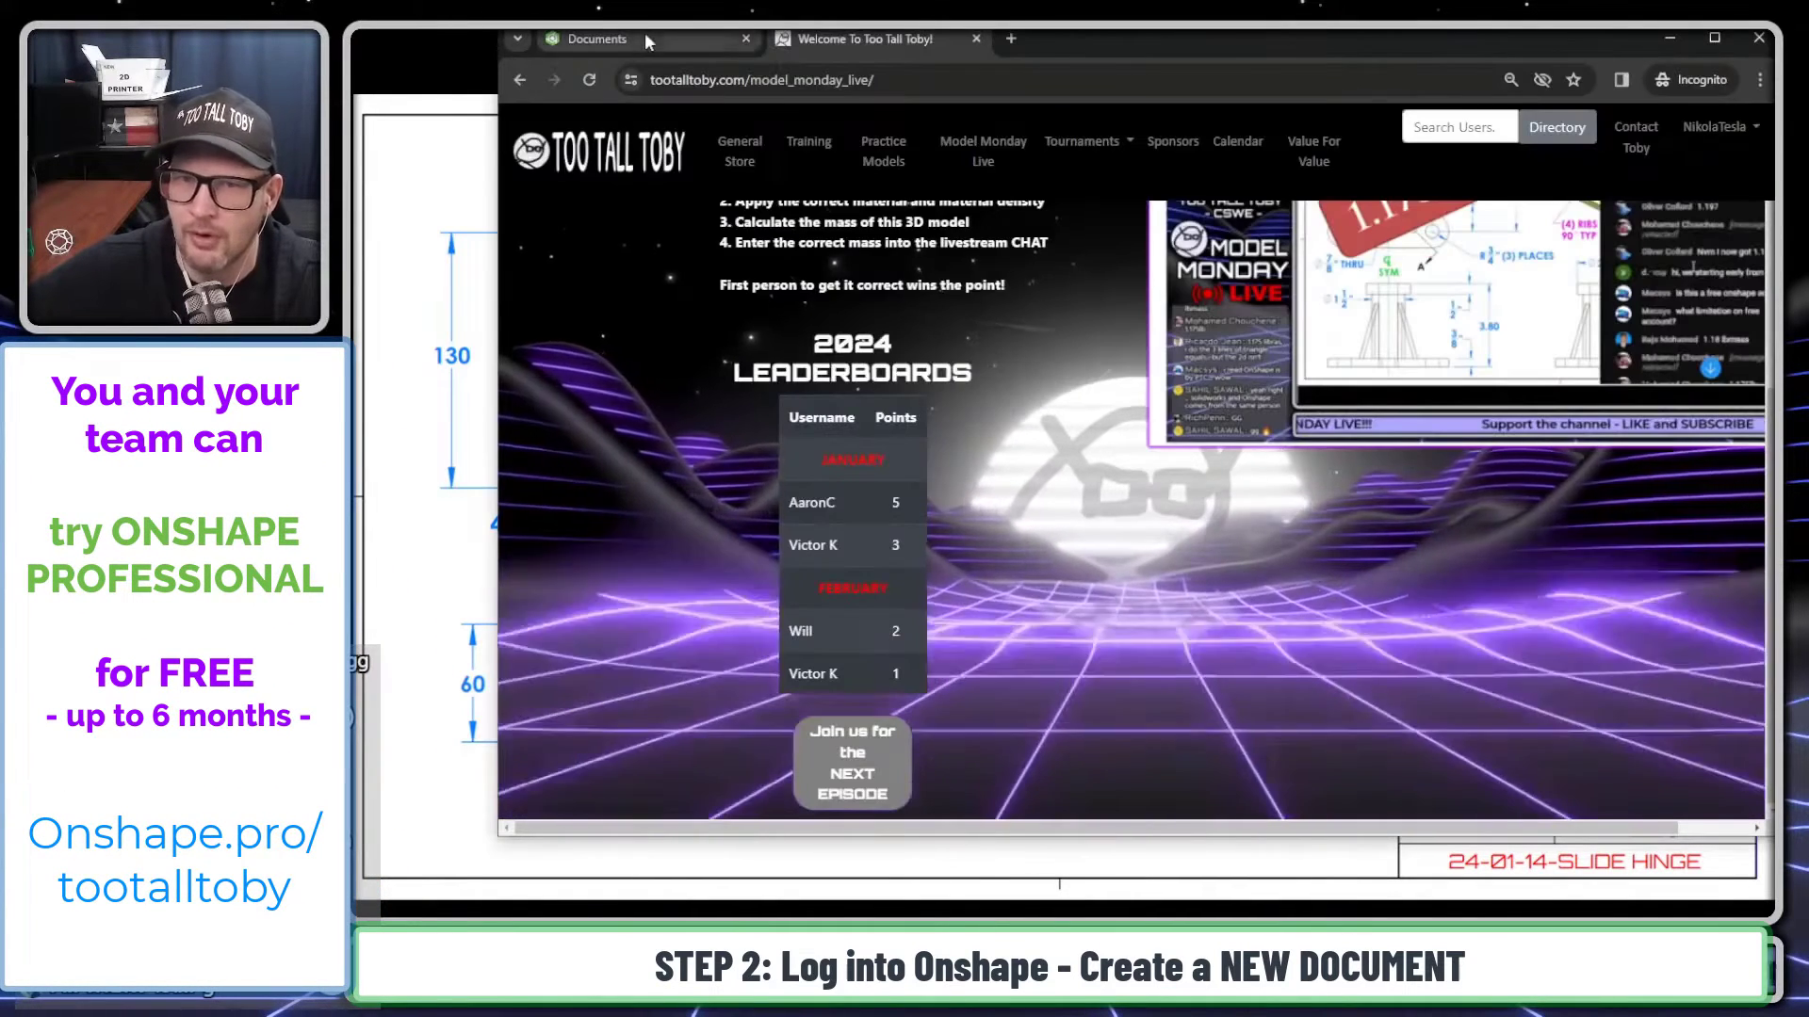
{"action": "left_click", "coordinate": [644, 37]}
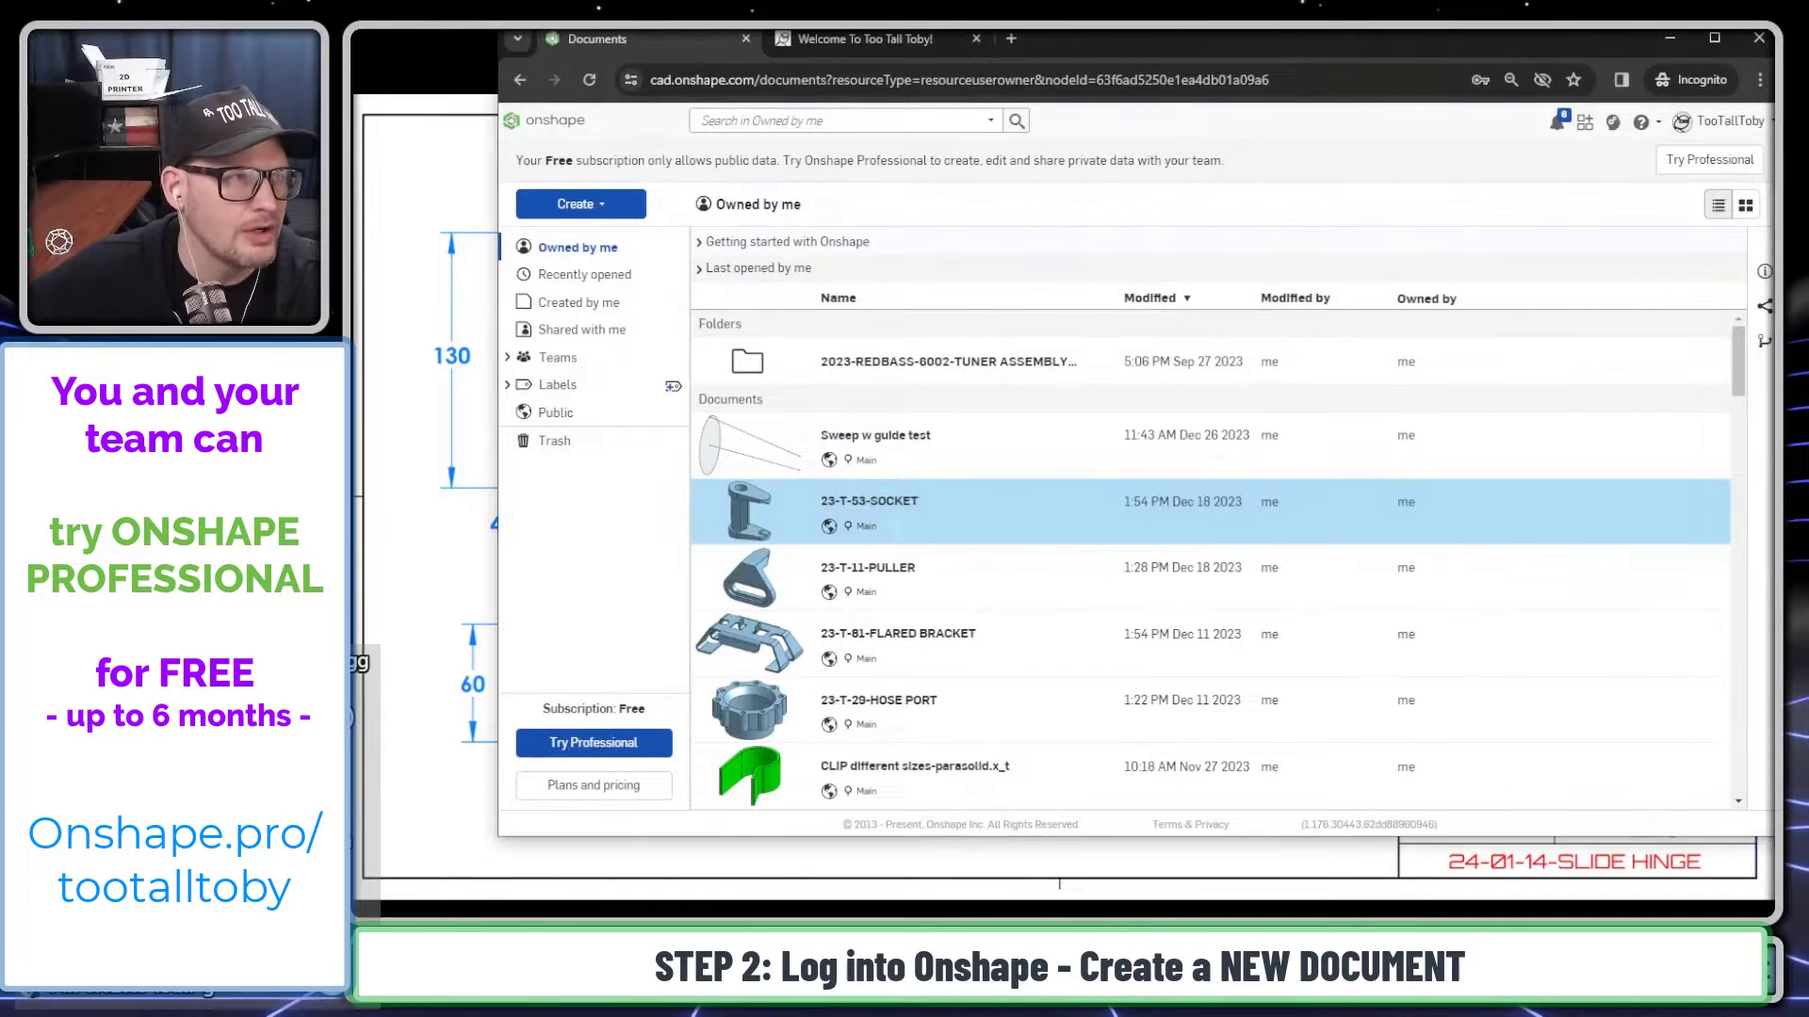
{"action": "left_click_drag", "start_coordinate": [1183, 42], "coordinate": [1036, 43]}
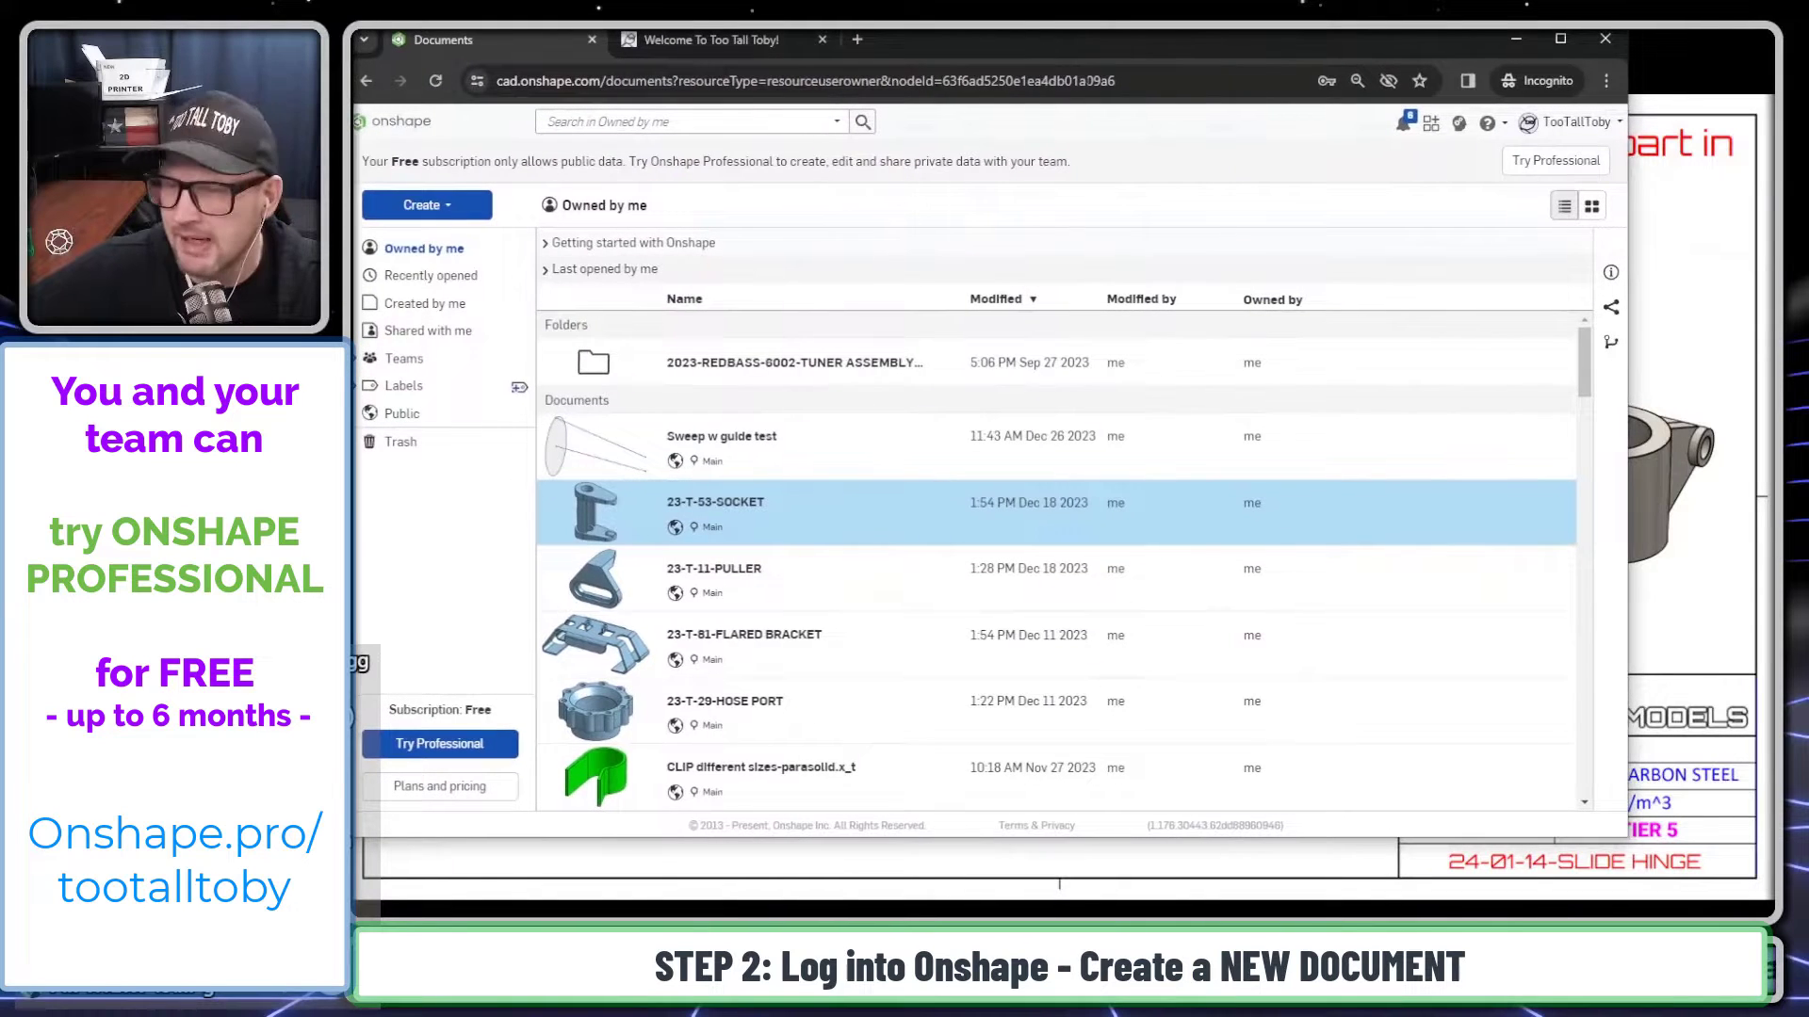
{"action": "left_click_drag", "start_coordinate": [1621, 836], "coordinate": [1770, 917]}
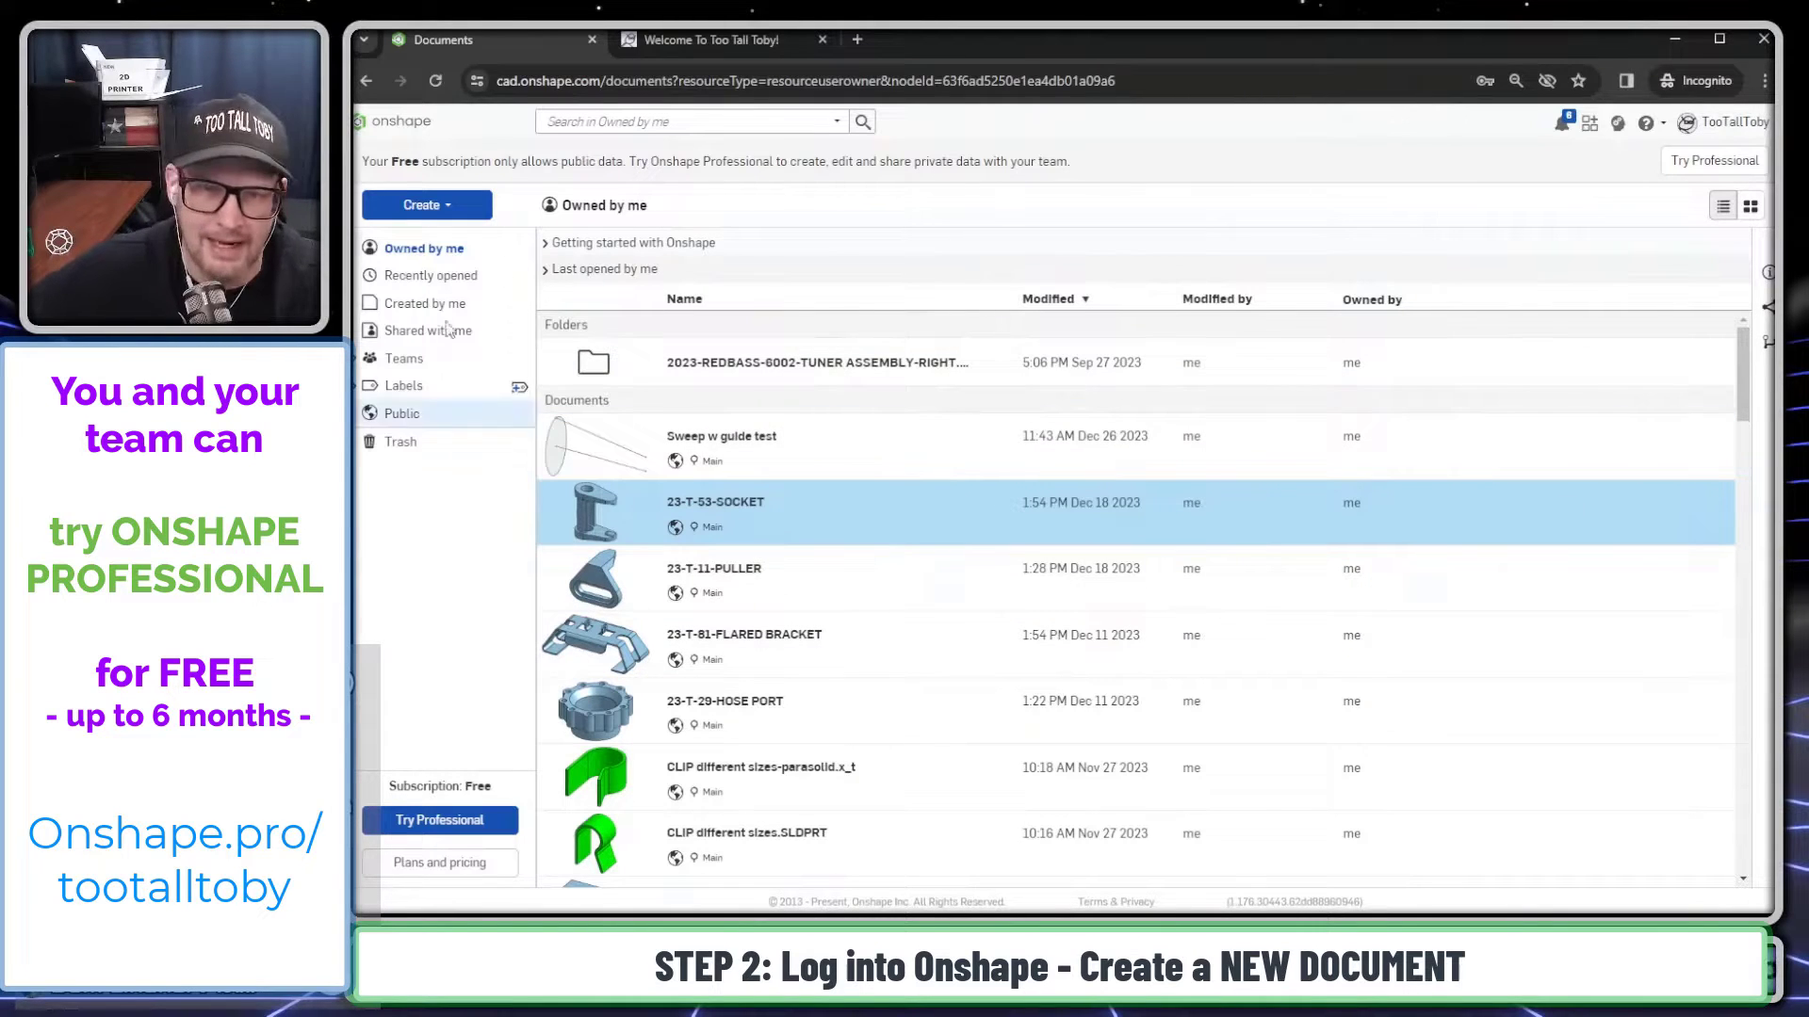
{"action": "left_click", "coordinate": [426, 205]}
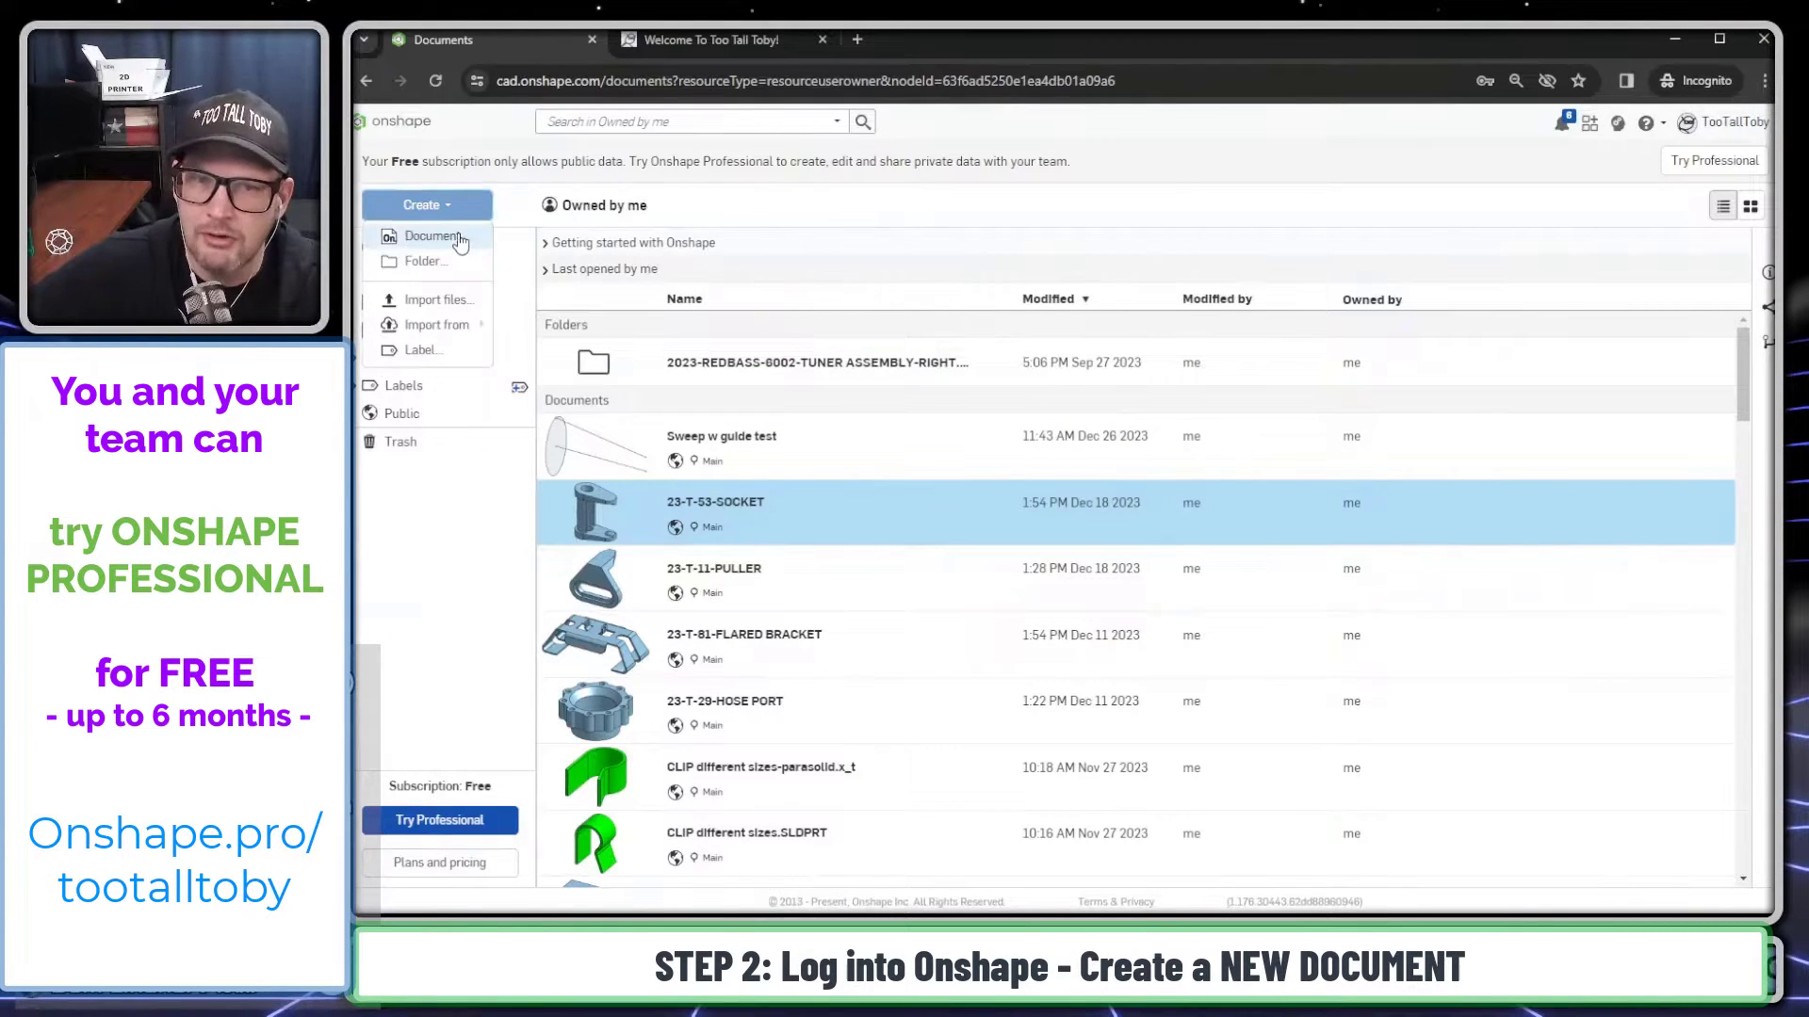
Step: Create a new document named '24-01-14-SLIDE HINGE'
{"action": "left_click", "coordinate": [460, 240]}
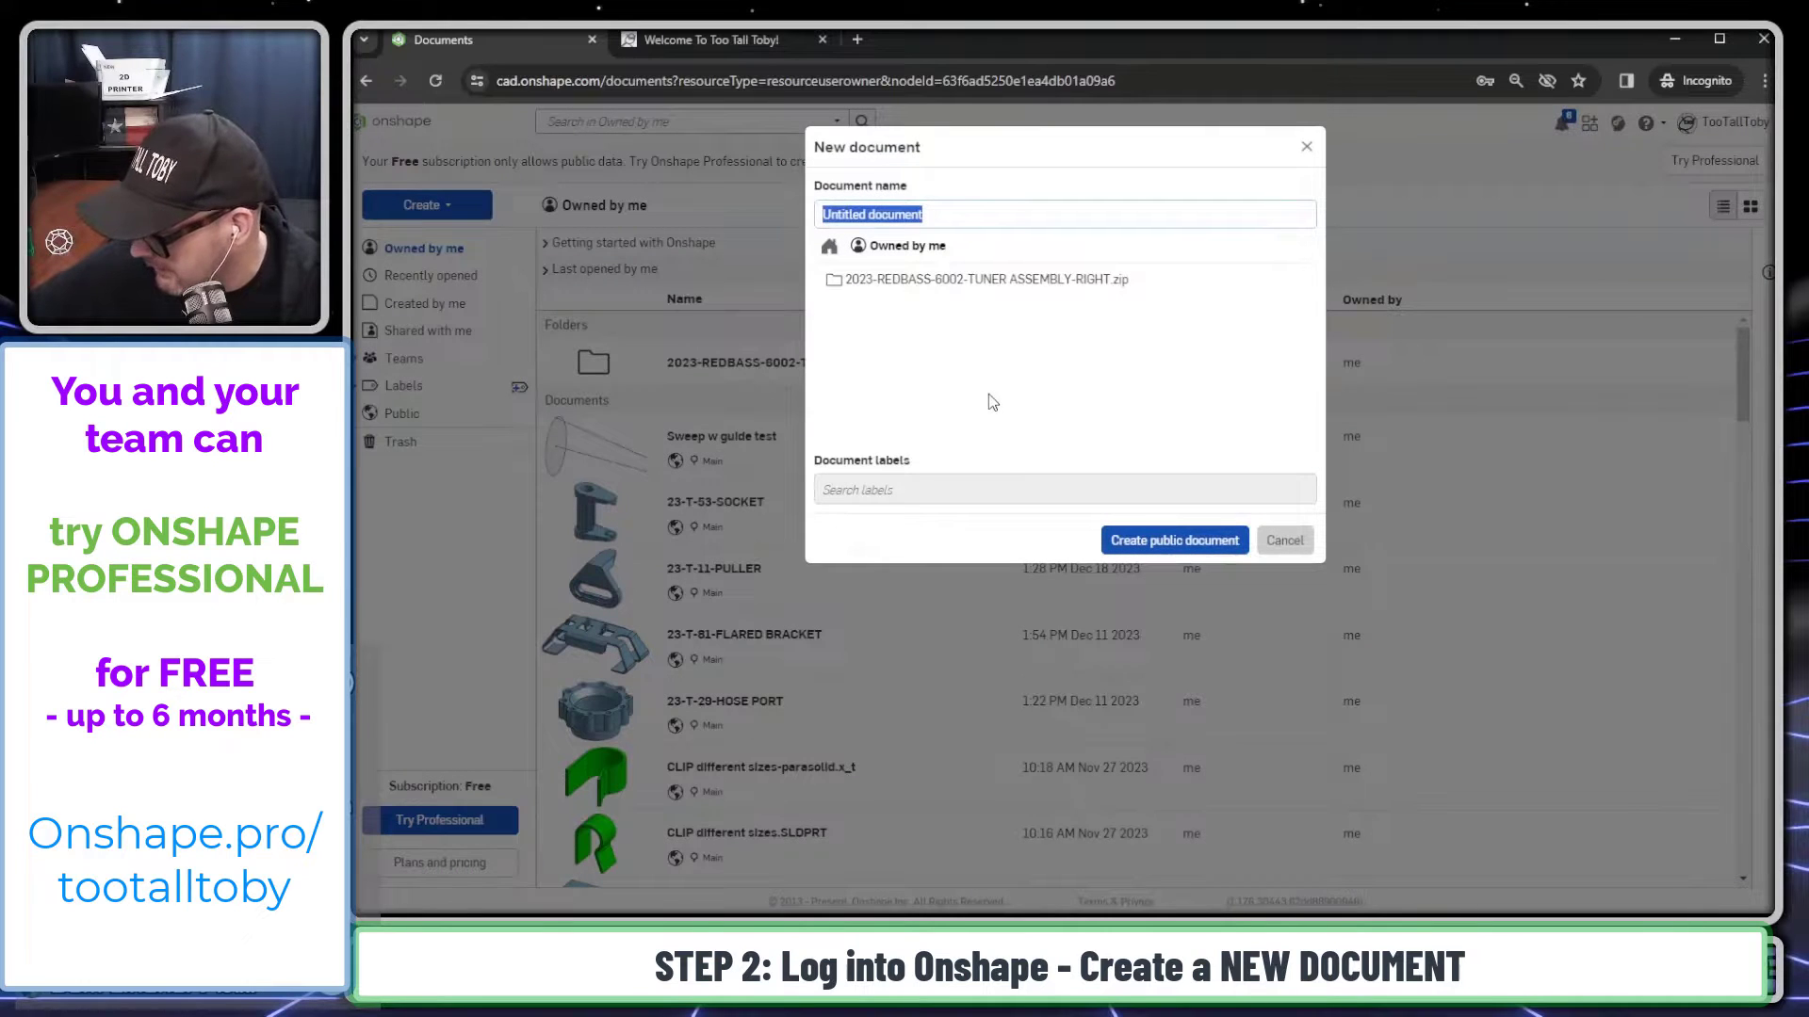
{"action": "type", "text": "24-01-"}
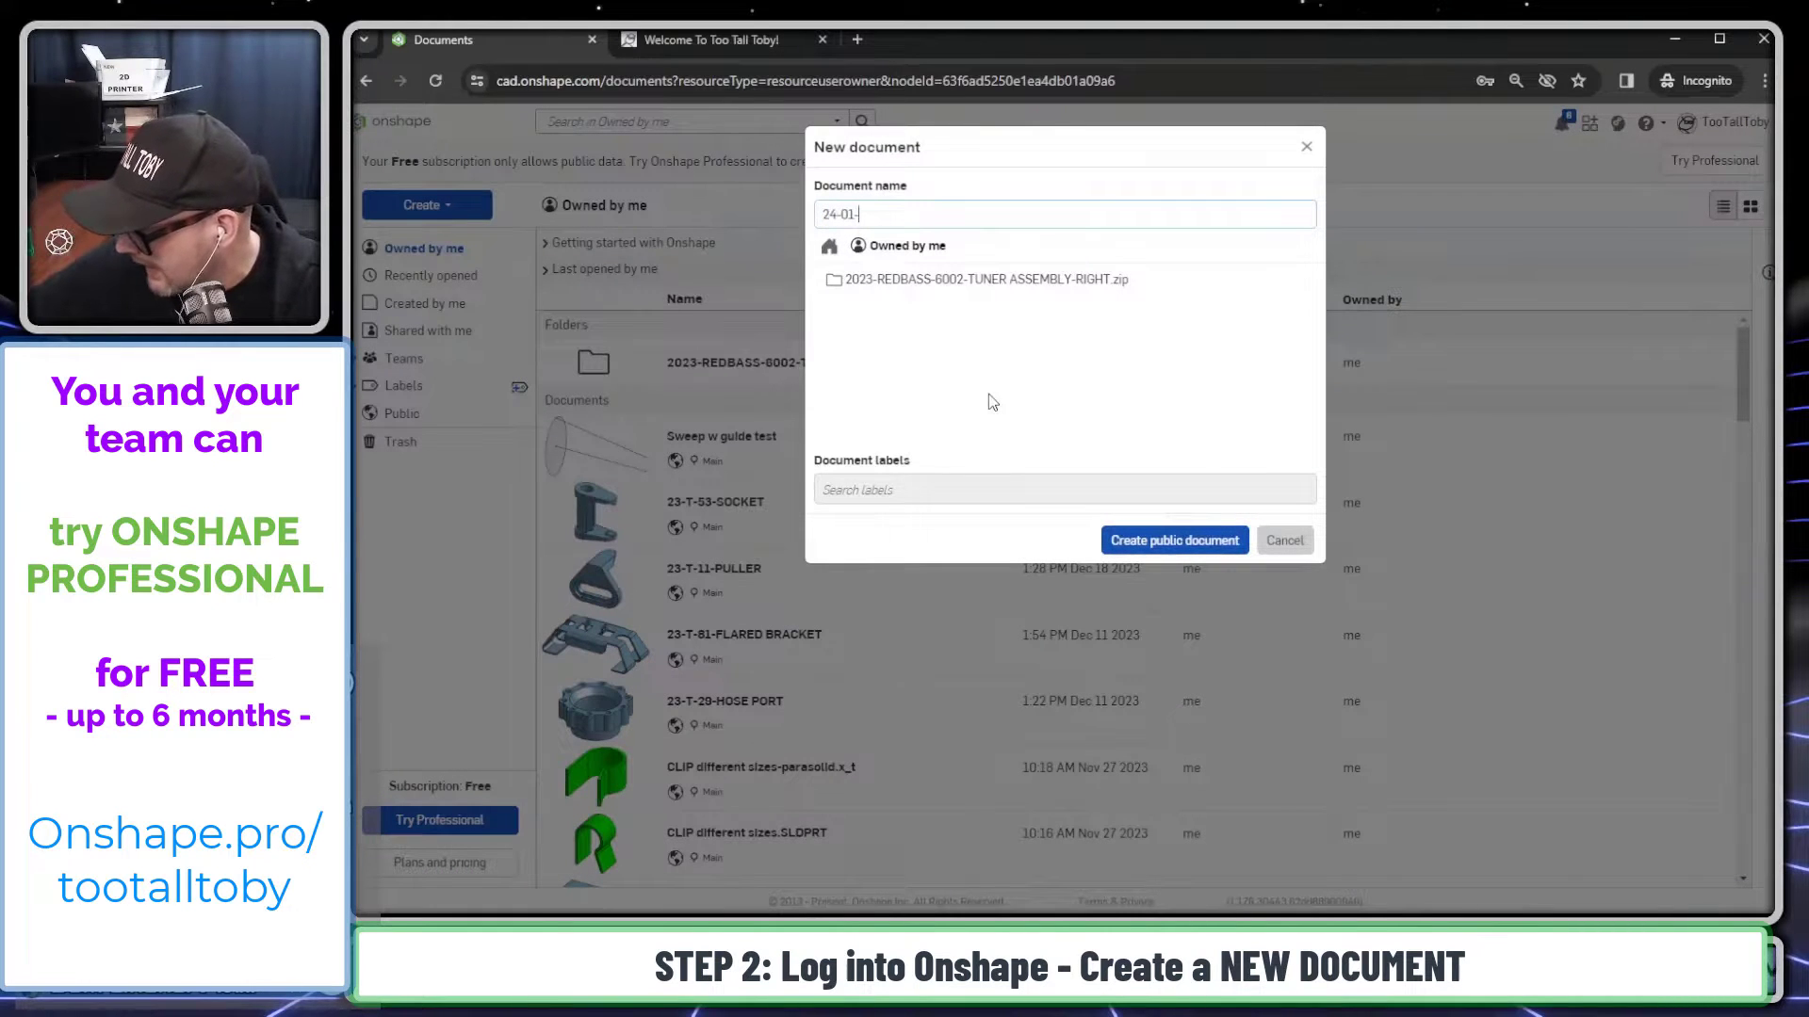
{"action": "type", "text": "14-SLIDE HINGE"}
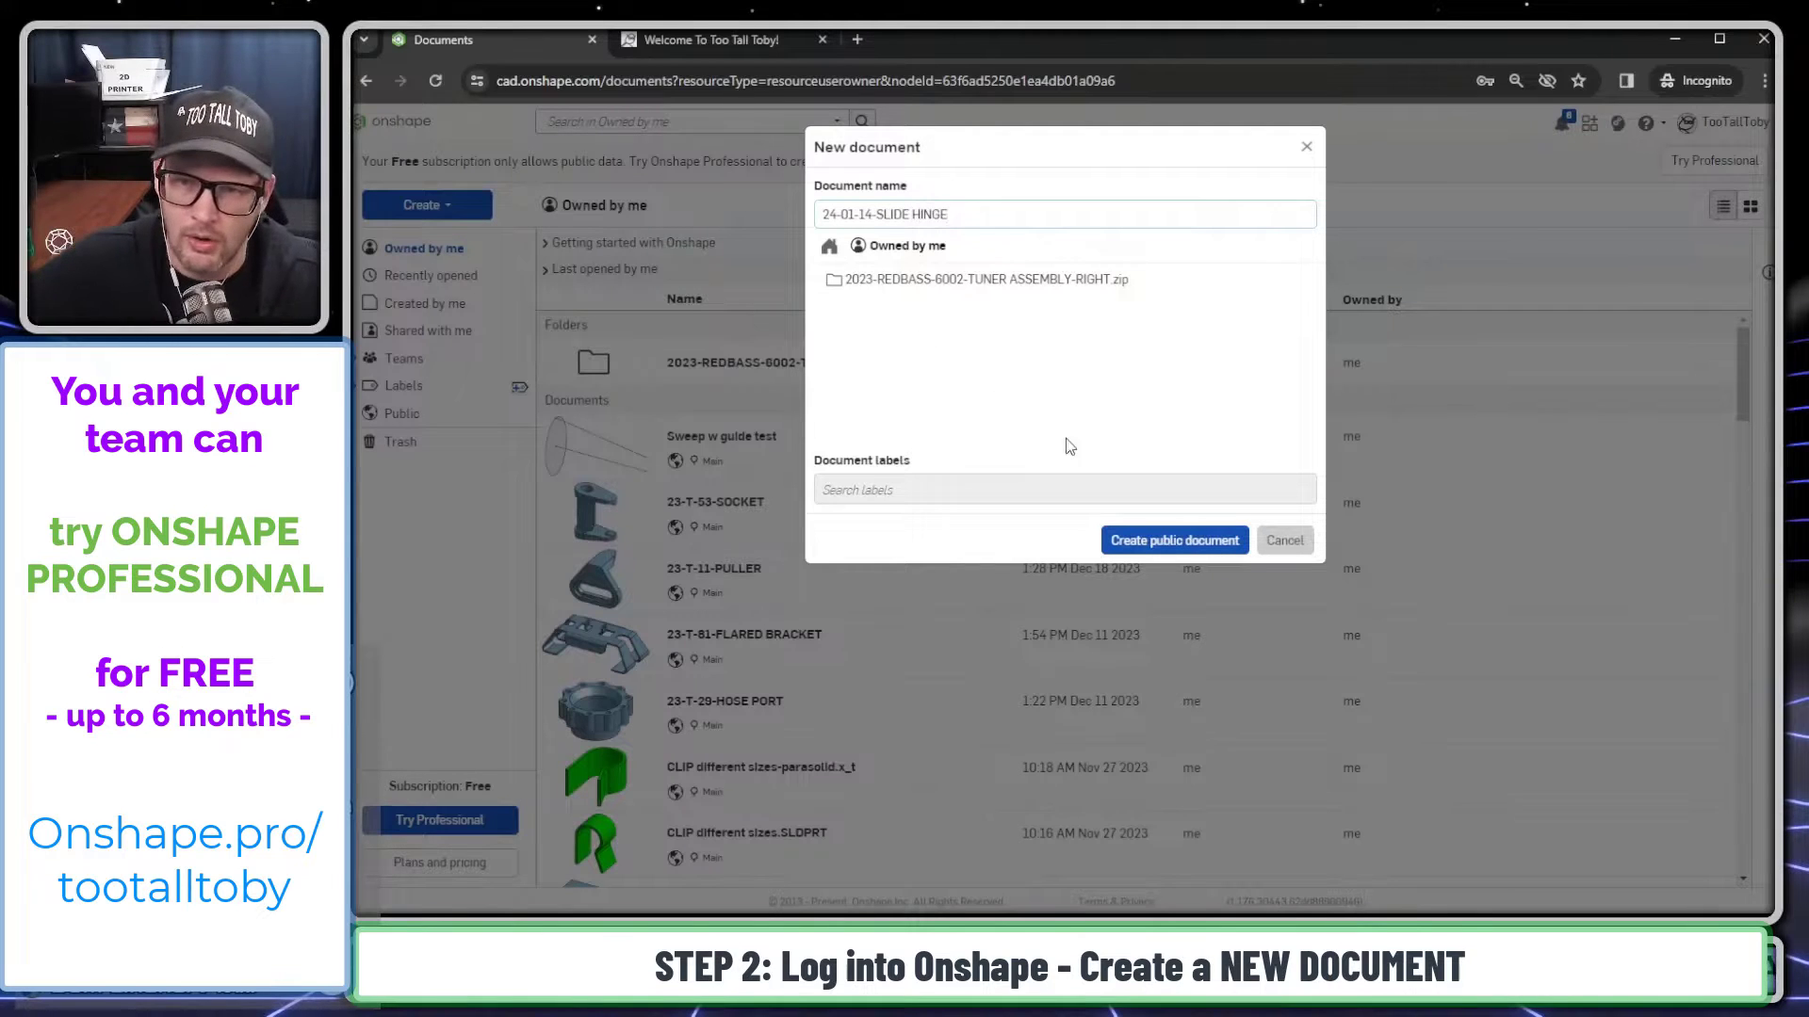
{"action": "left_click", "coordinate": [1189, 541]}
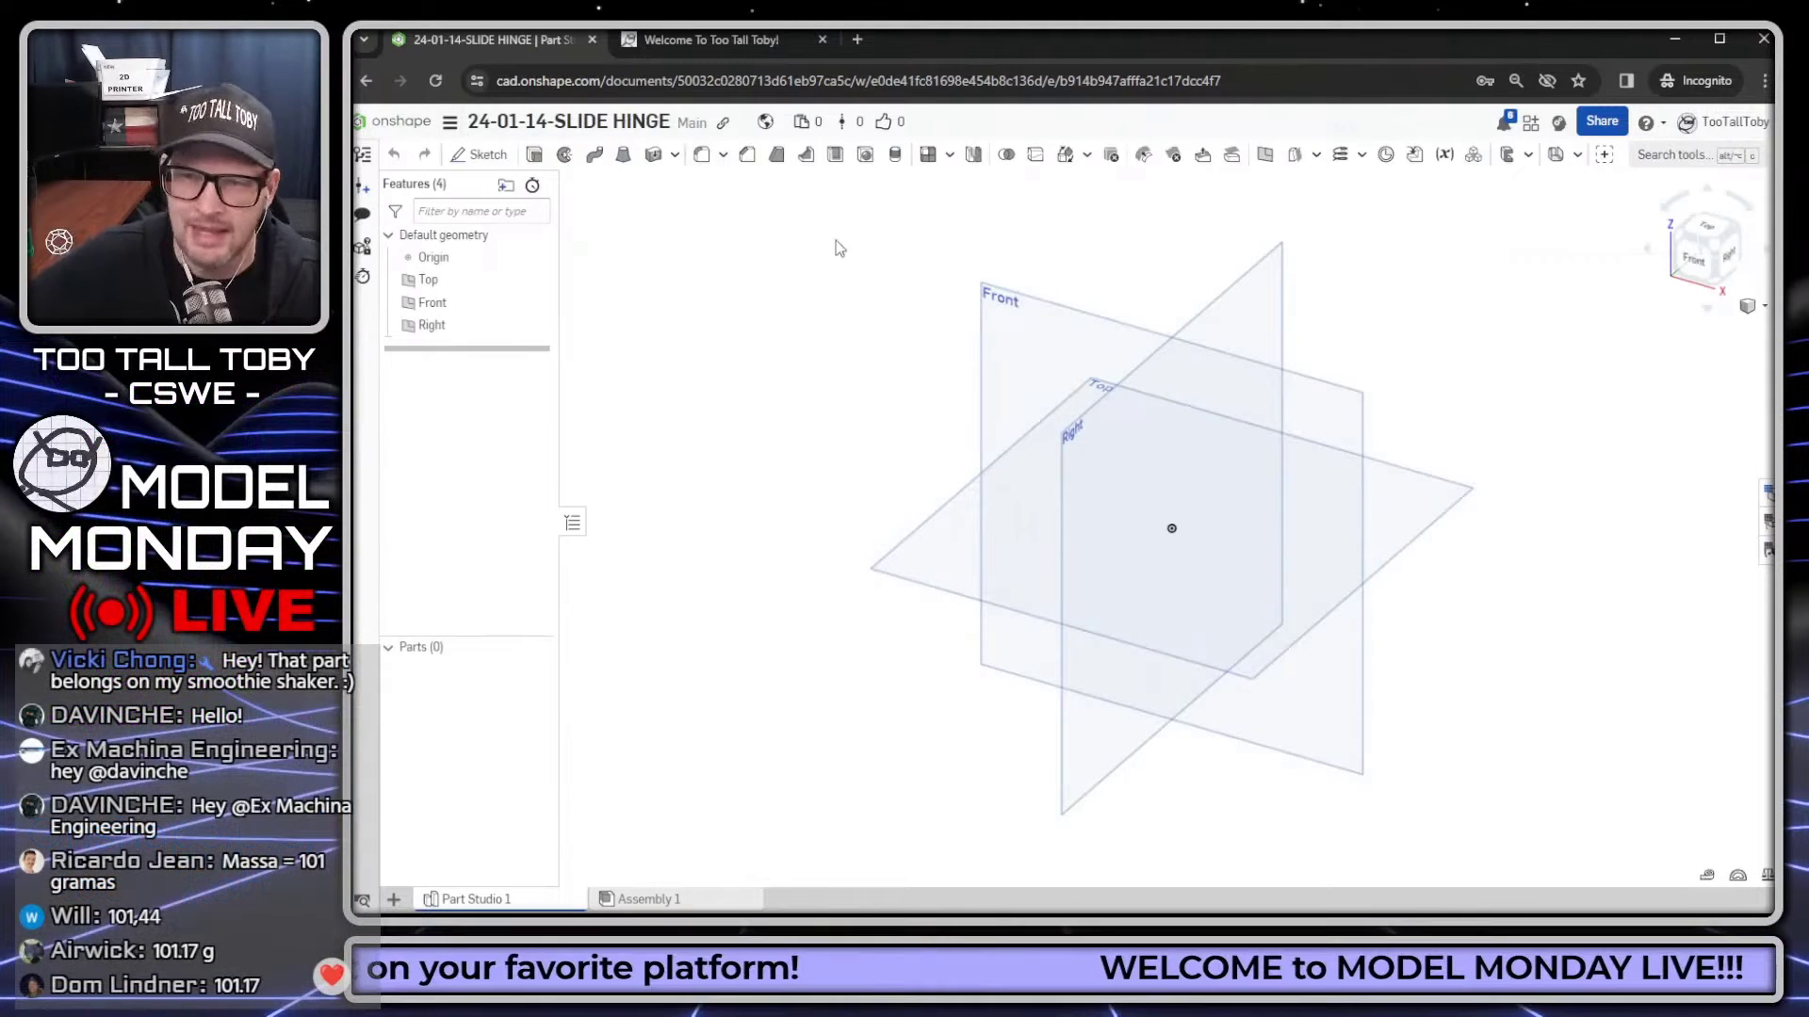
Step: Start a sketch on the Top plane and view it straight on
{"action": "left_click", "coordinate": [916, 535]}
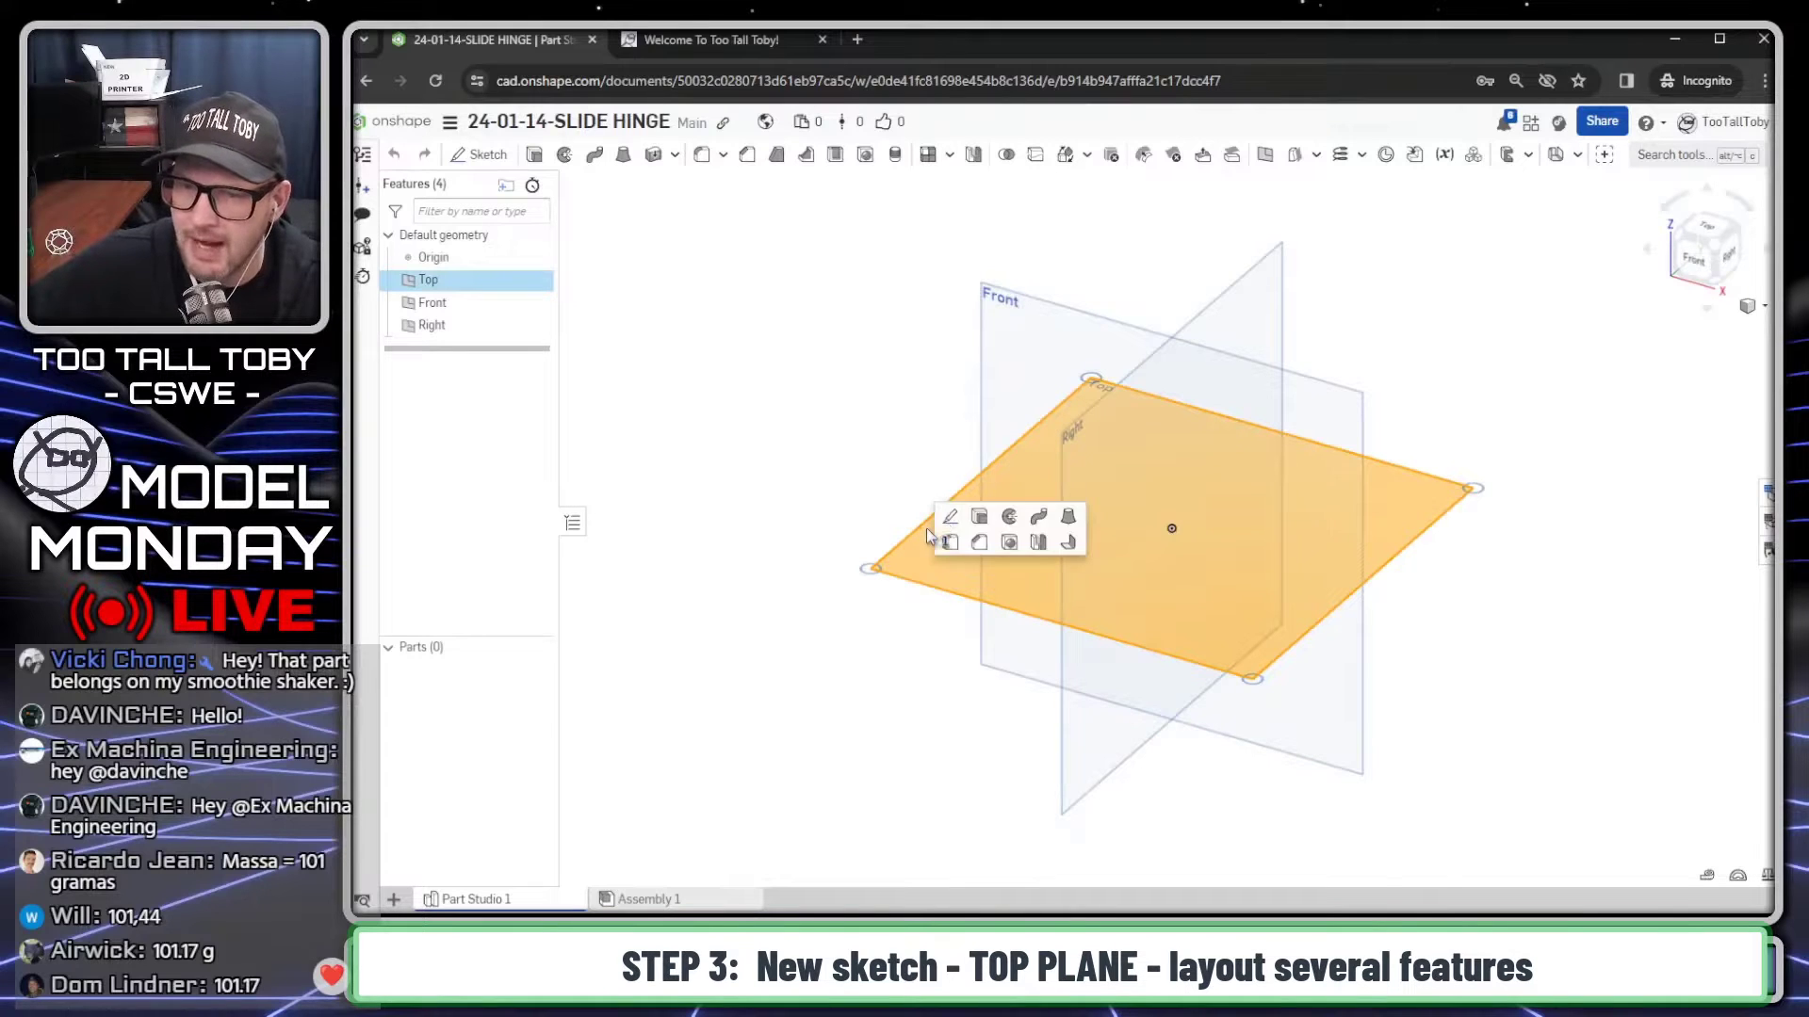
{"action": "left_click", "coordinate": [954, 519]}
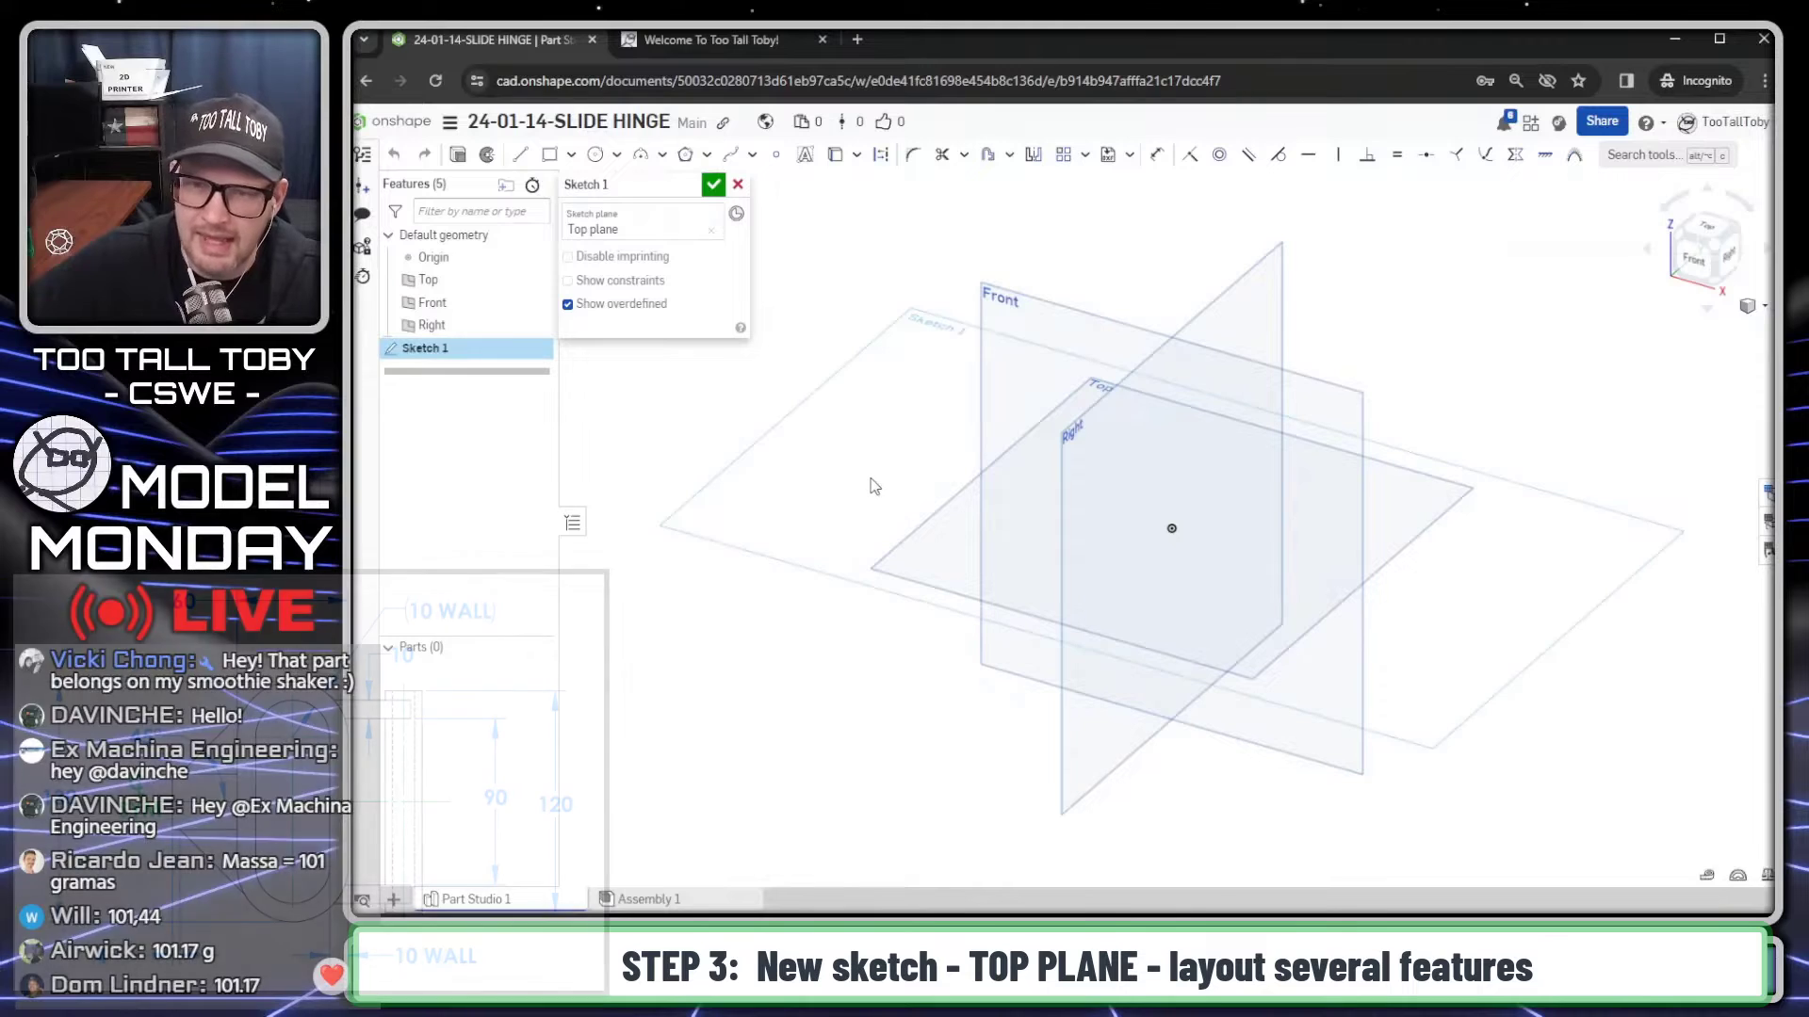
{"action": "key", "text": "n"}
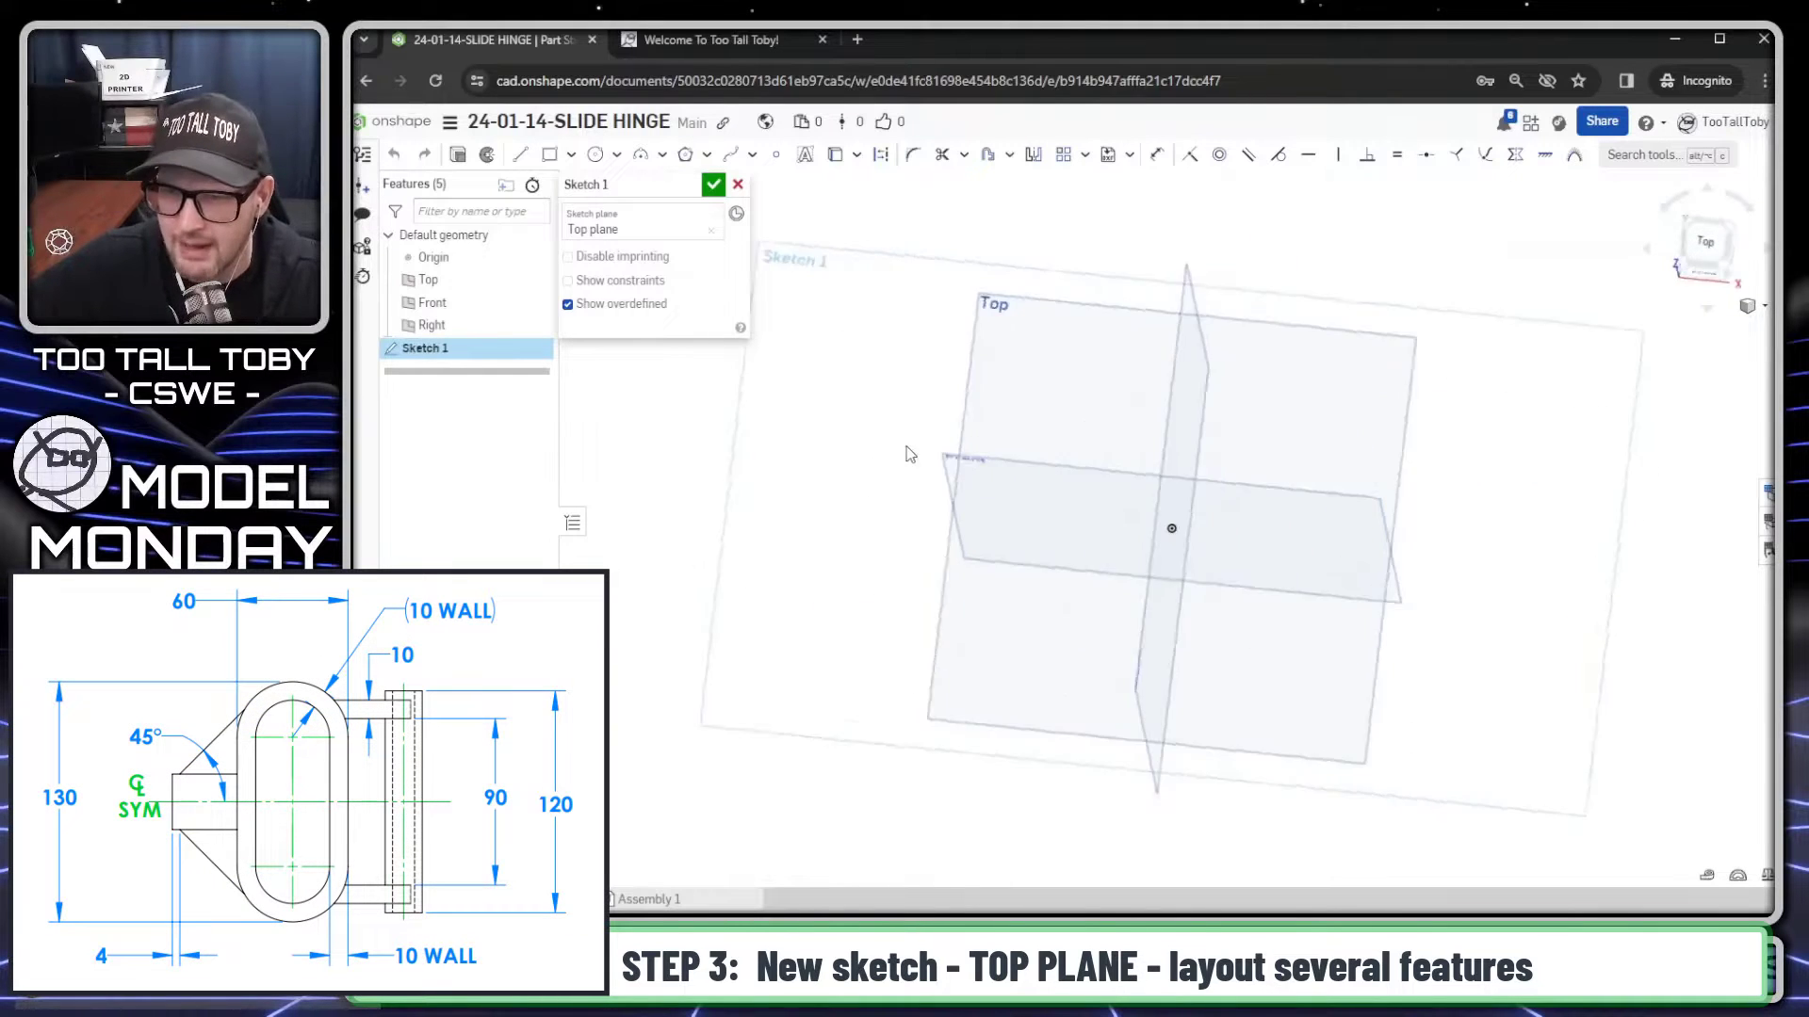
{"action": "key", "text": "s"}
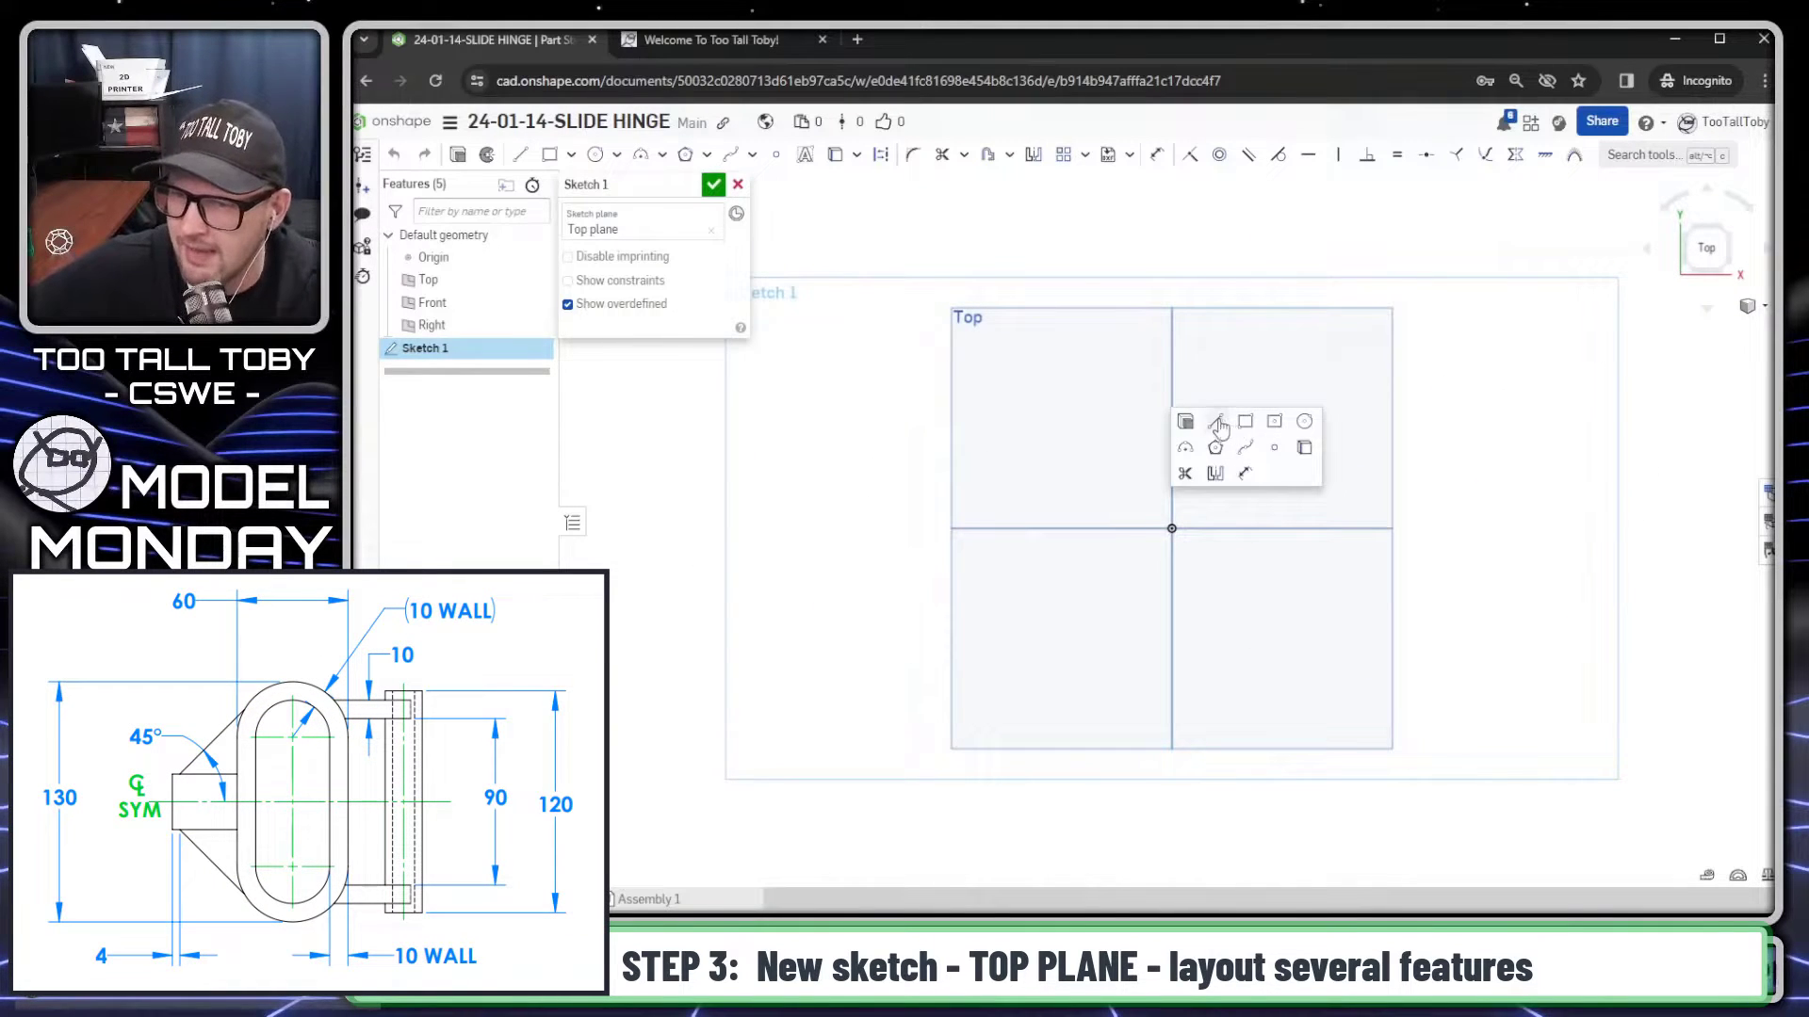
{"action": "left_click", "coordinate": [1215, 422]}
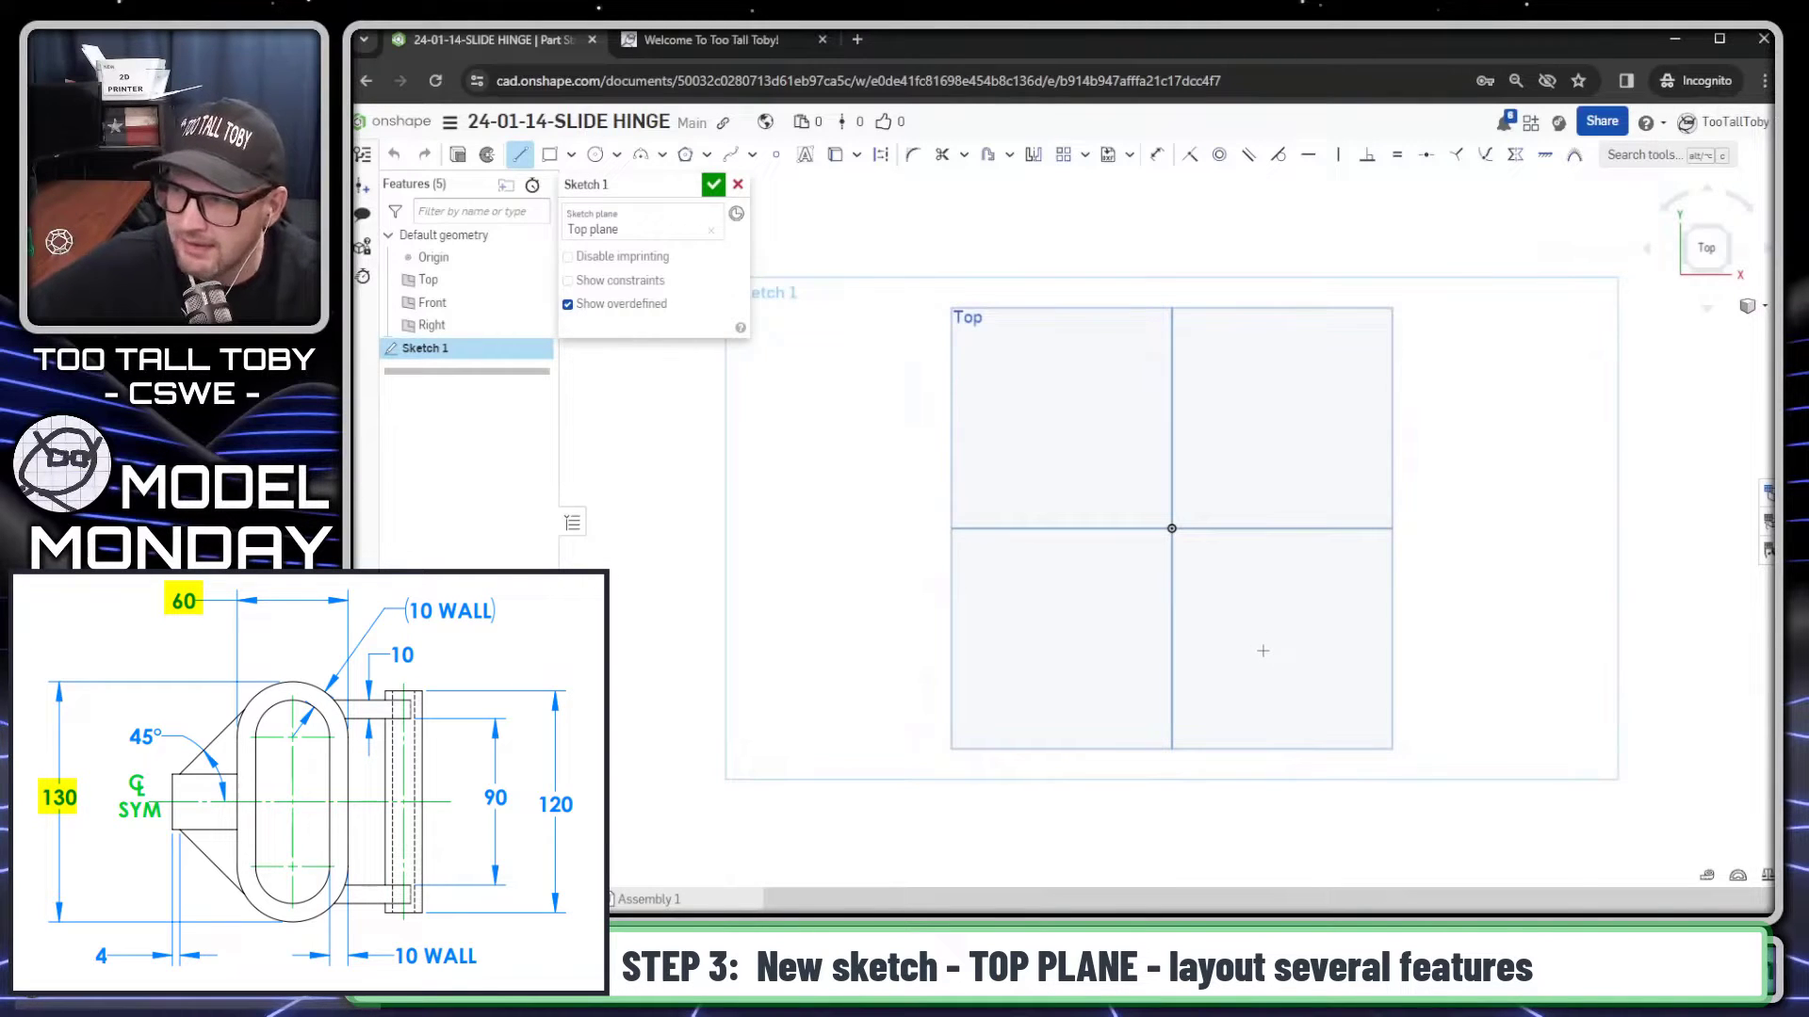
Step: Draw a vertical line right of the origin, 130-30-30 = 70 mm long
{"action": "left_click", "coordinate": [1262, 650]}
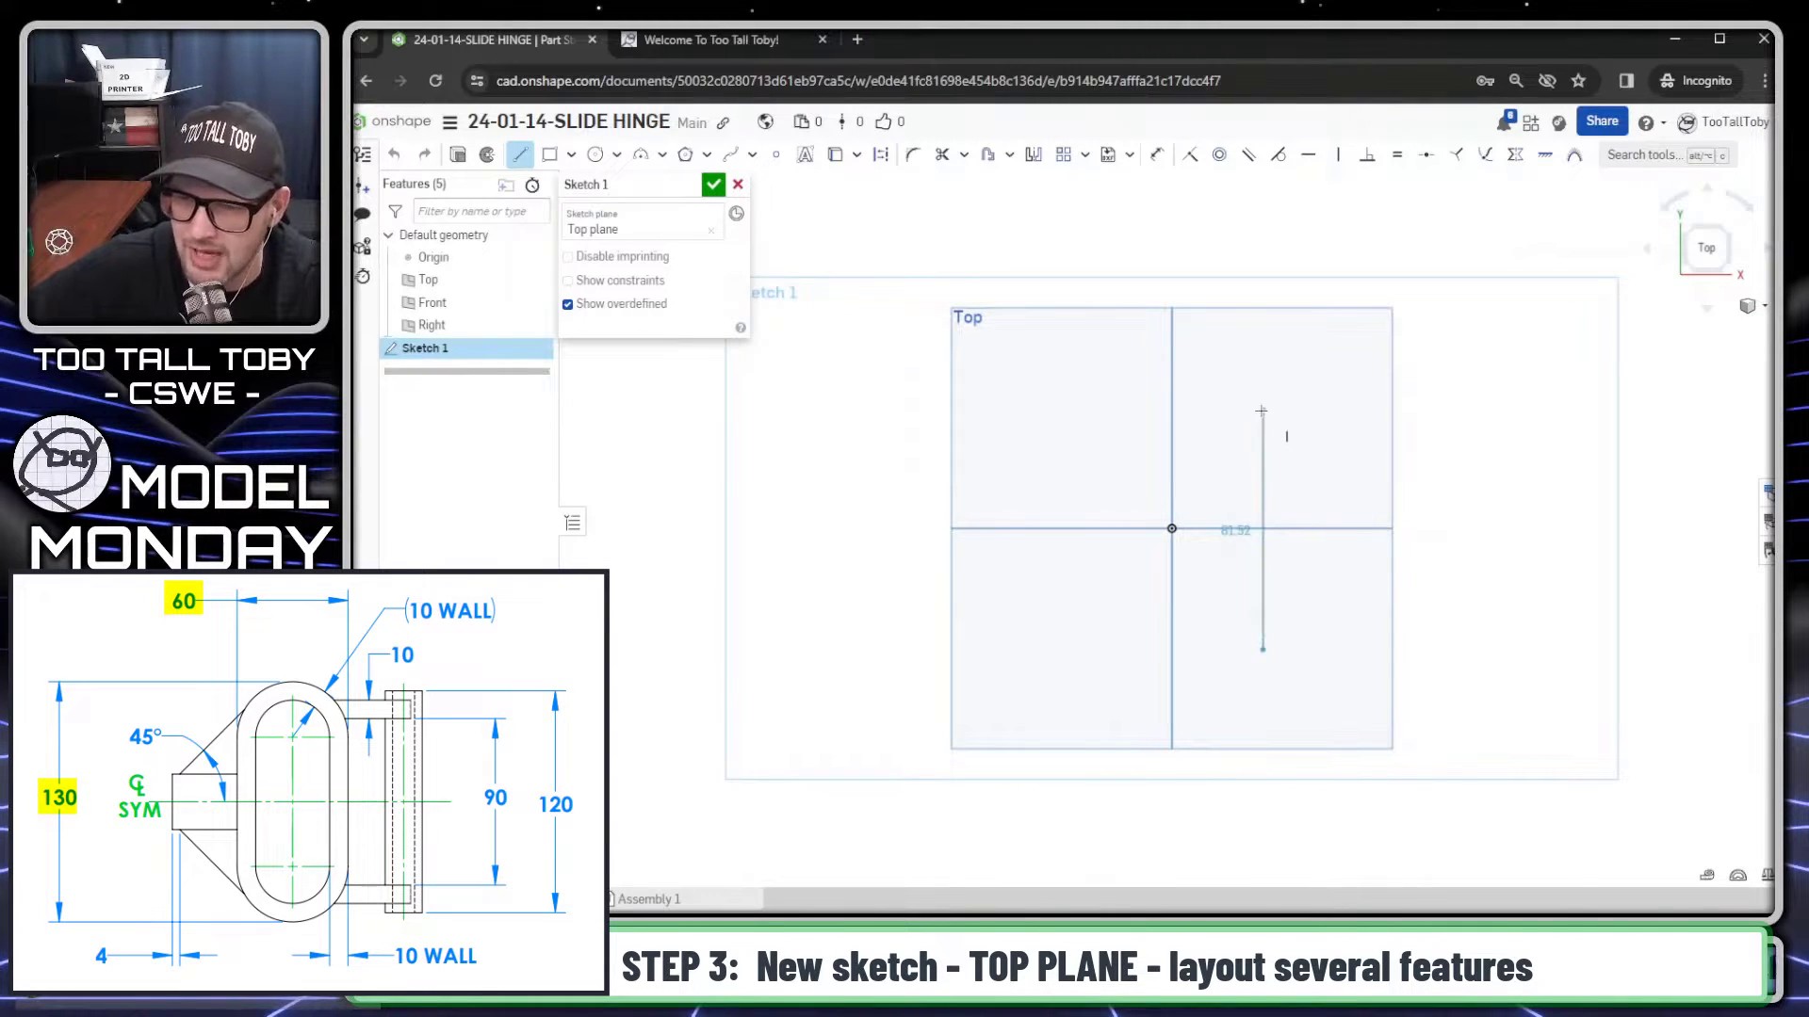
{"action": "type", "text": "130"}
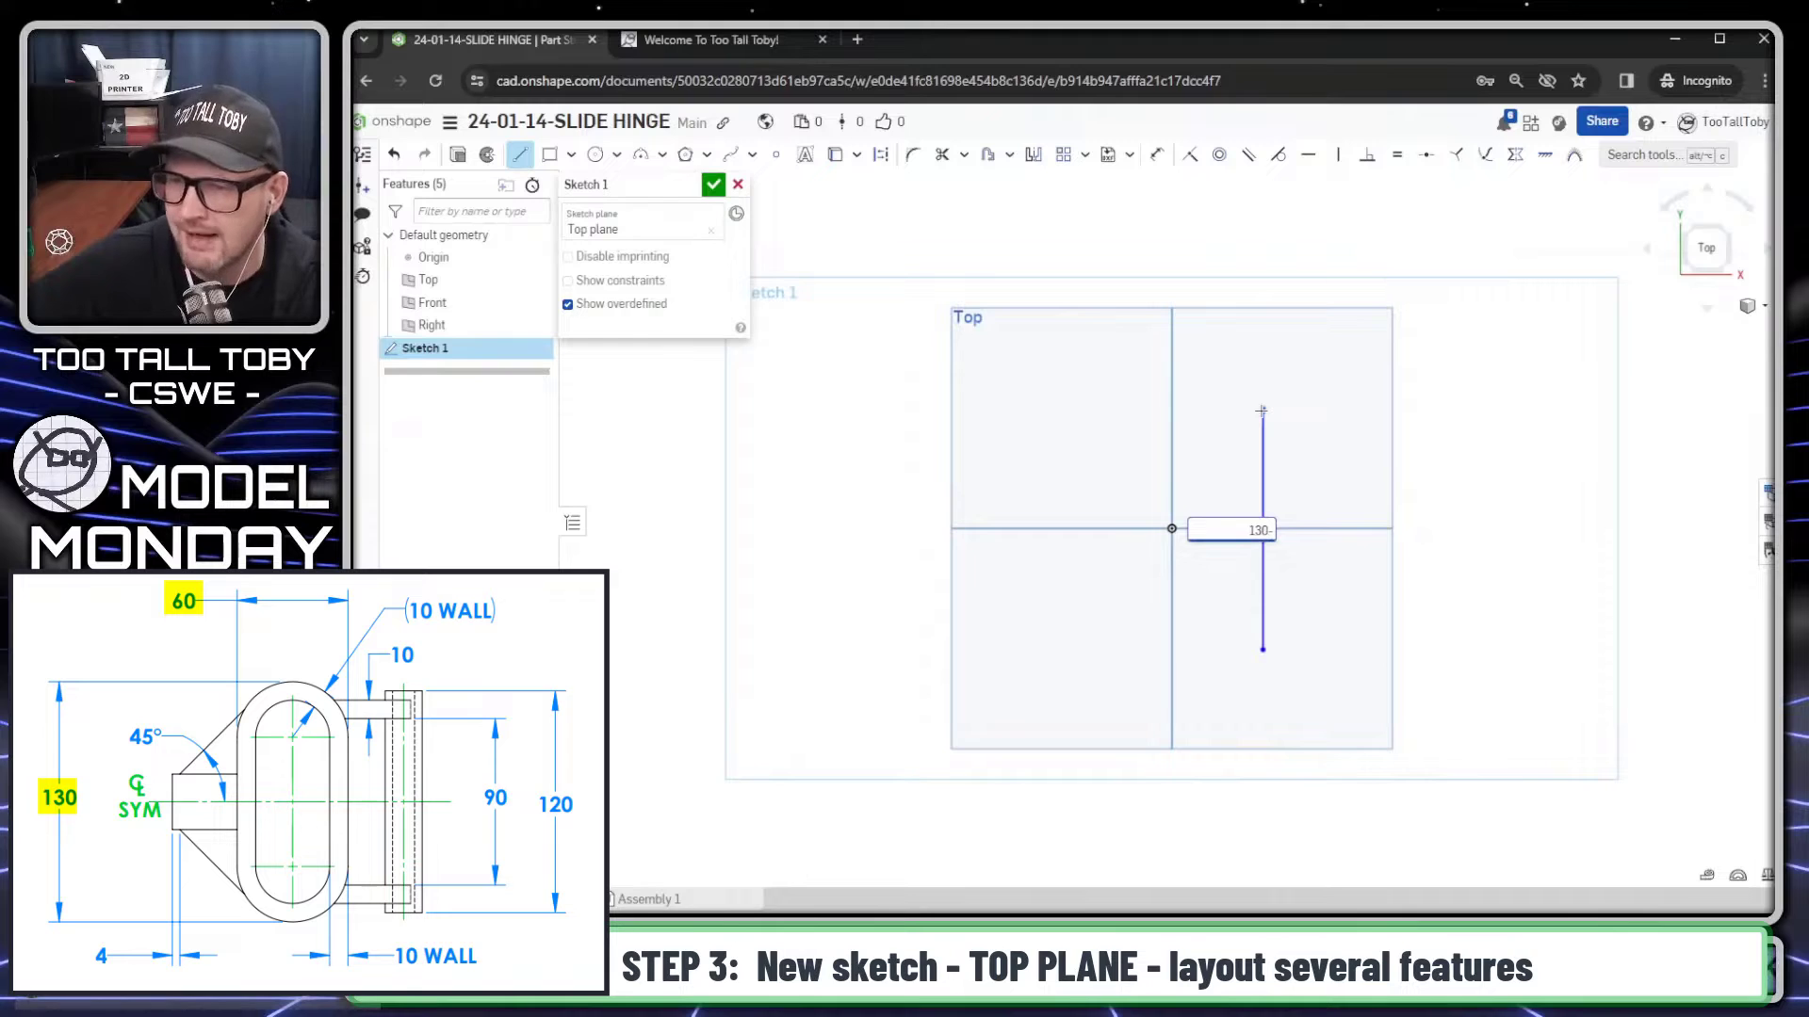
{"action": "type", "text": "-30-30"}
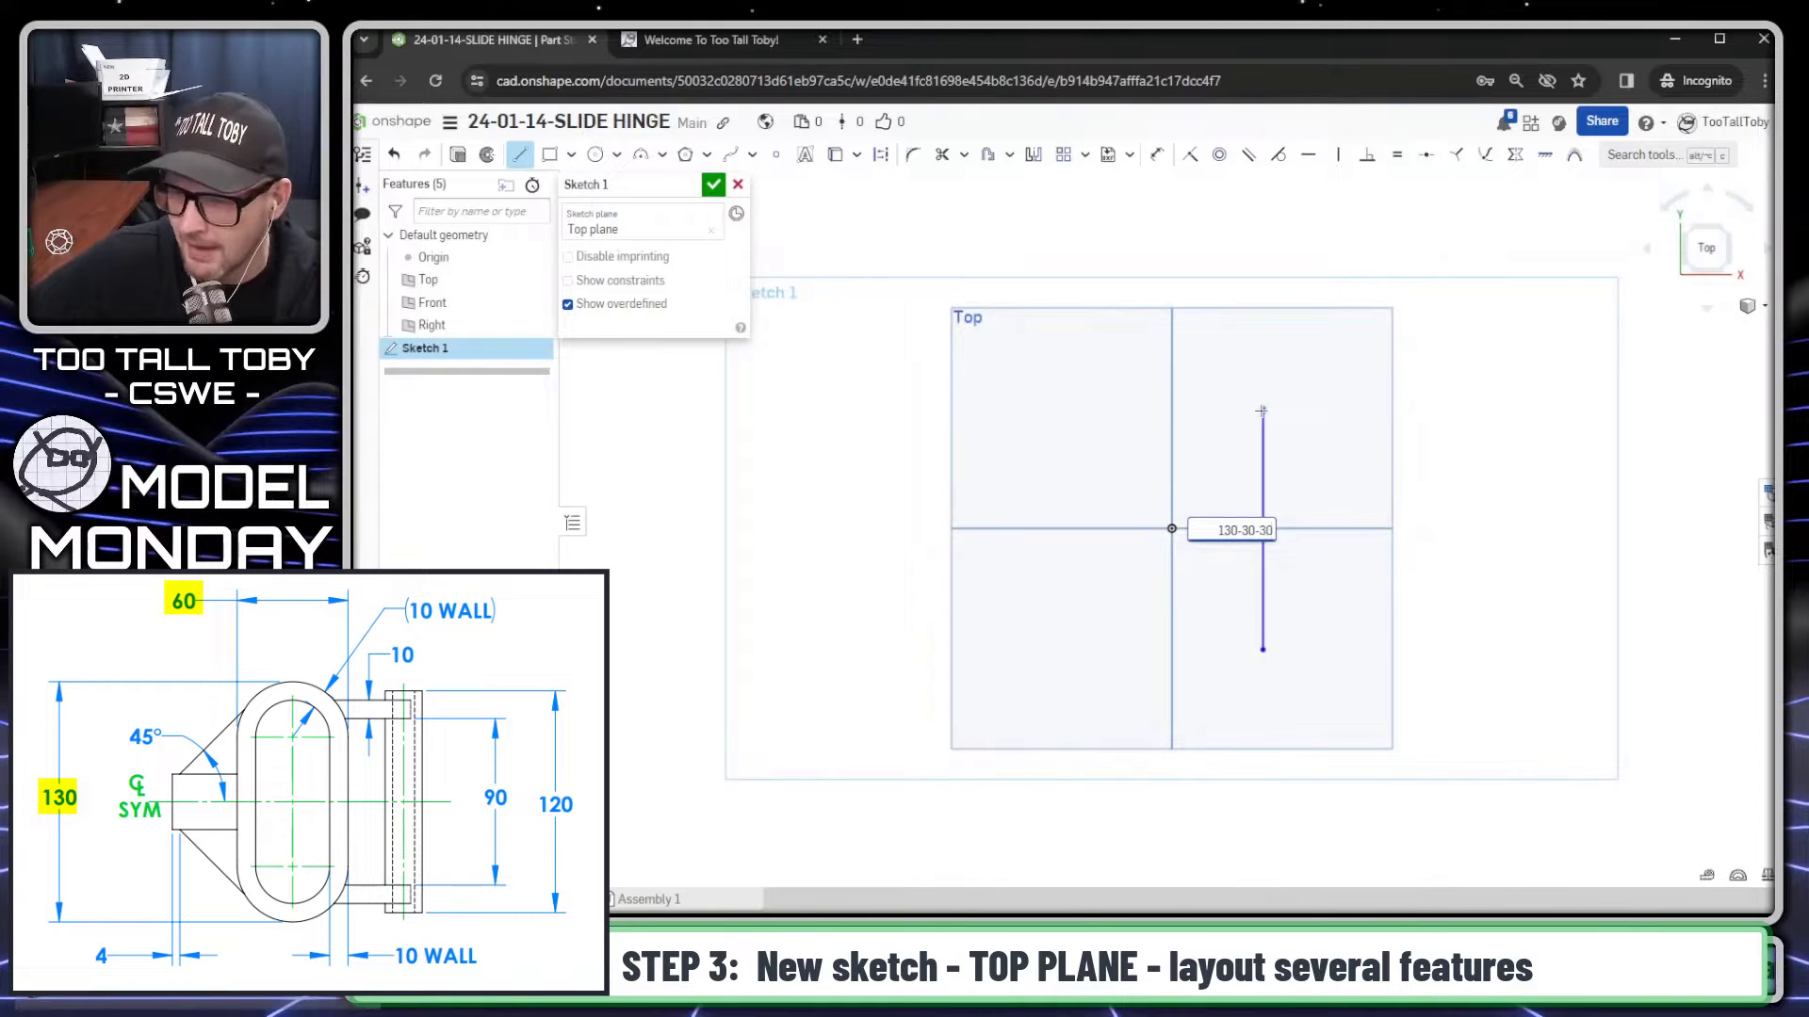
{"action": "key", "text": "Return"}
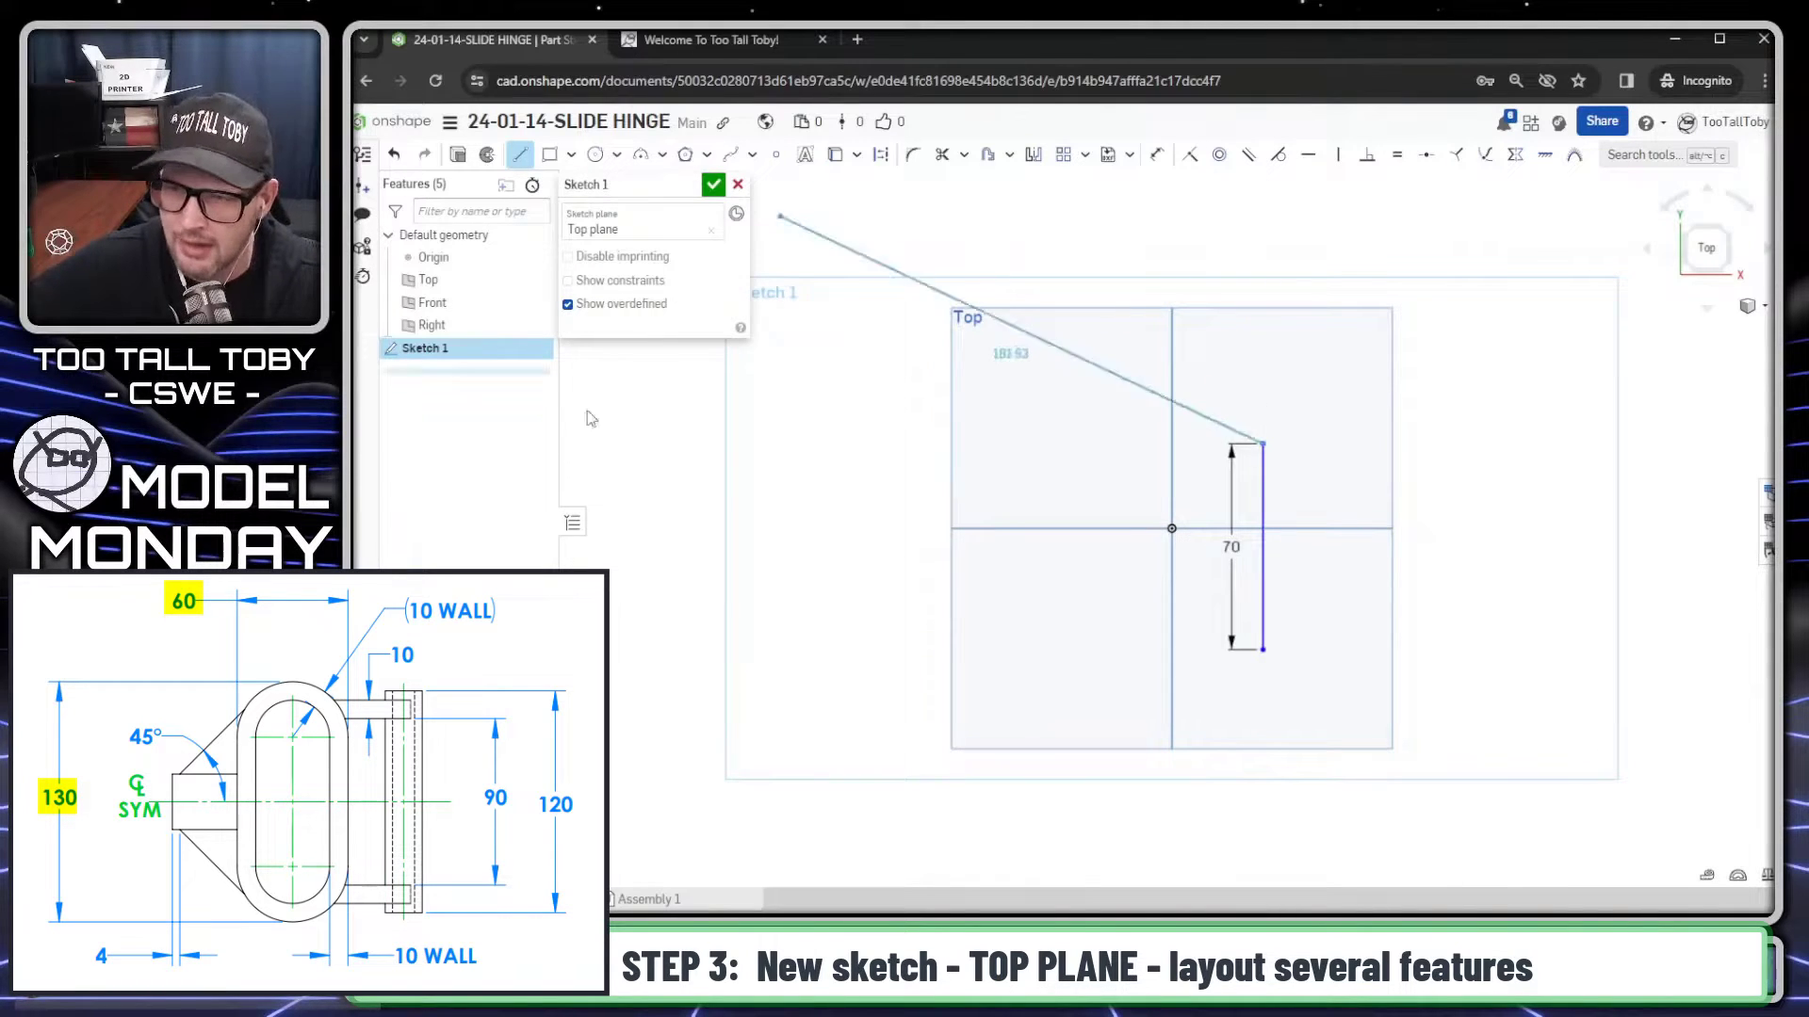
{"action": "key", "text": "Escape"}
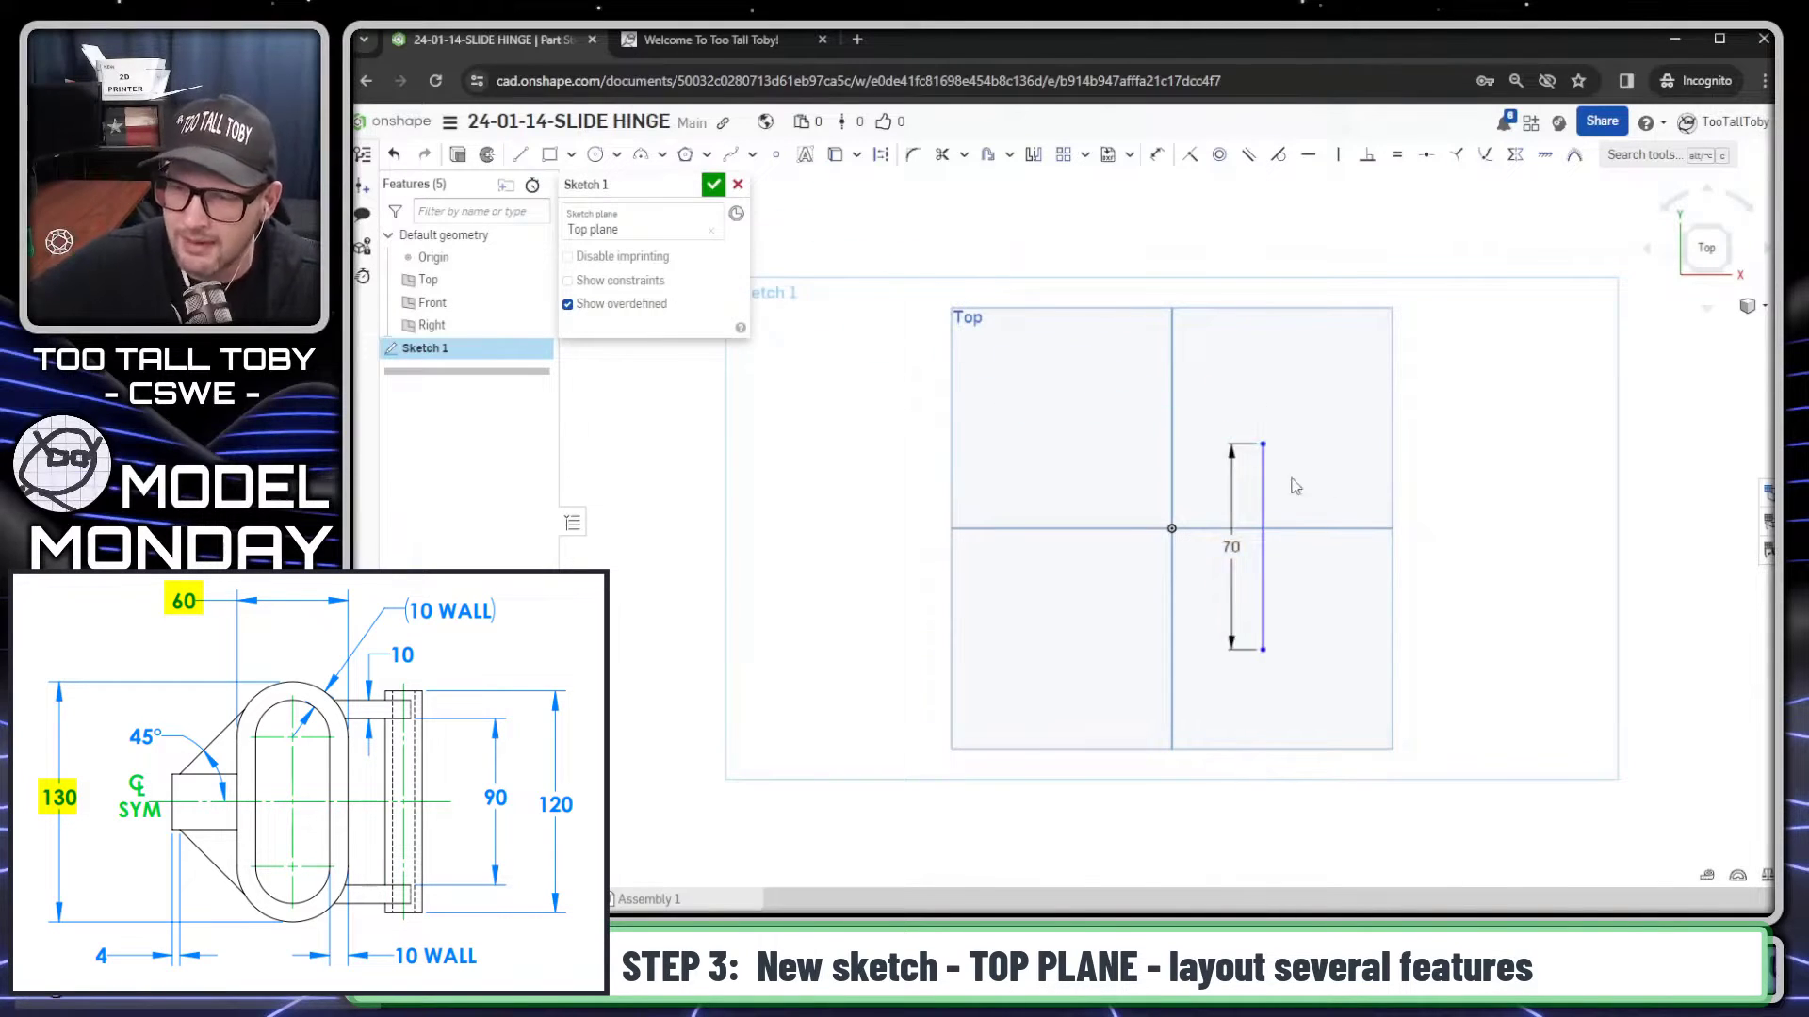
{"action": "left_click", "coordinate": [1263, 532]}
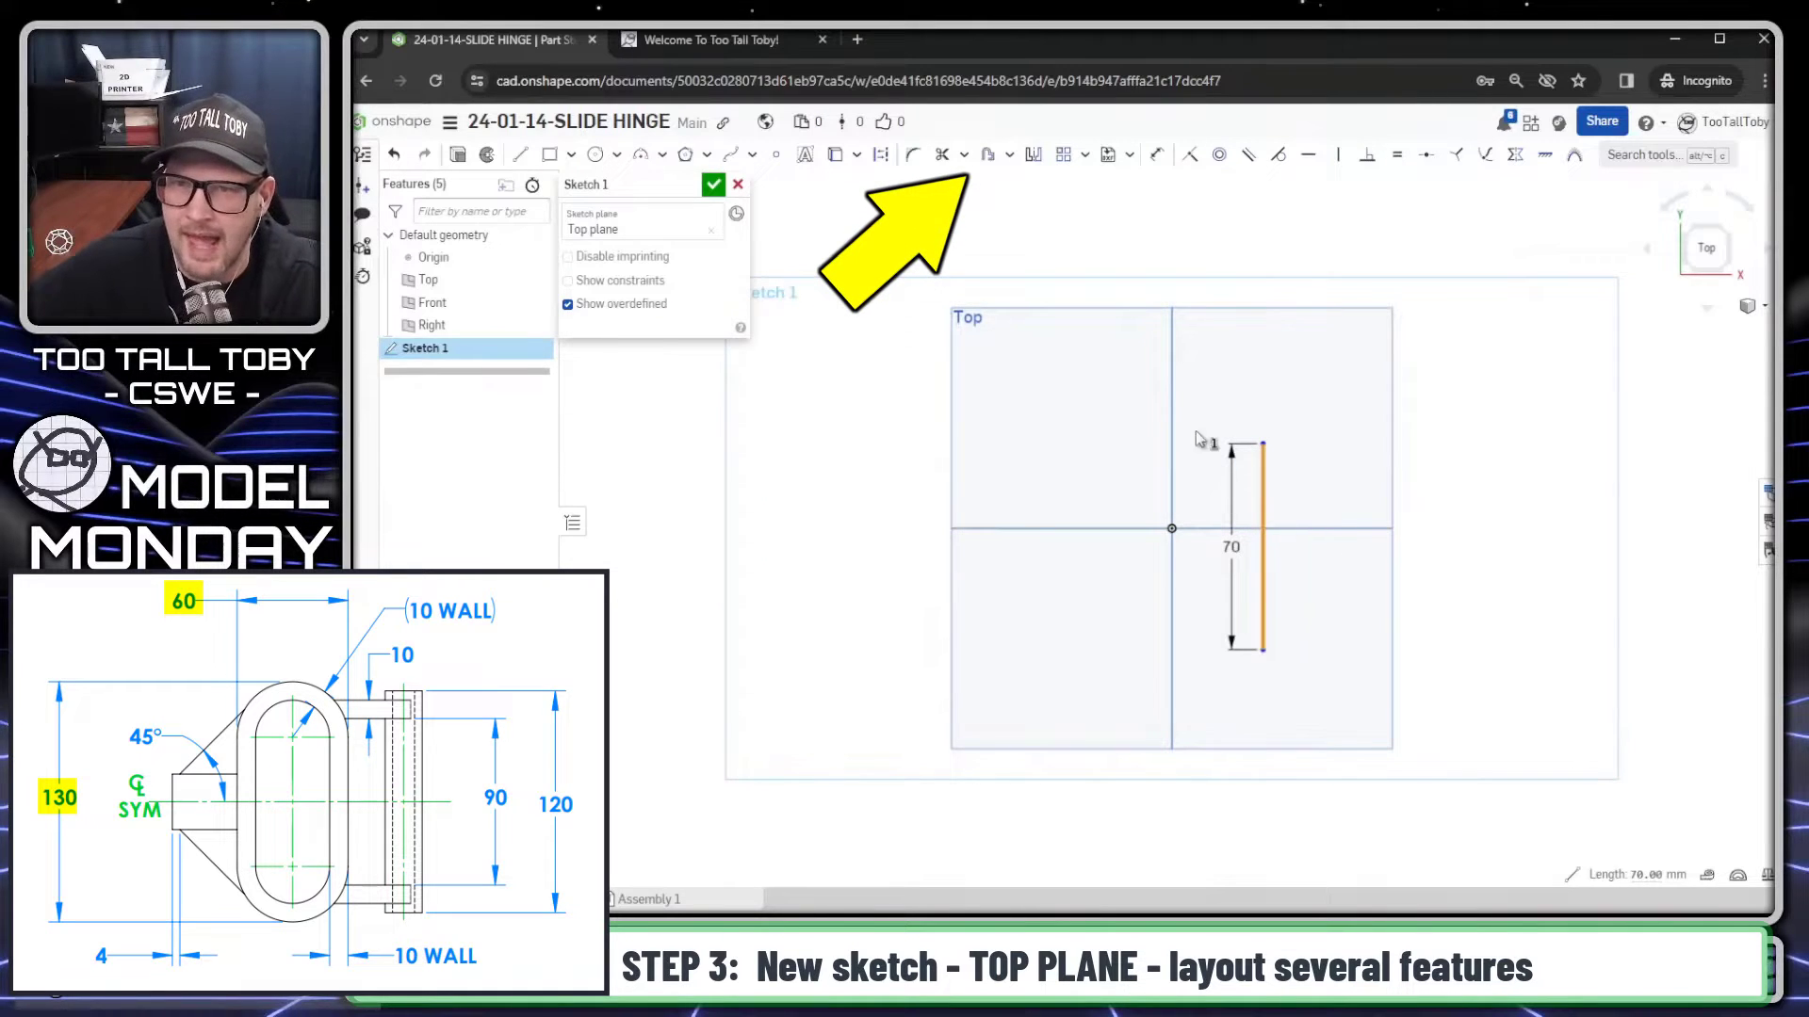
{"action": "left_click", "coordinate": [1009, 155]}
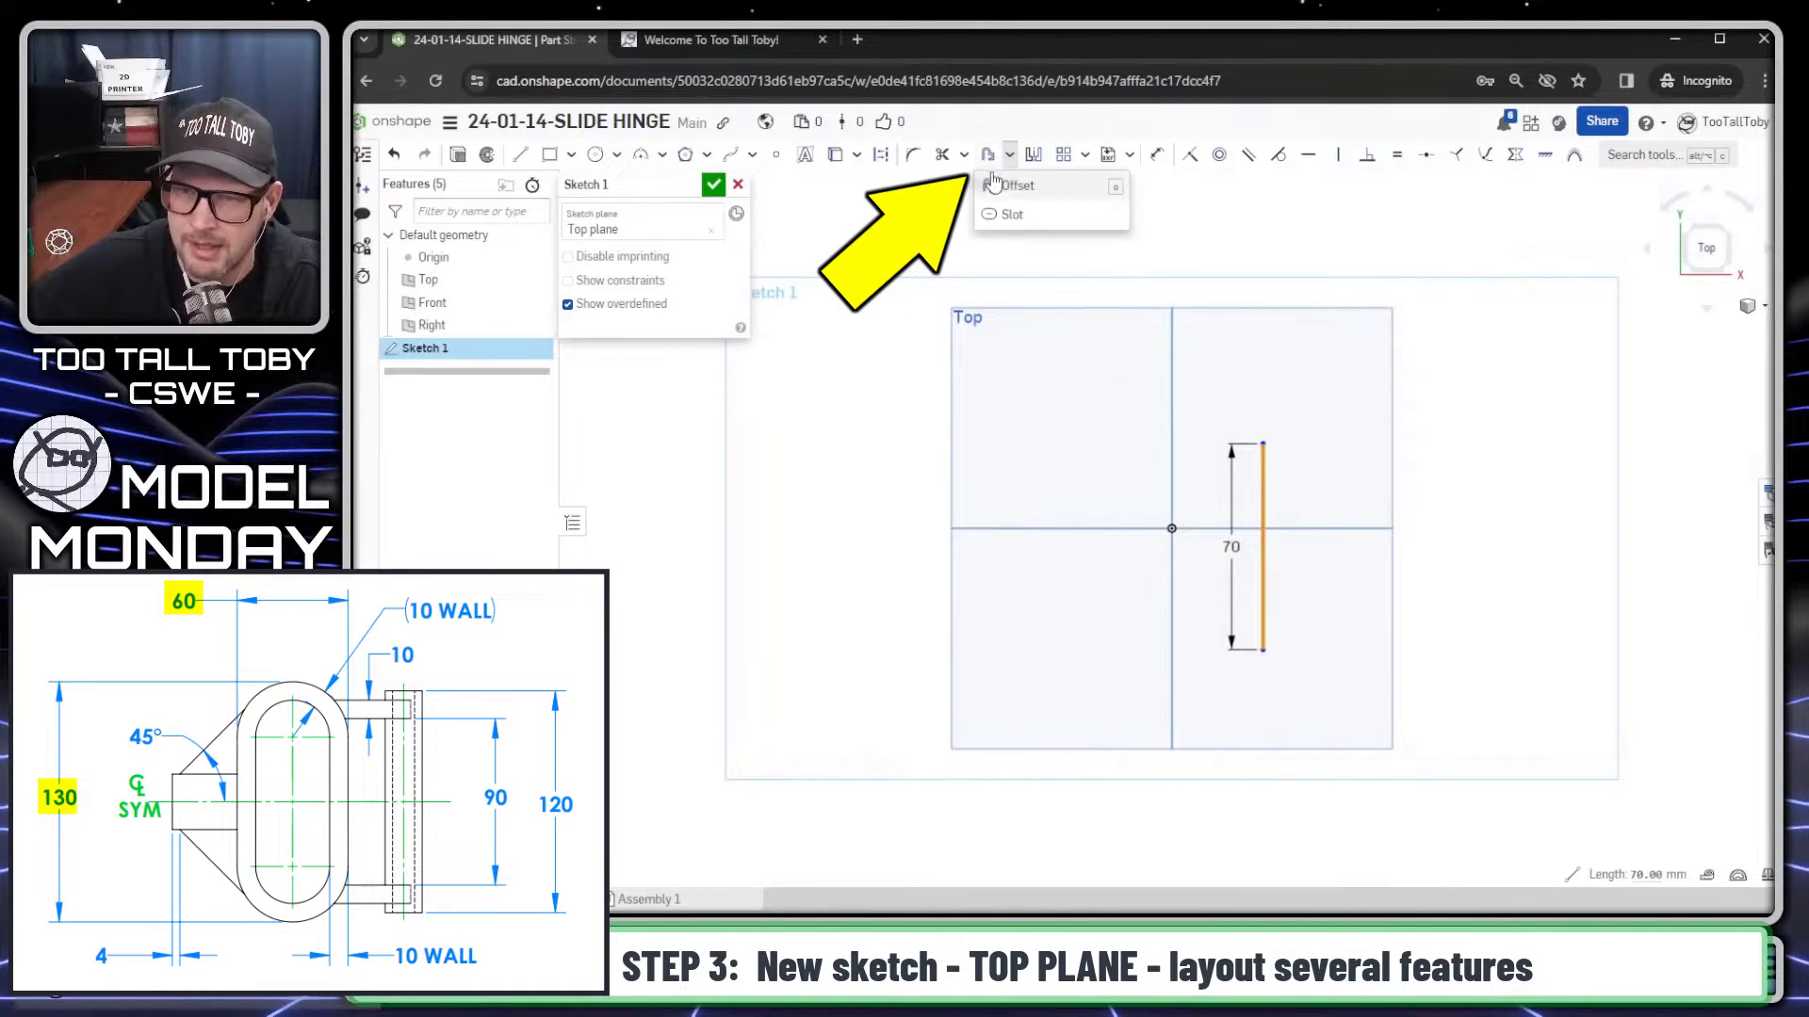
Step: Wrap a slot around the 70 mm line and set its width to 60 mm
{"action": "left_click", "coordinate": [1022, 214]}
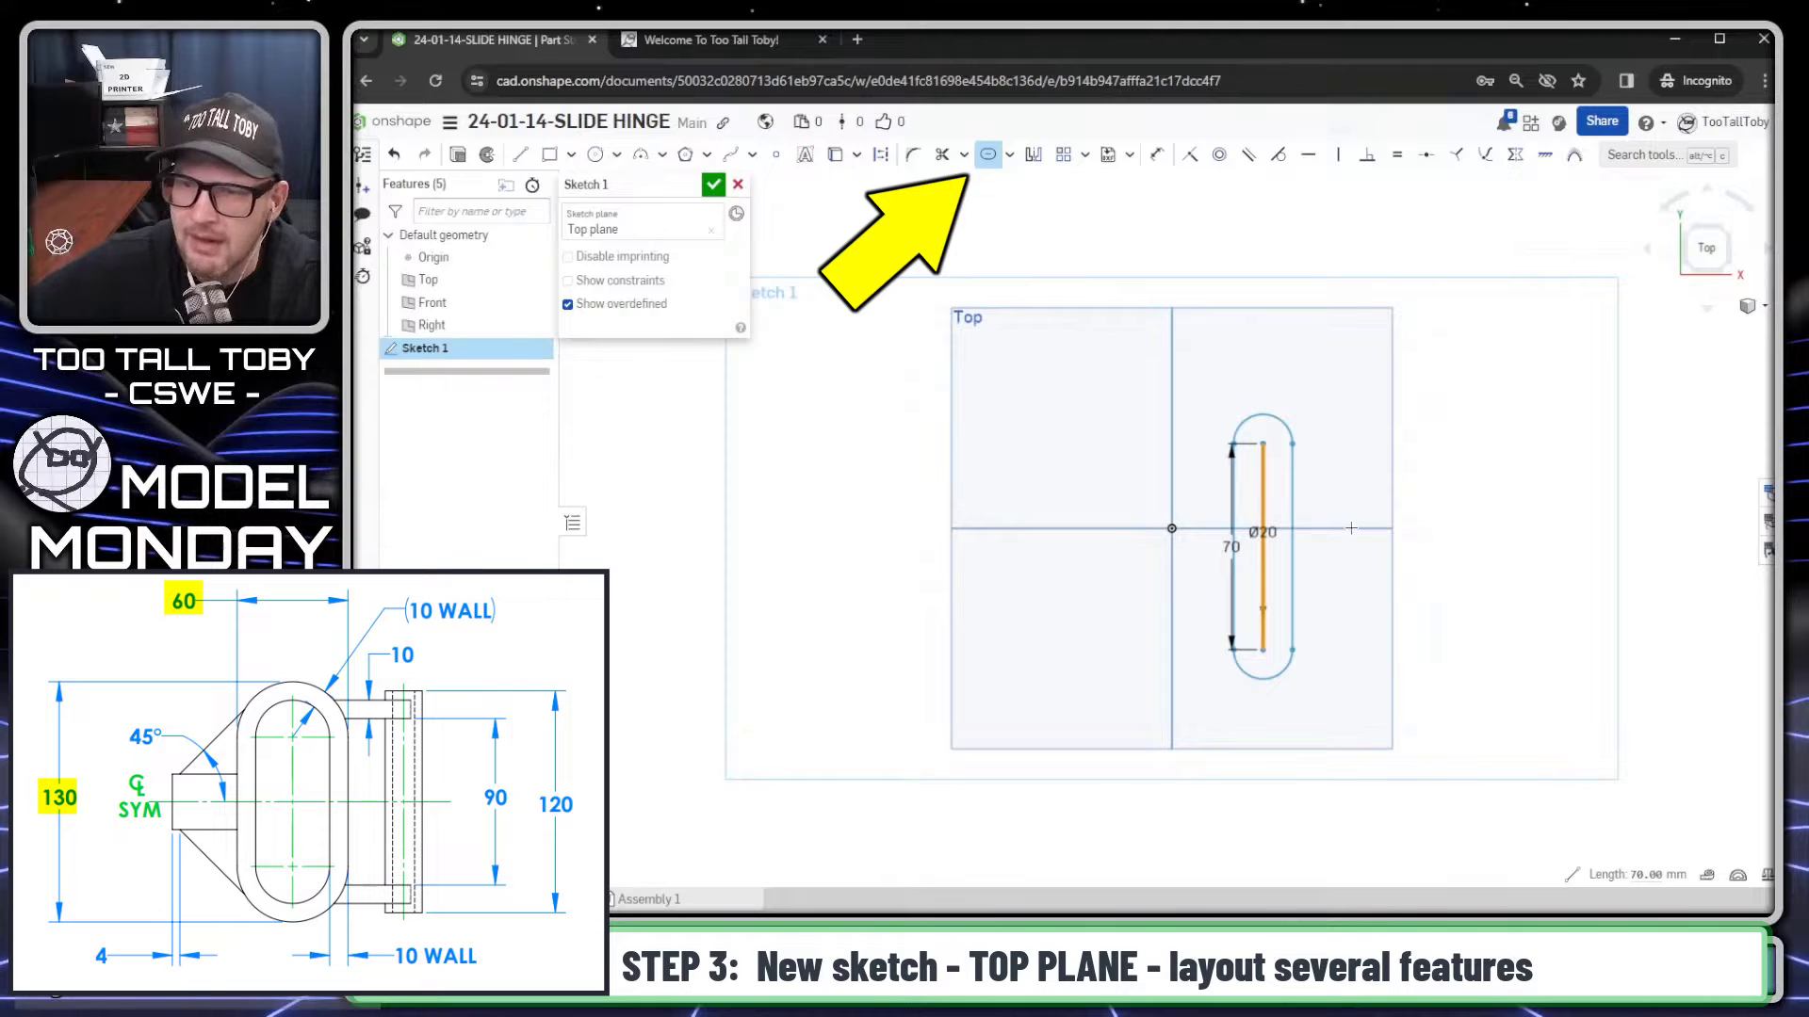
{"action": "key", "text": "Escape"}
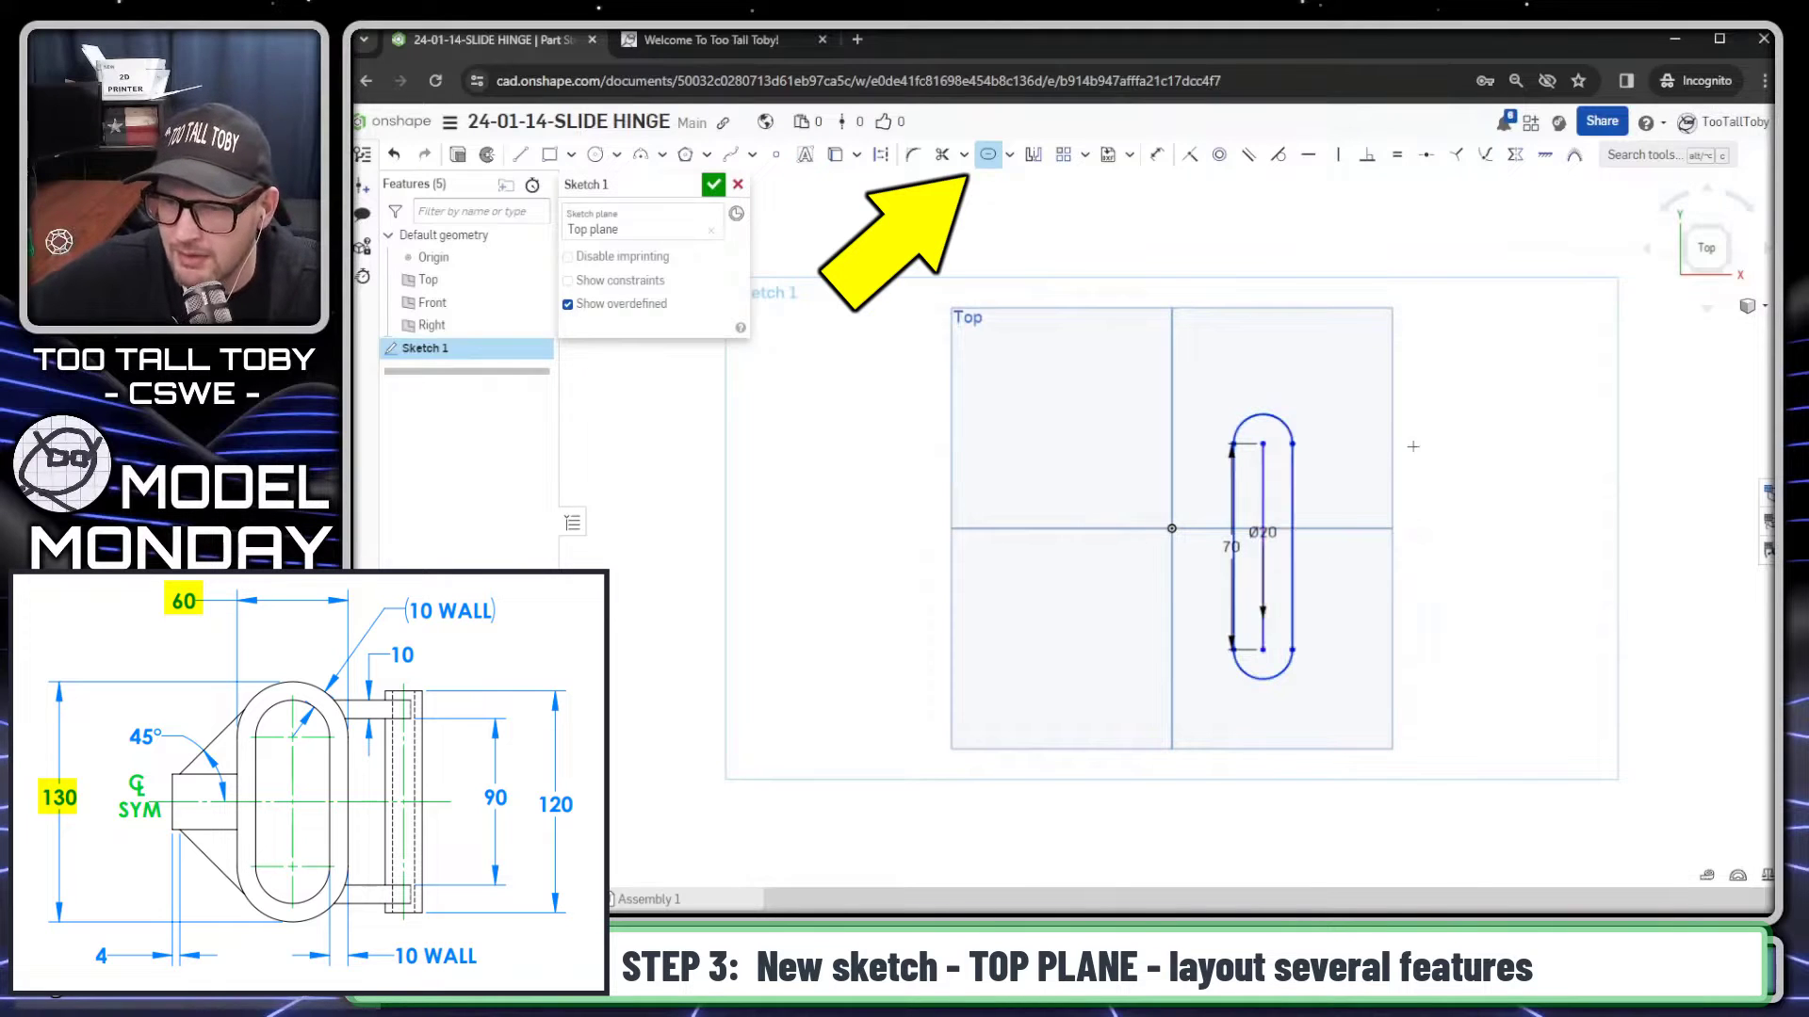
{"action": "left_click", "coordinate": [1260, 533]}
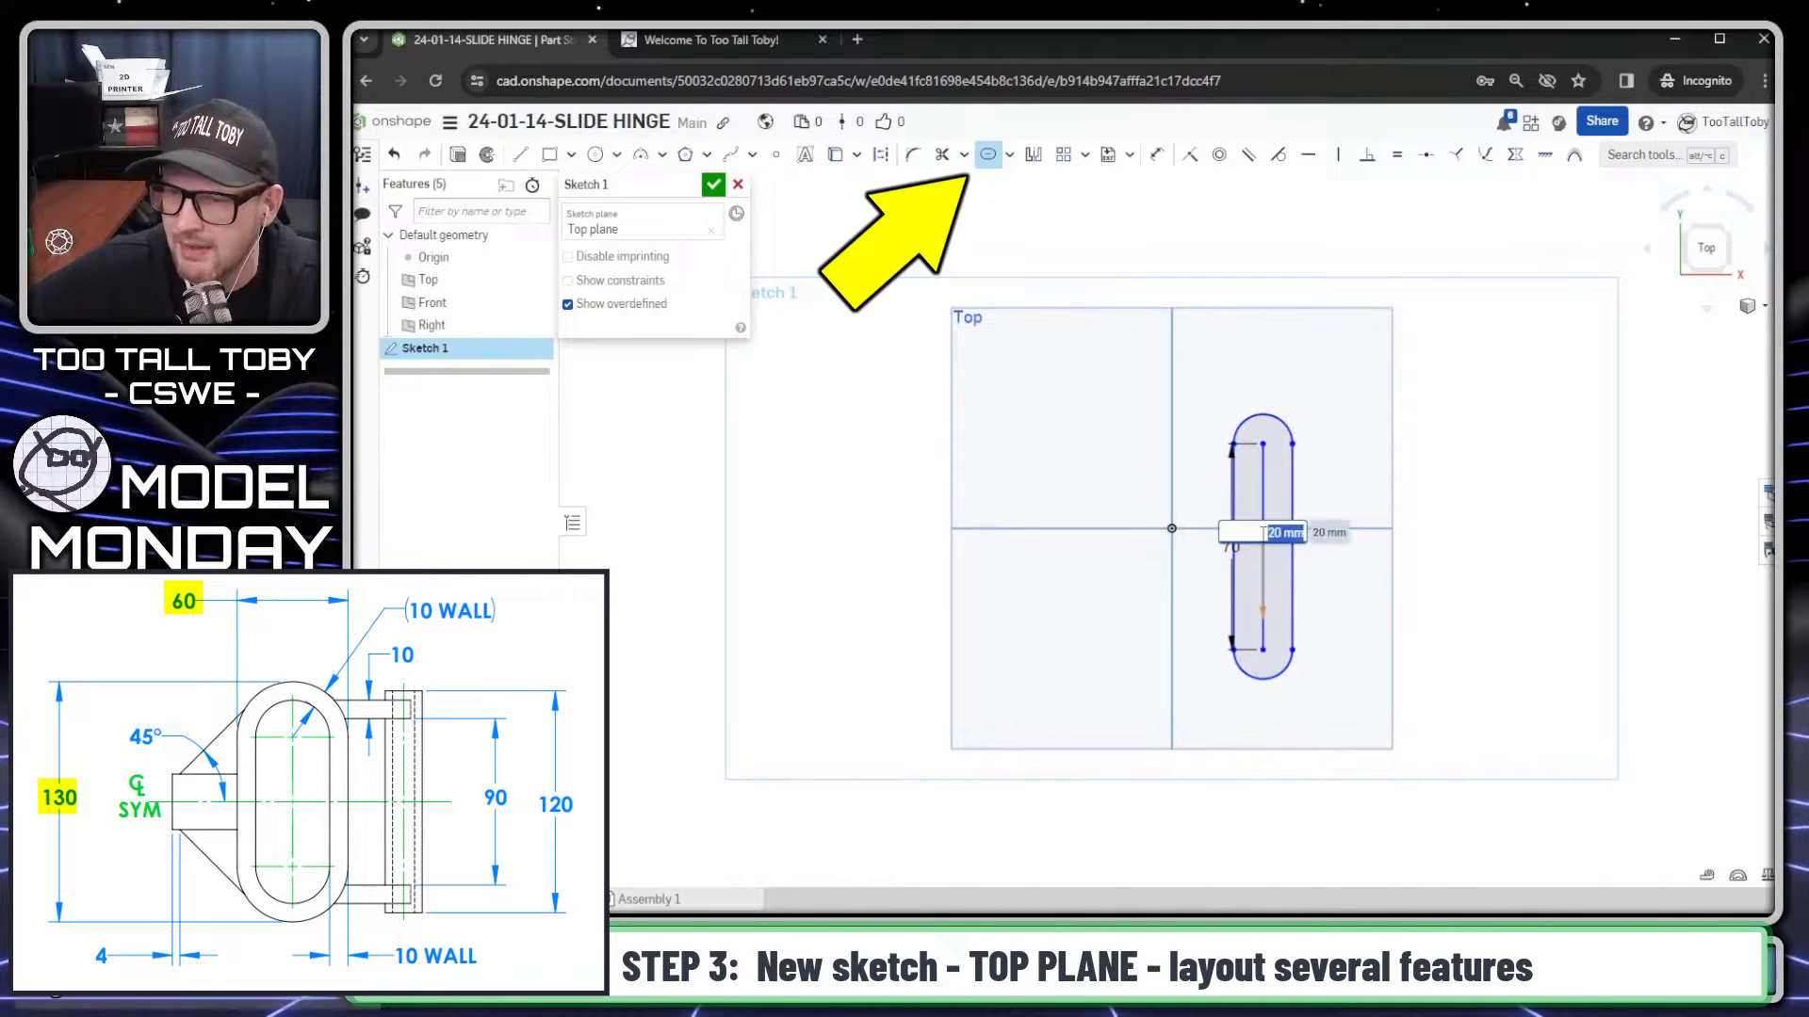
{"action": "type", "text": "60"}
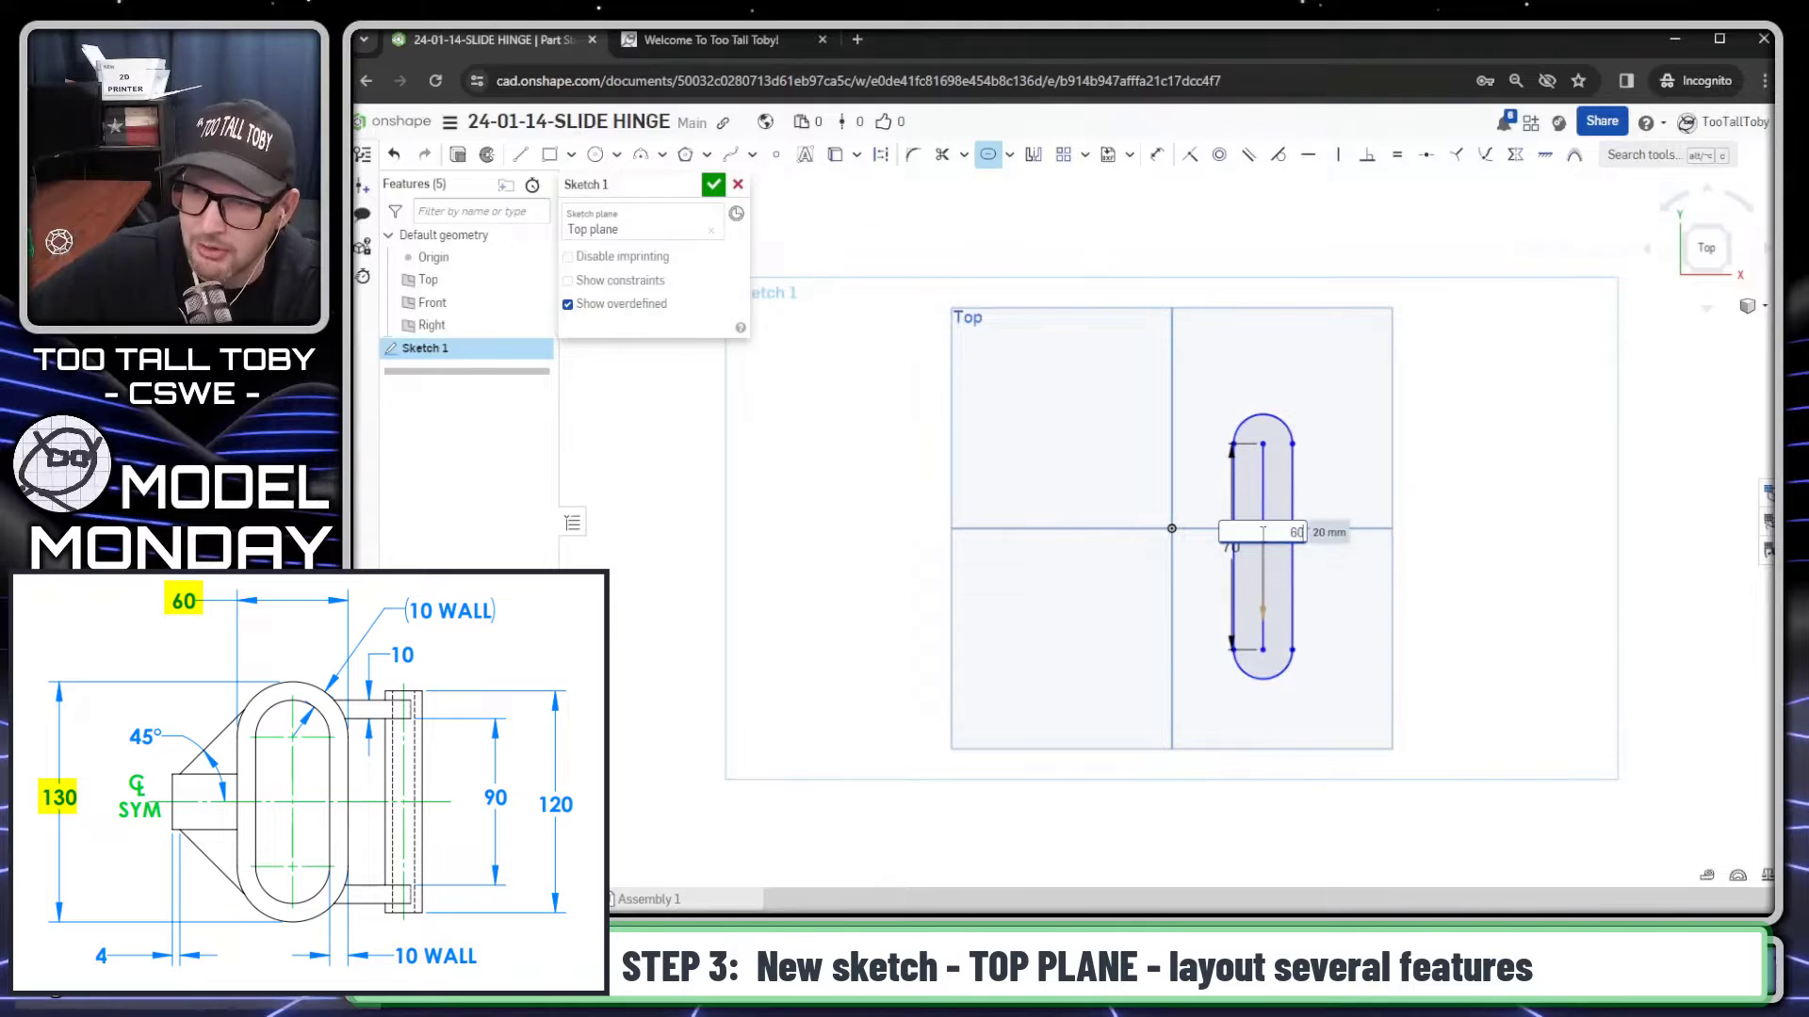
{"action": "key", "text": "Return"}
{"action": "left_click_drag", "start_coordinate": [1262, 297], "coordinate": [1471, 649]}
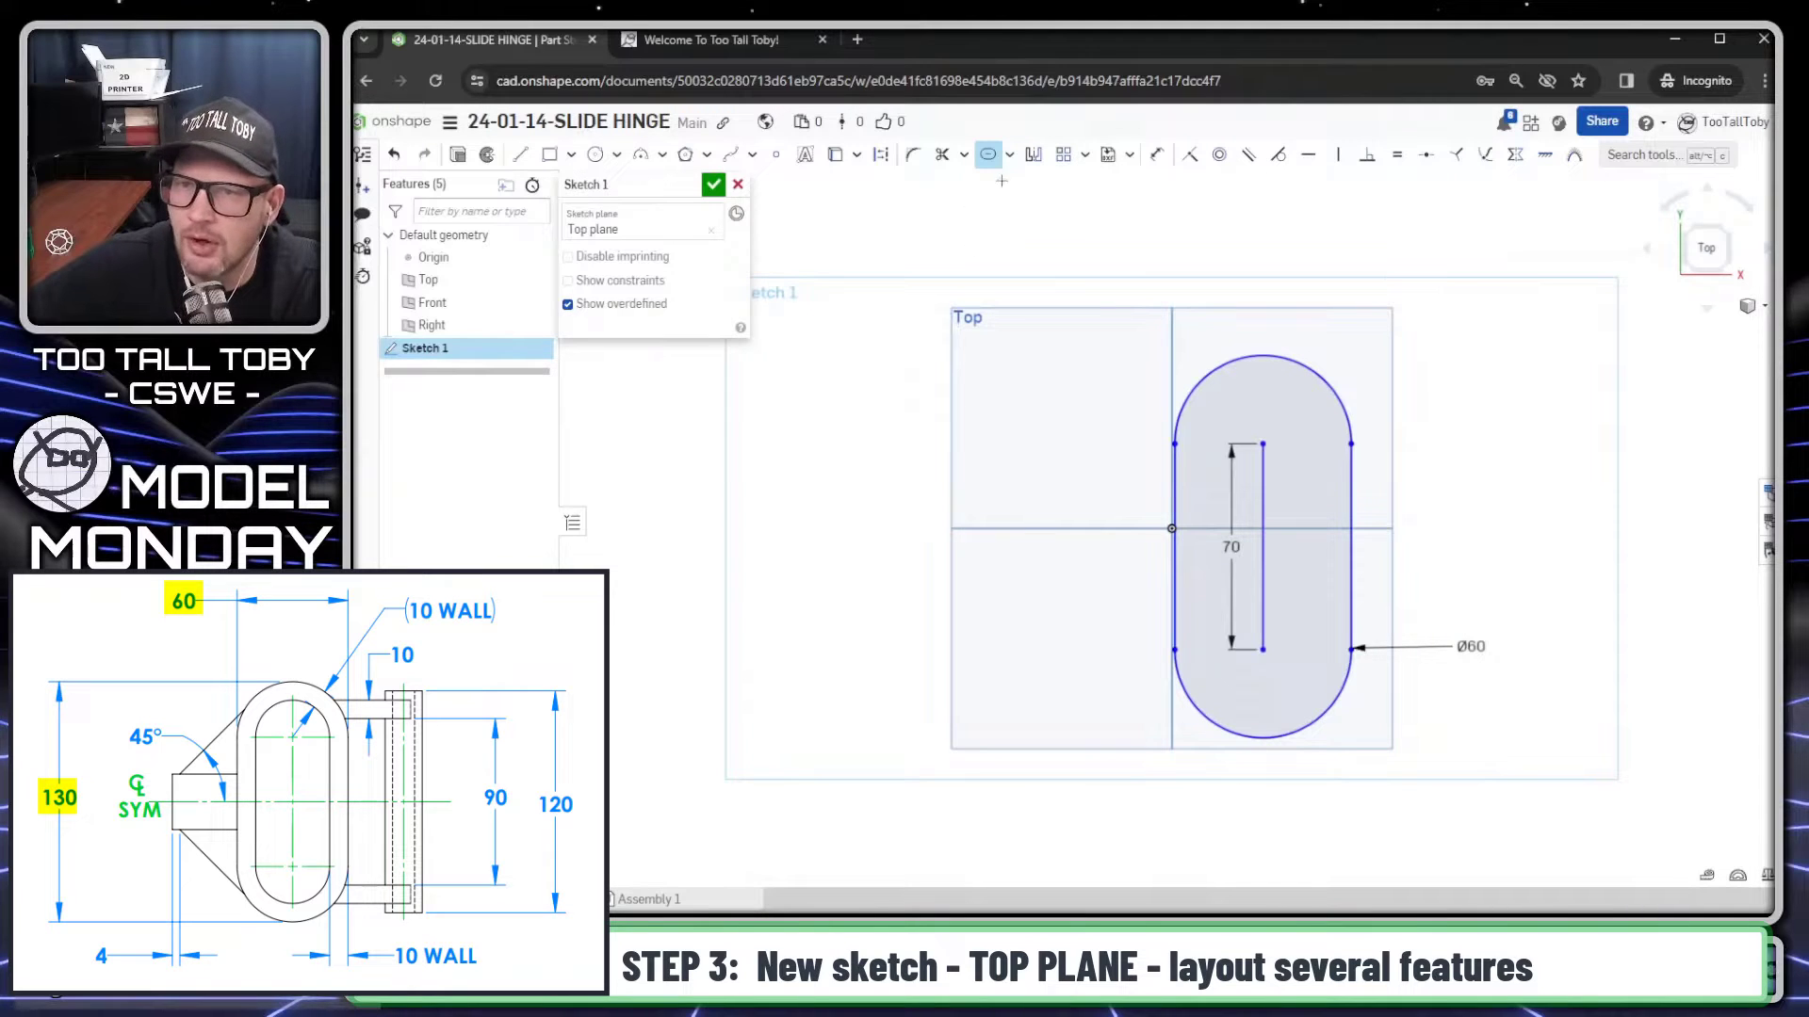
Step: Select the slot's whole tangent-connected outline
{"action": "key", "text": "Escape"}
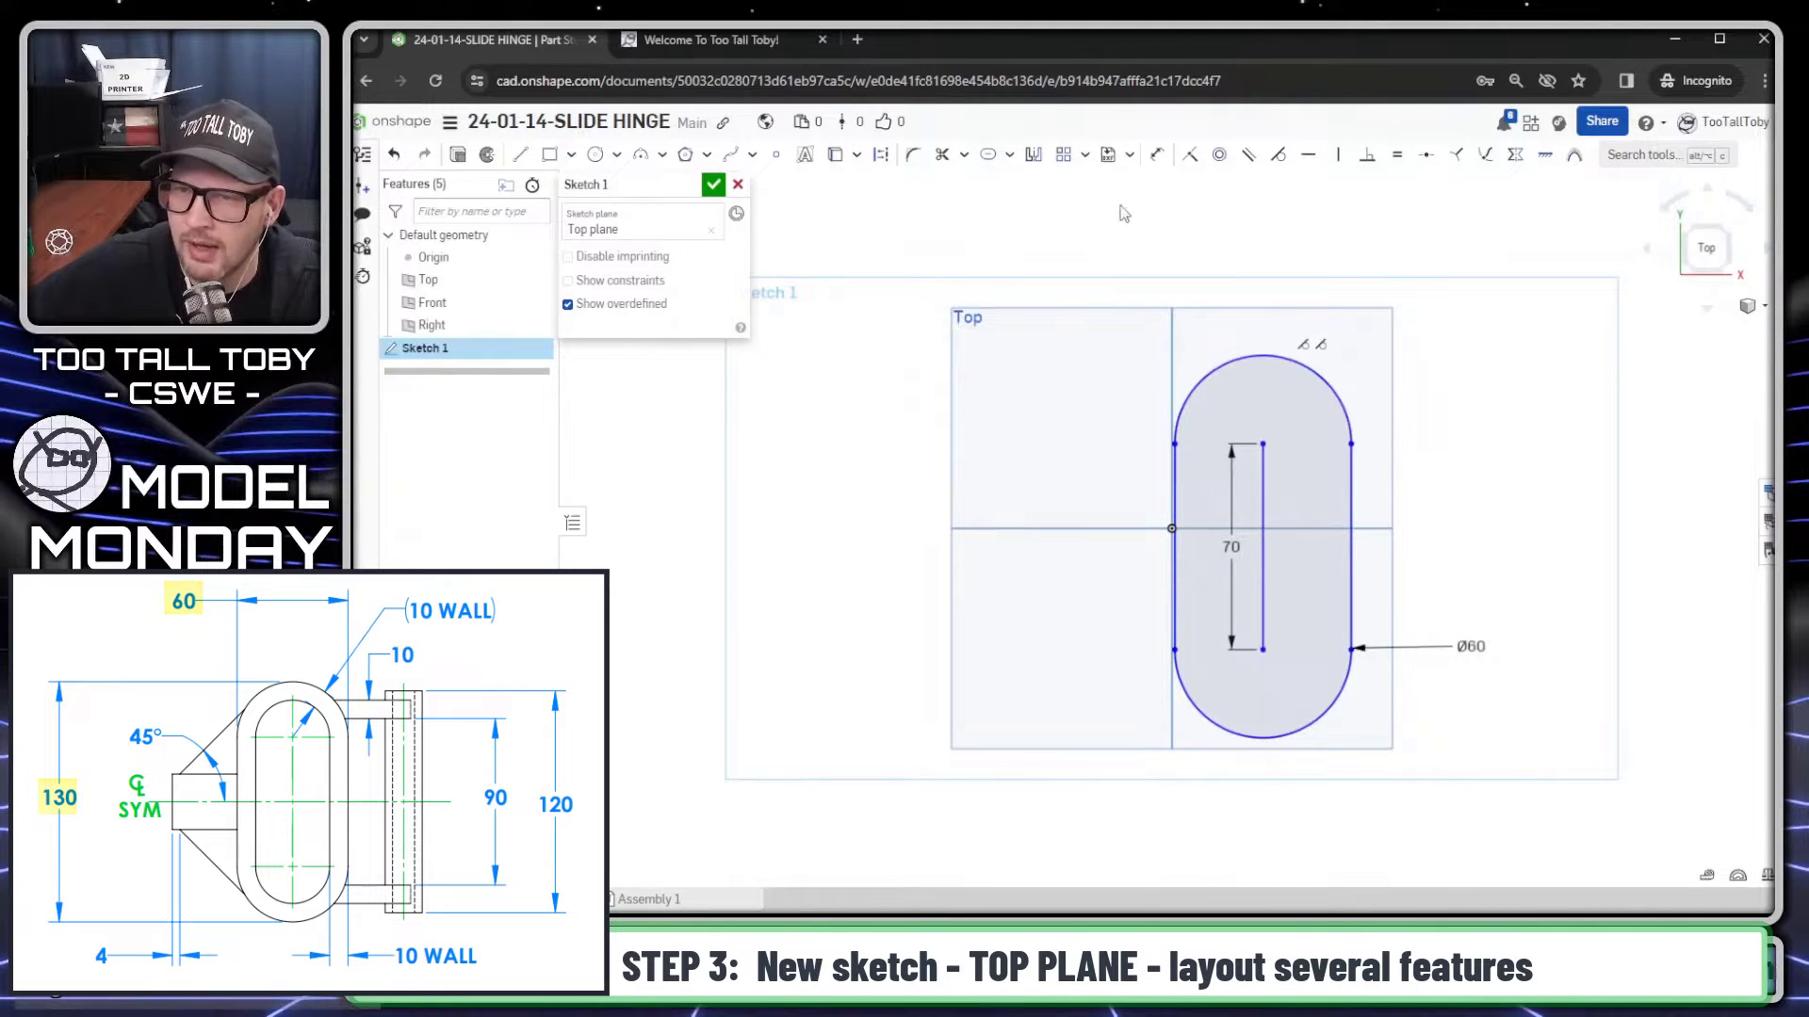
{"action": "right_click", "coordinate": [1323, 380]}
{"action": "mouse_move", "coordinate": [1463, 544]}
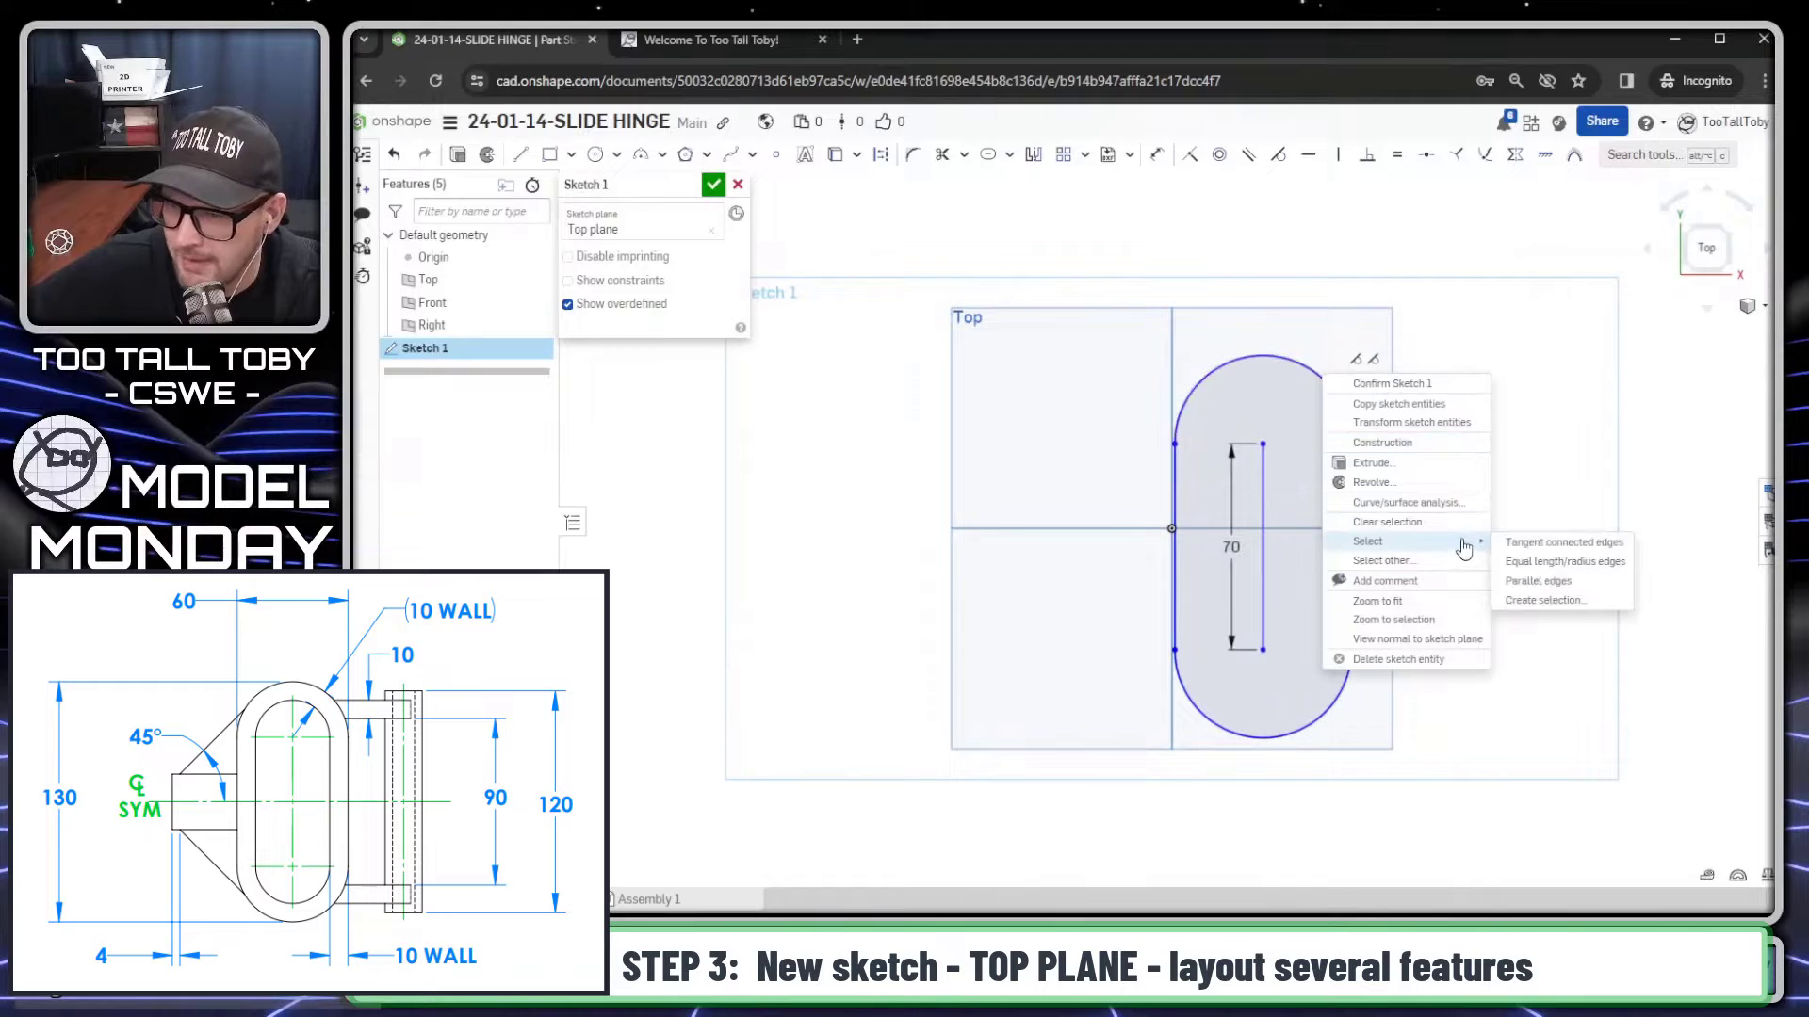
{"action": "left_click", "coordinate": [1559, 545]}
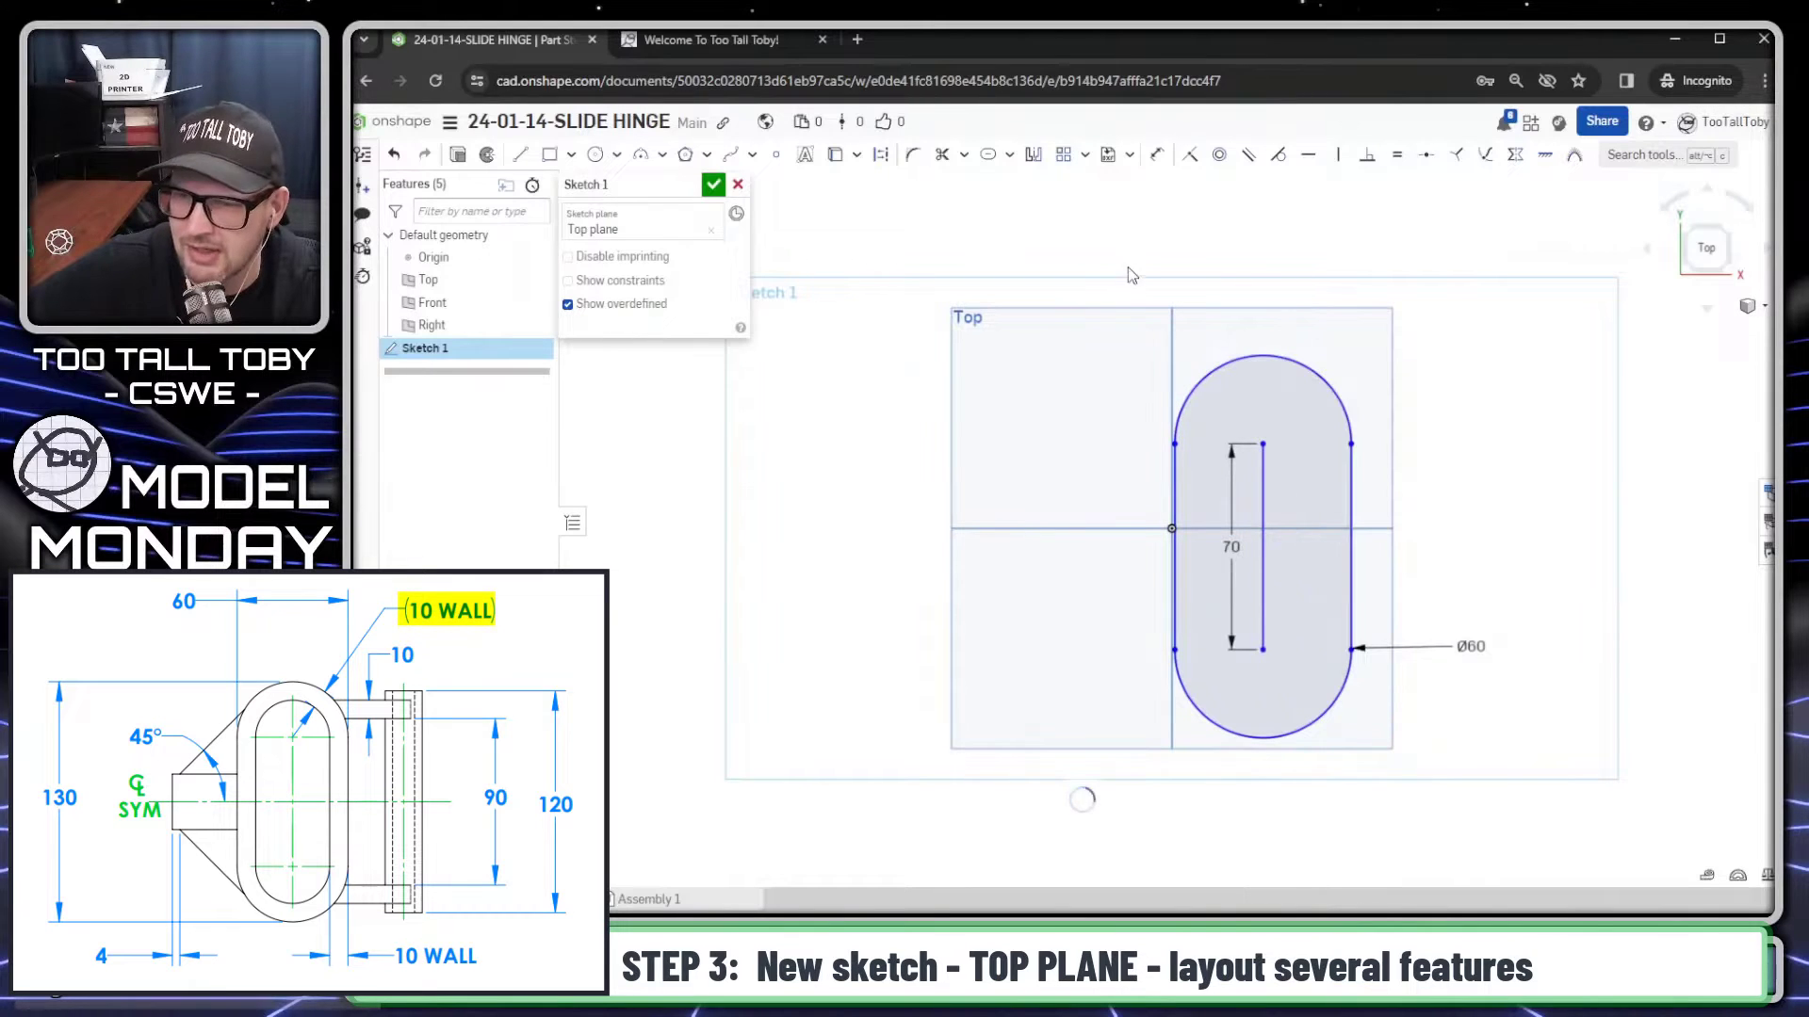
Step: Offset the slot outline 10 mm inward
{"action": "left_click", "coordinate": [1009, 154]}
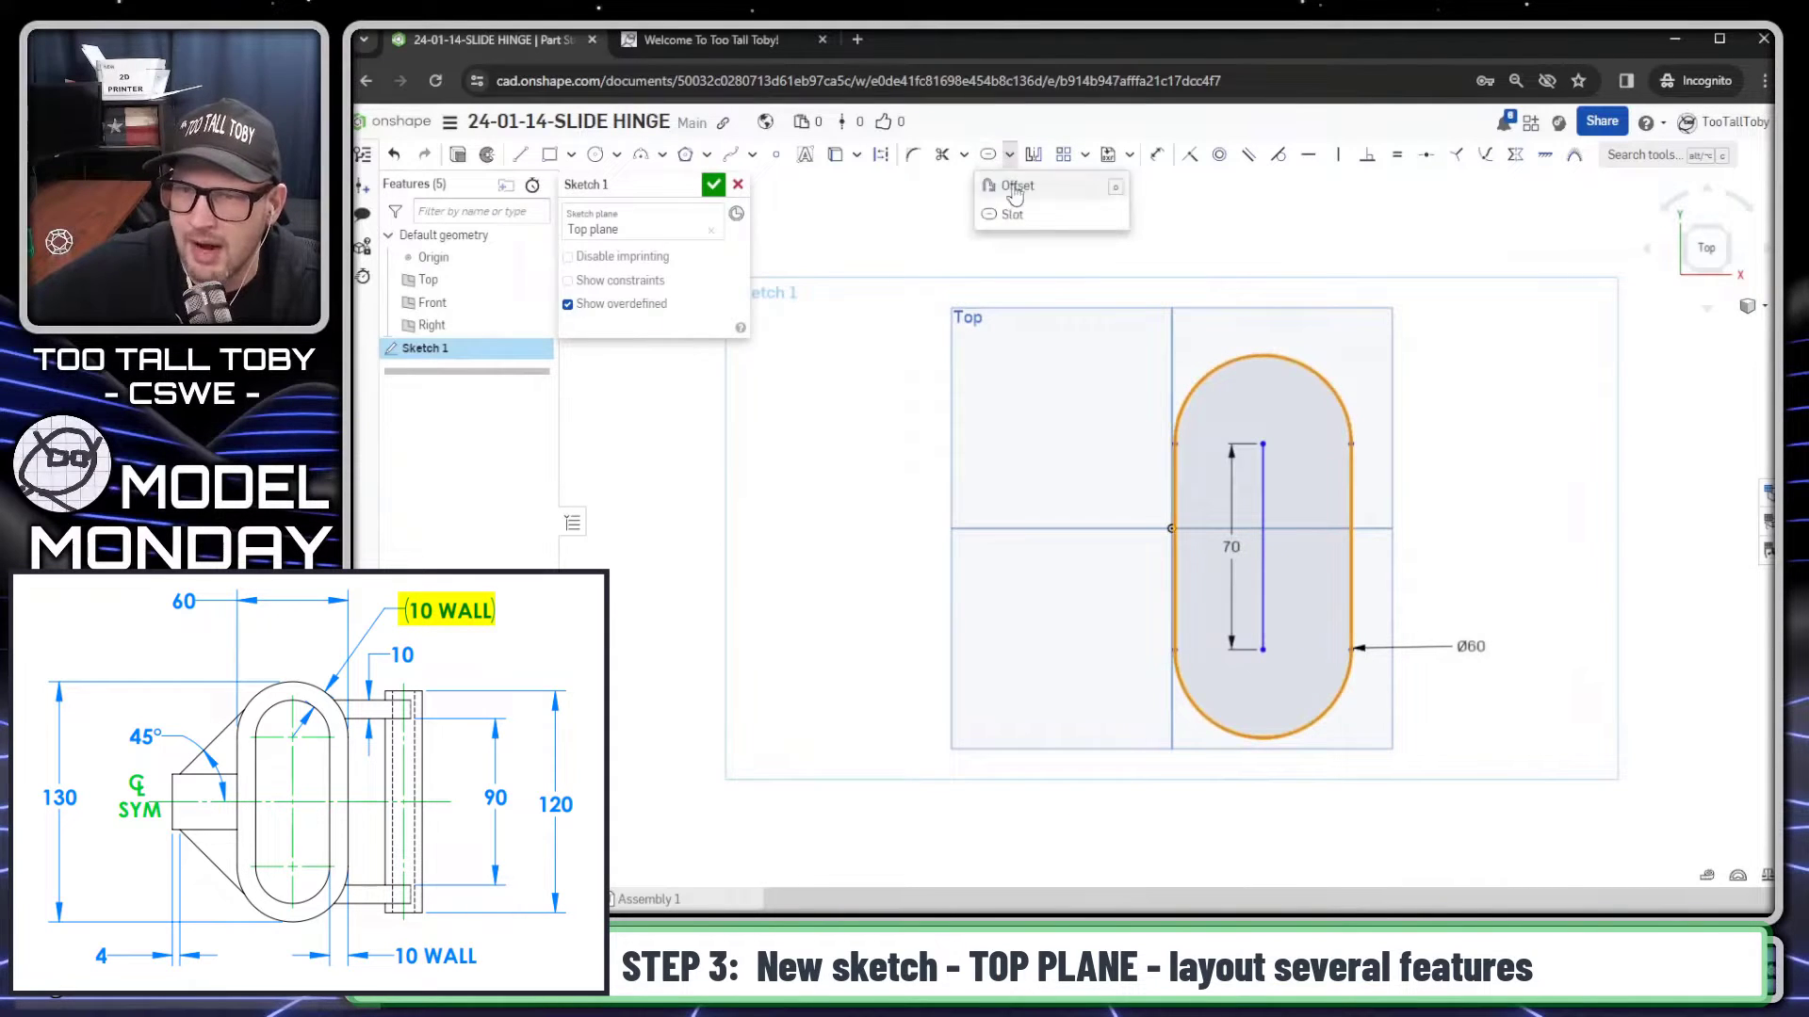
{"action": "left_click", "coordinate": [1017, 188]}
{"action": "left_click", "coordinate": [1444, 480]}
{"action": "type", "text": "10"}
{"action": "key", "text": "Return"}
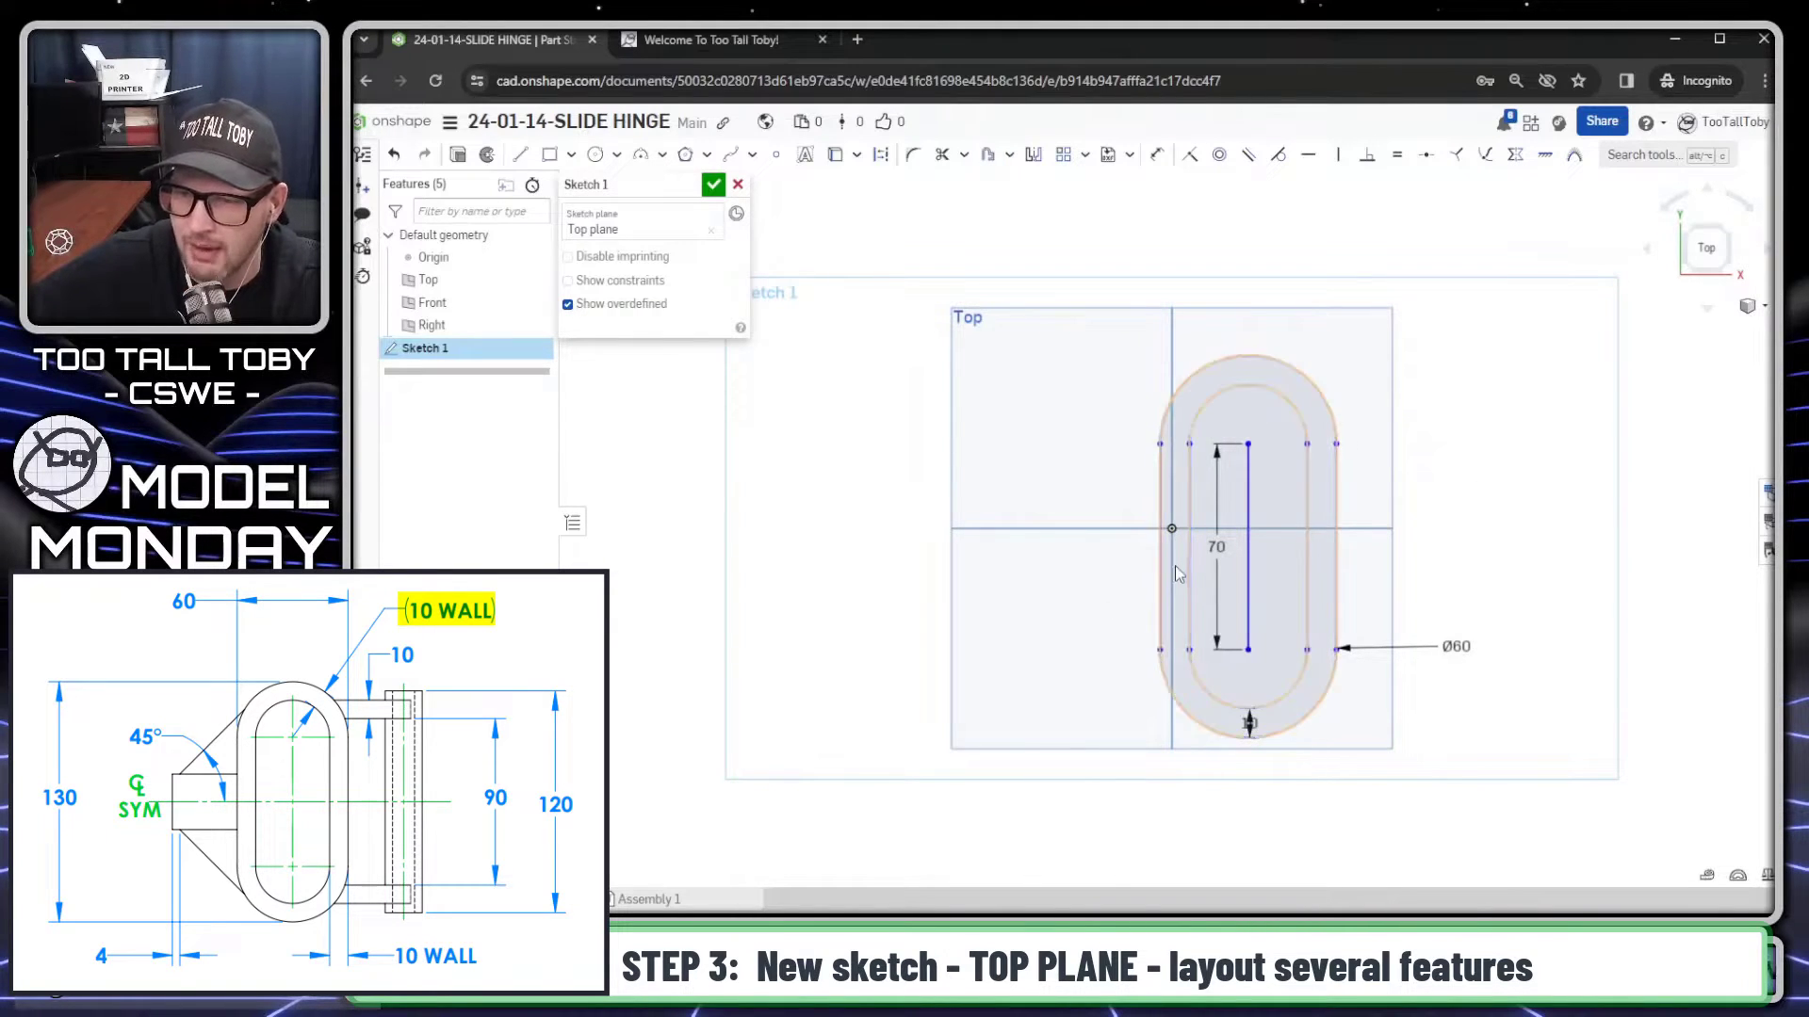
{"action": "key", "text": "Escape"}
Step: Center the 70 mm centreline on the origin with a Midpoint constraint
{"action": "scroll", "coordinate": [1221, 560], "scroll_direction": "up", "scroll_amount": 3}
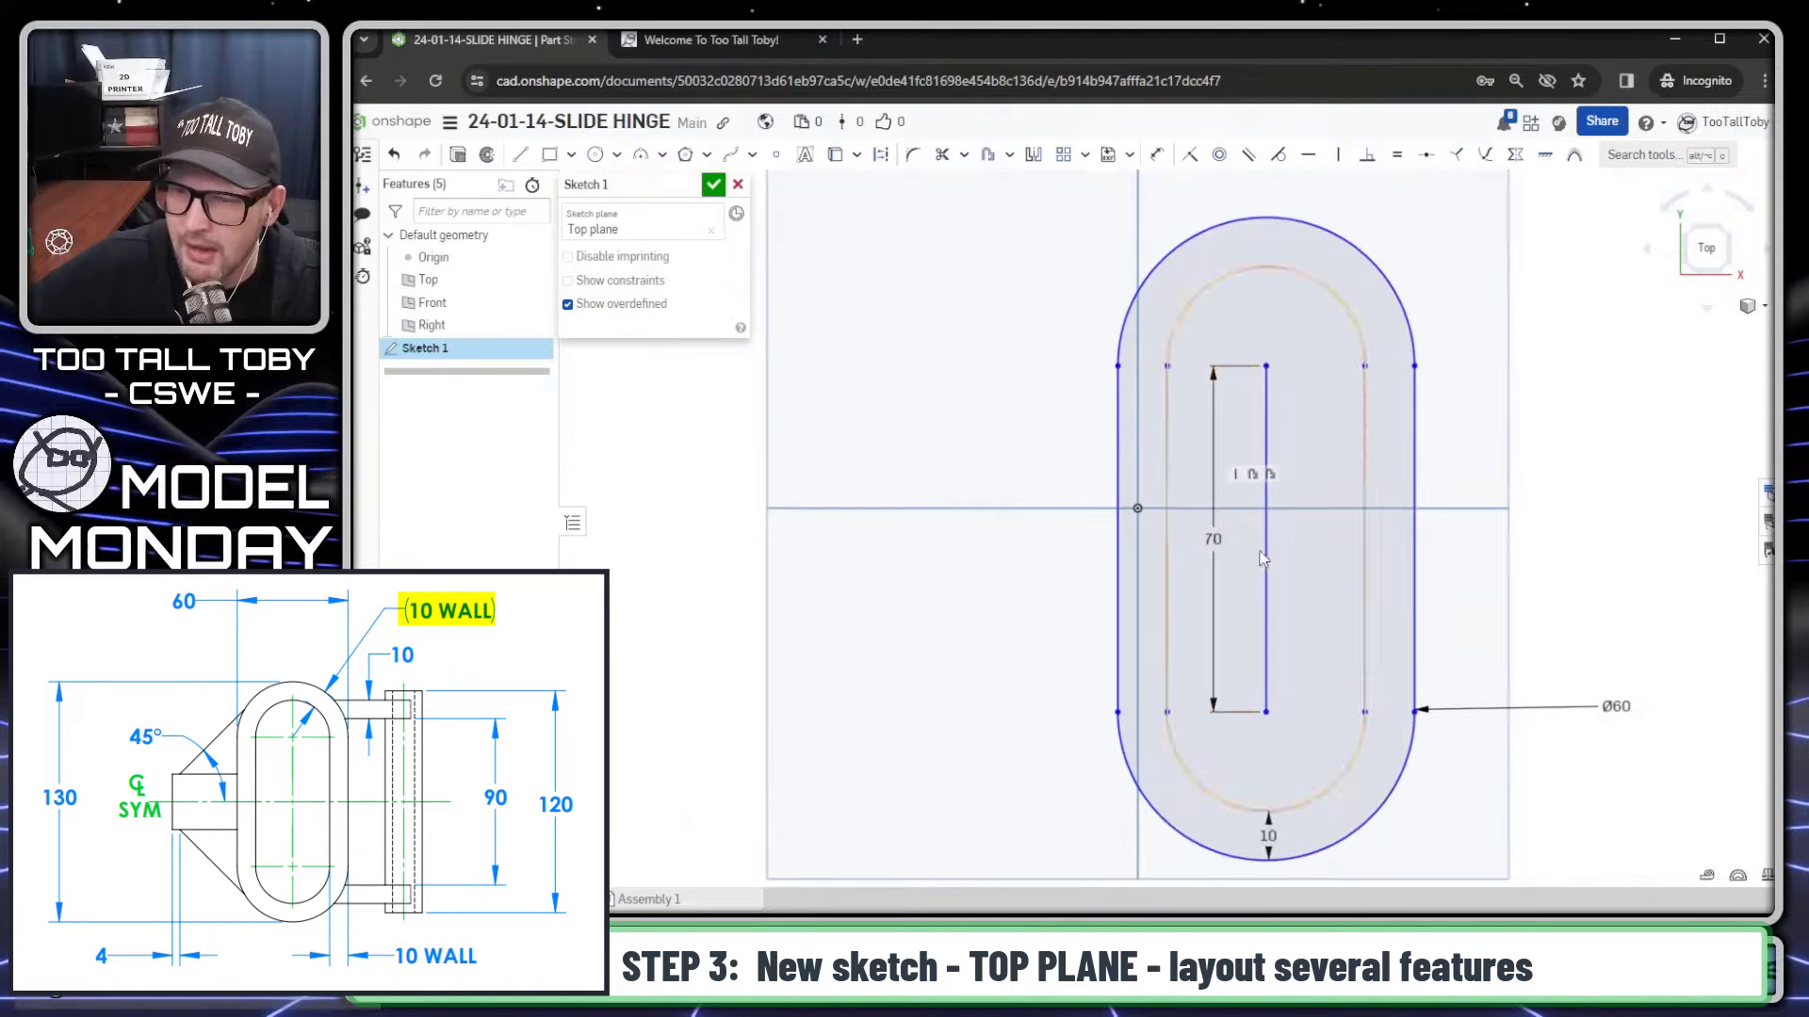
{"action": "left_click", "coordinate": [1266, 556]}
{"action": "left_click", "coordinate": [1138, 510]}
{"action": "key", "text": "i"}
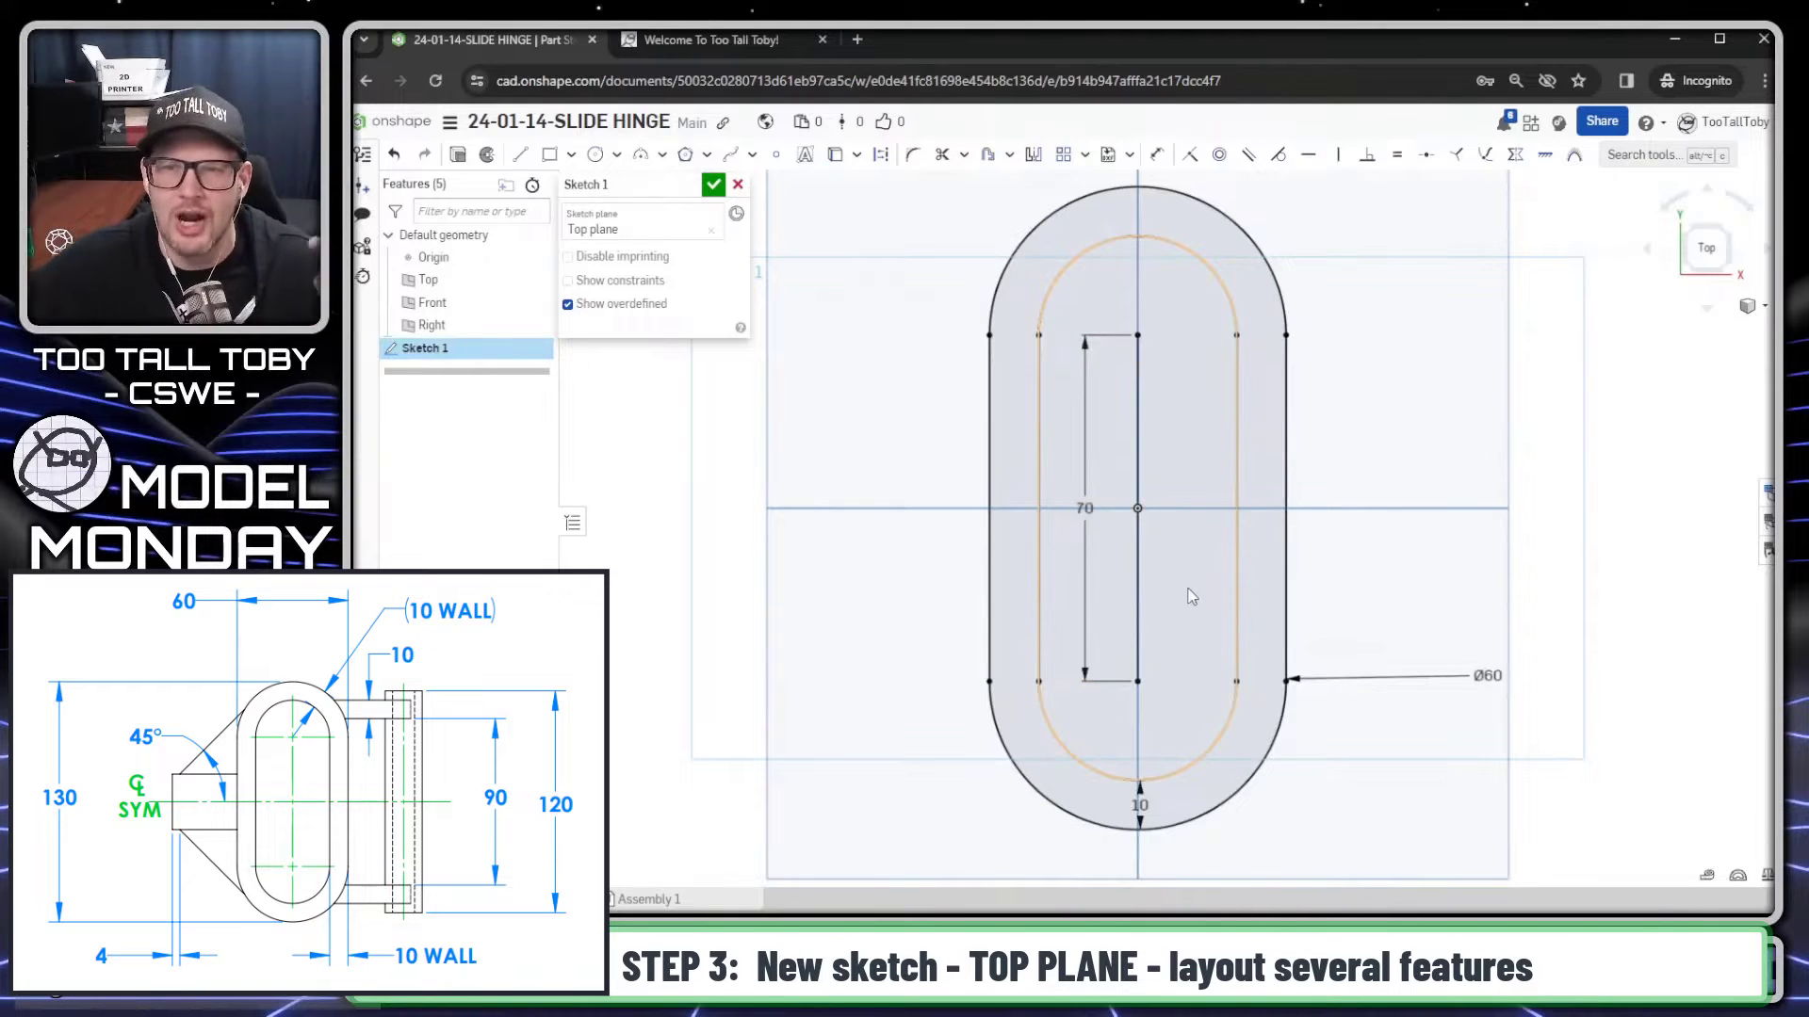
{"action": "scroll", "coordinate": [1168, 580], "scroll_direction": "down", "scroll_amount": 5}
{"action": "scroll", "coordinate": [937, 581], "scroll_direction": "up", "scroll_amount": 3}
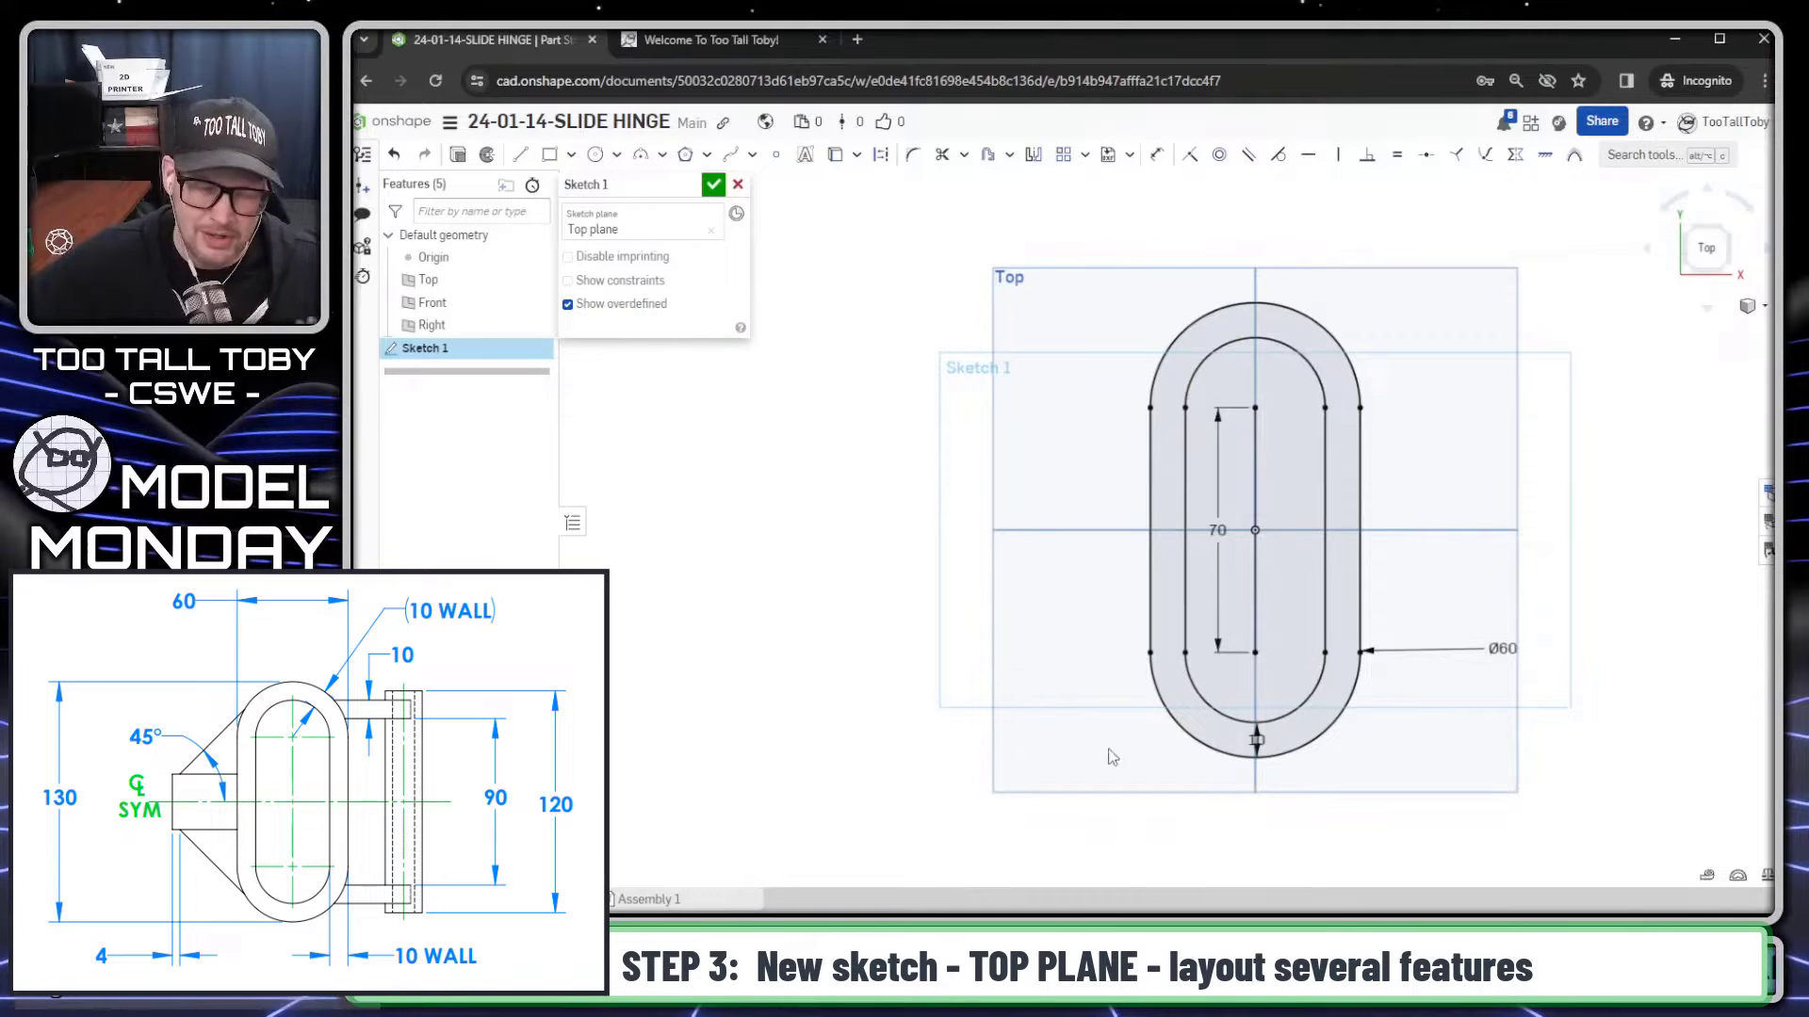
{"action": "left_click", "coordinate": [551, 155]}
Step: Draw a corner rectangle left of the slot and set its height to 30 mm
{"action": "left_click", "coordinate": [1149, 483]}
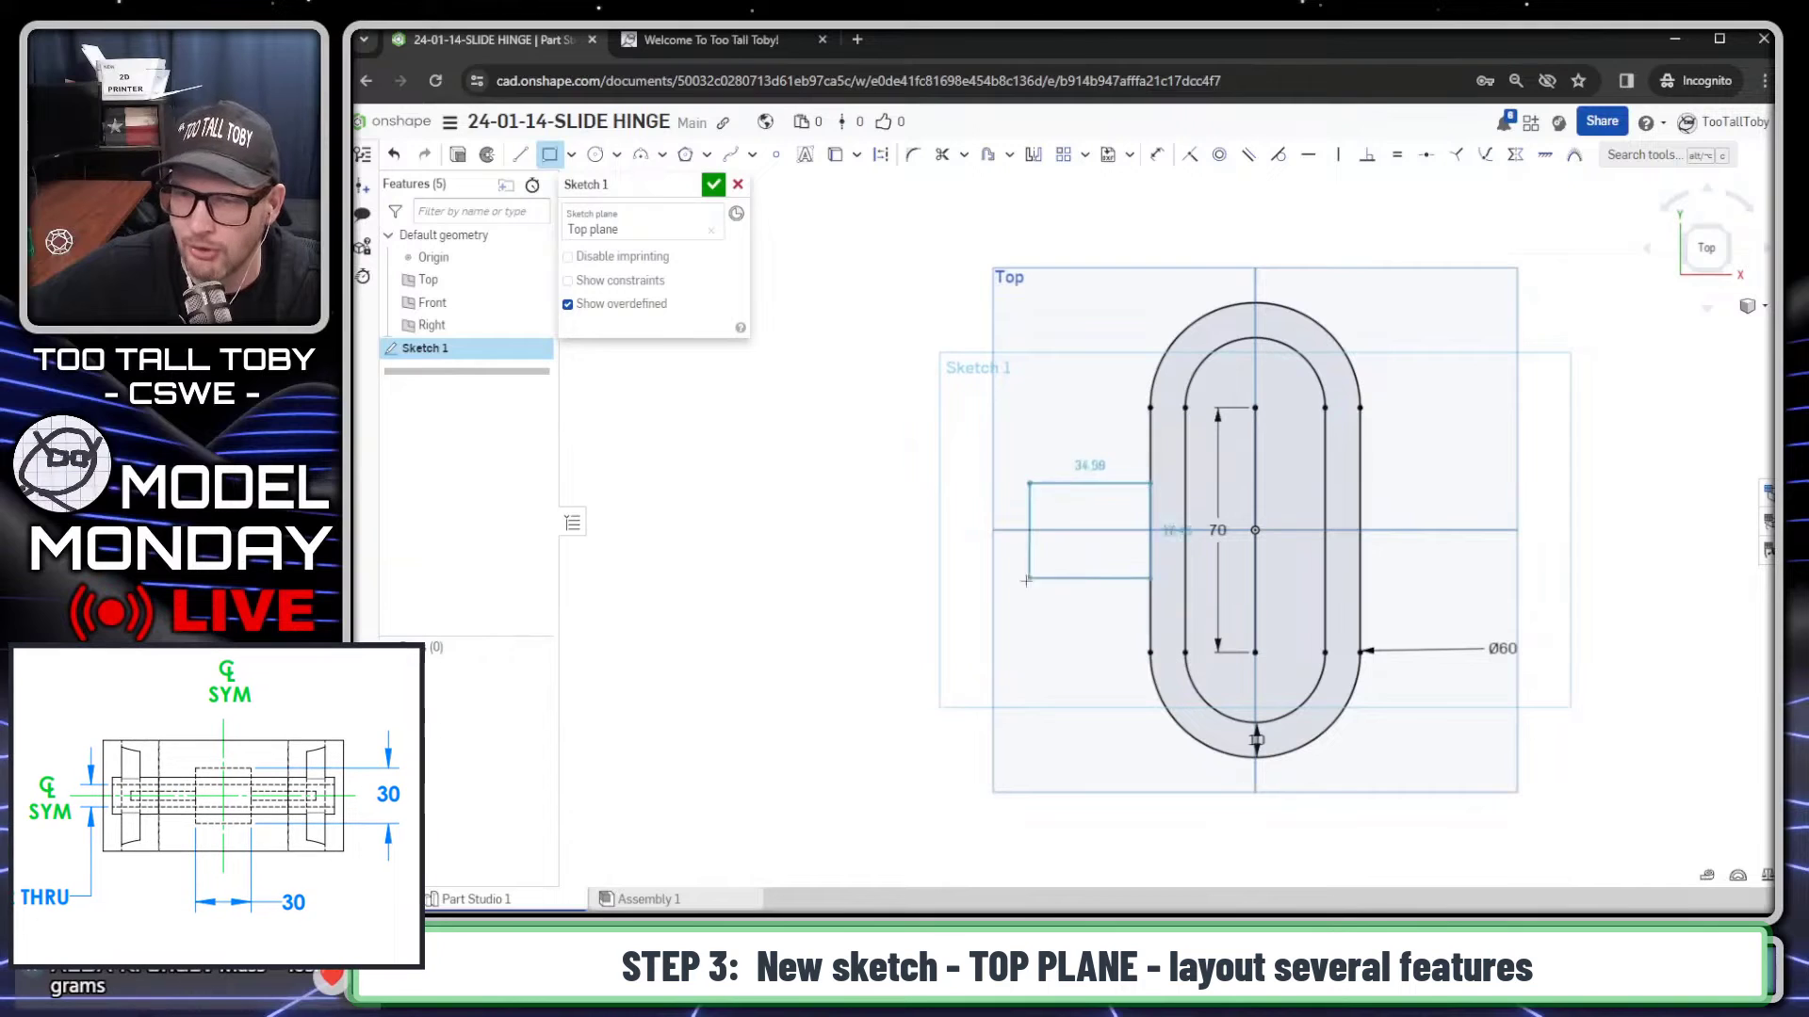
{"action": "left_click", "coordinate": [980, 603]}
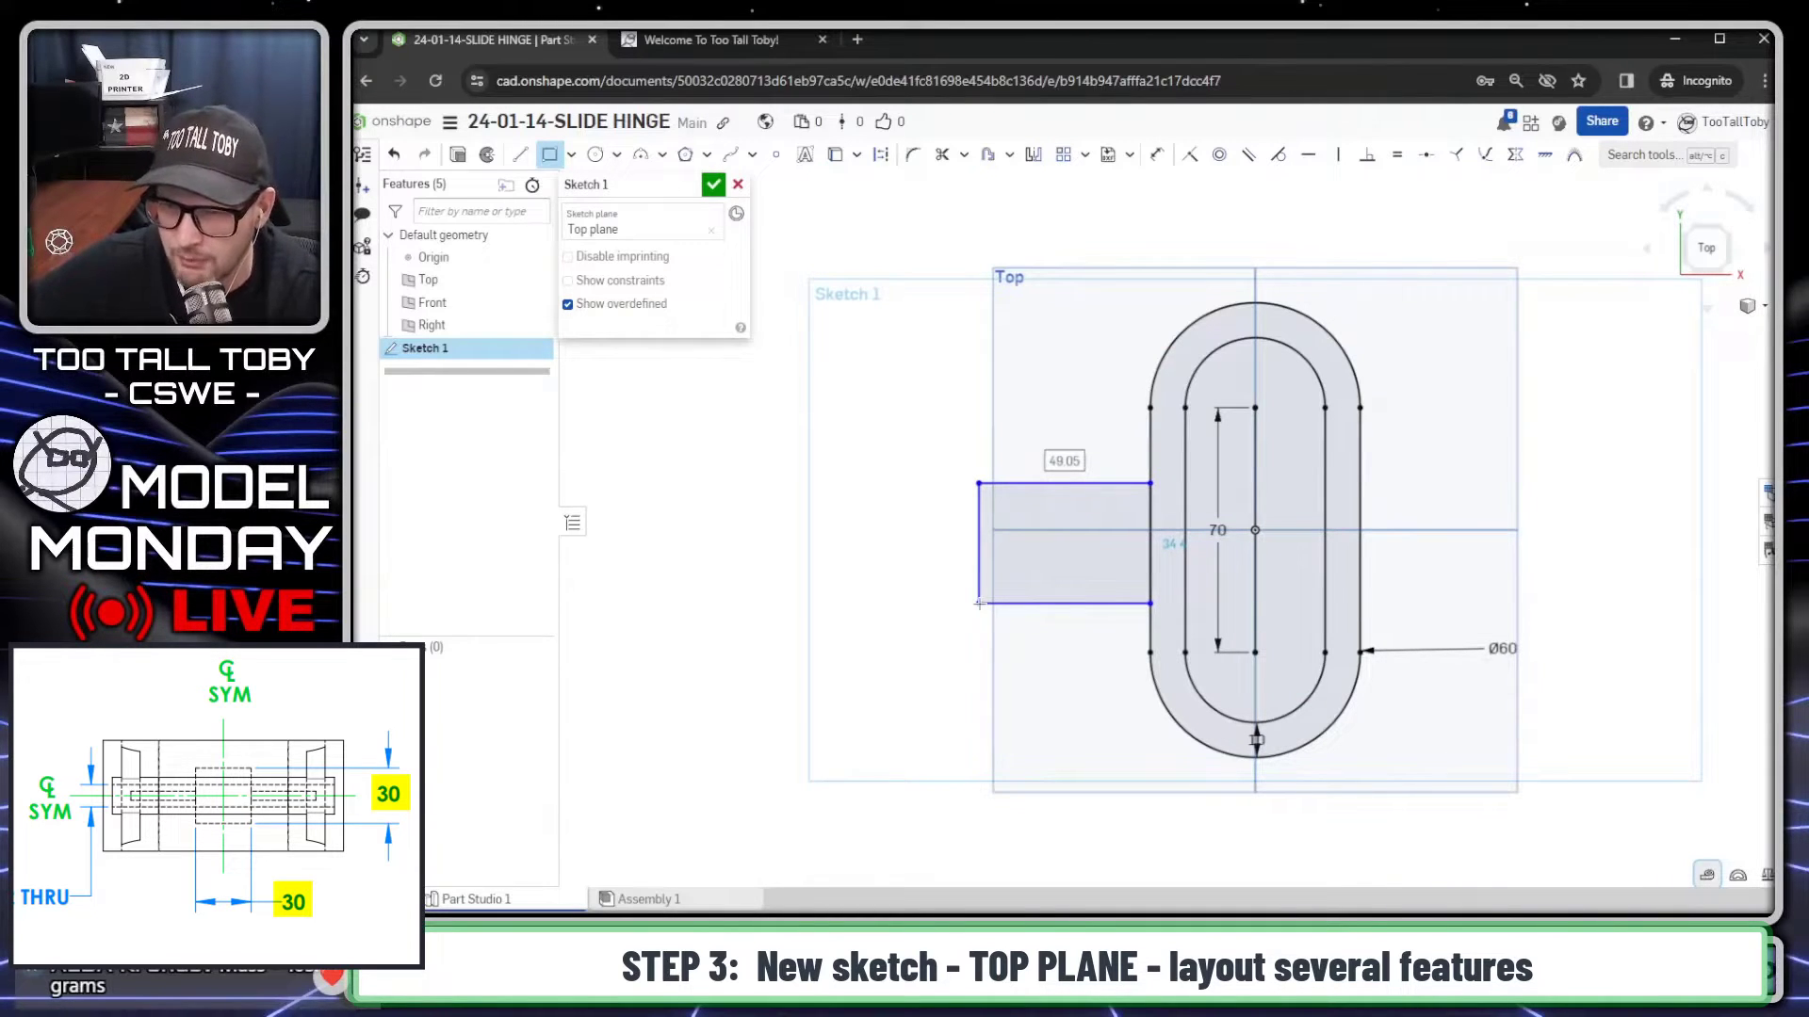
{"action": "left_click", "coordinate": [1705, 874]}
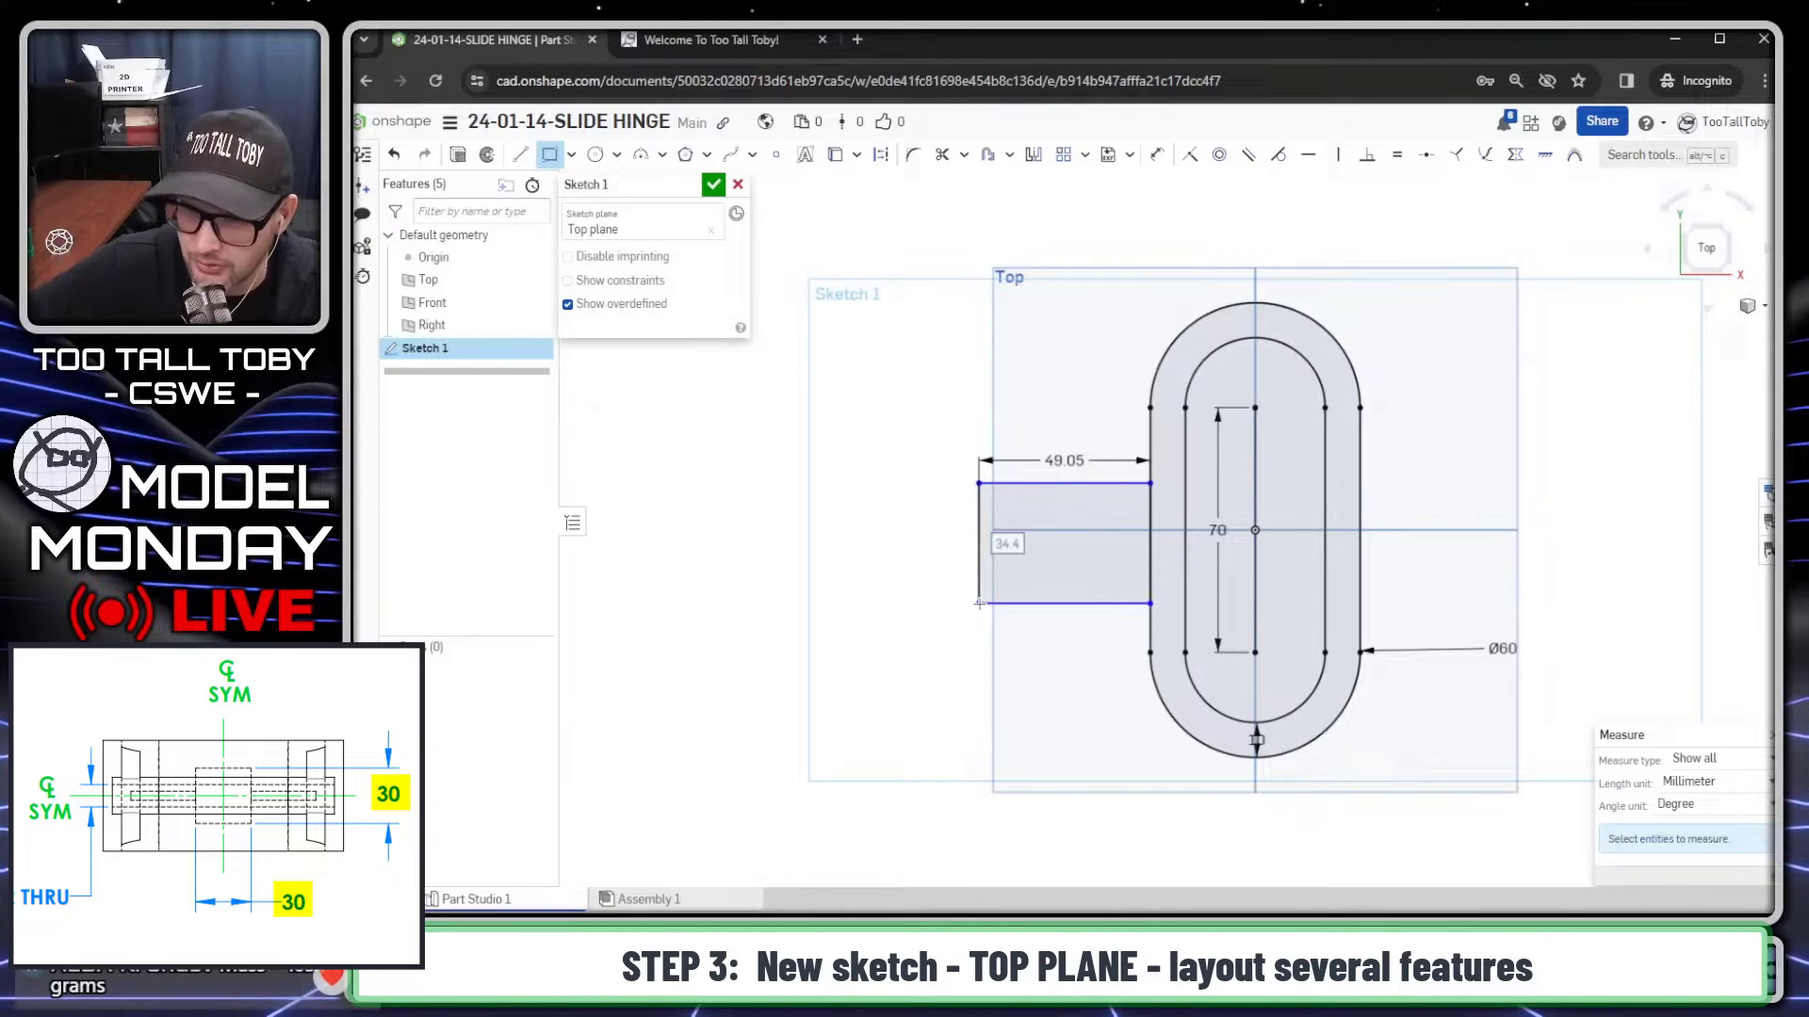
{"action": "type", "text": "30"}
{"action": "key", "text": "Return"}
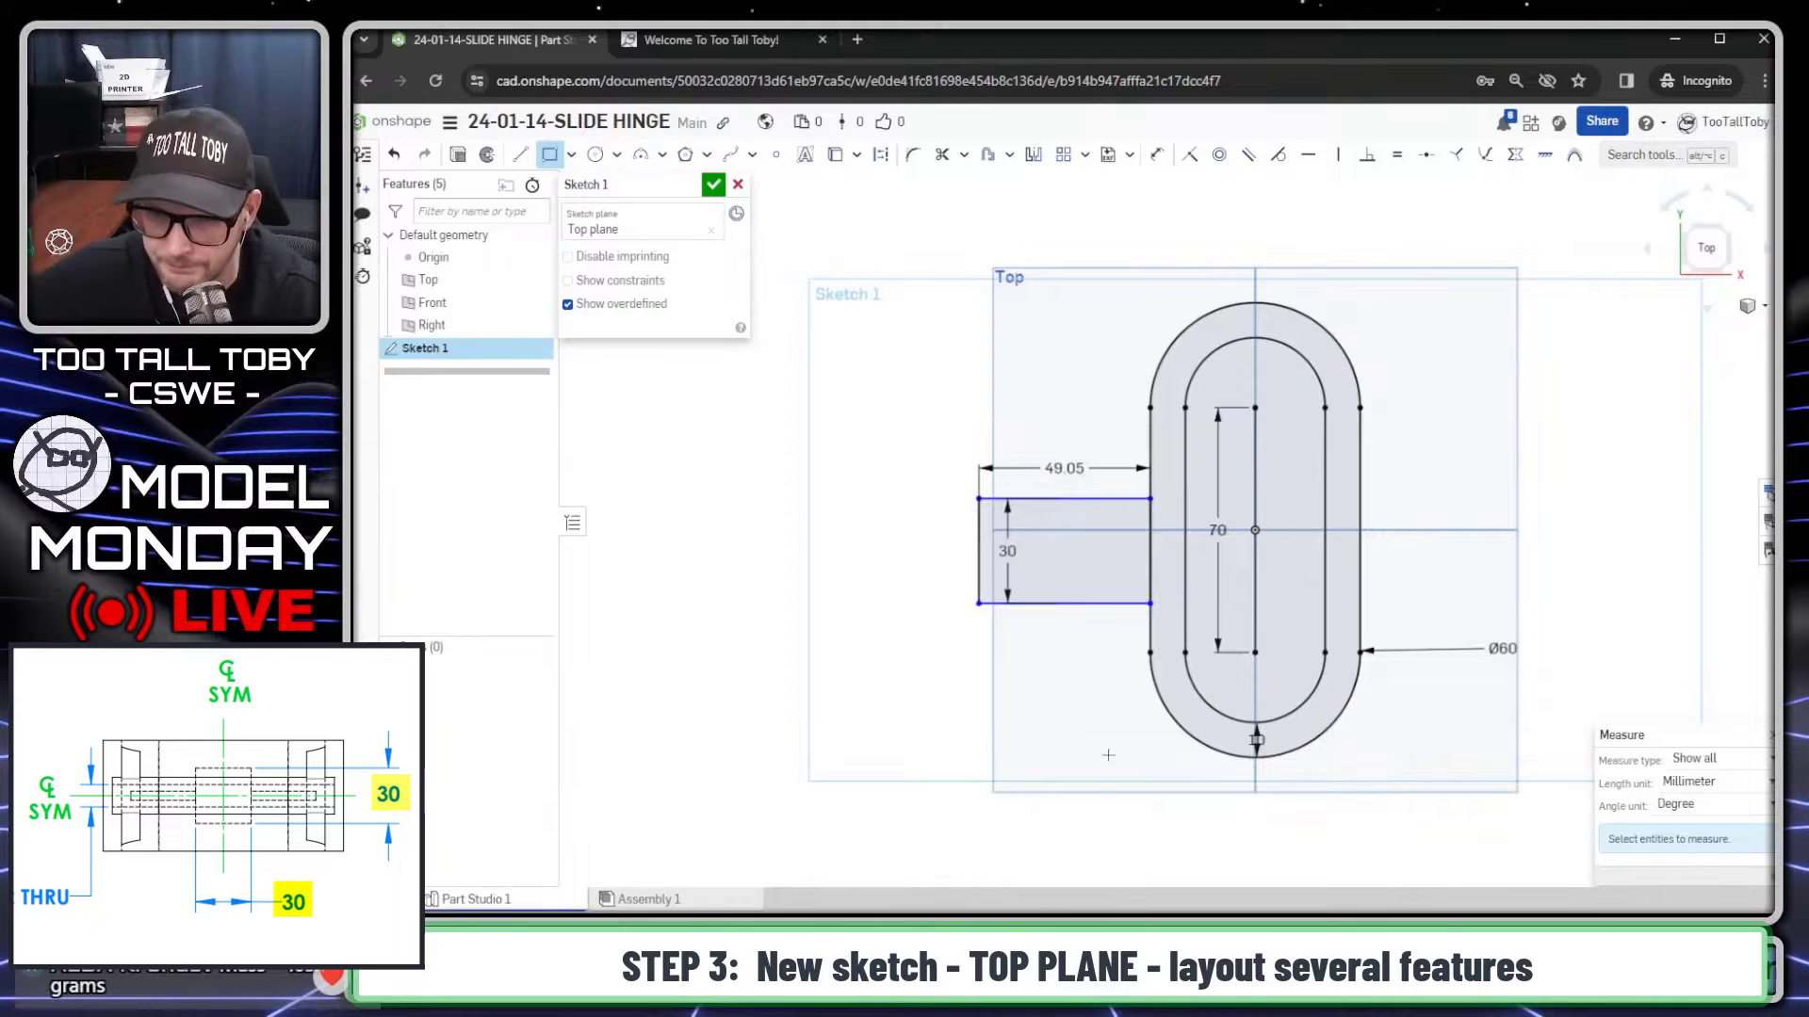
{"action": "scroll", "coordinate": [1059, 569], "scroll_direction": "down", "scroll_amount": 4}
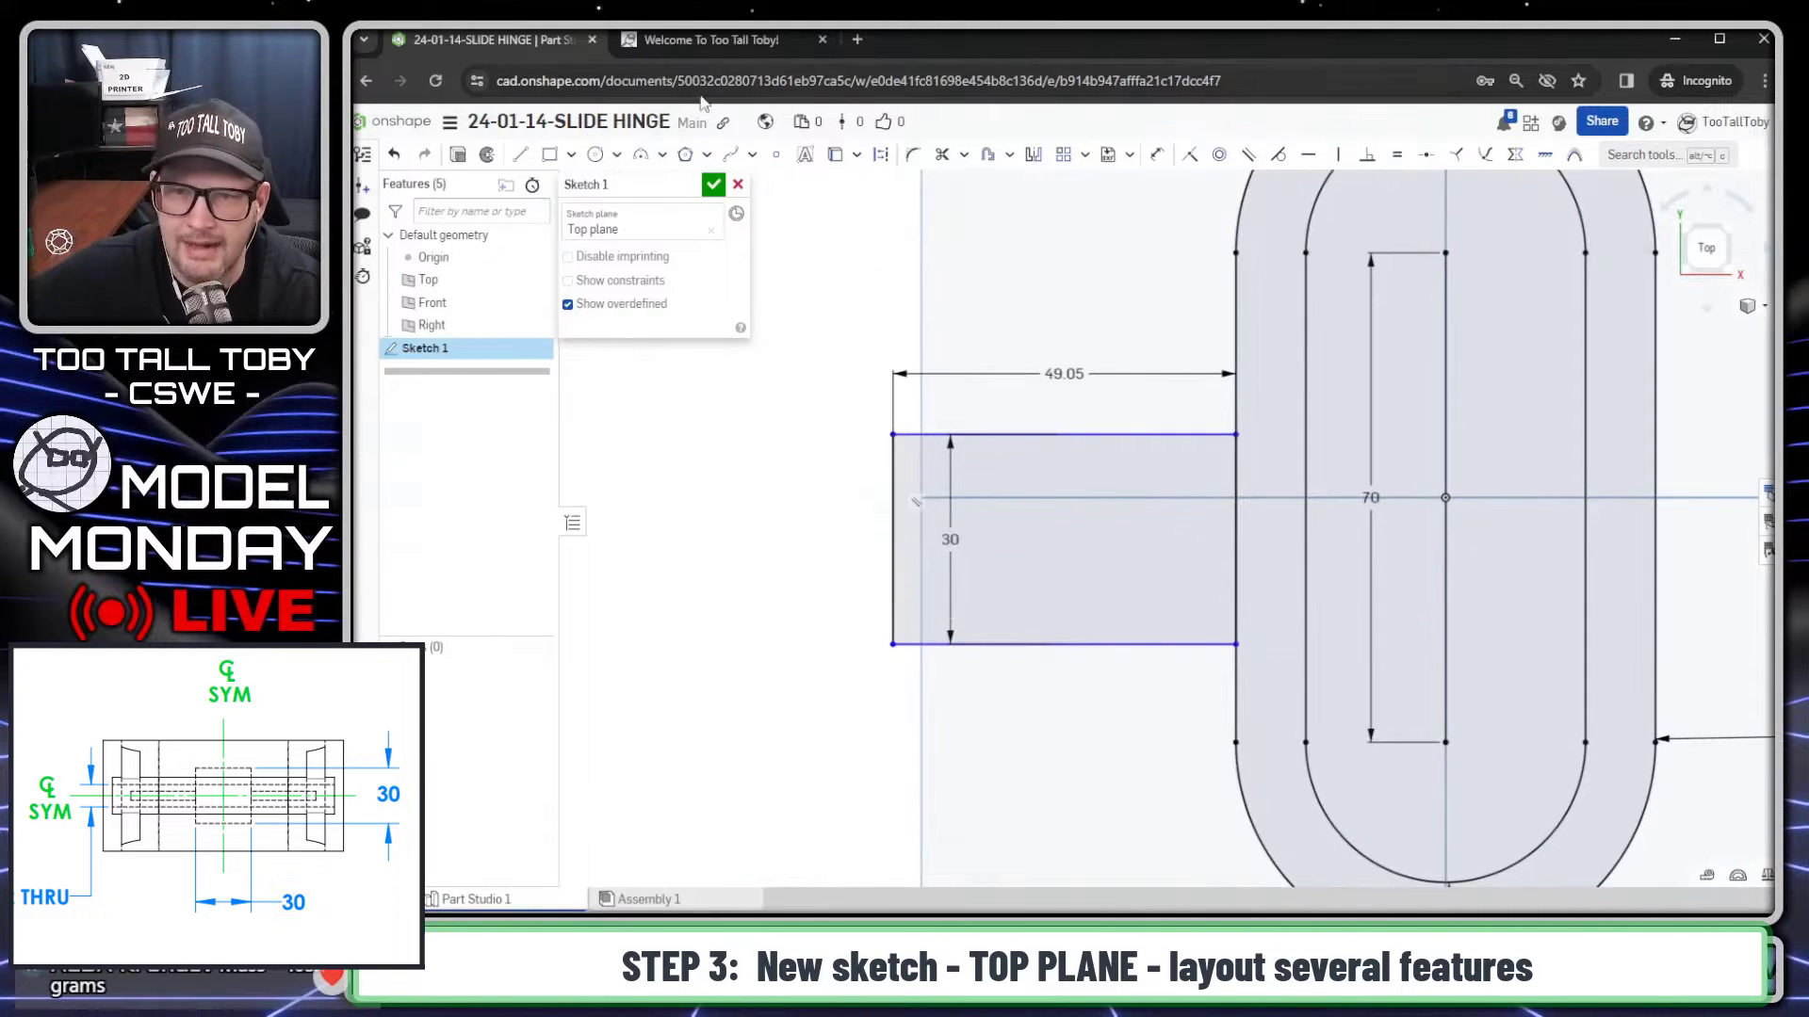
Step: Align a point on the rectangle's left edge horizontally with the slot centreline's midpoint
{"action": "right_click", "coordinate": [892, 538]}
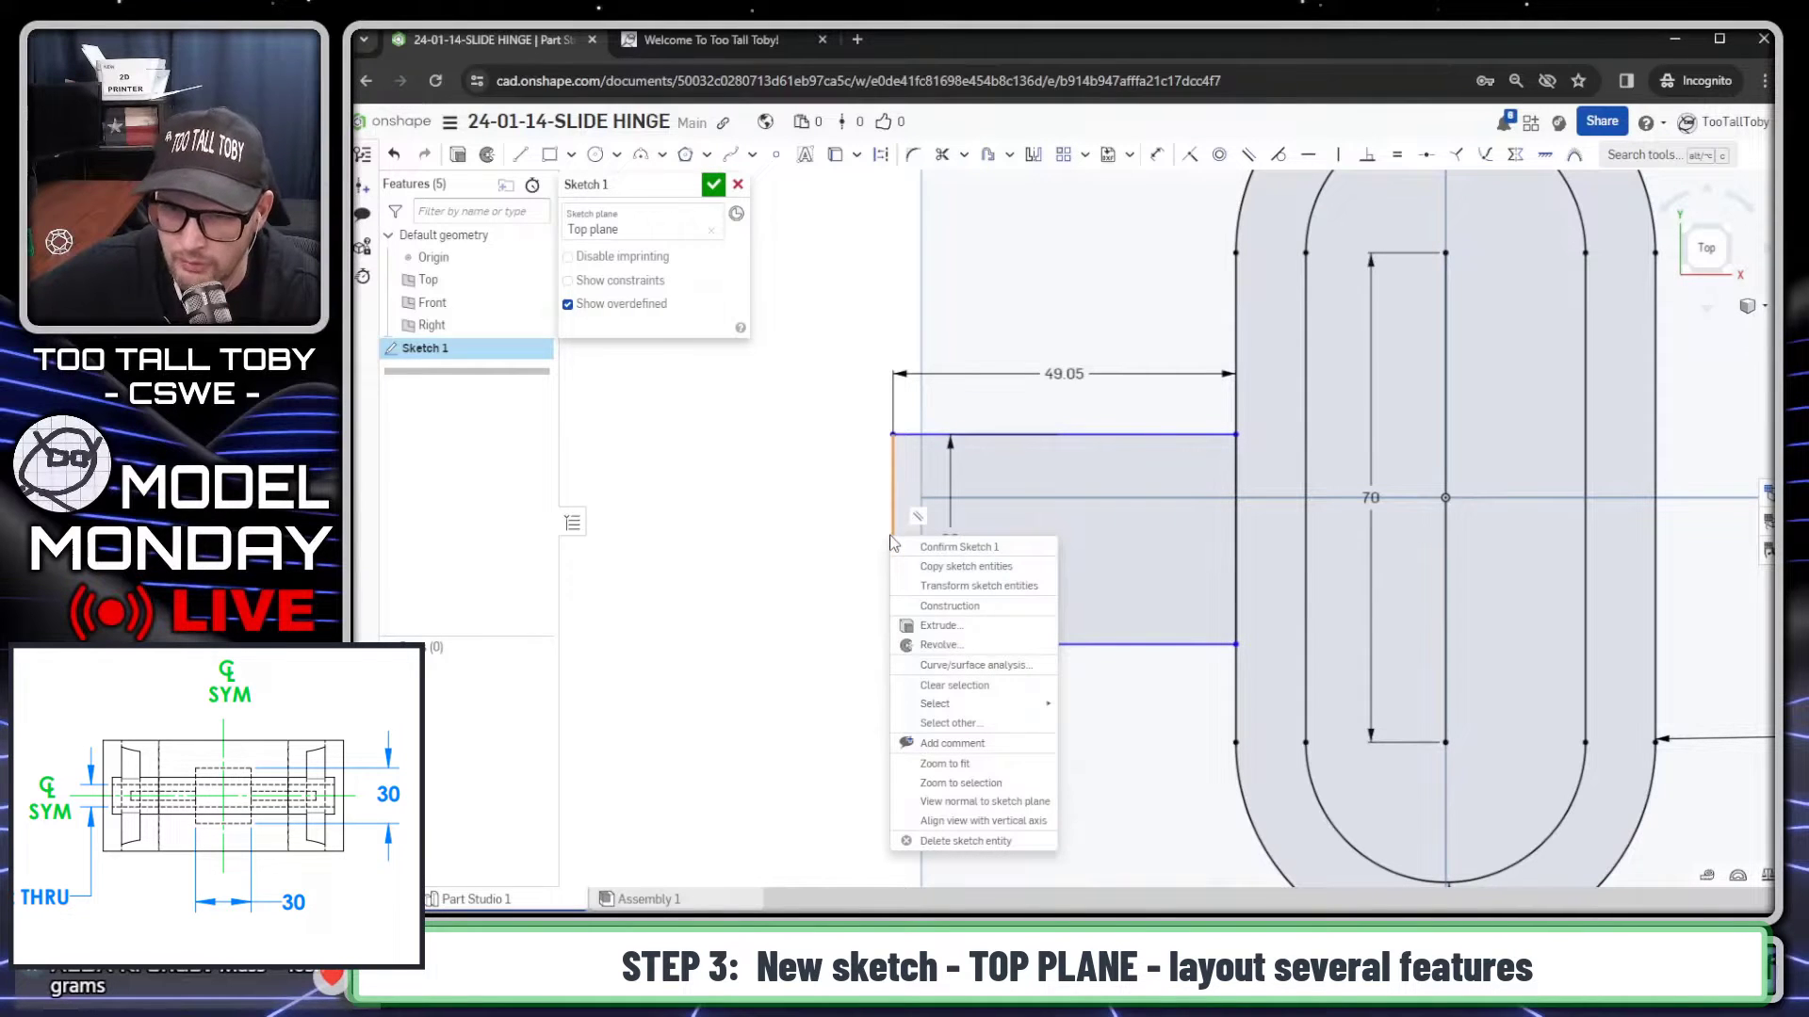
{"action": "left_click", "coordinate": [777, 156]}
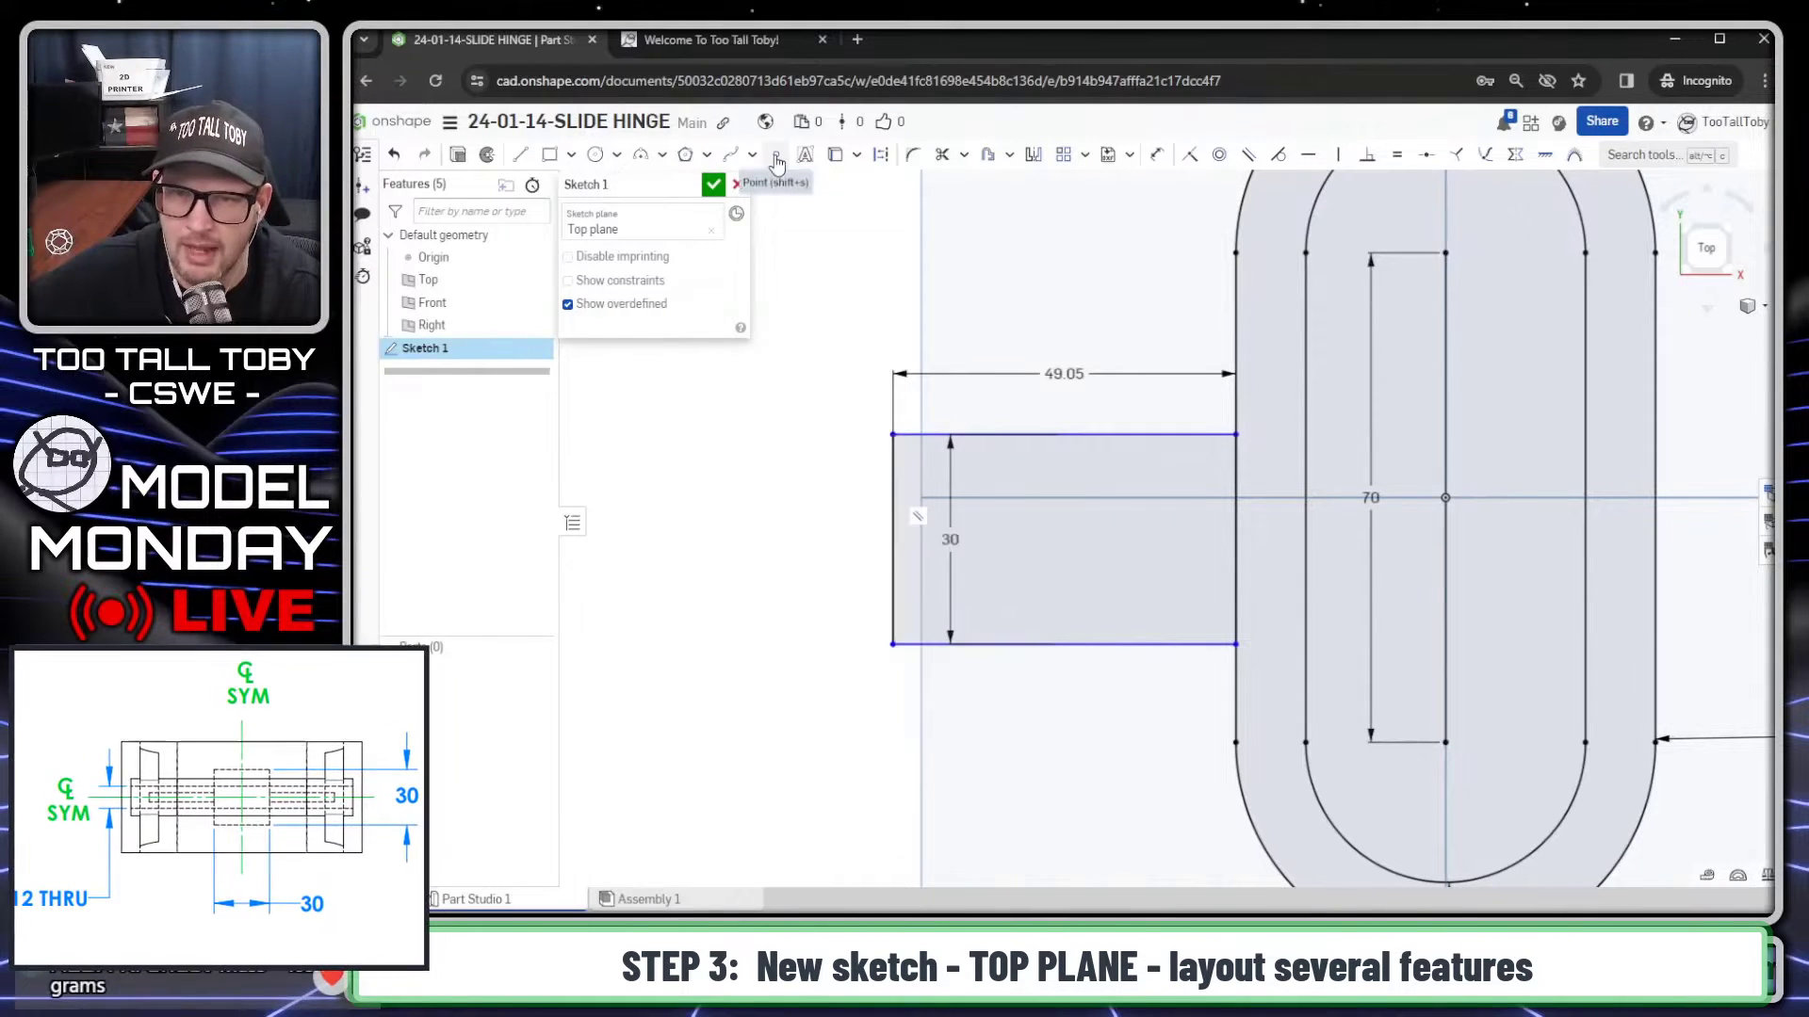
{"action": "left_click", "coordinate": [891, 539]}
{"action": "key", "text": "Escape"}
{"action": "left_click", "coordinate": [893, 541]}
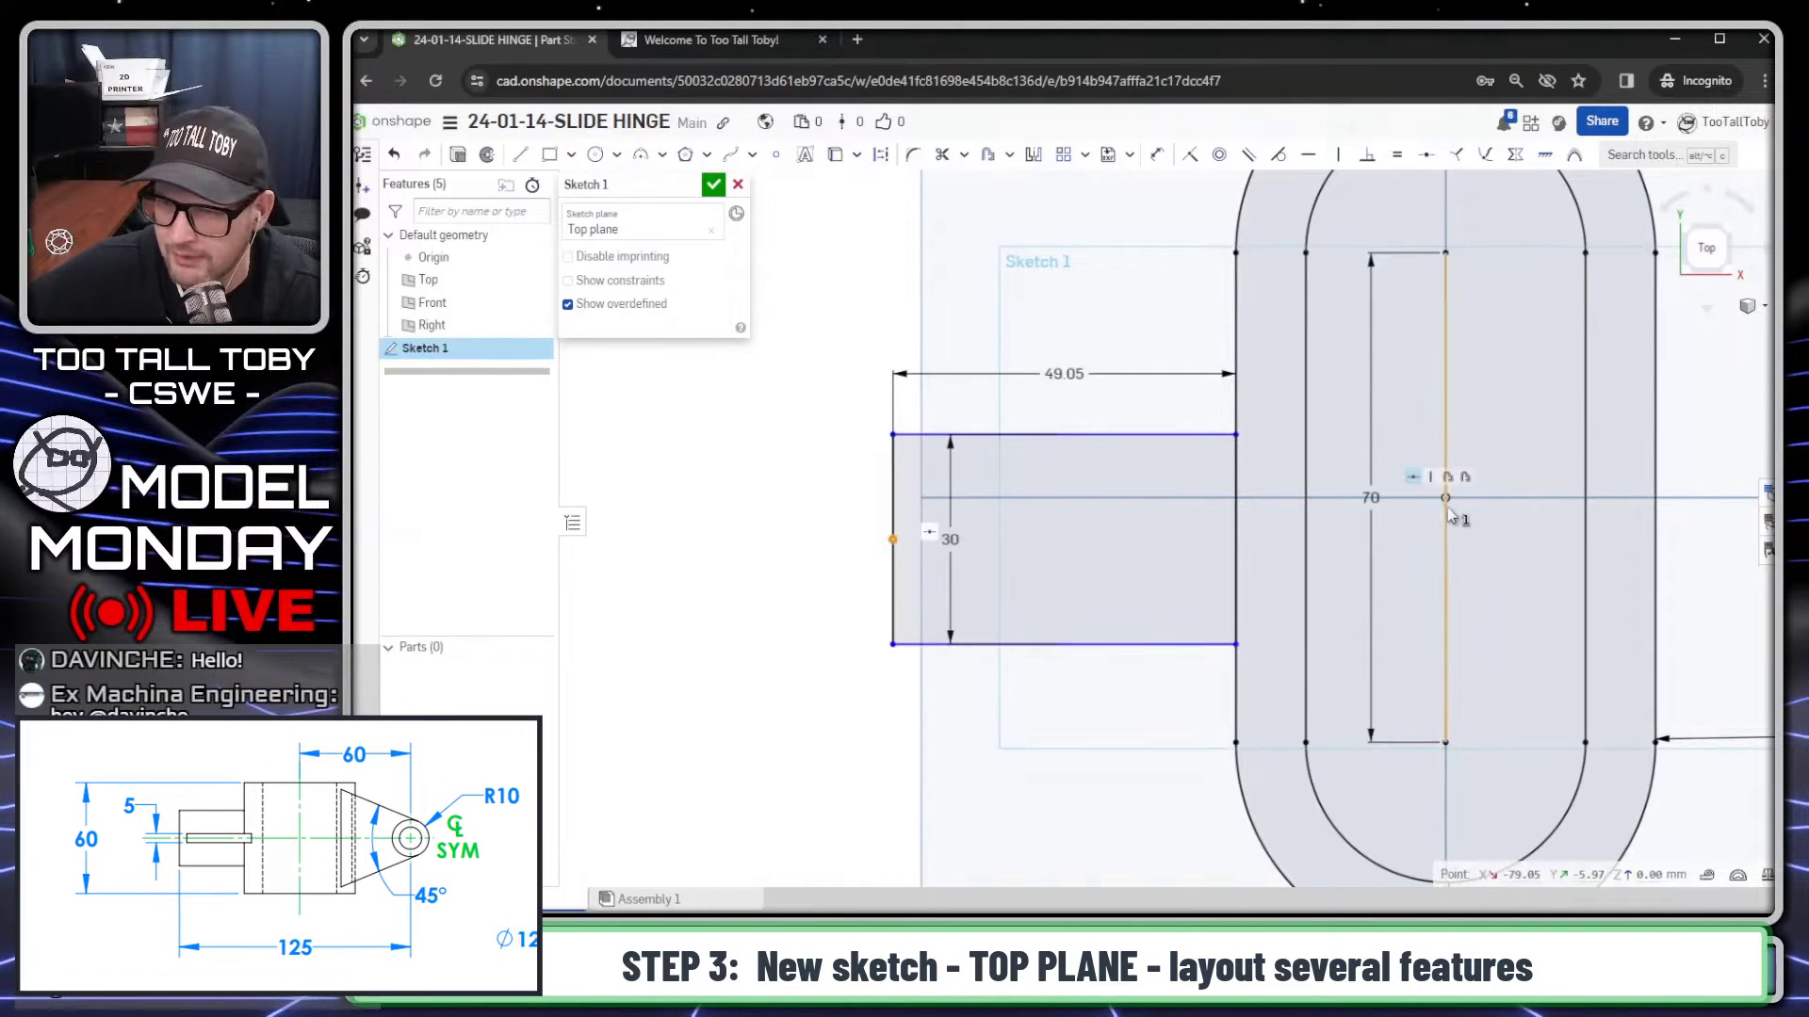
{"action": "left_click", "coordinate": [1447, 502]}
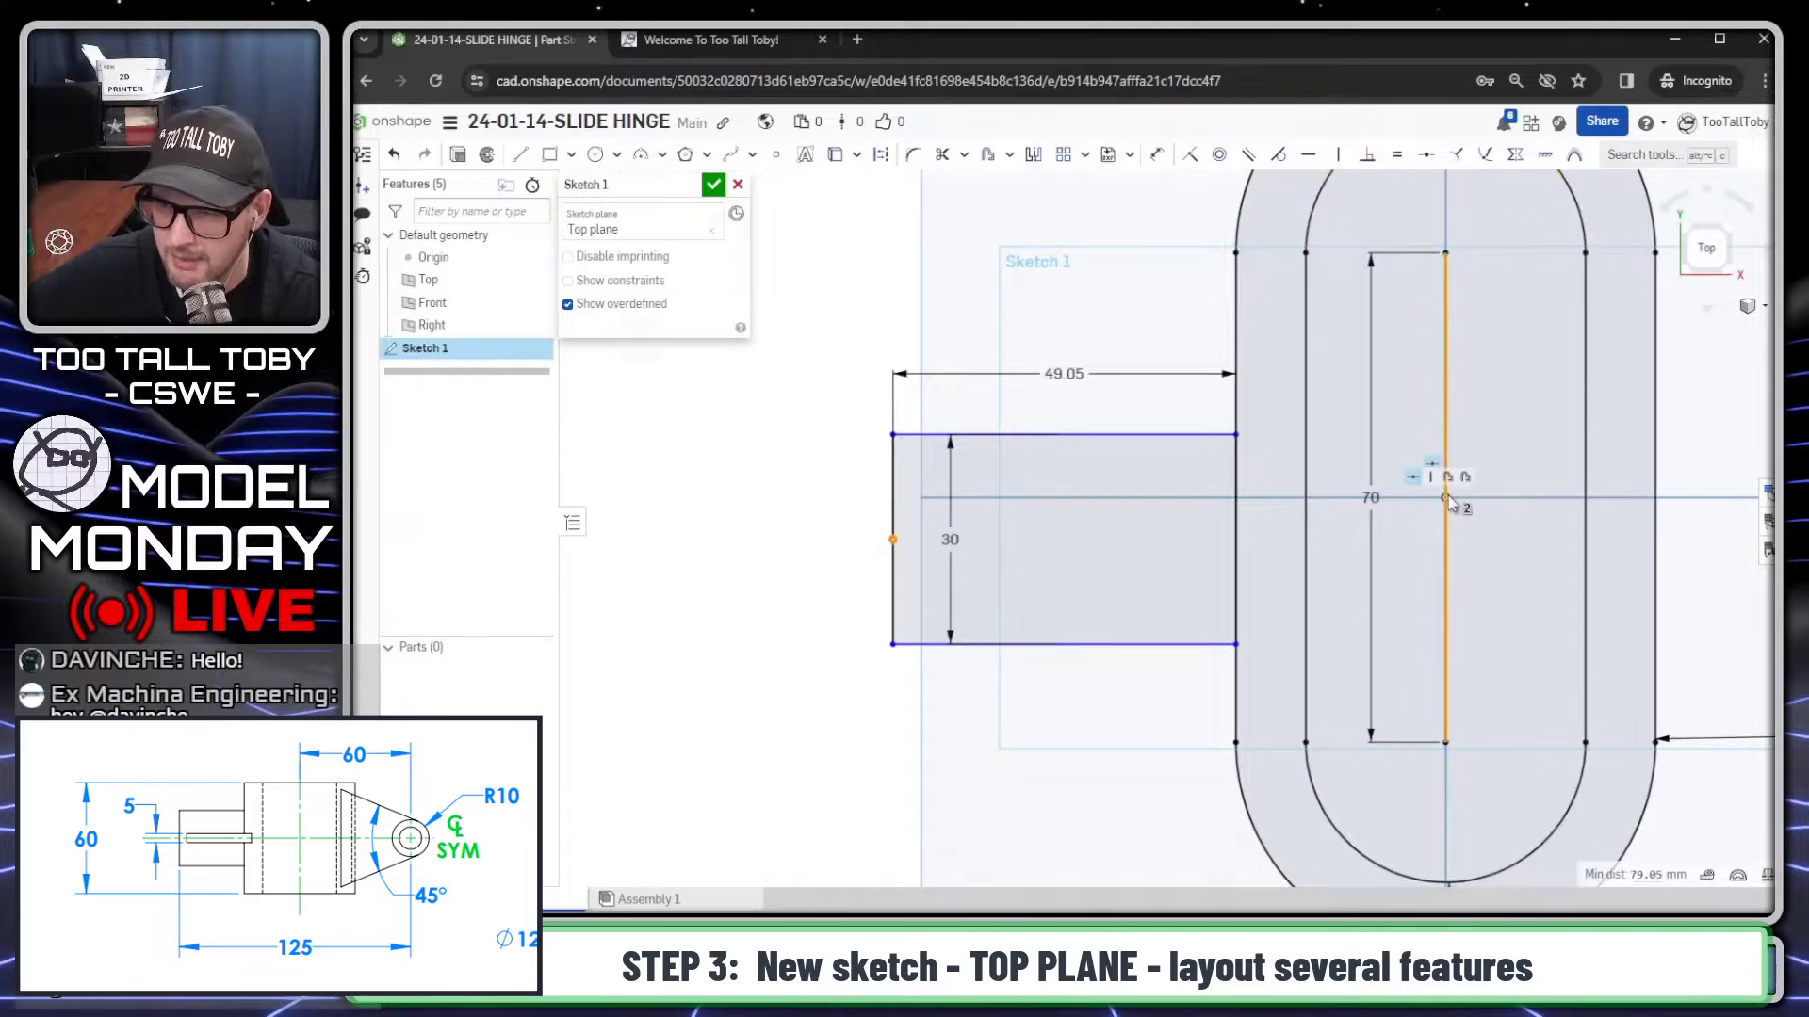
{"action": "left_click", "coordinate": [1447, 502]}
{"action": "left_click", "coordinate": [1446, 498]}
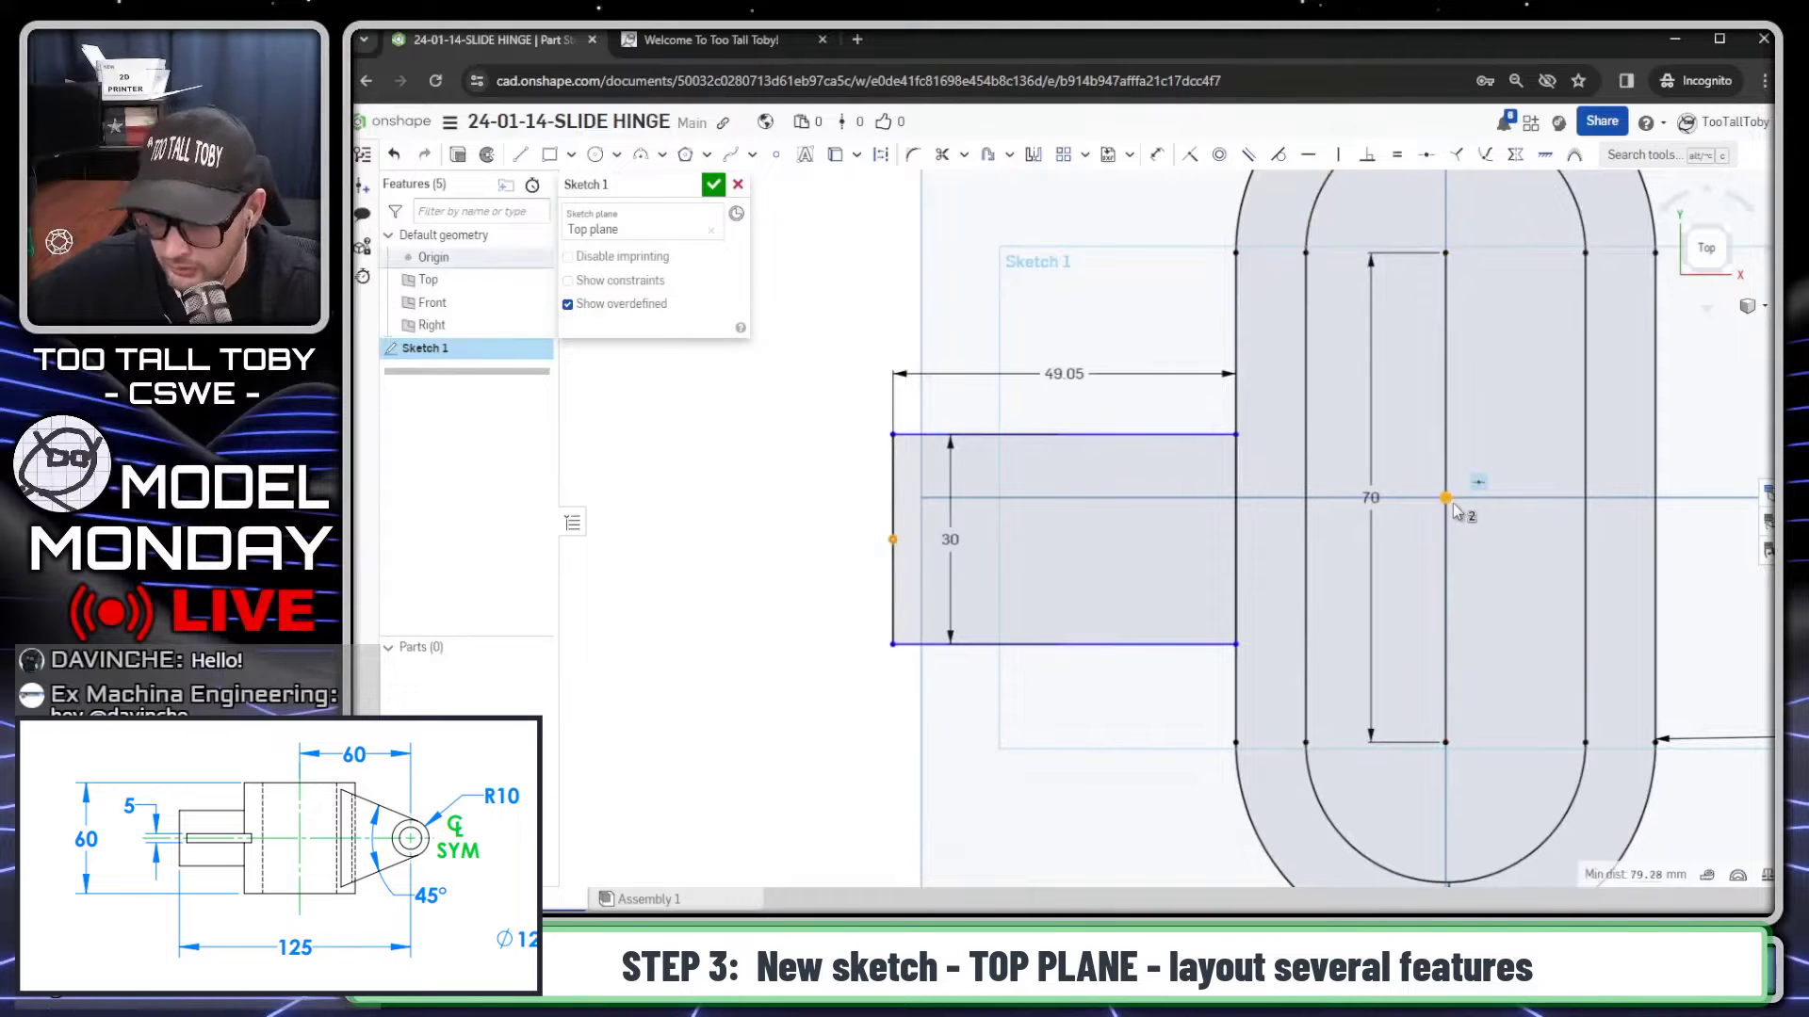
{"action": "key", "text": "h"}
{"action": "scroll", "coordinate": [1134, 499], "scroll_direction": "down", "scroll_amount": 3}
Step: Replace the 49.05 dimension with a 125-60 = 65 mm distance from centreline to left edge
{"action": "left_click", "coordinate": [1097, 415]}
{"action": "key", "text": "Delete"}
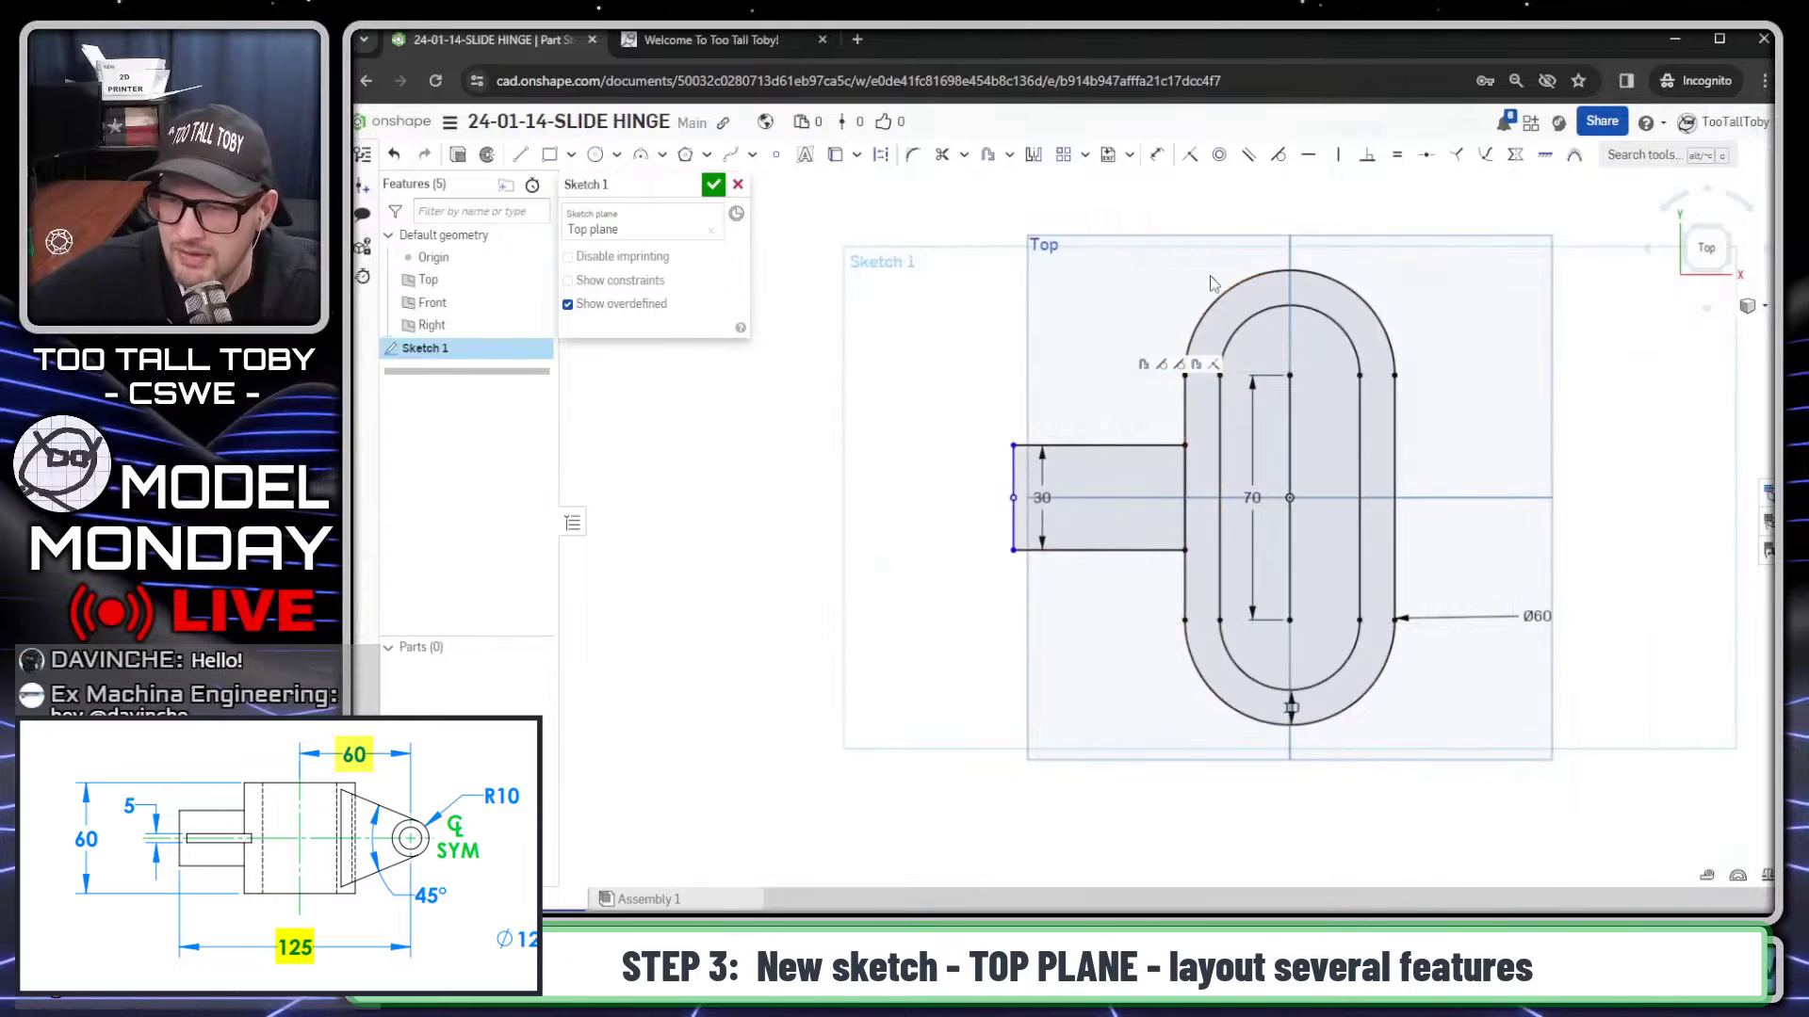
{"action": "key", "text": "s"}
{"action": "left_click", "coordinate": [1317, 324]}
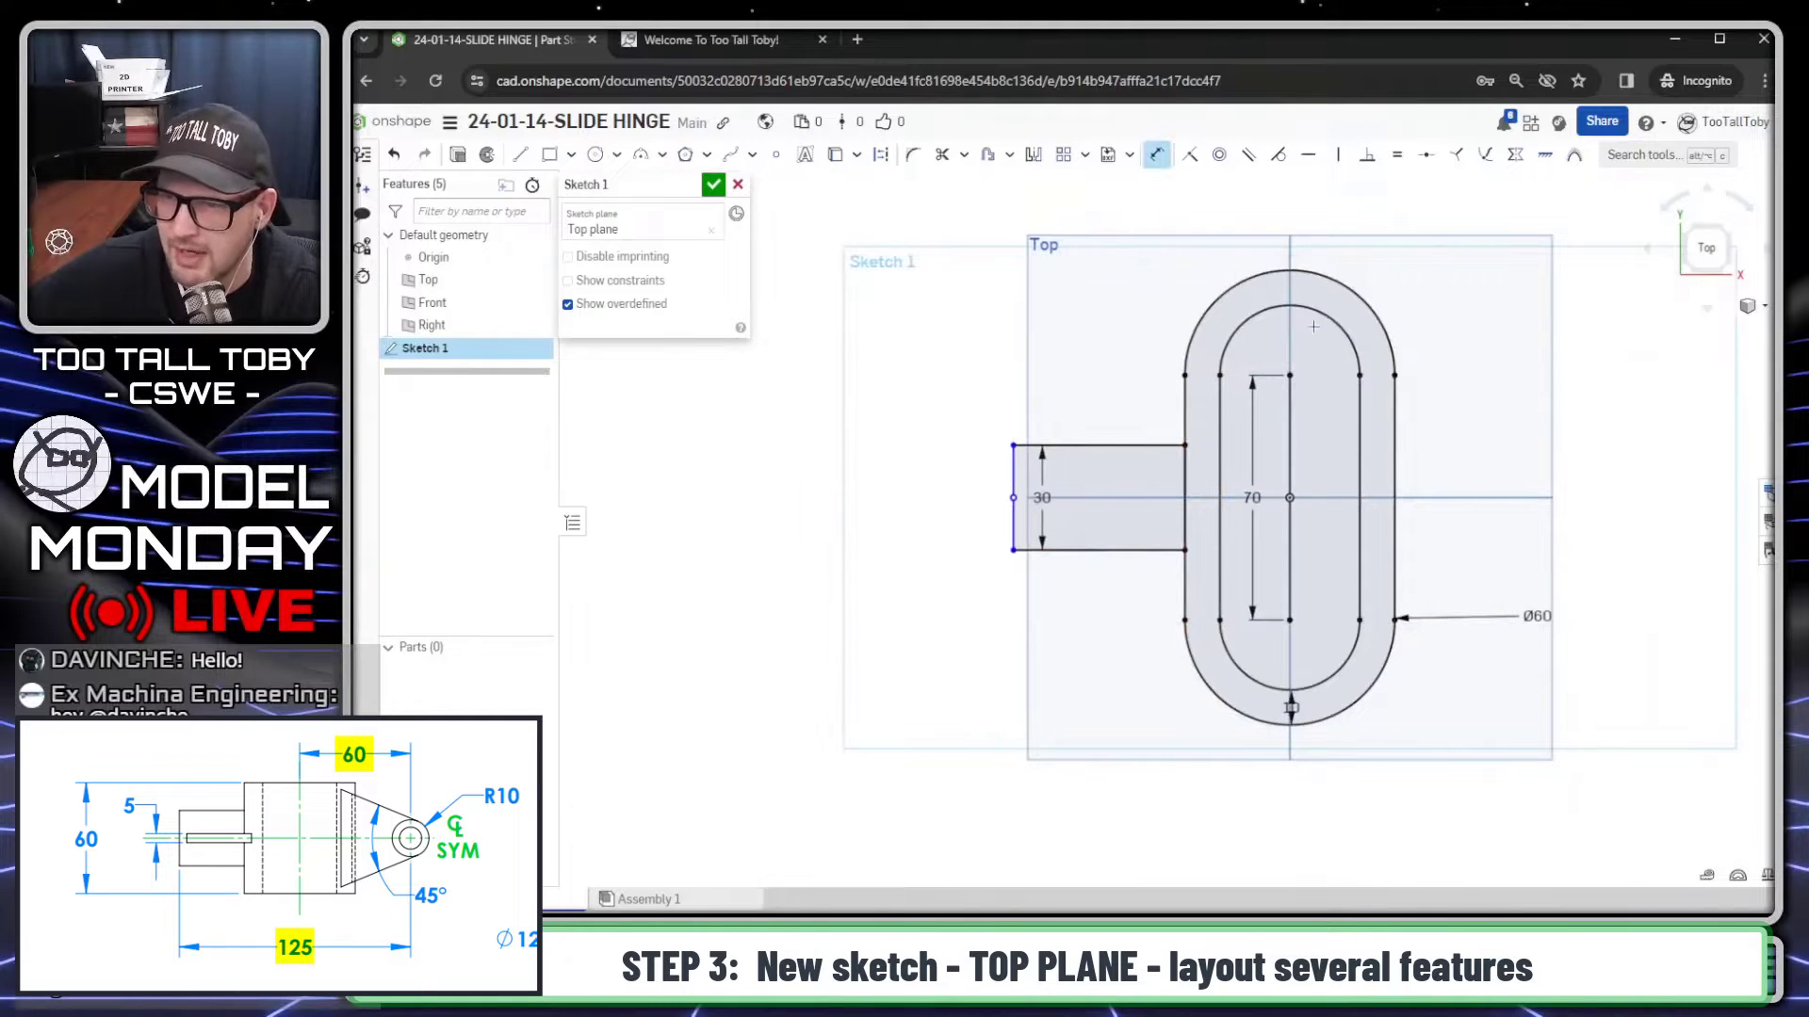
{"action": "left_click", "coordinate": [1290, 509]}
{"action": "left_click", "coordinate": [1009, 484]}
{"action": "scroll", "coordinate": [1214, 376], "scroll_direction": "down", "scroll_amount": 1}
{"action": "left_click", "coordinate": [1173, 292]}
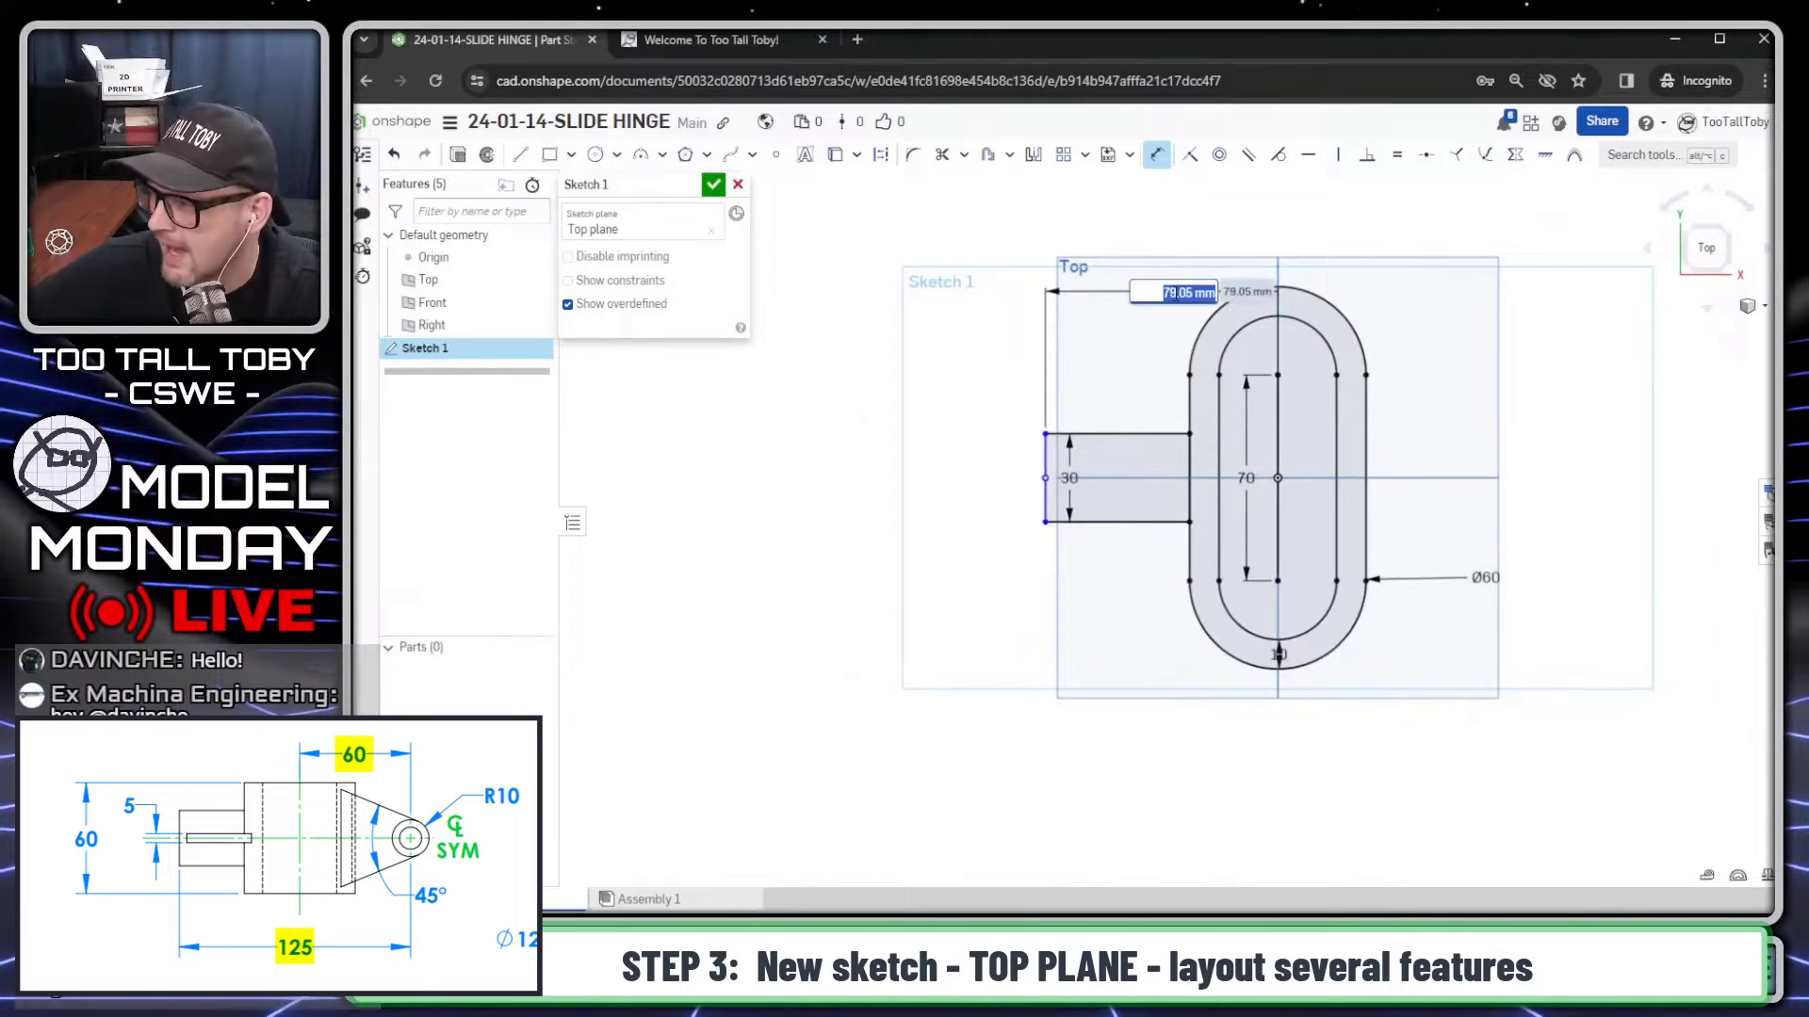
{"action": "type", "text": "125-60"}
{"action": "key", "text": "Return"}
{"action": "scroll", "coordinate": [1262, 435], "scroll_direction": "down", "scroll_amount": 1}
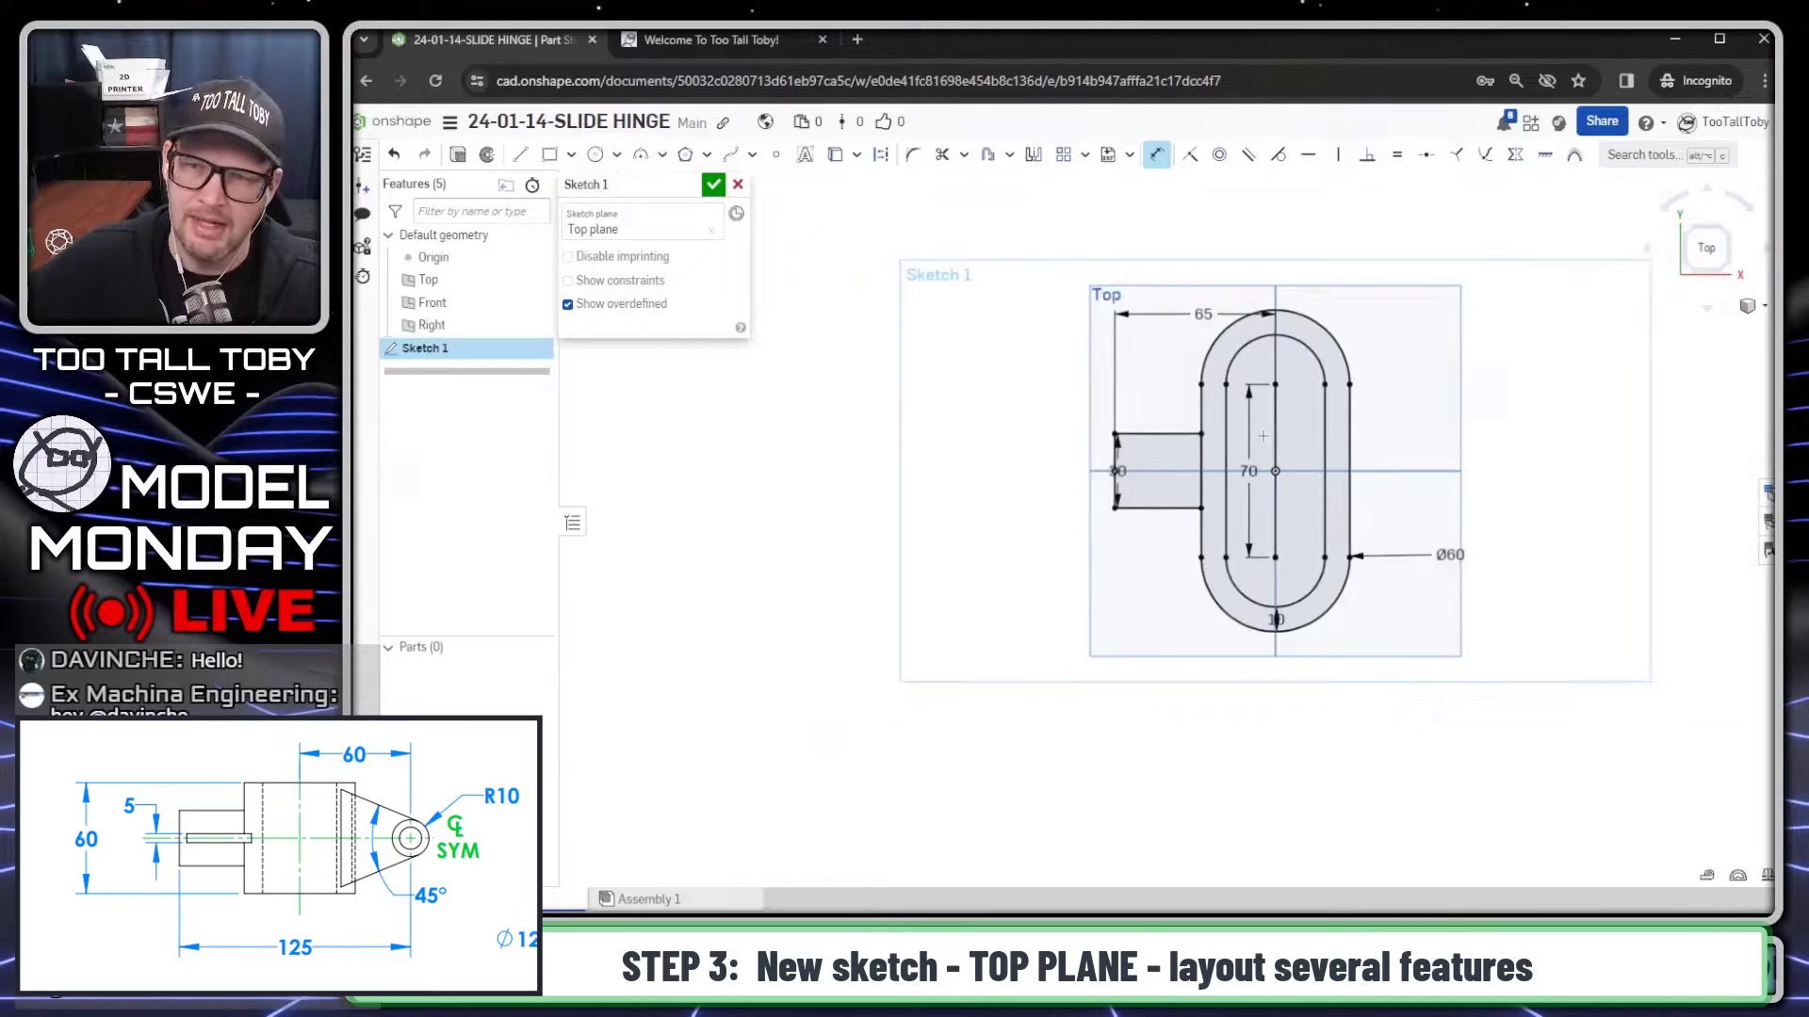
{"action": "scroll", "coordinate": [1179, 417], "scroll_direction": "up", "scroll_amount": 2}
Step: Draw a line from the rectangle's top edge to the slot's outer arc
{"action": "left_click", "coordinate": [524, 157]}
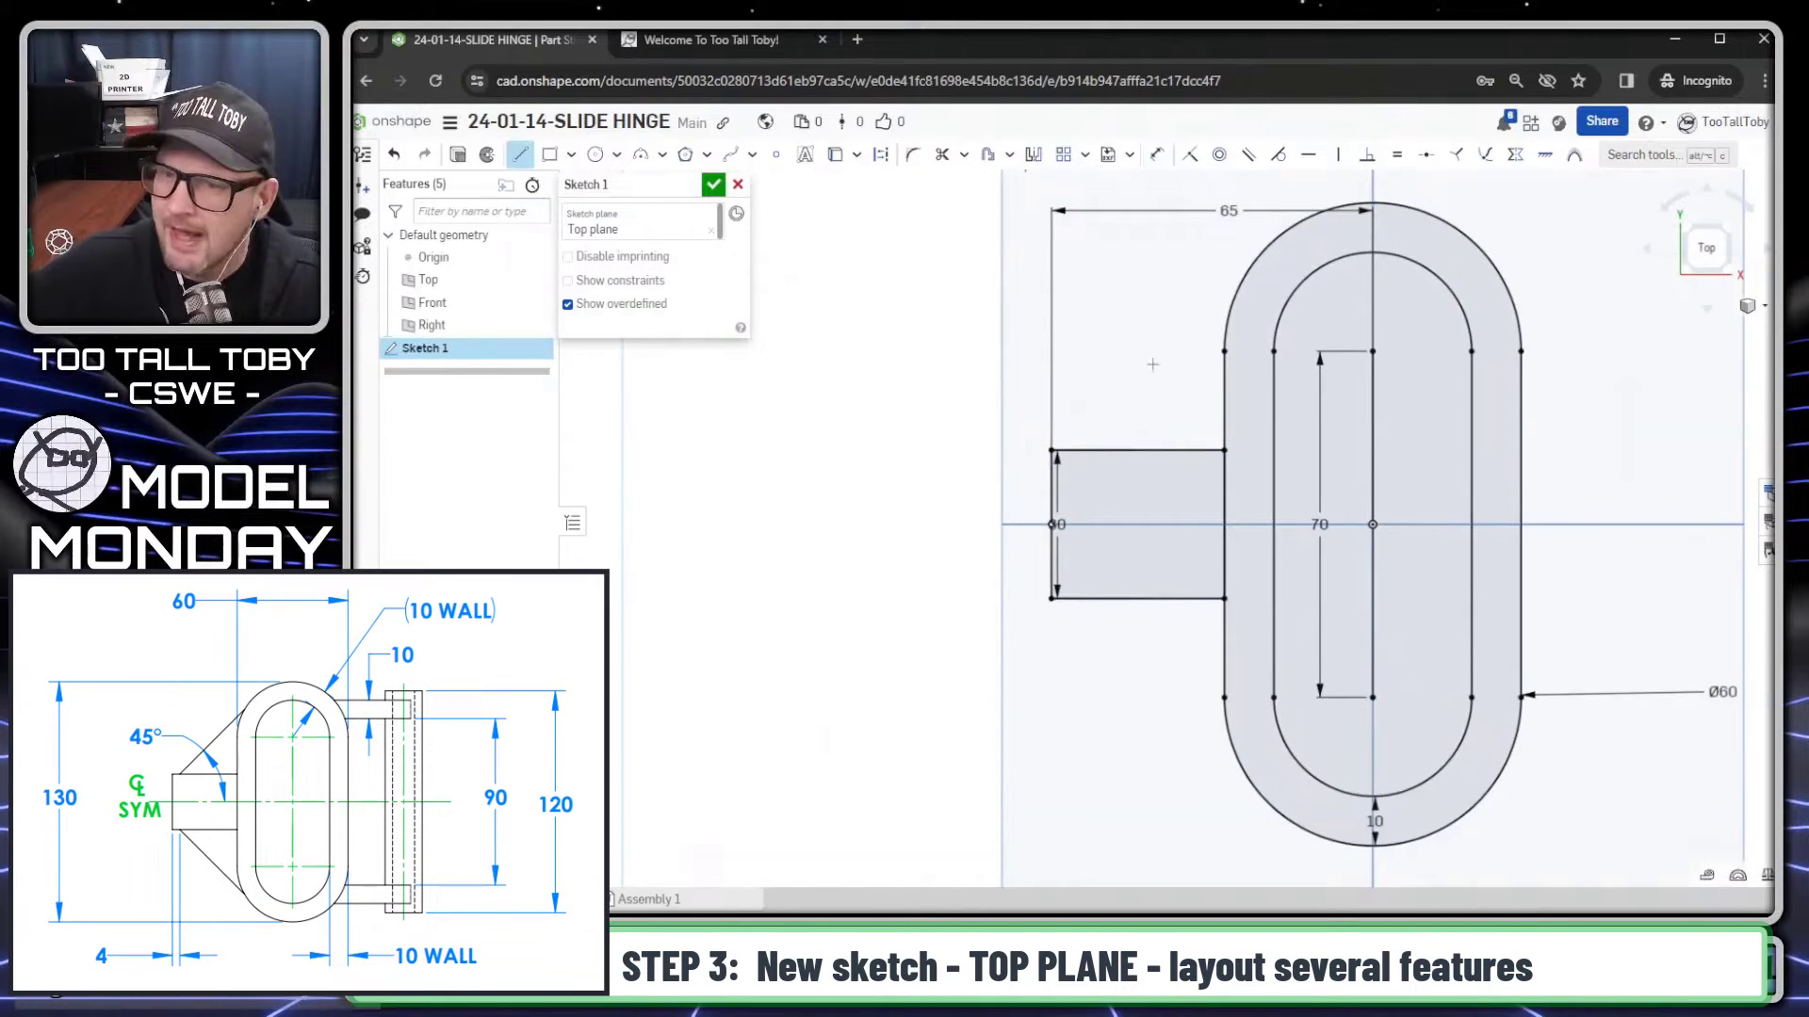
{"action": "left_click", "coordinate": [1085, 450]}
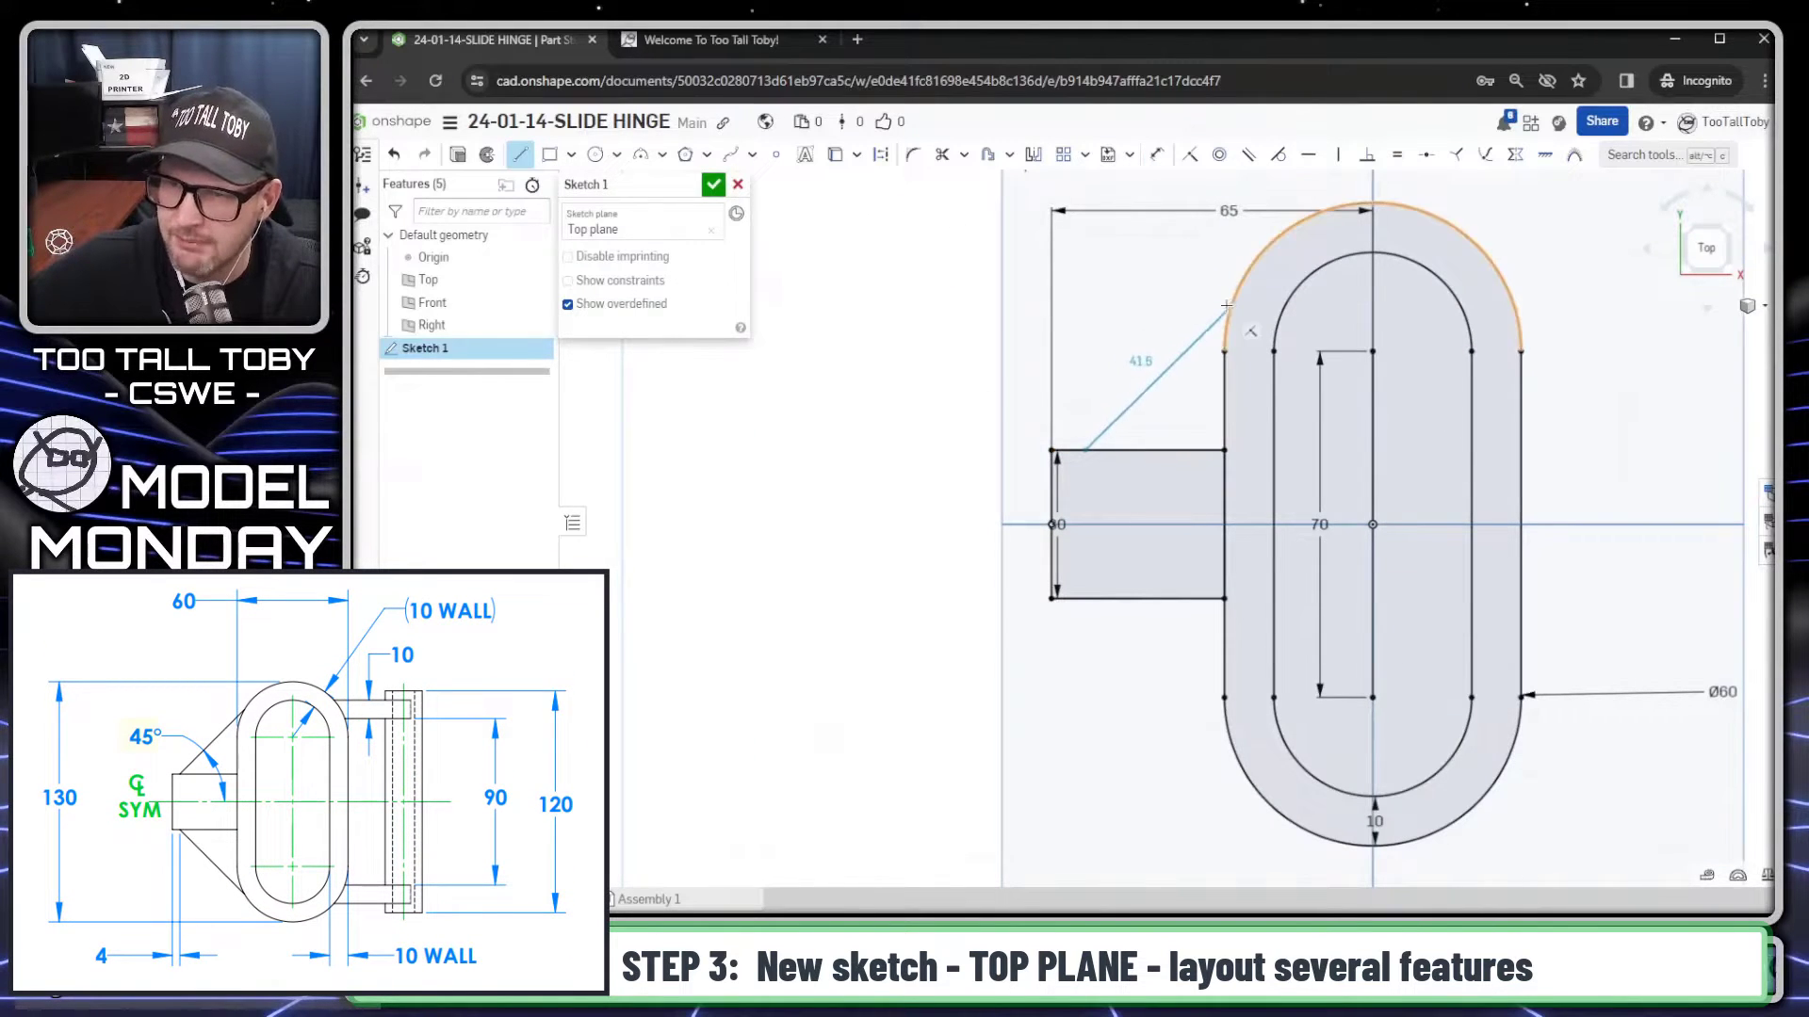
{"action": "left_click", "coordinate": [1233, 305]}
{"action": "key", "text": "Escape"}
Step: Dimension the diagonal line at 45° to the rectangle's top edge
{"action": "key", "text": "s"}
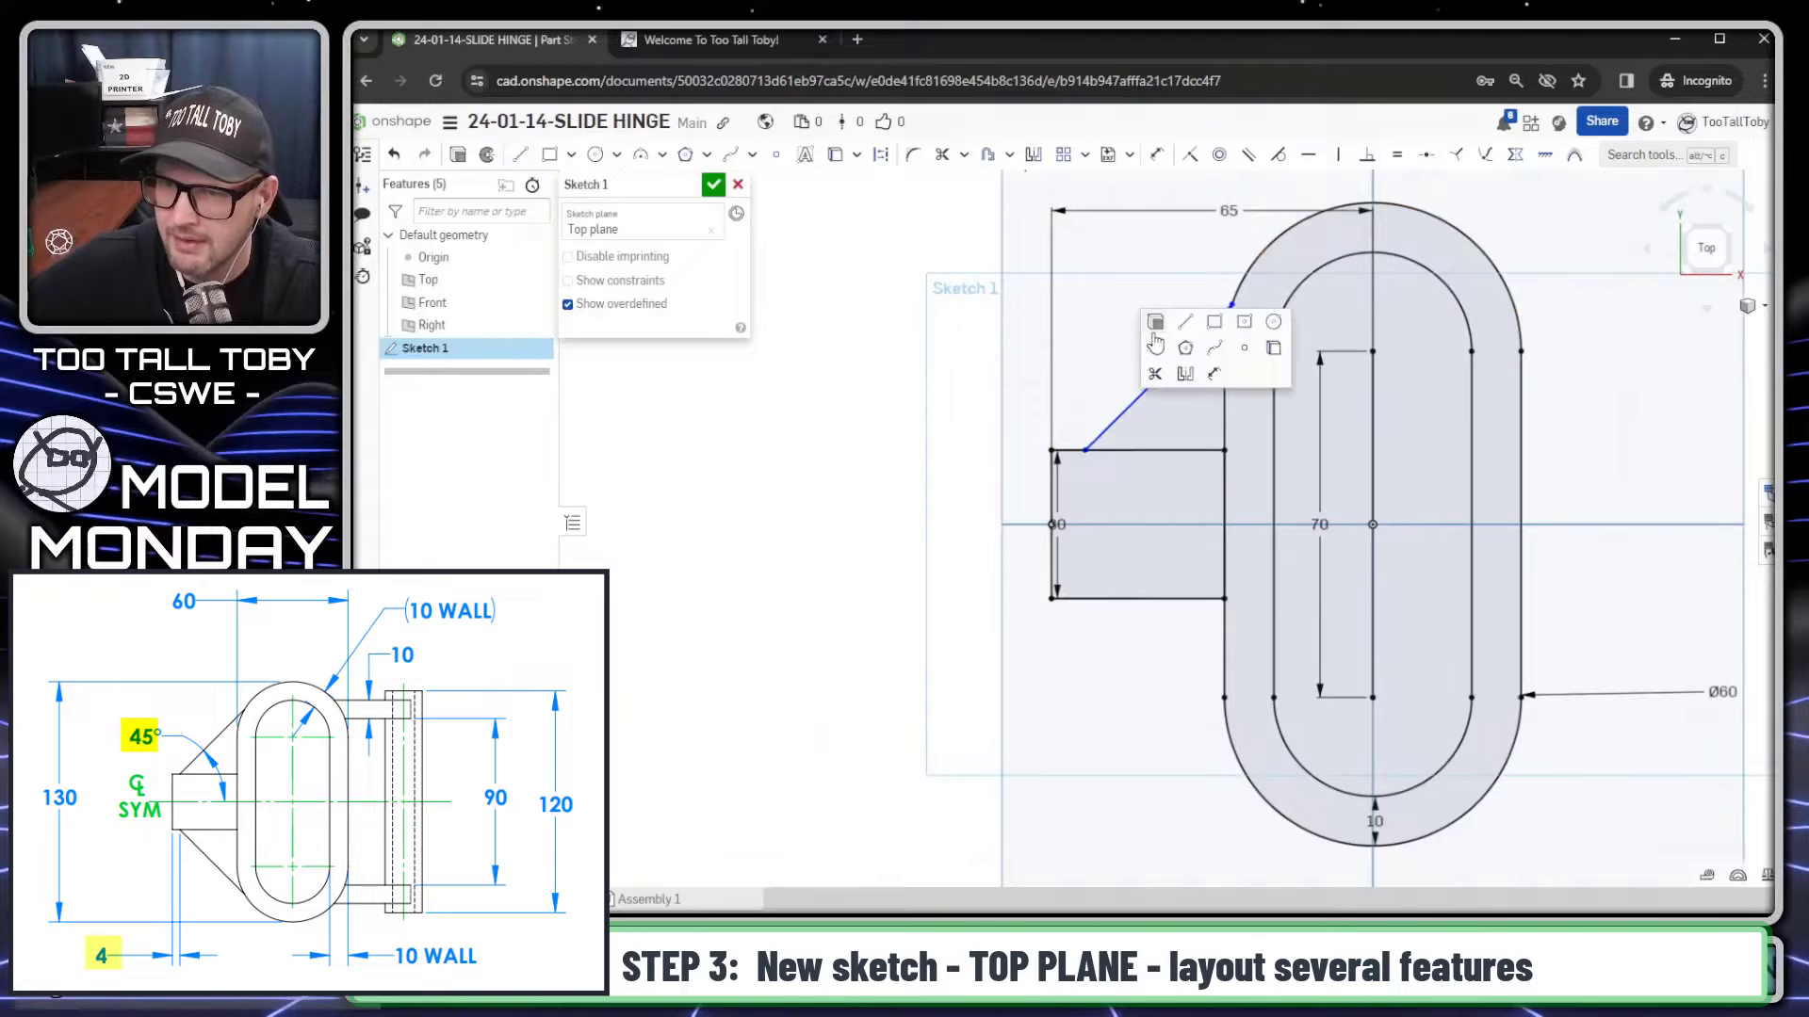
{"action": "left_click", "coordinate": [1214, 377]}
{"action": "left_click", "coordinate": [1160, 450]}
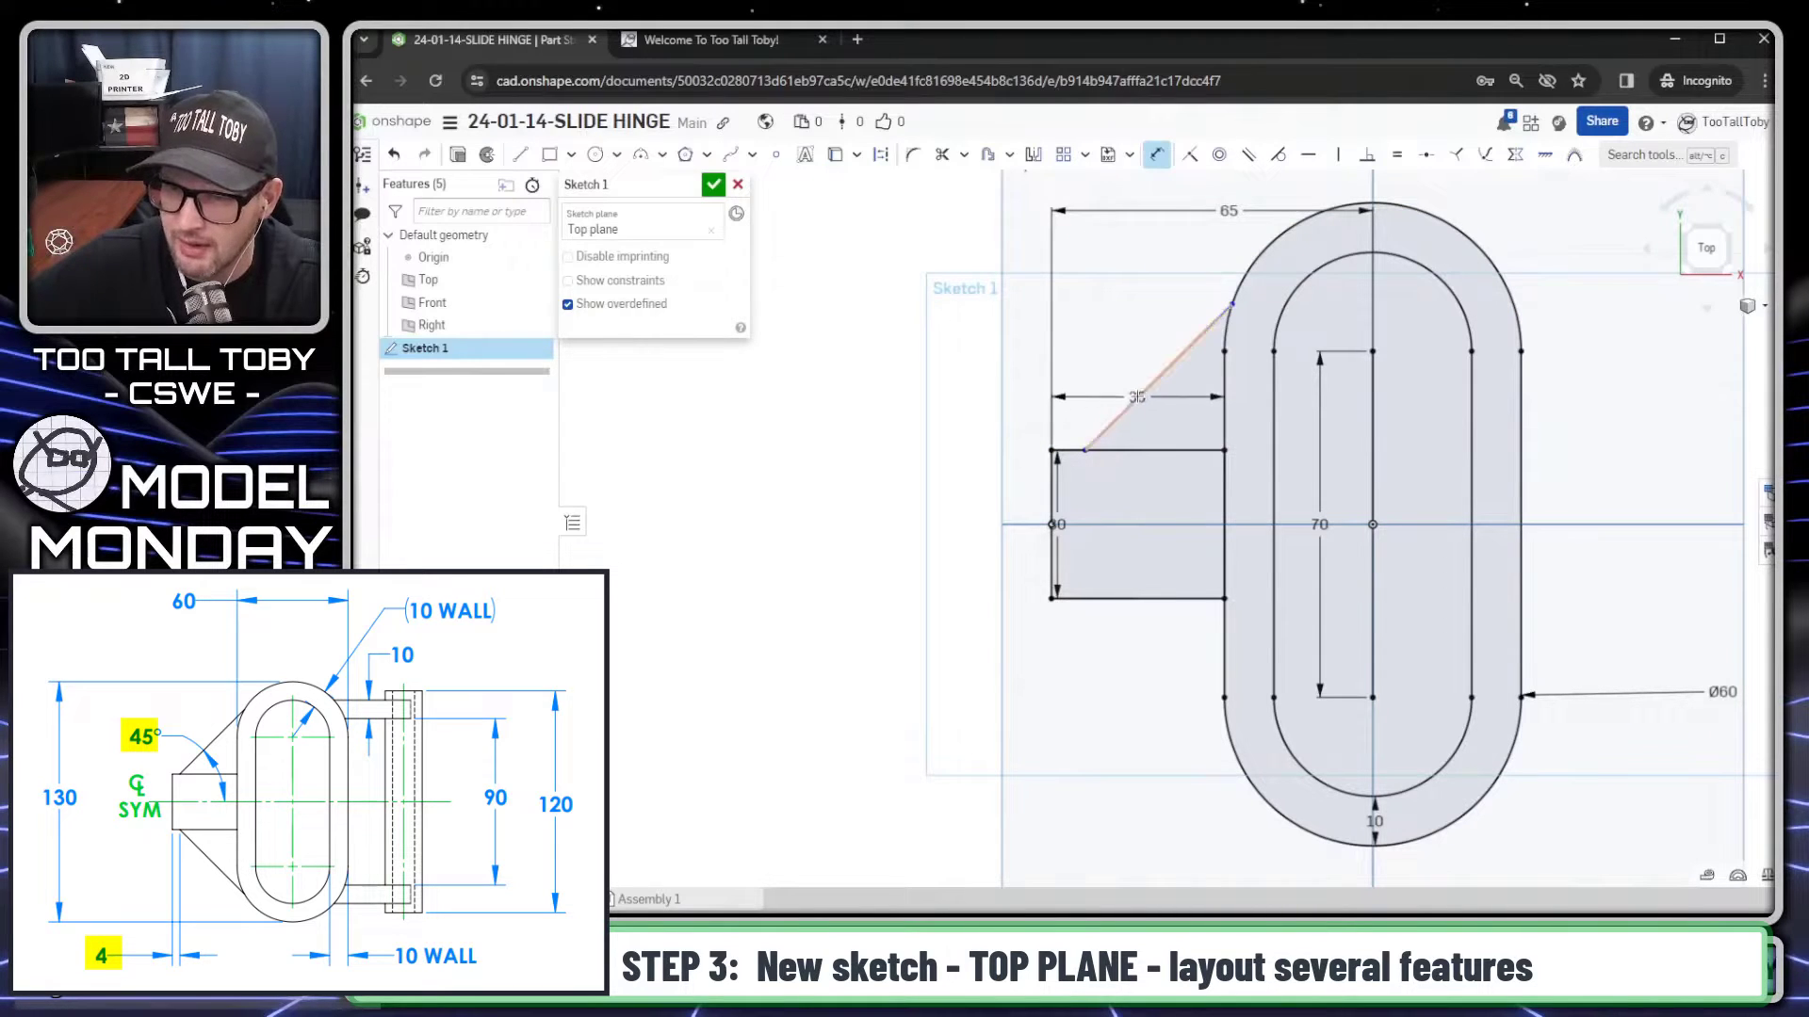
{"action": "left_click", "coordinate": [1156, 381]}
{"action": "left_click", "coordinate": [1178, 420]}
{"action": "type", "text": "45"}
{"action": "key", "text": "Return"}
Step: Place the diagonal's lower end 4 mm from the rectangle's left edge
{"action": "left_click", "coordinate": [1049, 477]}
{"action": "left_click", "coordinate": [1086, 450]}
{"action": "left_click", "coordinate": [953, 373]}
{"action": "type", "text": "4"}
{"action": "key", "text": "Return"}
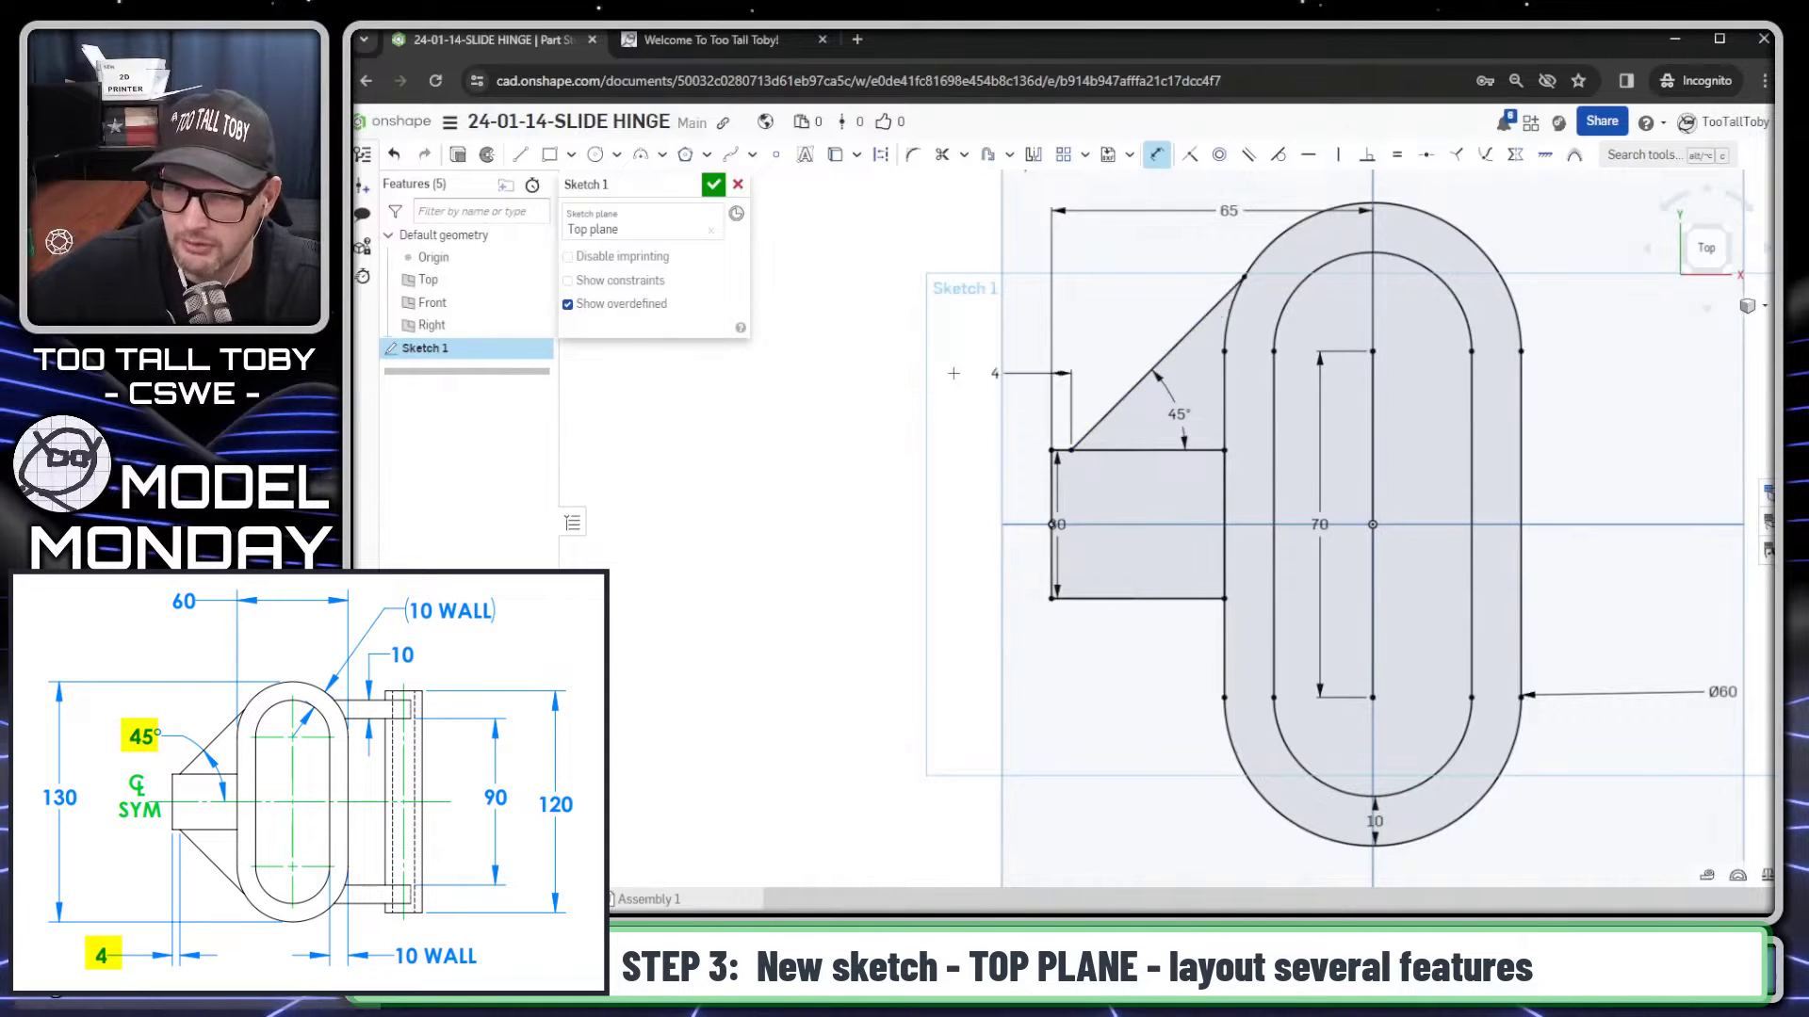
{"action": "key", "text": "Escape"}
{"action": "key", "text": "f"}
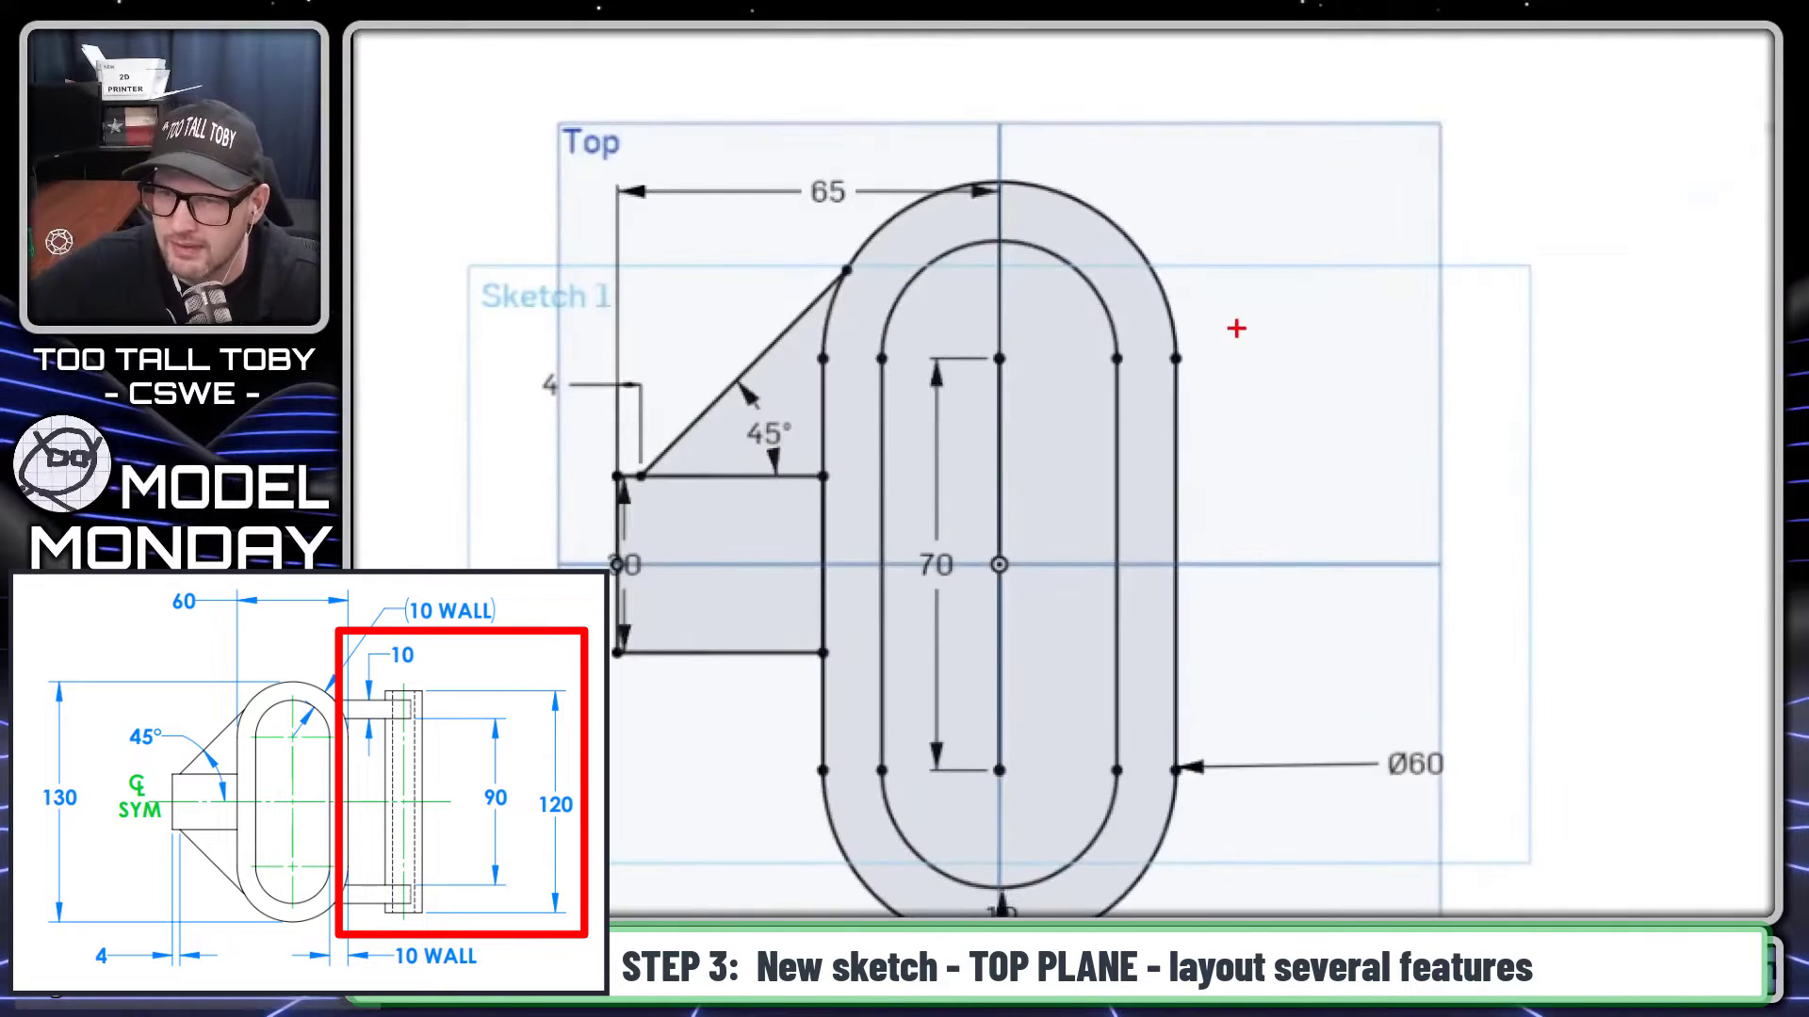
{"action": "mouse_move", "coordinate": [1168, 321]}
{"action": "left_mouse_down"}
{"action": "mouse_move", "coordinate": [1448, 339]}
{"action": "mouse_move", "coordinate": [1394, 421]}
{"action": "mouse_move", "coordinate": [1136, 416]}
{"action": "left_mouse_up"}
{"action": "mouse_move", "coordinate": [1357, 275]}
{"action": "left_mouse_down"}
{"action": "mouse_move", "coordinate": [1351, 671]}
{"action": "mouse_move", "coordinate": [1429, 349]}
{"action": "left_mouse_up"}
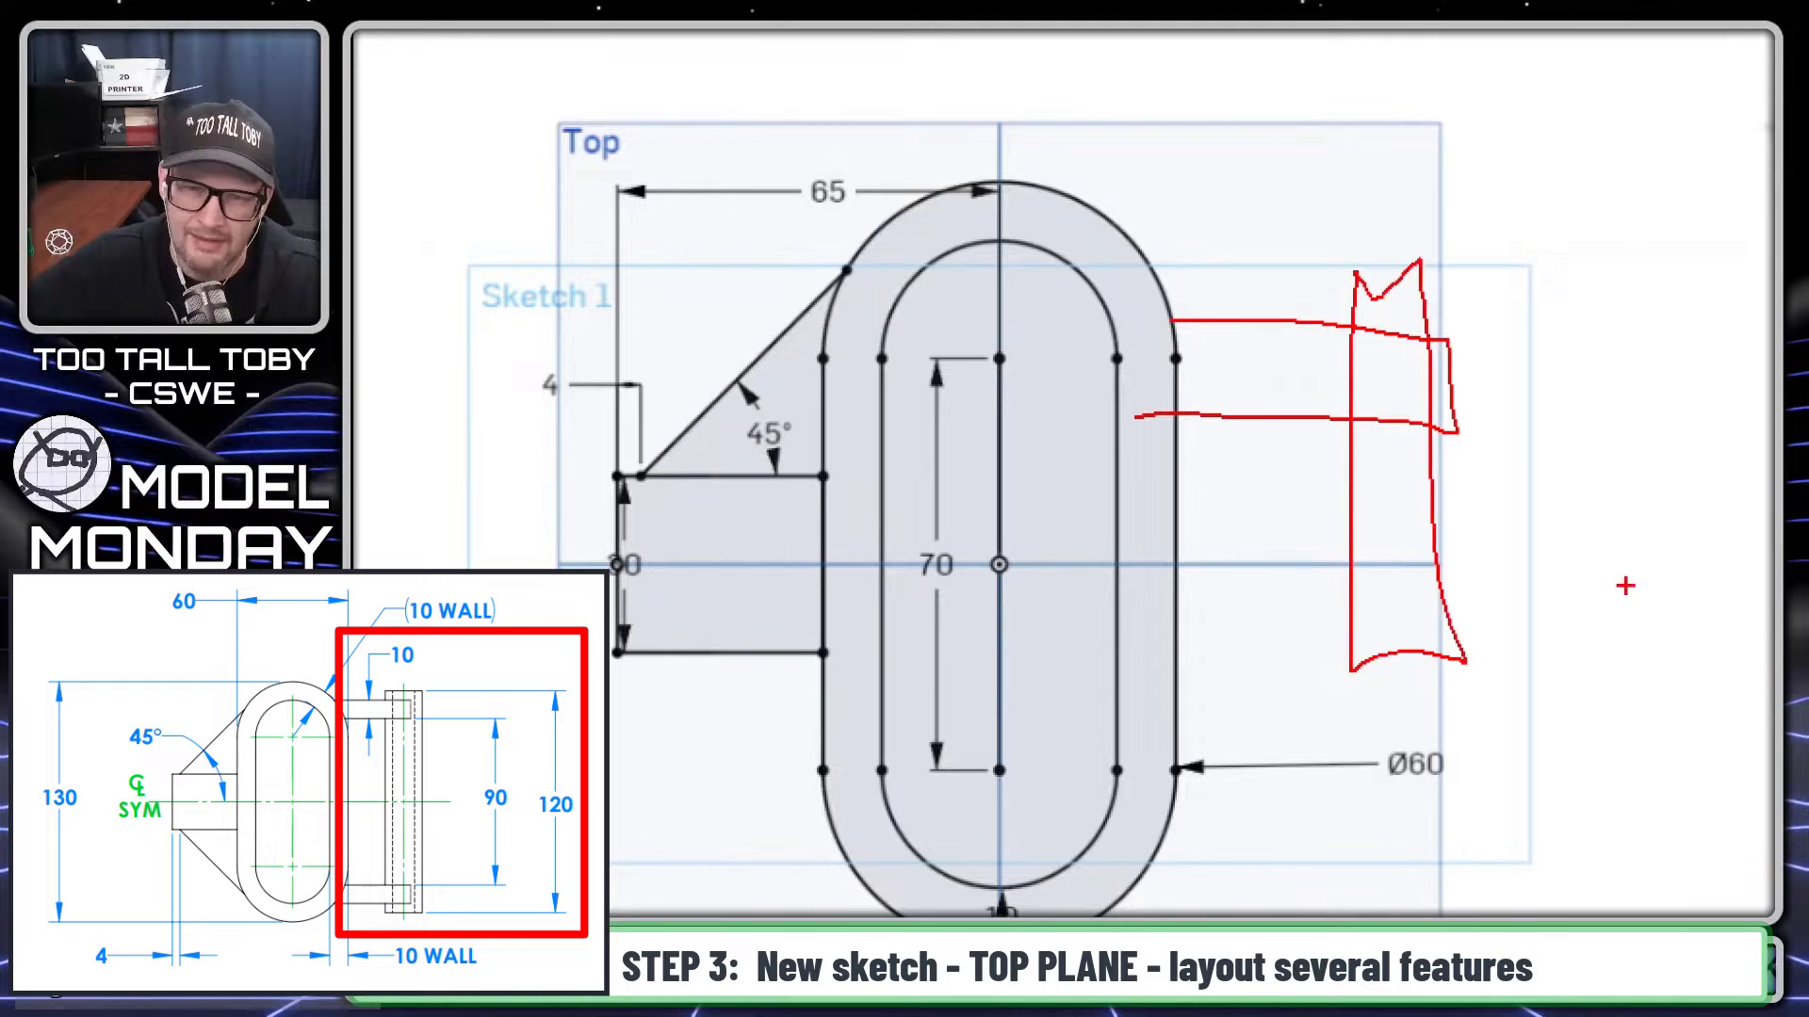
{"action": "key", "text": "Escape"}
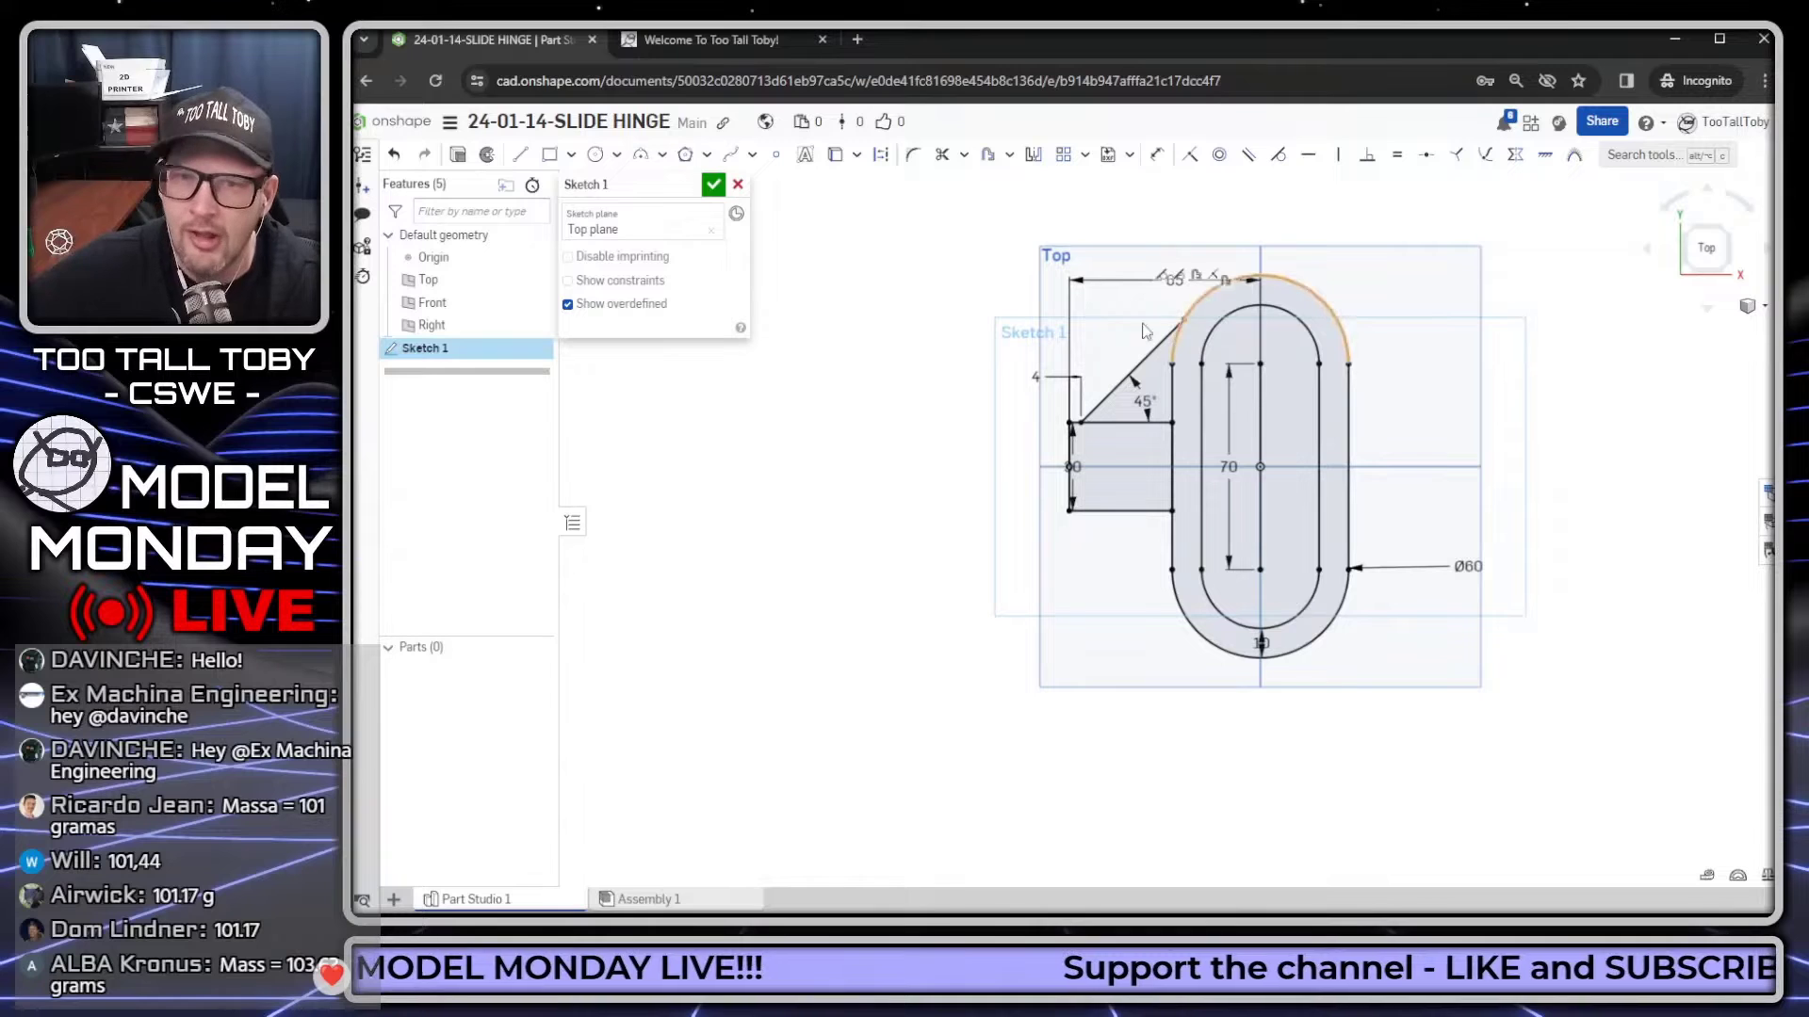
Step: Extrude the oval's outer ring and inner face 60 mm symmetrically
{"action": "left_click", "coordinate": [713, 183]}
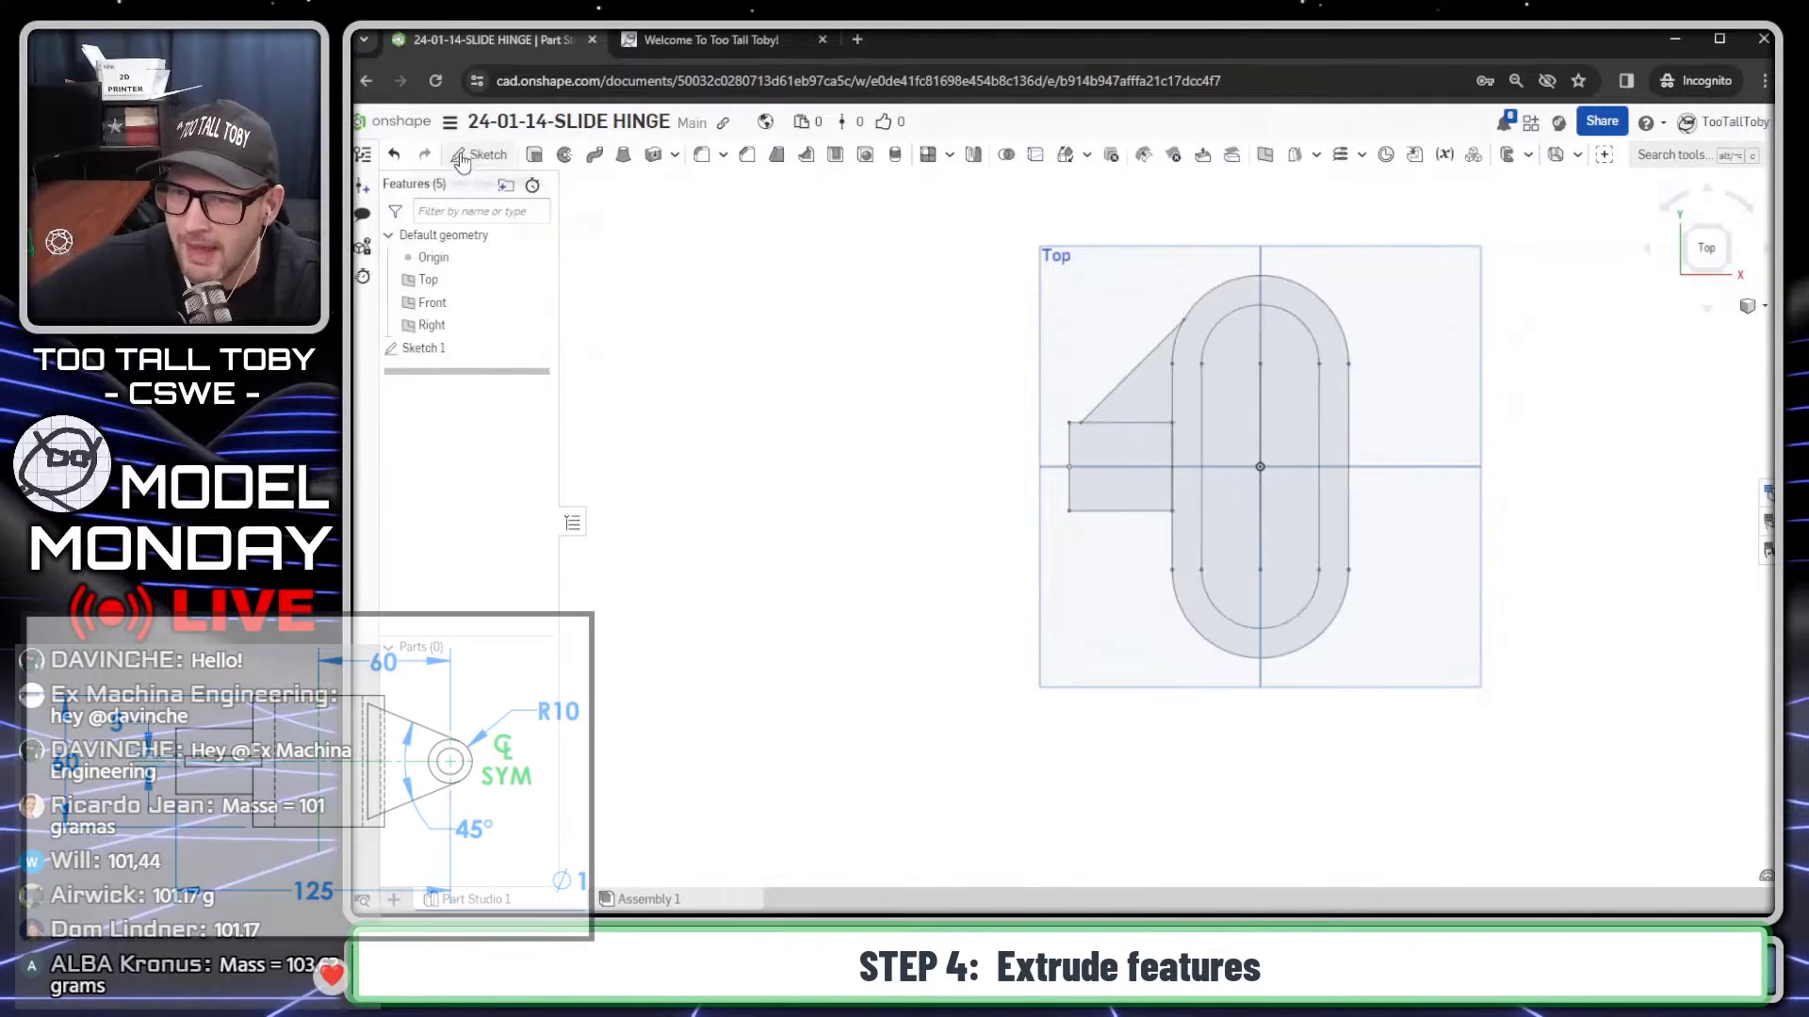
{"action": "key", "text": "shift+e"}
{"action": "key", "text": "shift+7"}
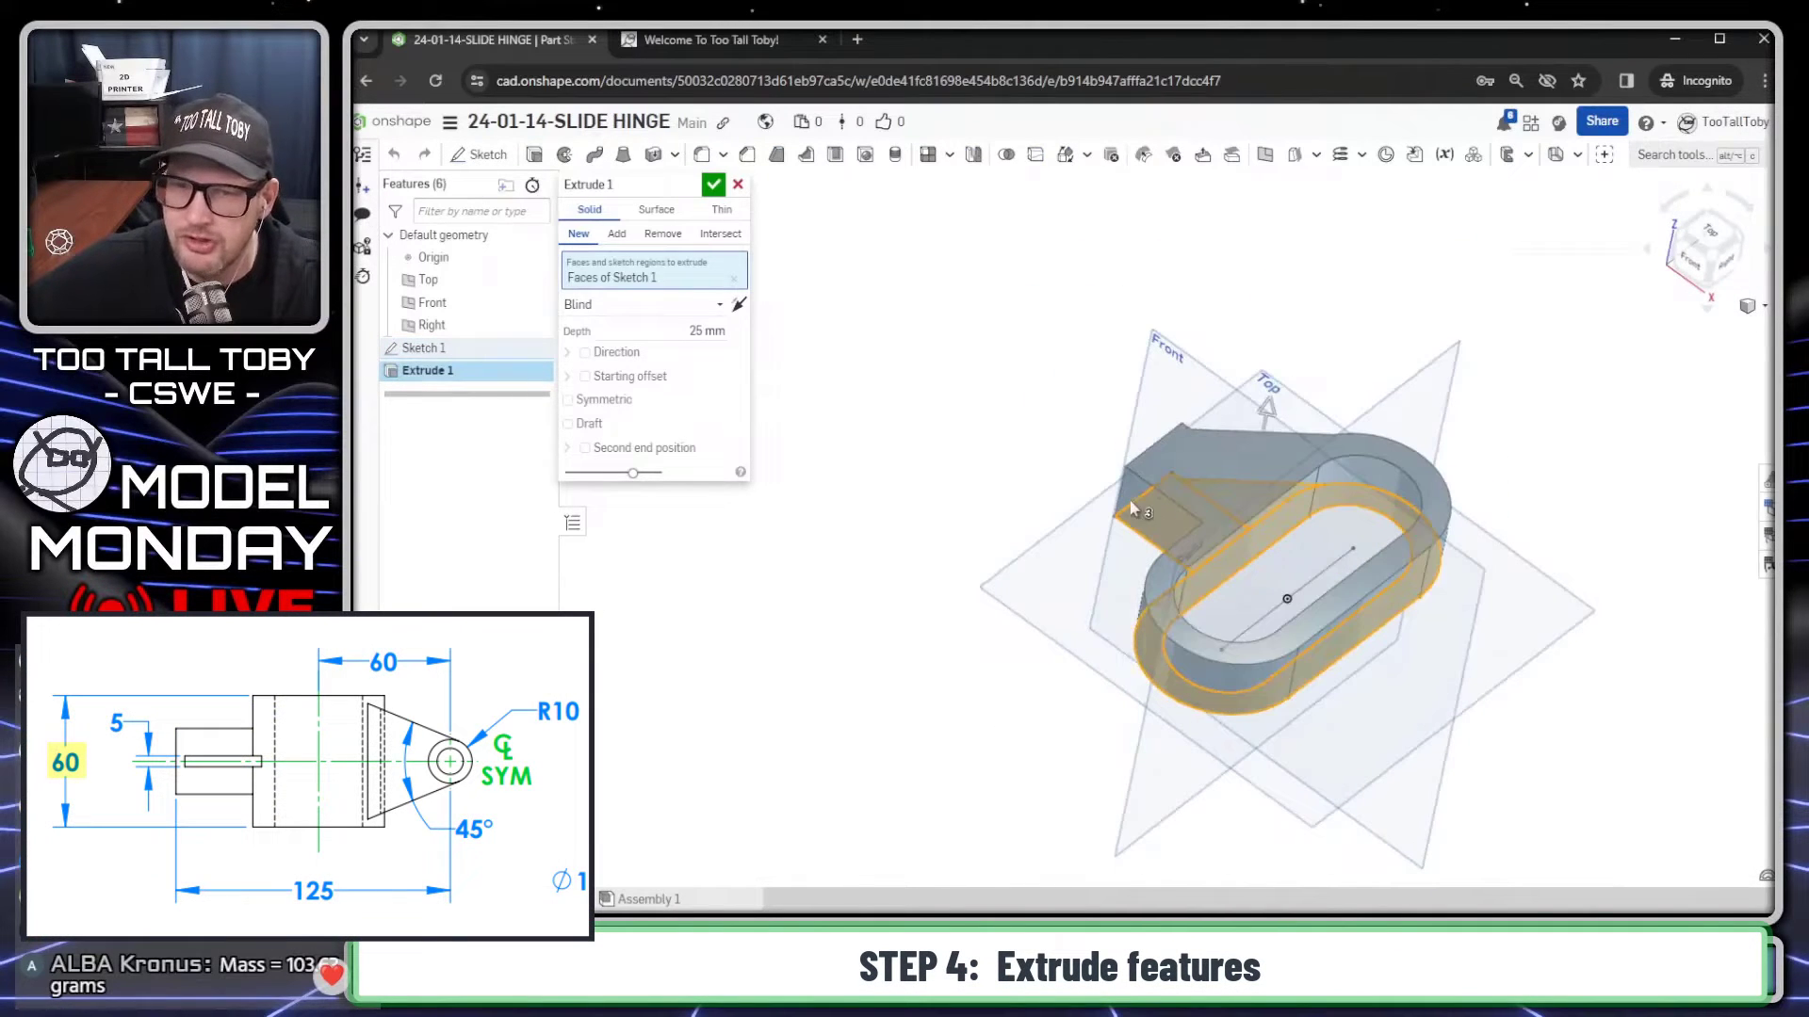
{"action": "left_click", "coordinate": [733, 278]}
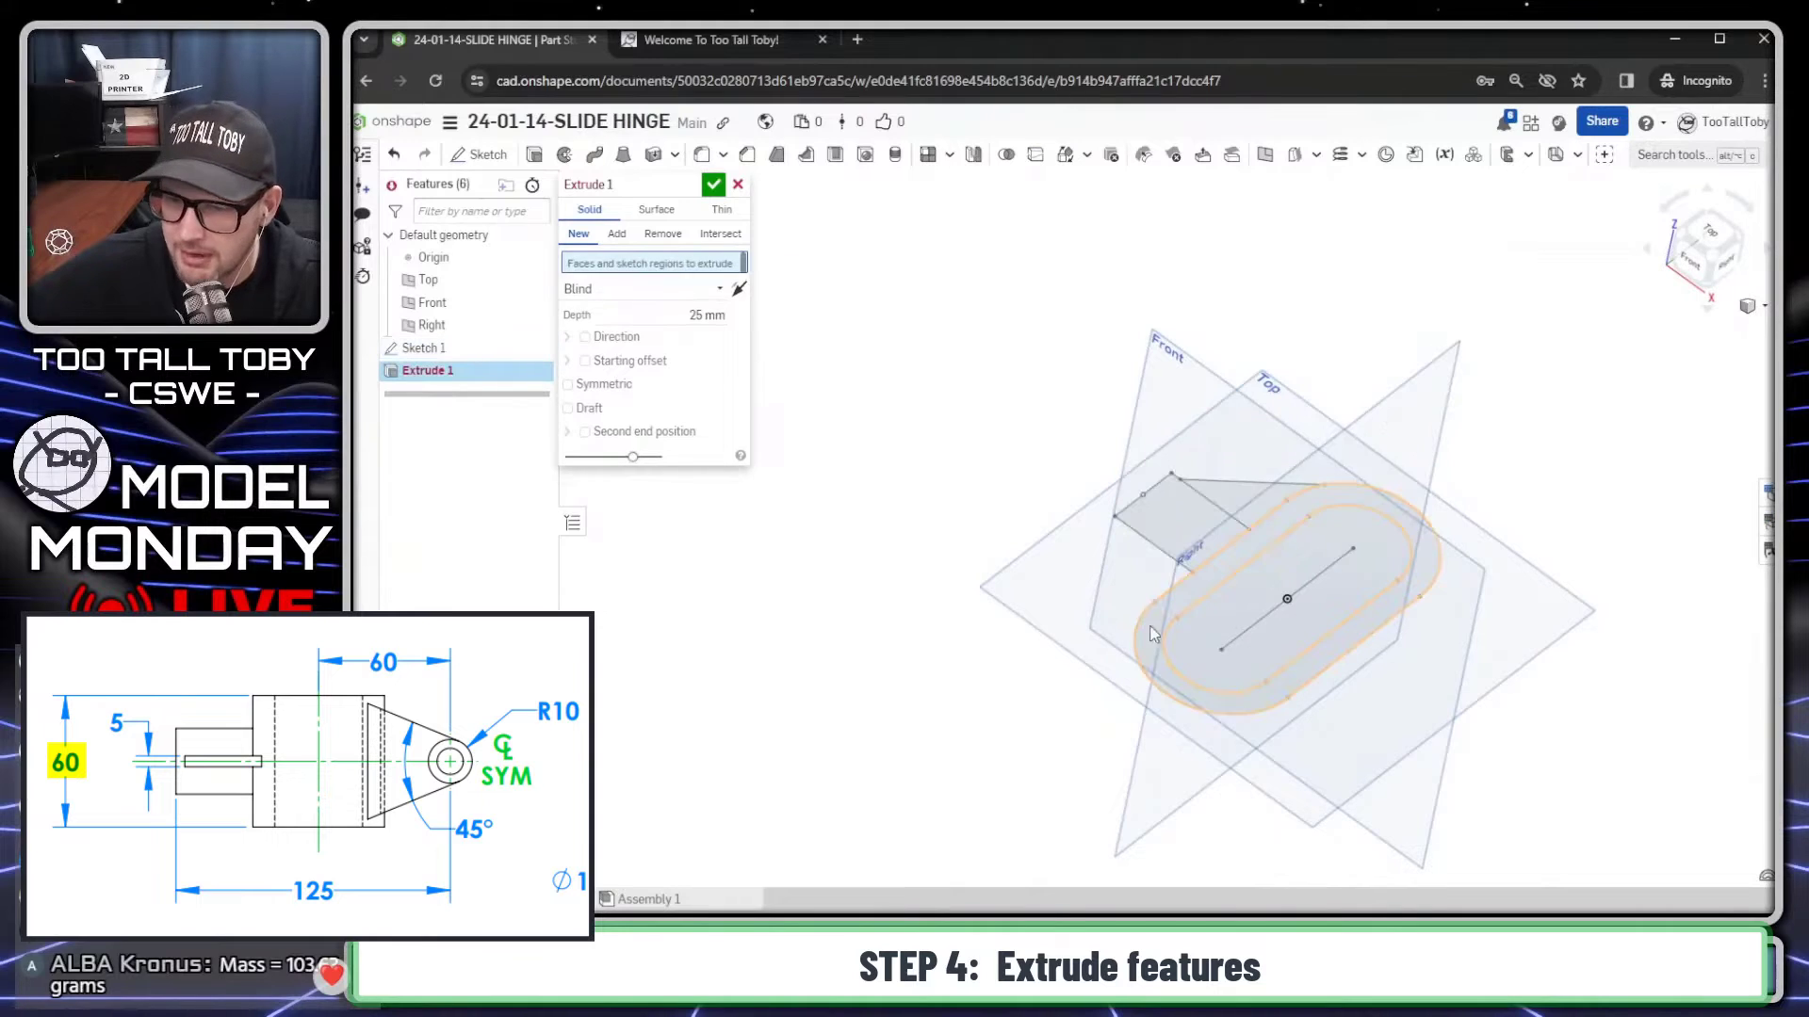
{"action": "left_click", "coordinate": [1157, 670]}
{"action": "left_click", "coordinate": [1220, 631]}
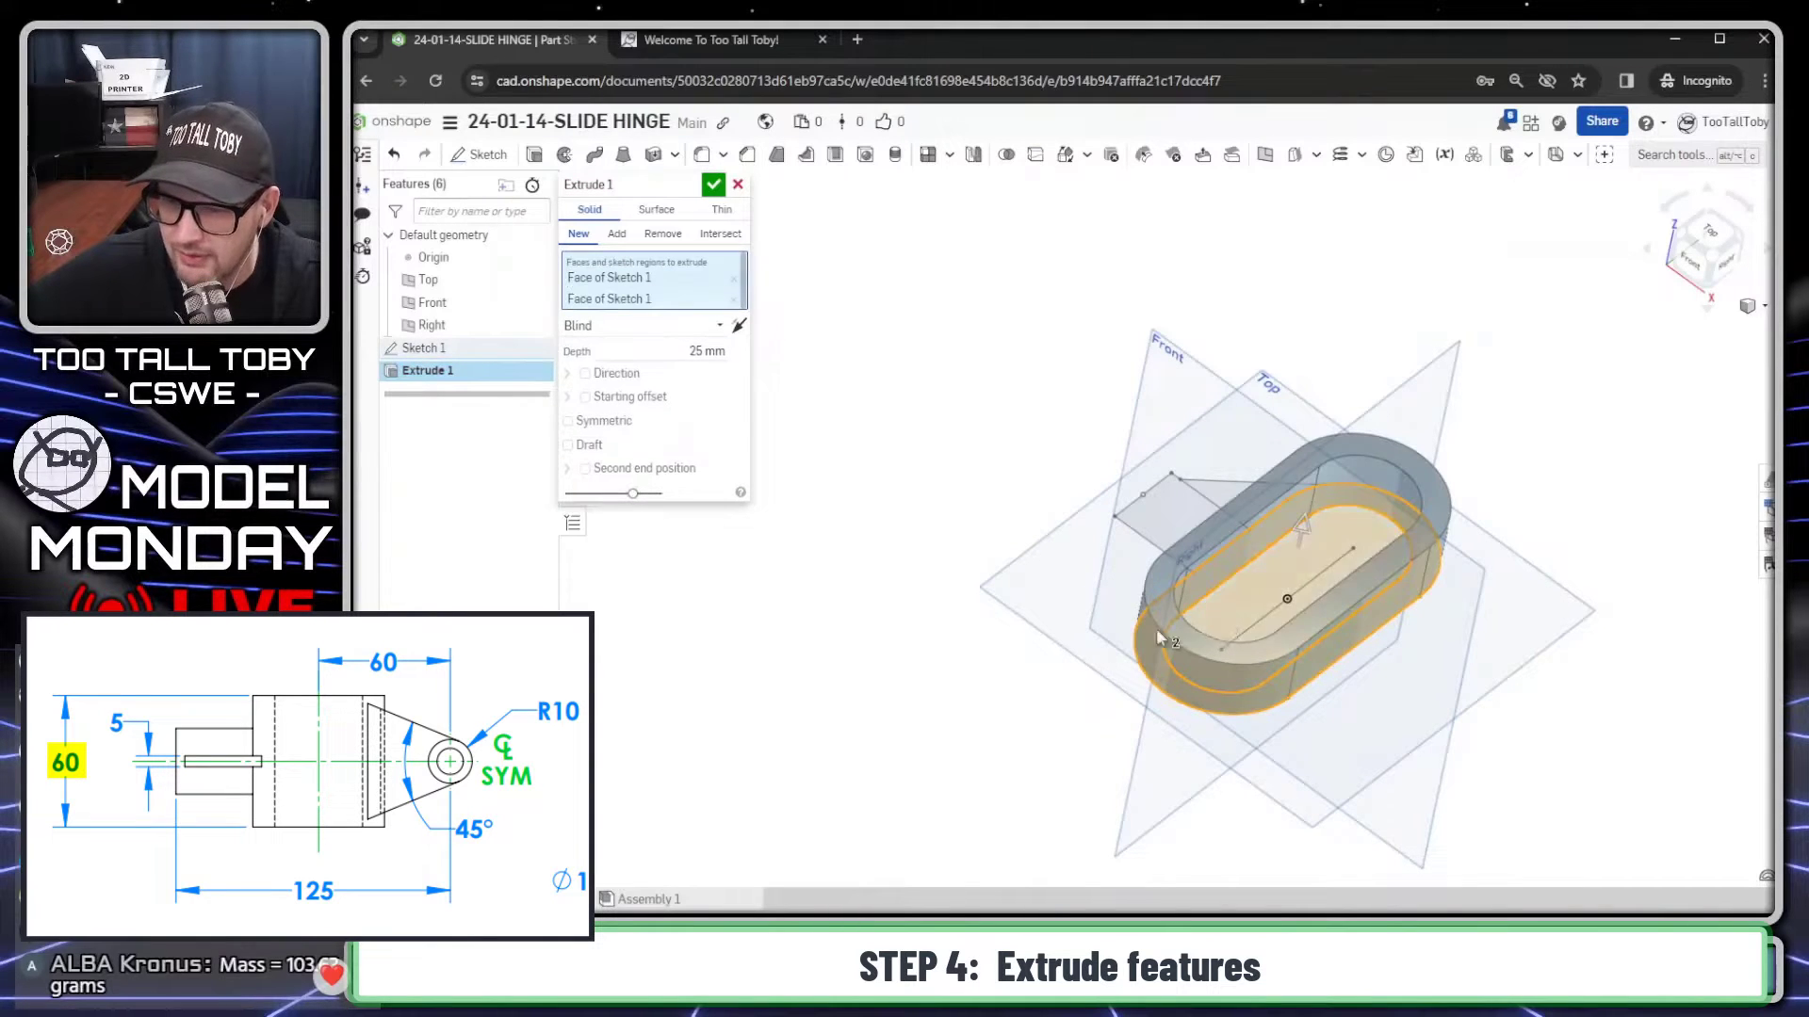
{"action": "left_click", "coordinate": [702, 350]}
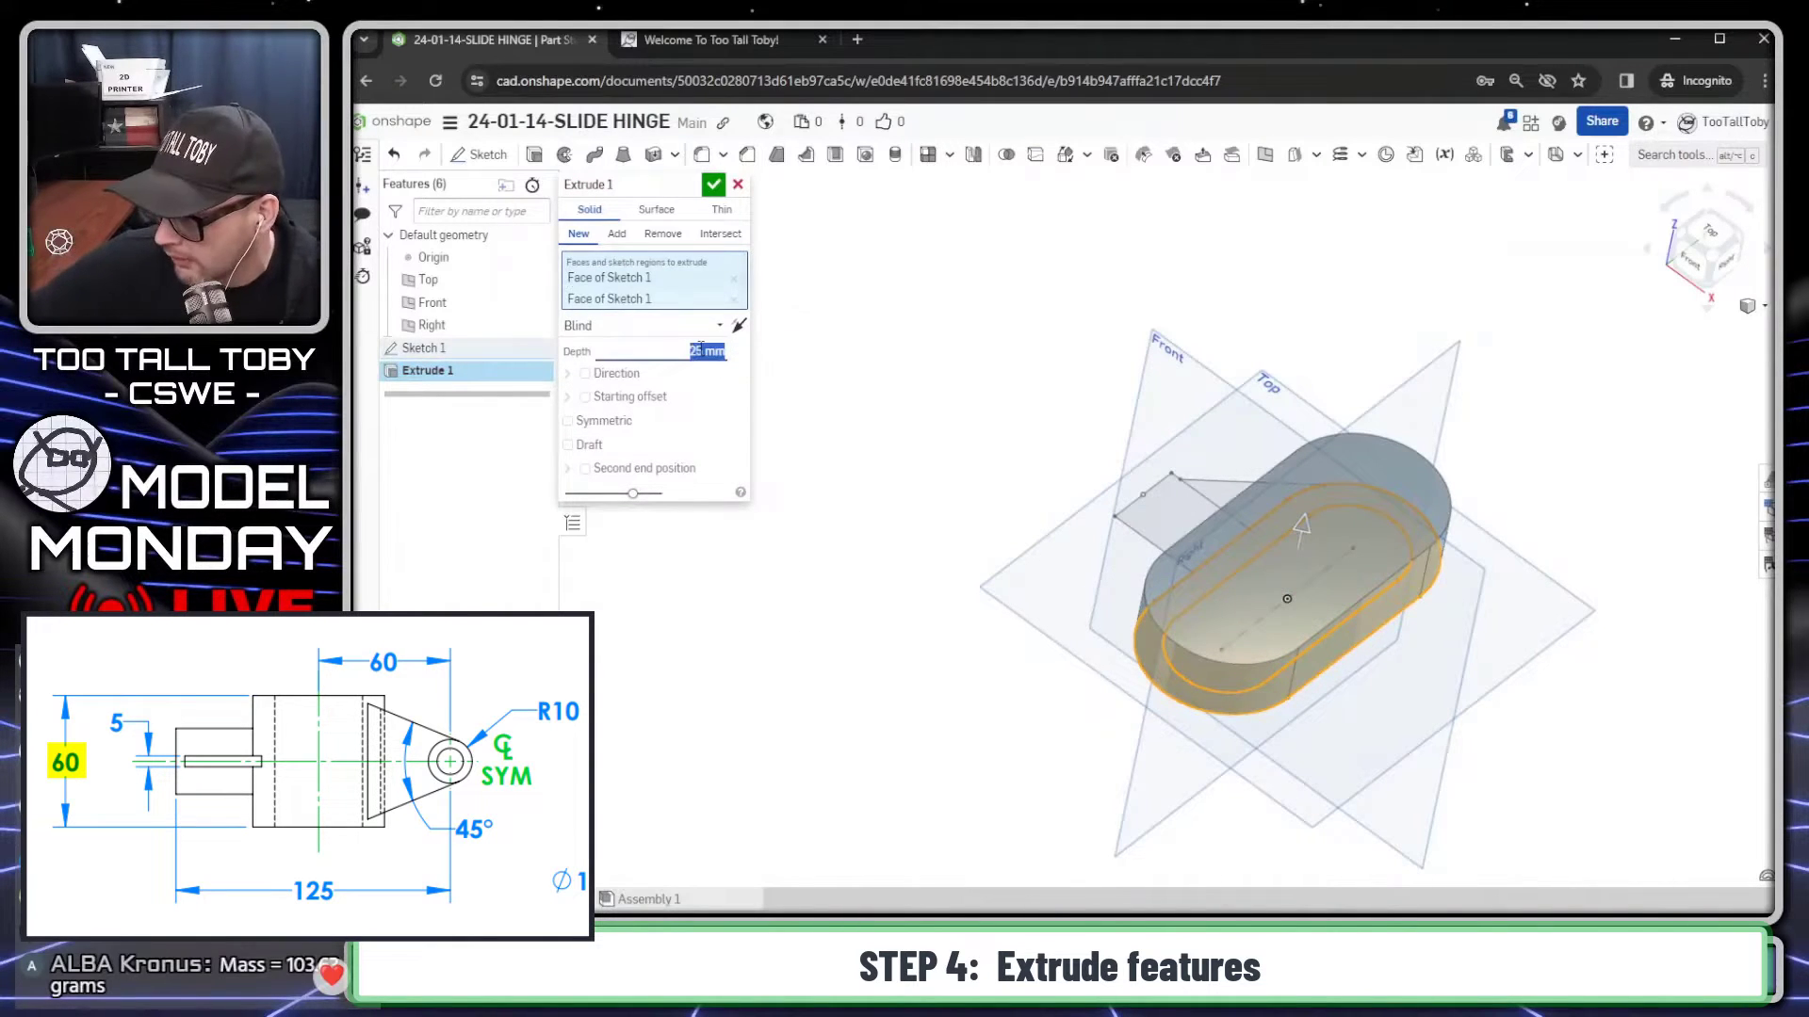
{"action": "key", "text": "Return"}
{"action": "key", "text": "Tab"}
{"action": "key", "text": "Tab"}
{"action": "key", "text": "Tab"}
{"action": "key", "text": "space"}
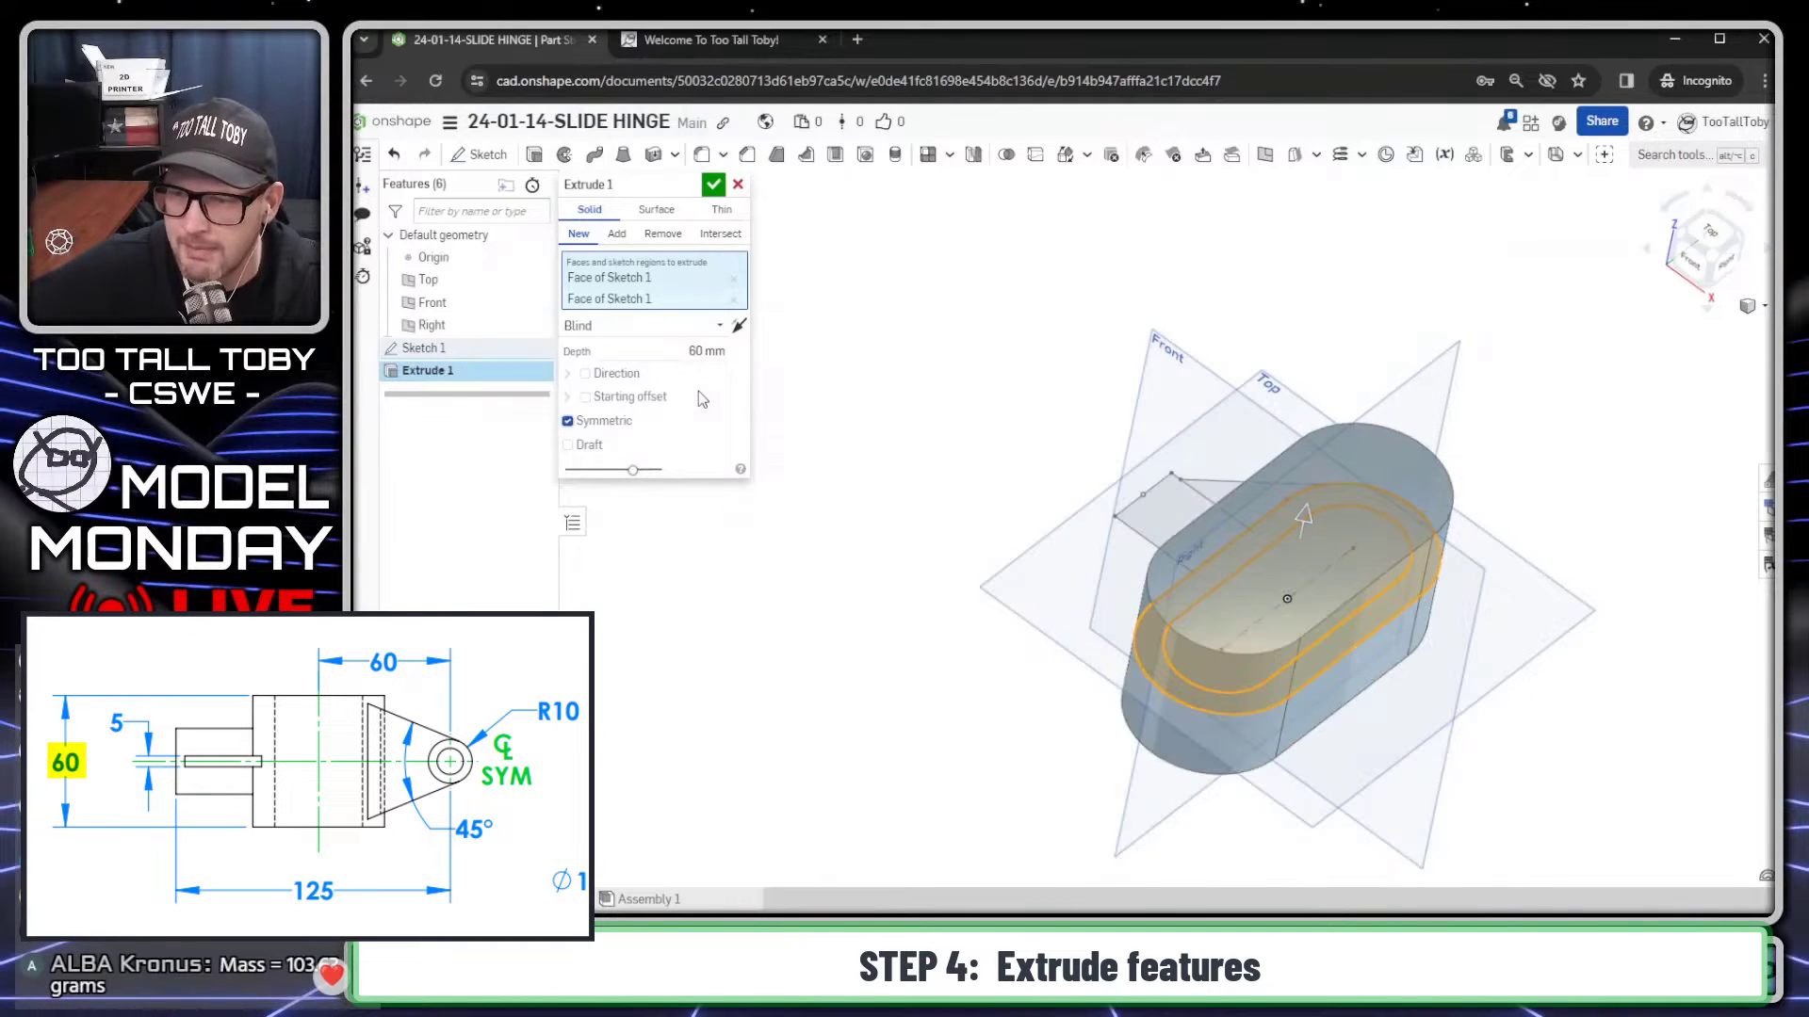
{"action": "key", "text": "Return"}
Step: Show Sketch 1 again on the new block
{"action": "mouse_move", "coordinate": [1279, 450]}
{"action": "right_mouse_down"}
{"action": "mouse_move", "coordinate": [1422, 447]}
{"action": "mouse_move", "coordinate": [1386, 441]}
{"action": "mouse_move", "coordinate": [1351, 626]}
{"action": "mouse_move", "coordinate": [1348, 595]}
{"action": "right_mouse_up"}
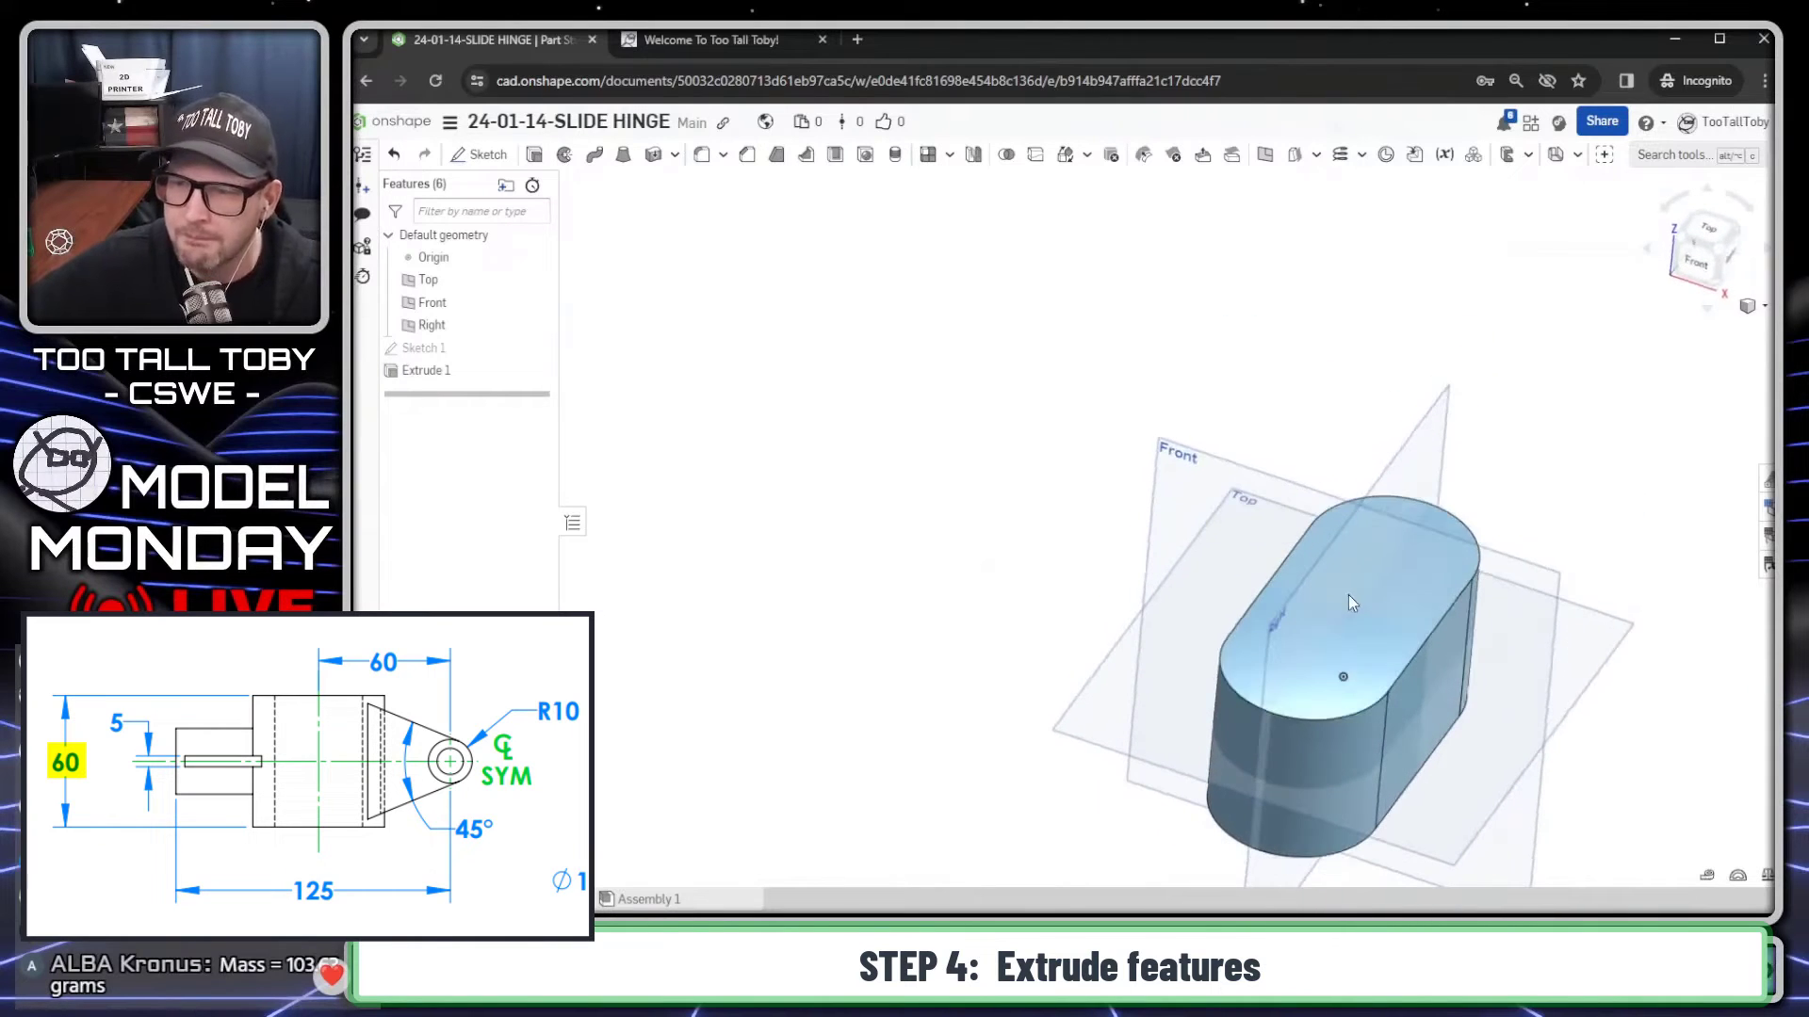
{"action": "left_click", "coordinate": [536, 348]}
{"action": "middle_click_drag", "start_coordinate": [1057, 565], "coordinate": [866, 440]}
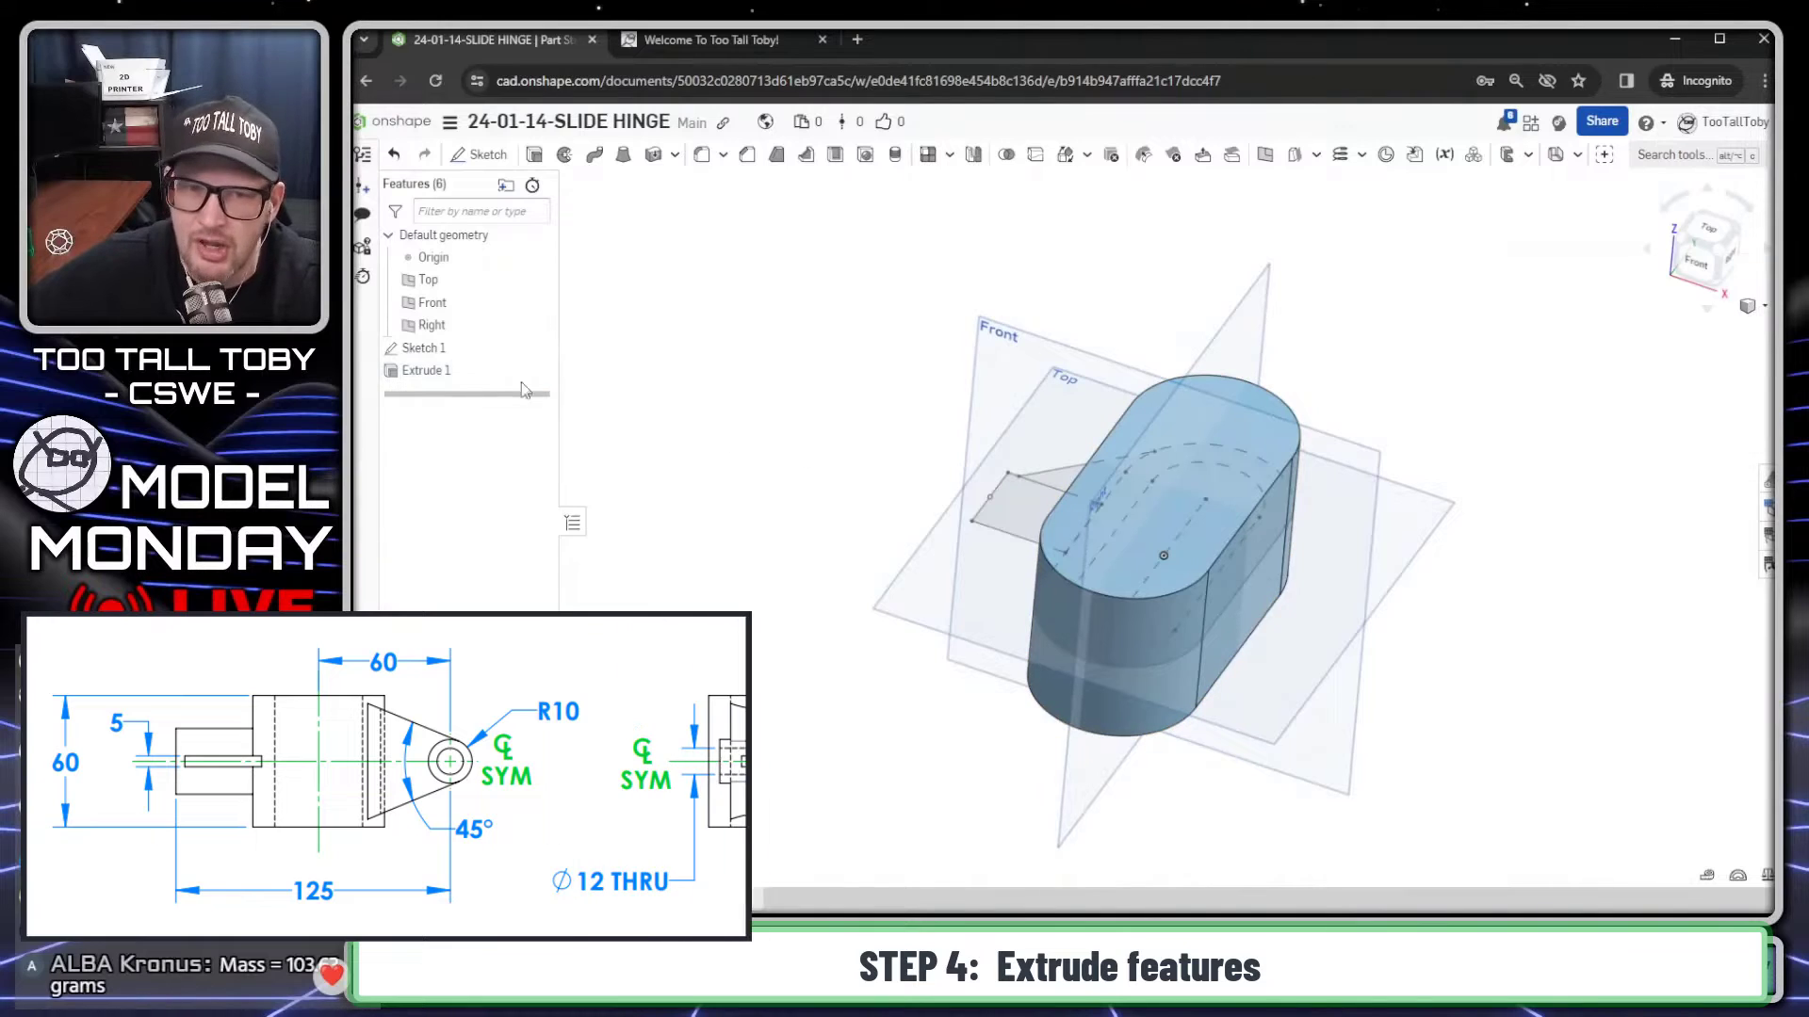
Step: Extrude only the rectangle region of Sketch 1 as a 30 mm symmetric tab
{"action": "left_click", "coordinate": [528, 348]}
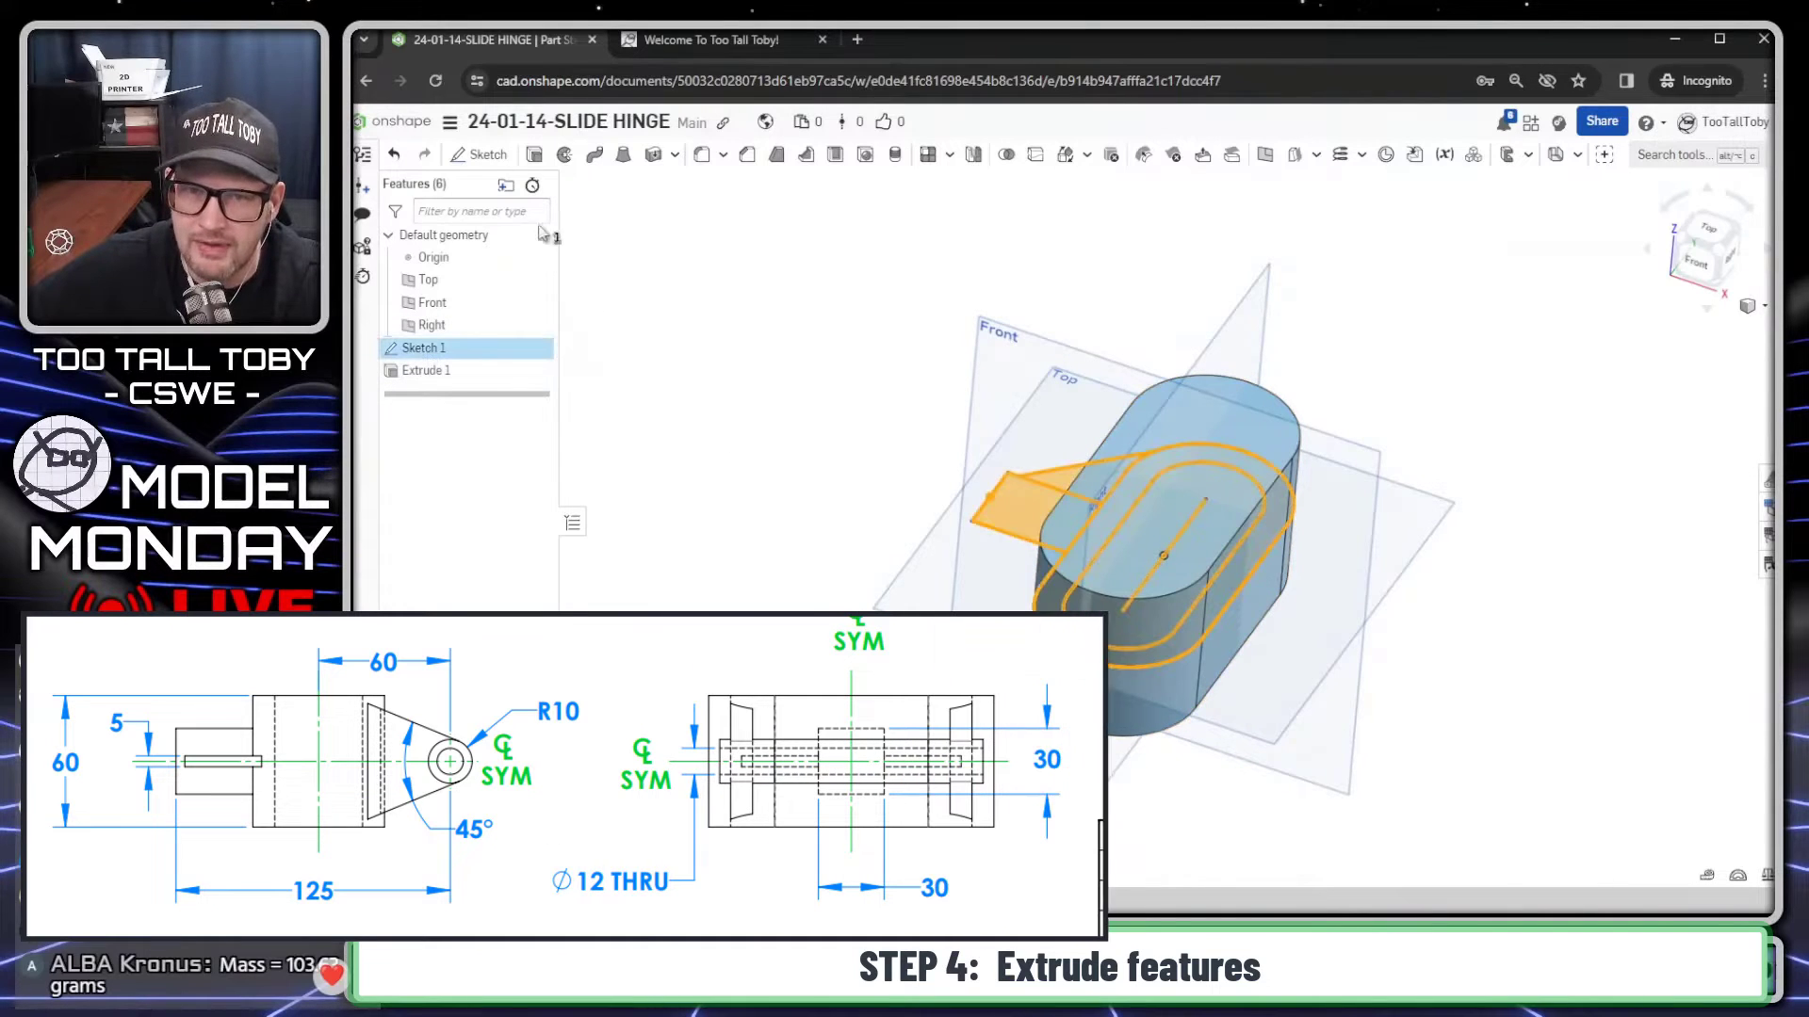
{"action": "left_click", "coordinate": [534, 155]}
{"action": "left_click", "coordinate": [734, 280]}
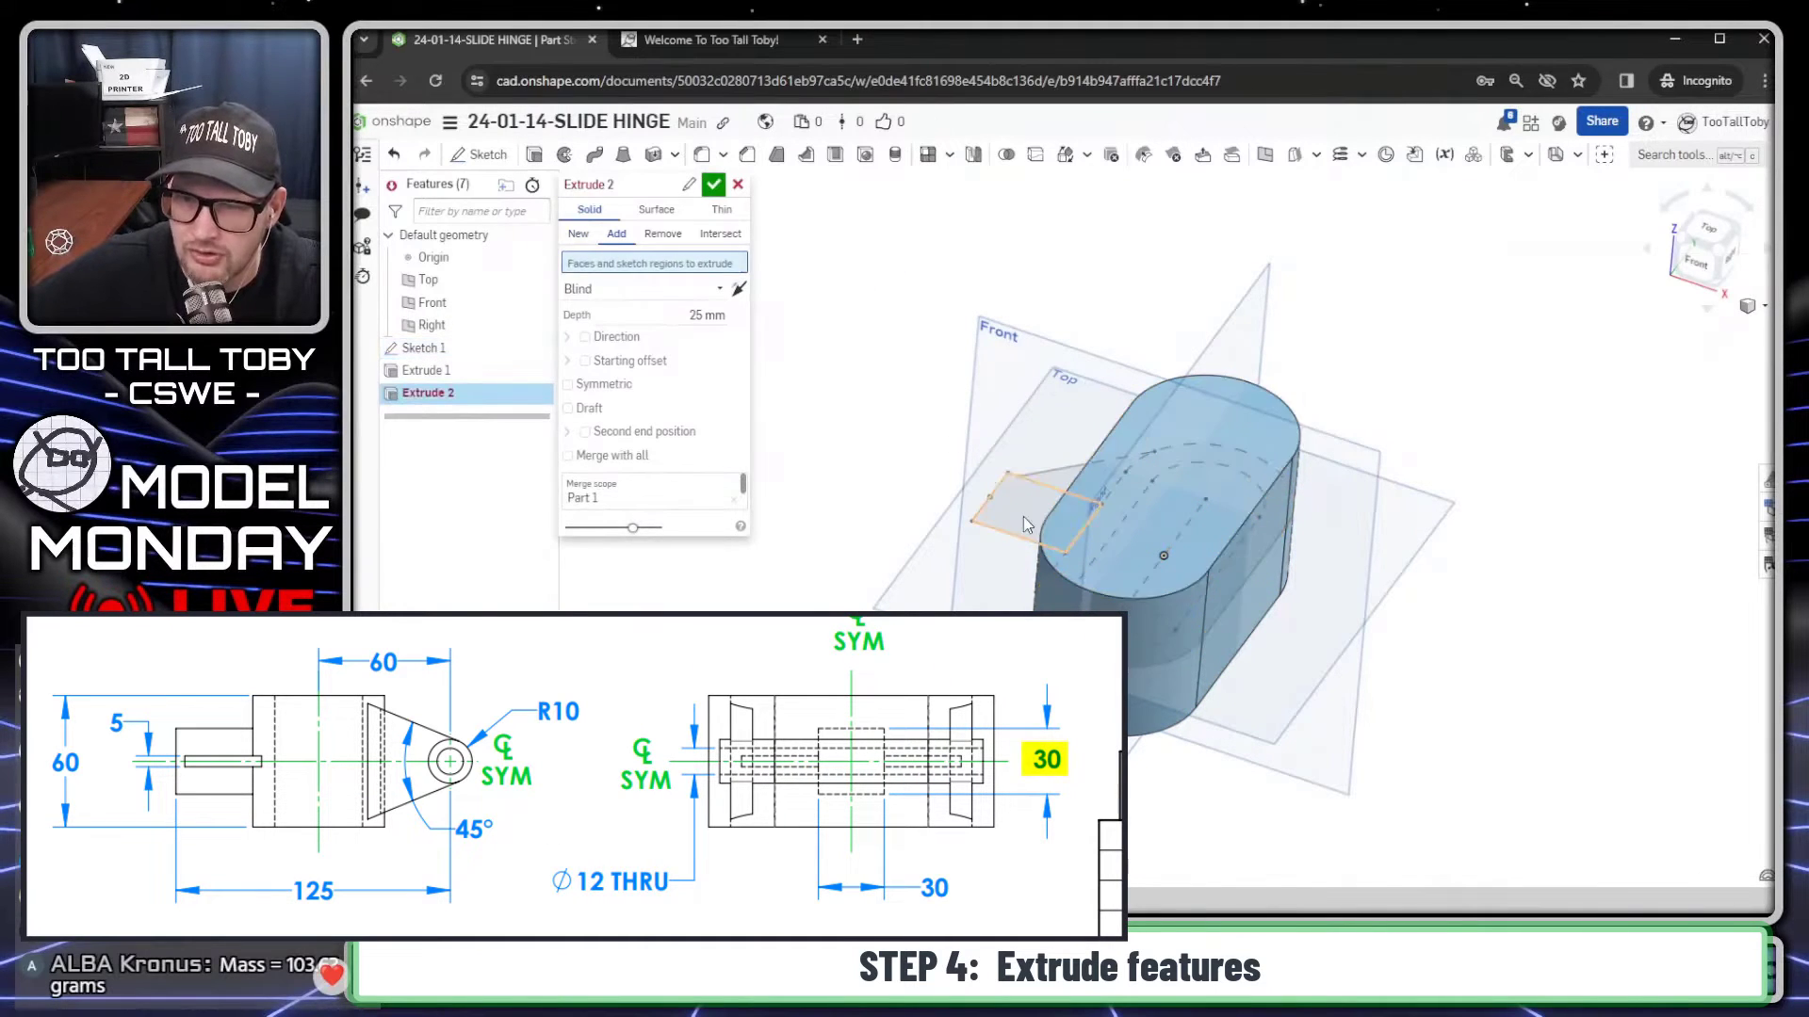
{"action": "left_click", "coordinate": [1006, 517]}
{"action": "left_click", "coordinate": [704, 329]}
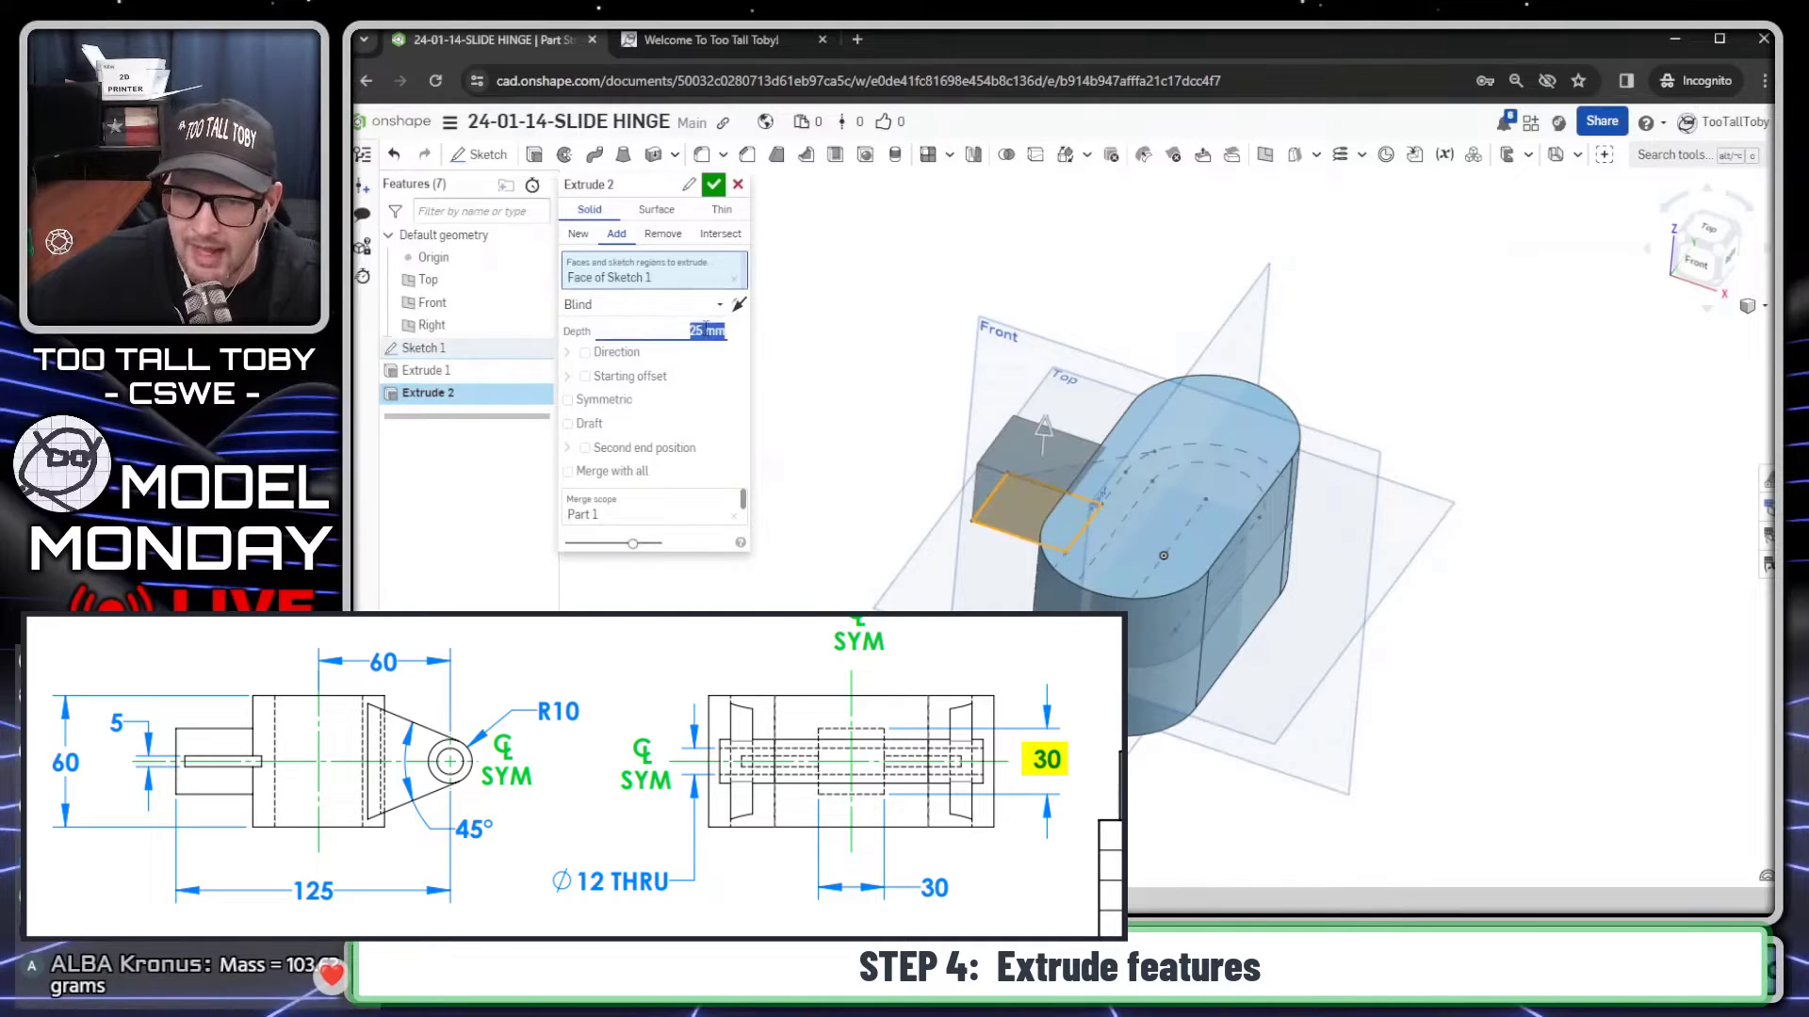
{"action": "type", "text": "30"}
{"action": "key", "text": "Return"}
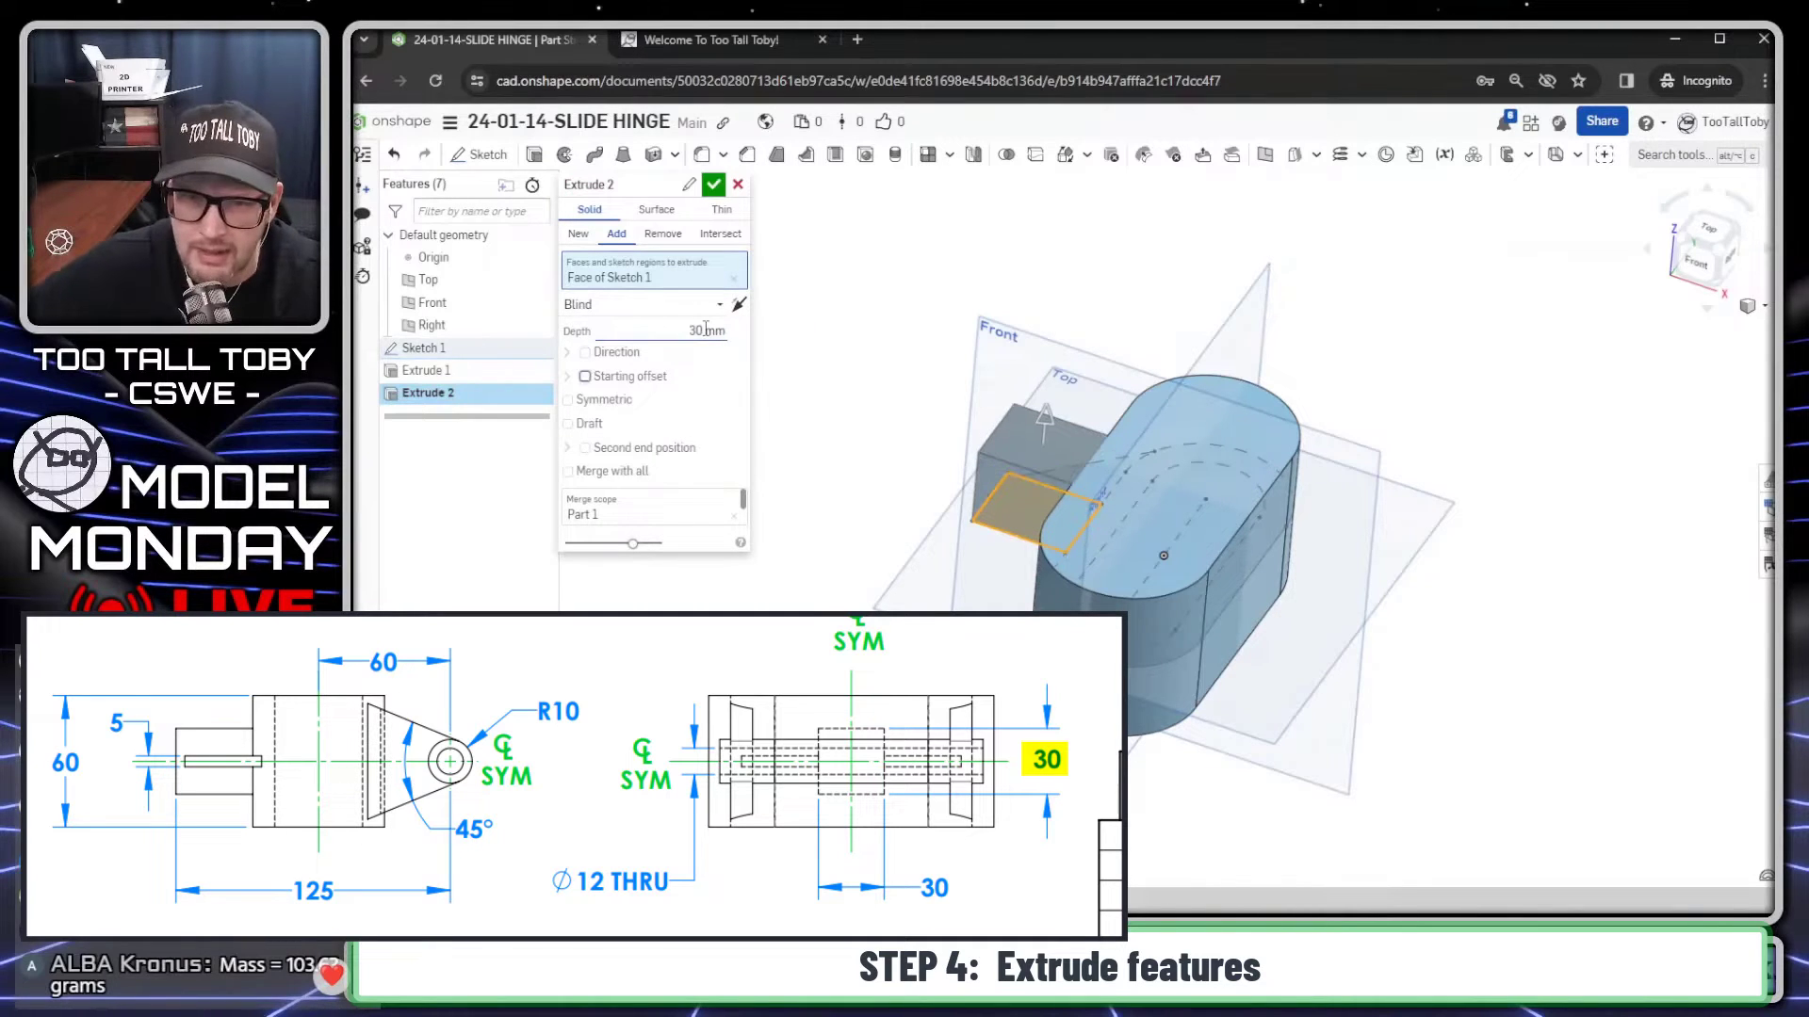
{"action": "left_click", "coordinate": [567, 399]}
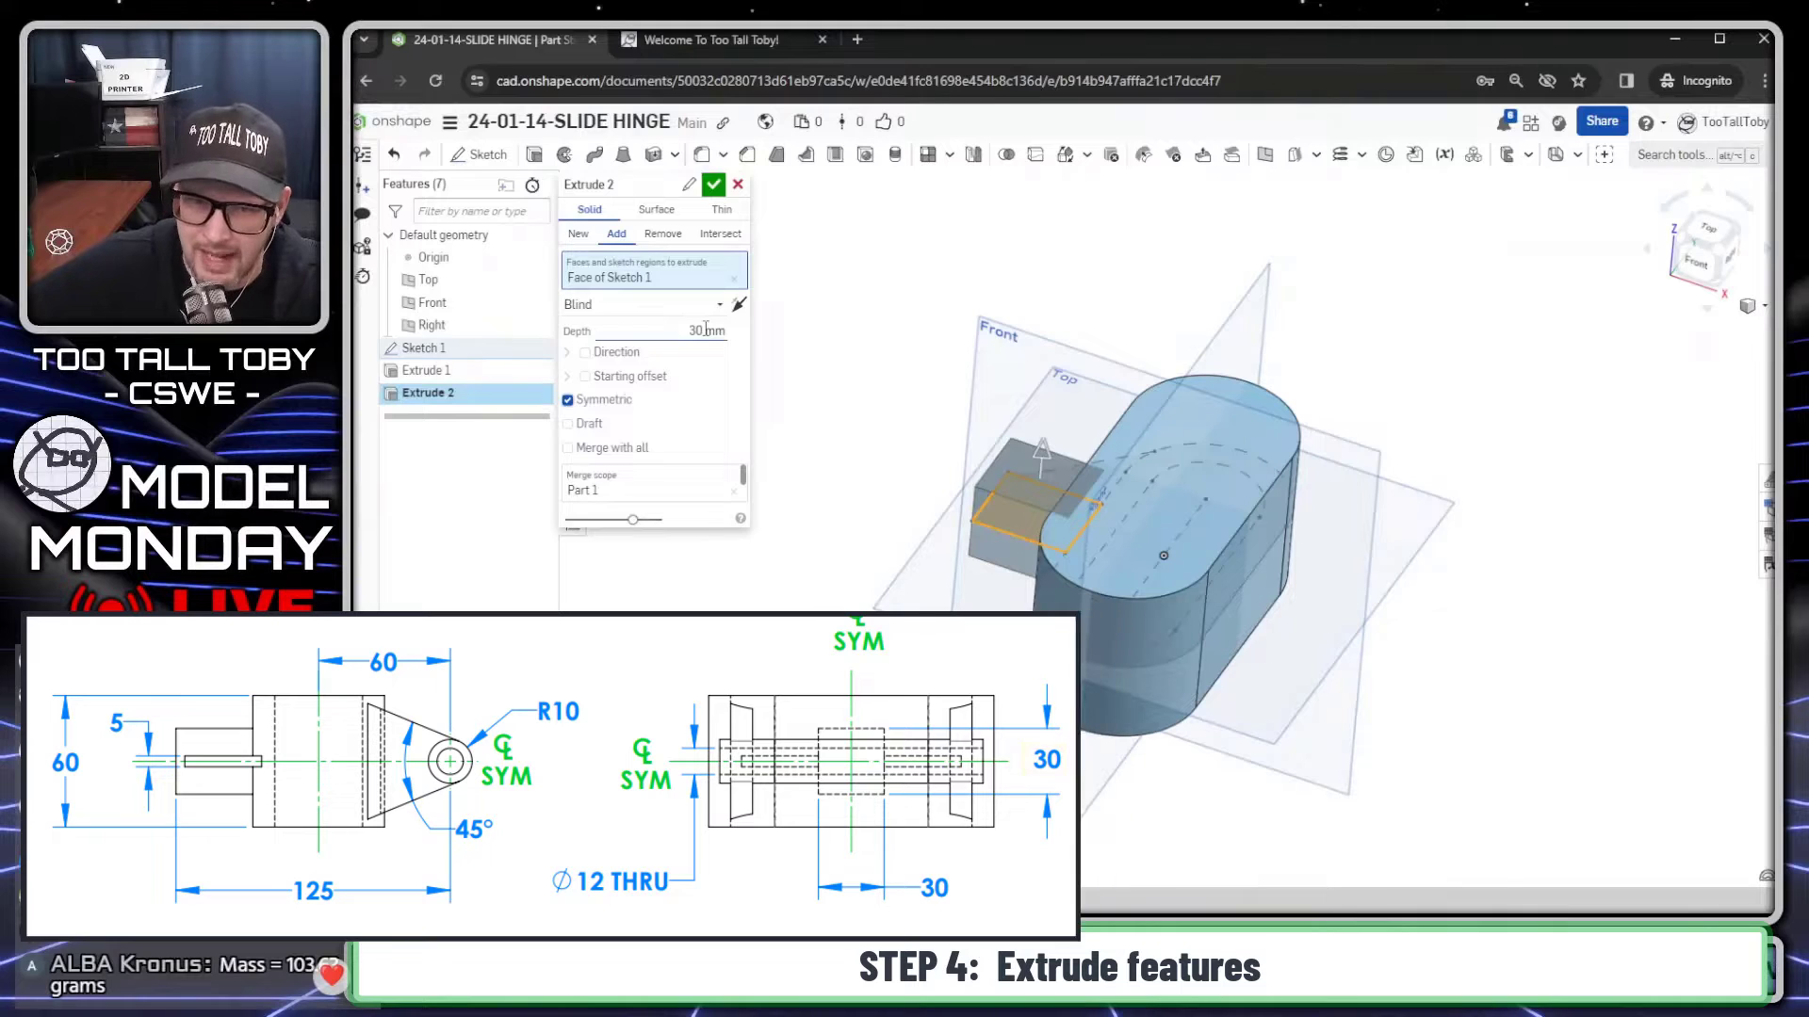
{"action": "key", "text": "Return"}
{"action": "mouse_move", "coordinate": [1050, 323]}
{"action": "right_mouse_down"}
{"action": "mouse_move", "coordinate": [1138, 530]}
{"action": "mouse_move", "coordinate": [1260, 646]}
{"action": "mouse_move", "coordinate": [1174, 613]}
{"action": "mouse_move", "coordinate": [1071, 685]}
{"action": "mouse_move", "coordinate": [1150, 394]}
{"action": "mouse_move", "coordinate": [1076, 422]}
{"action": "right_mouse_up"}
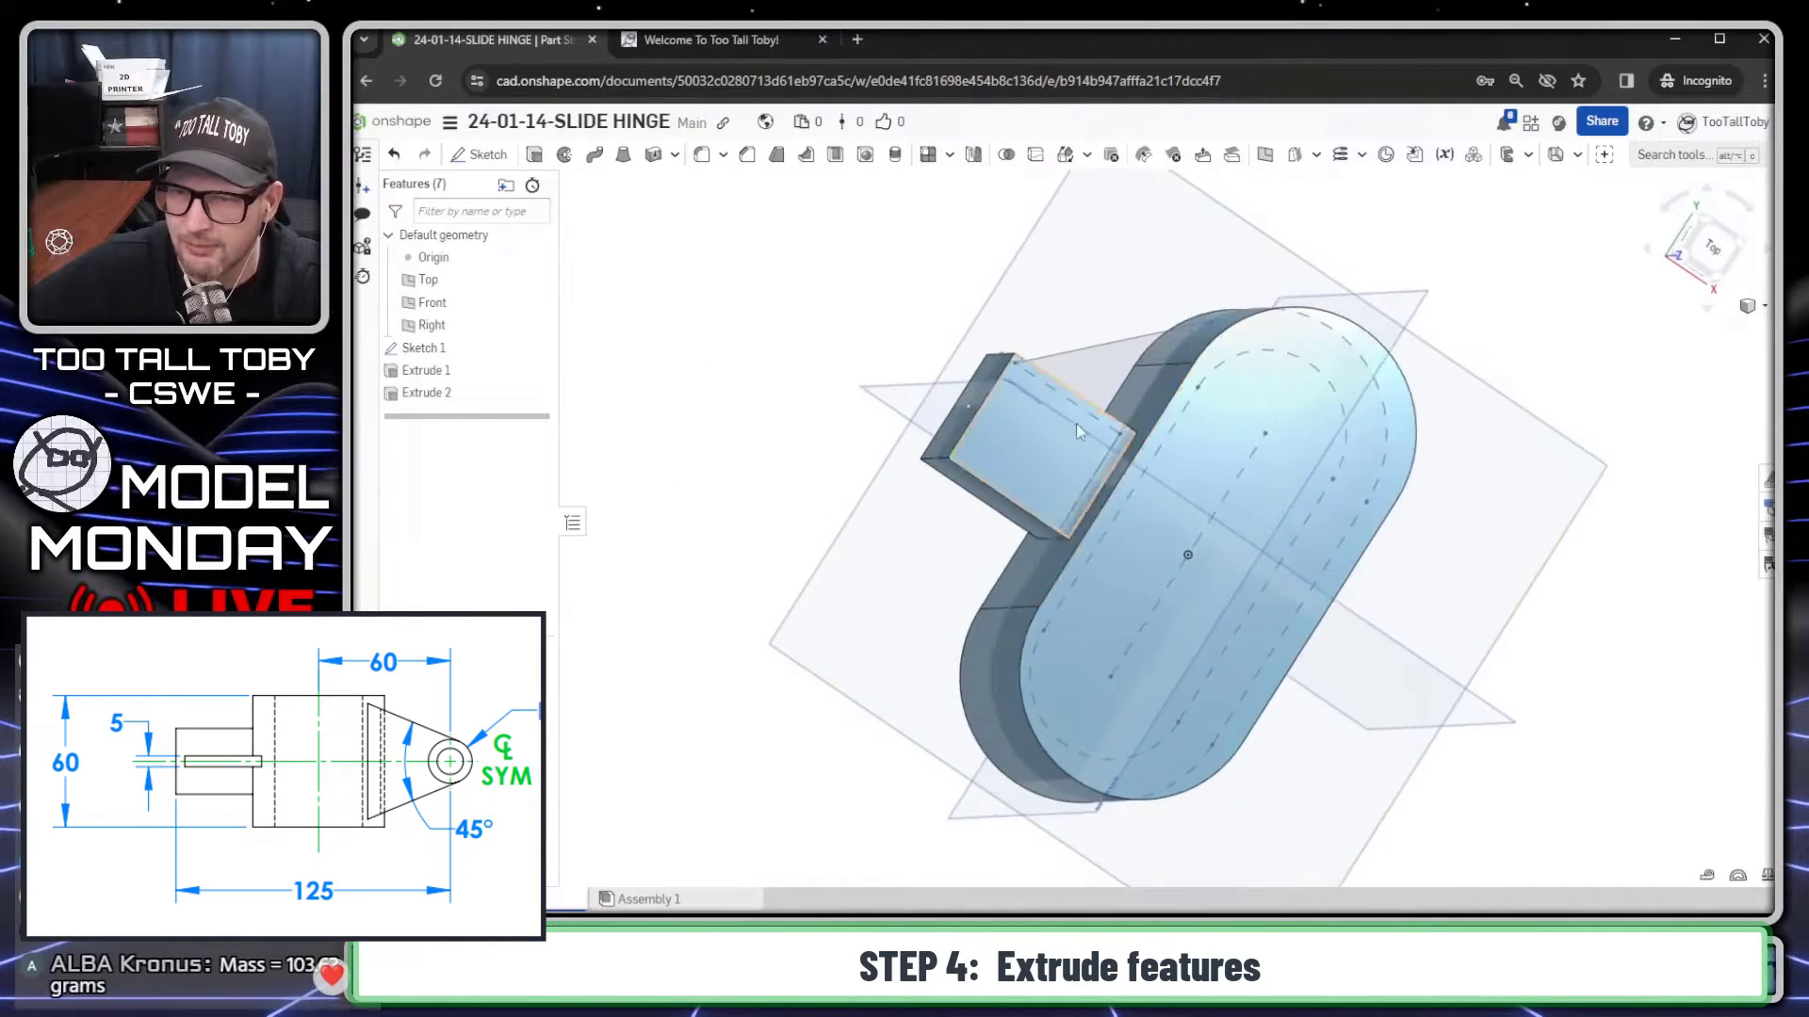
Step: Create a 5 mm thick rib along the 45° sketch line
{"action": "left_click", "coordinate": [1083, 355]}
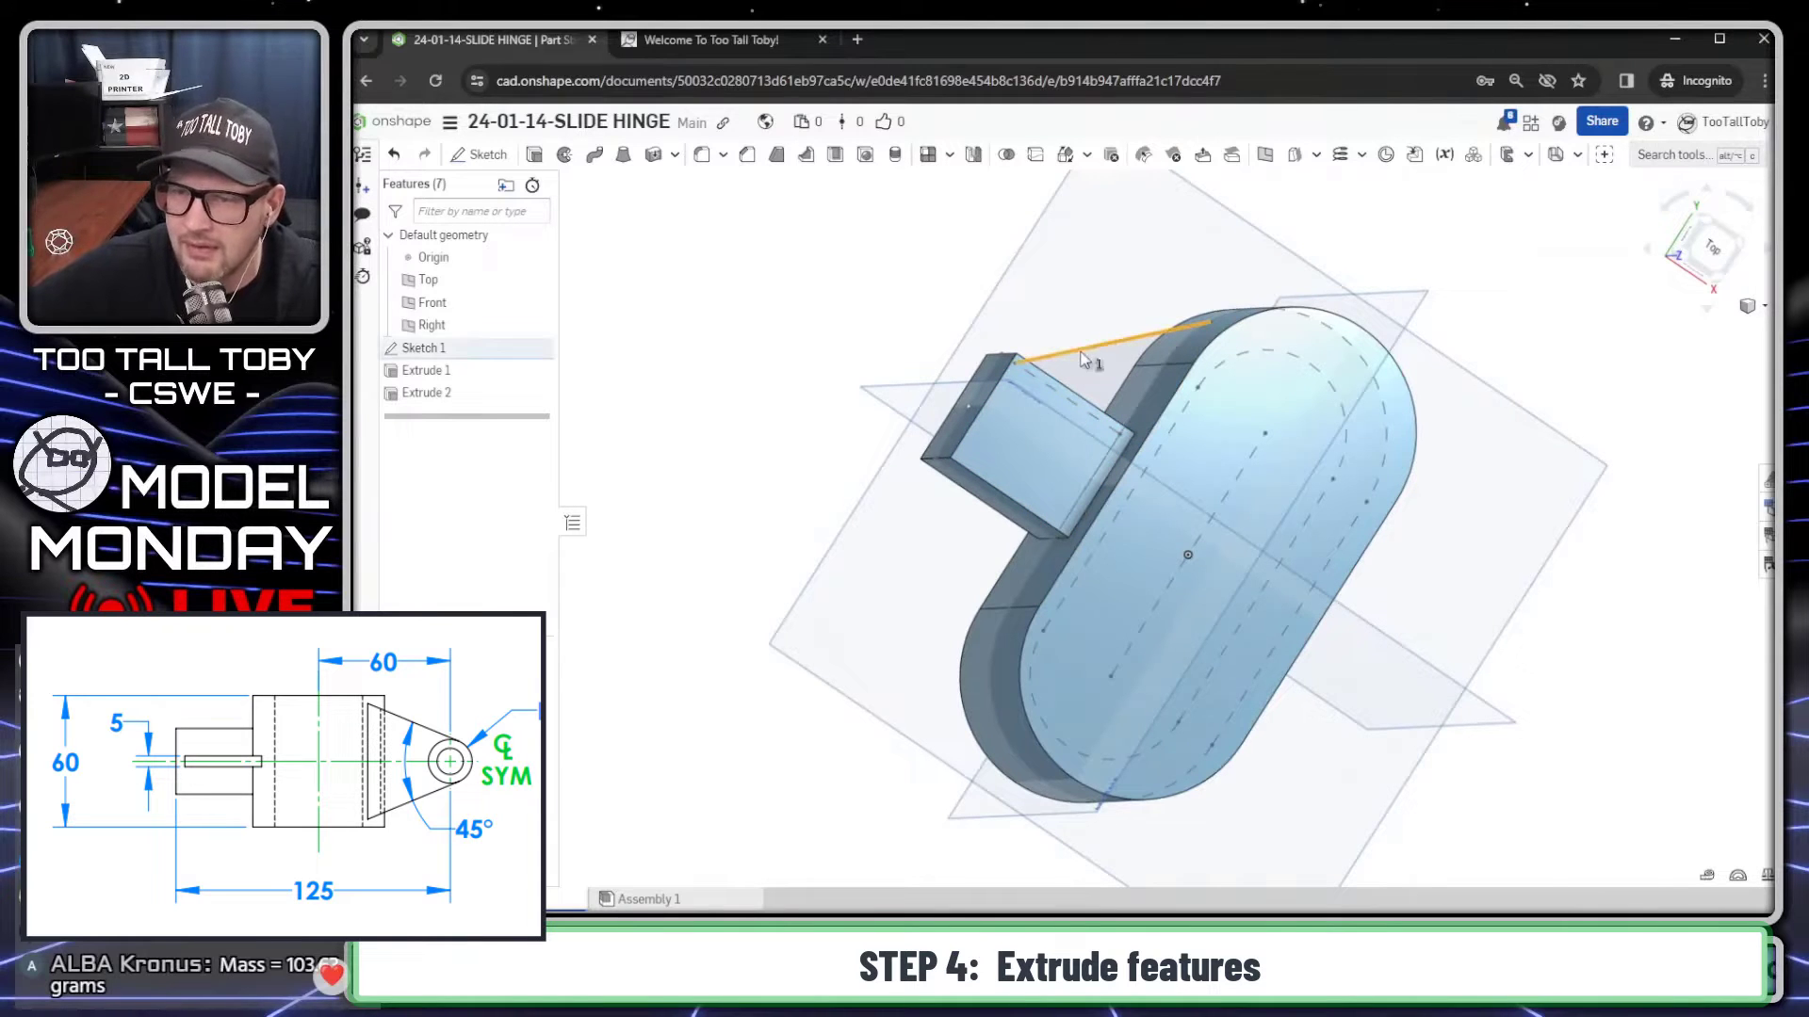
{"action": "left_click", "coordinate": [805, 154]}
{"action": "right_click_drag", "start_coordinate": [980, 392], "coordinate": [936, 384]}
{"action": "left_click", "coordinate": [705, 305]}
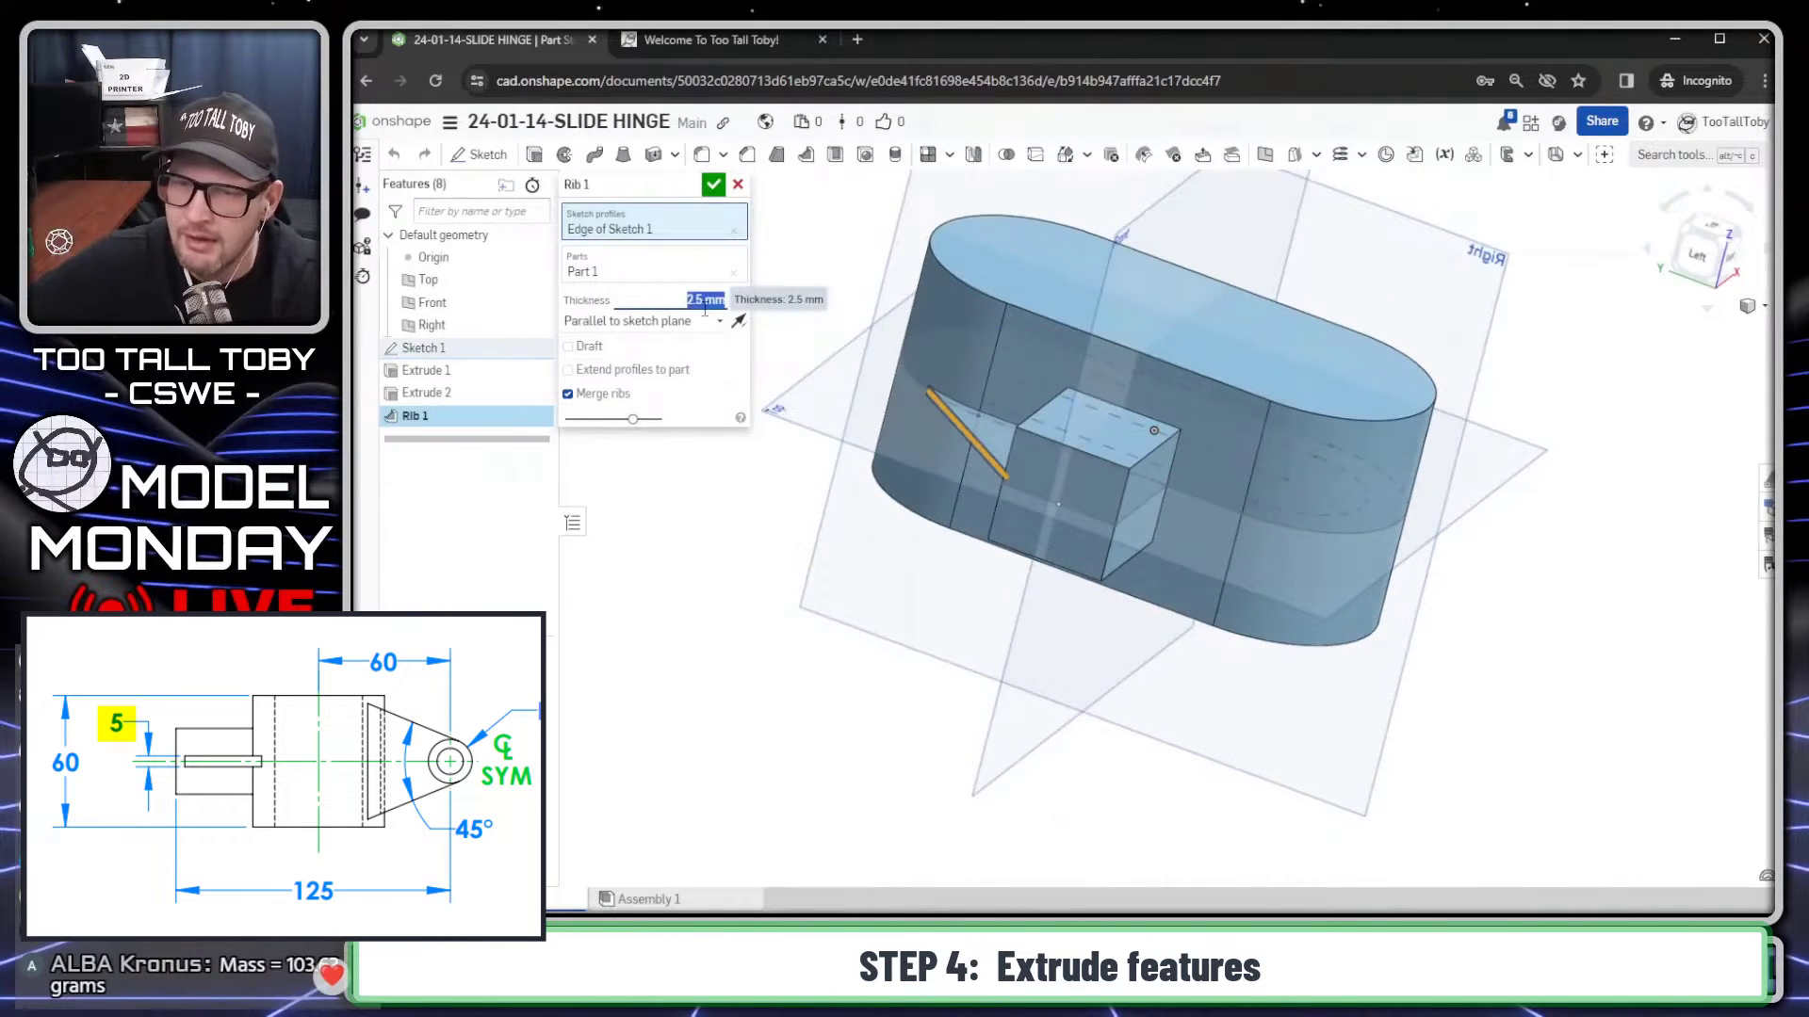
{"action": "type", "text": "5"}
{"action": "key", "text": "Return"}
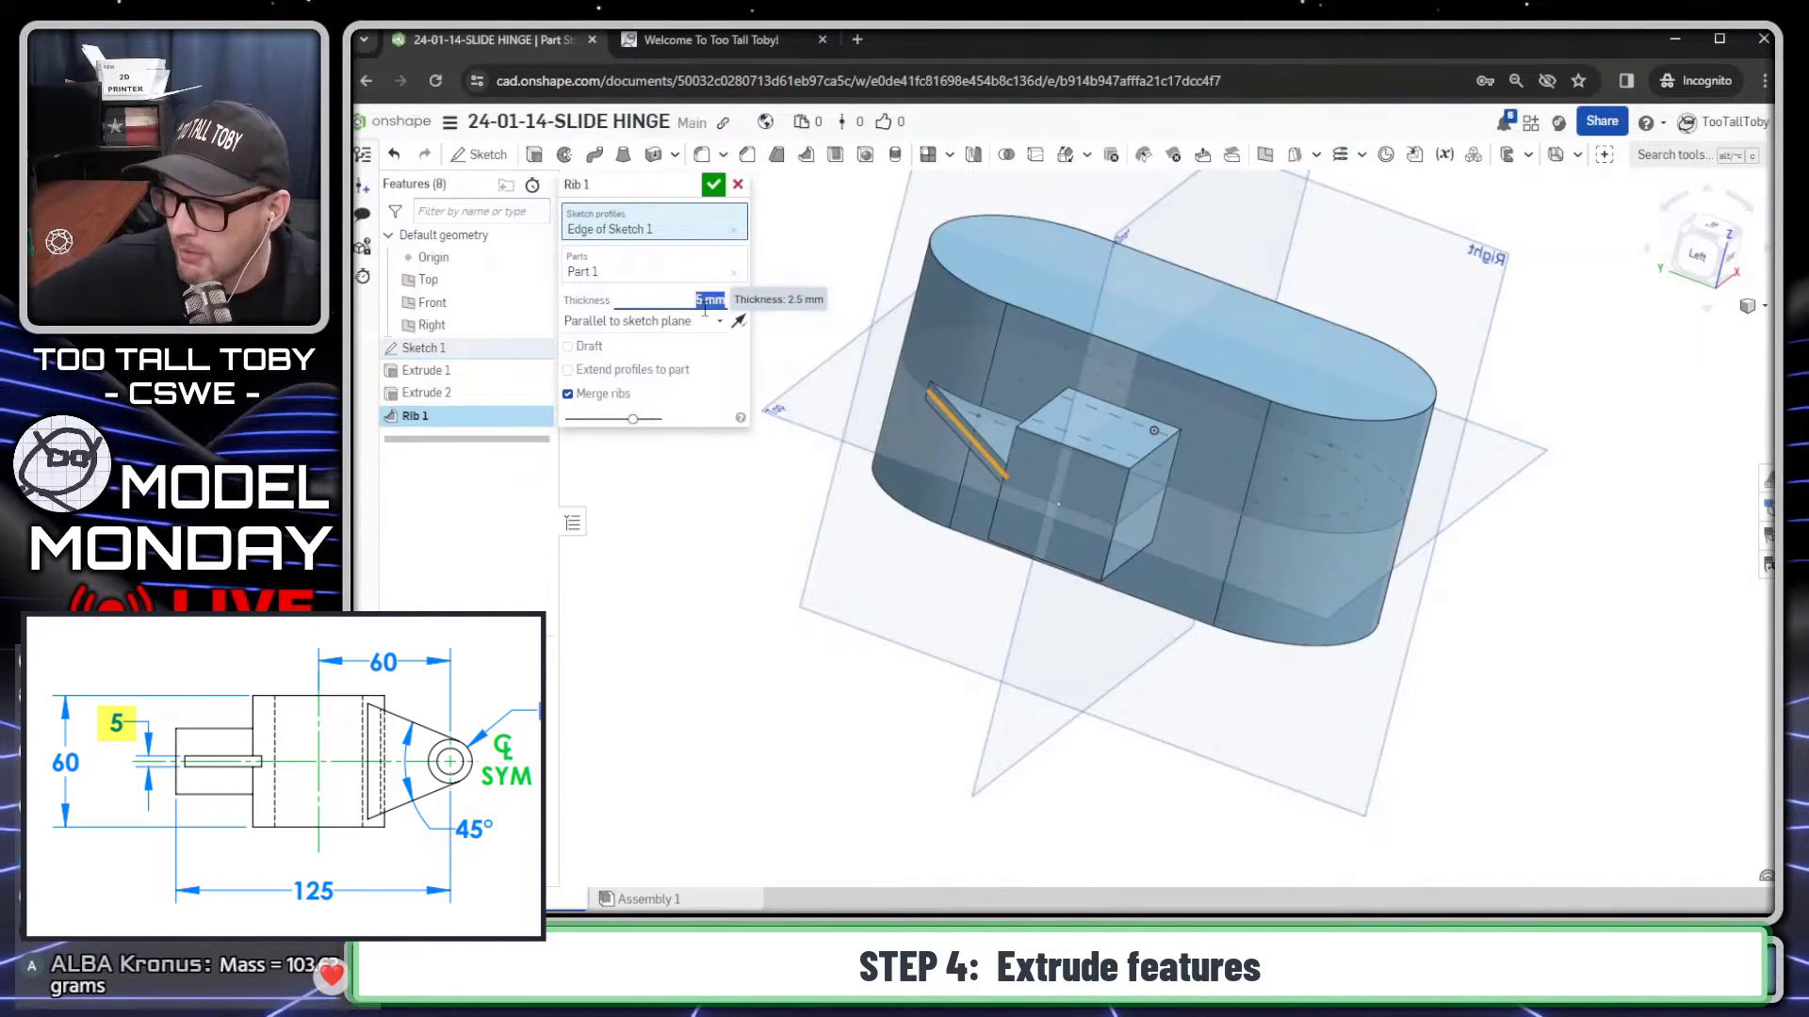
{"action": "key", "text": "Return"}
{"action": "right_click_drag", "start_coordinate": [703, 308], "coordinate": [1151, 505]}
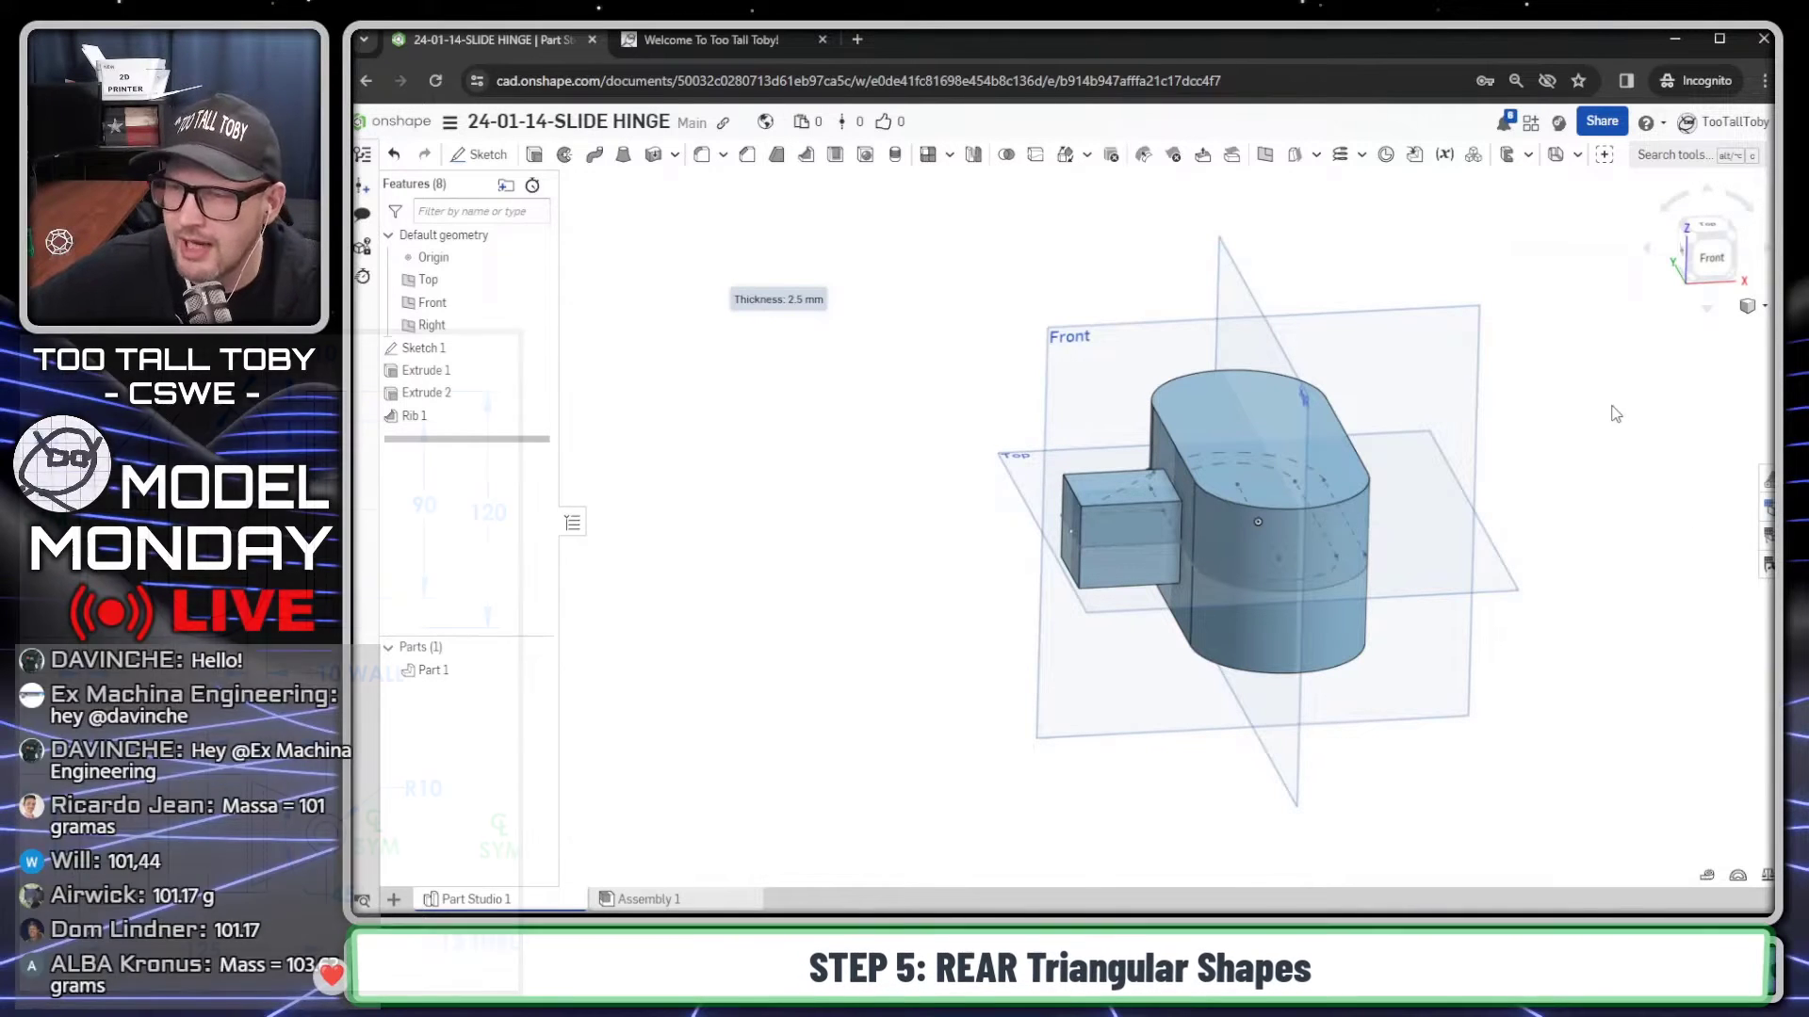
{"action": "right_click_drag", "start_coordinate": [1409, 472], "coordinate": [1392, 520]}
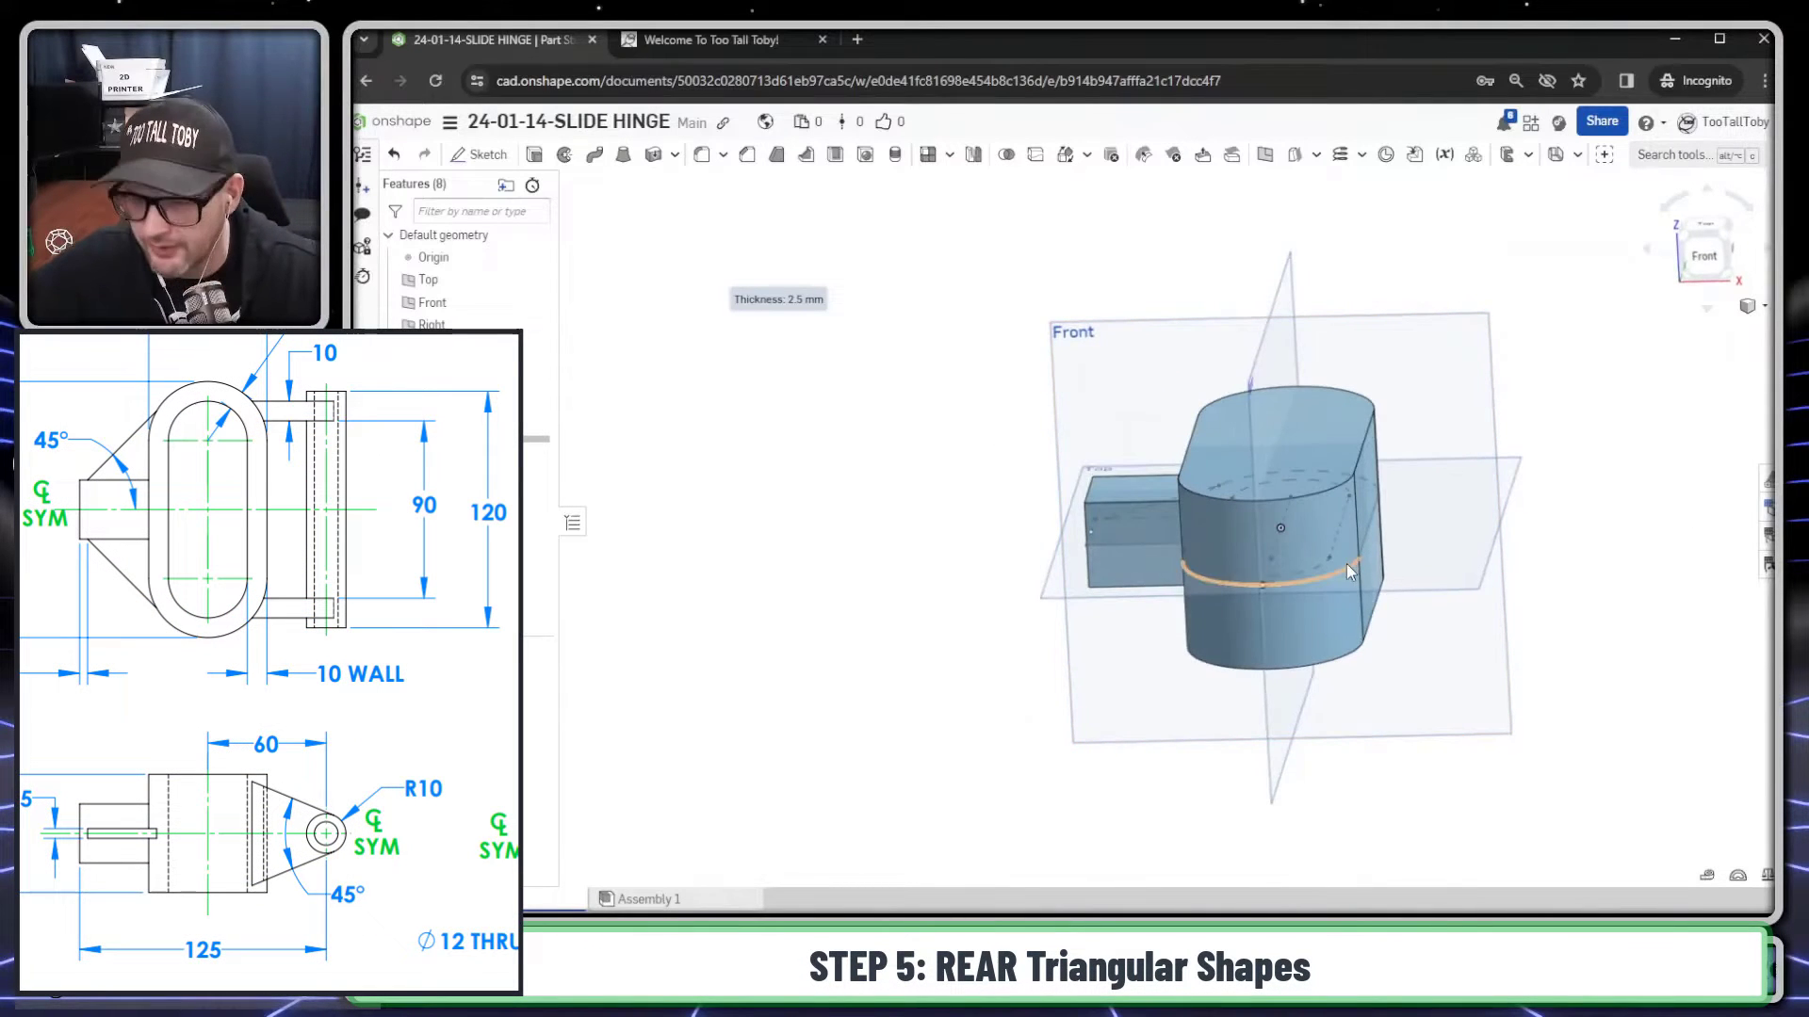
{"action": "left_click_drag", "start_coordinate": [1309, 333], "coordinate": [1521, 427]}
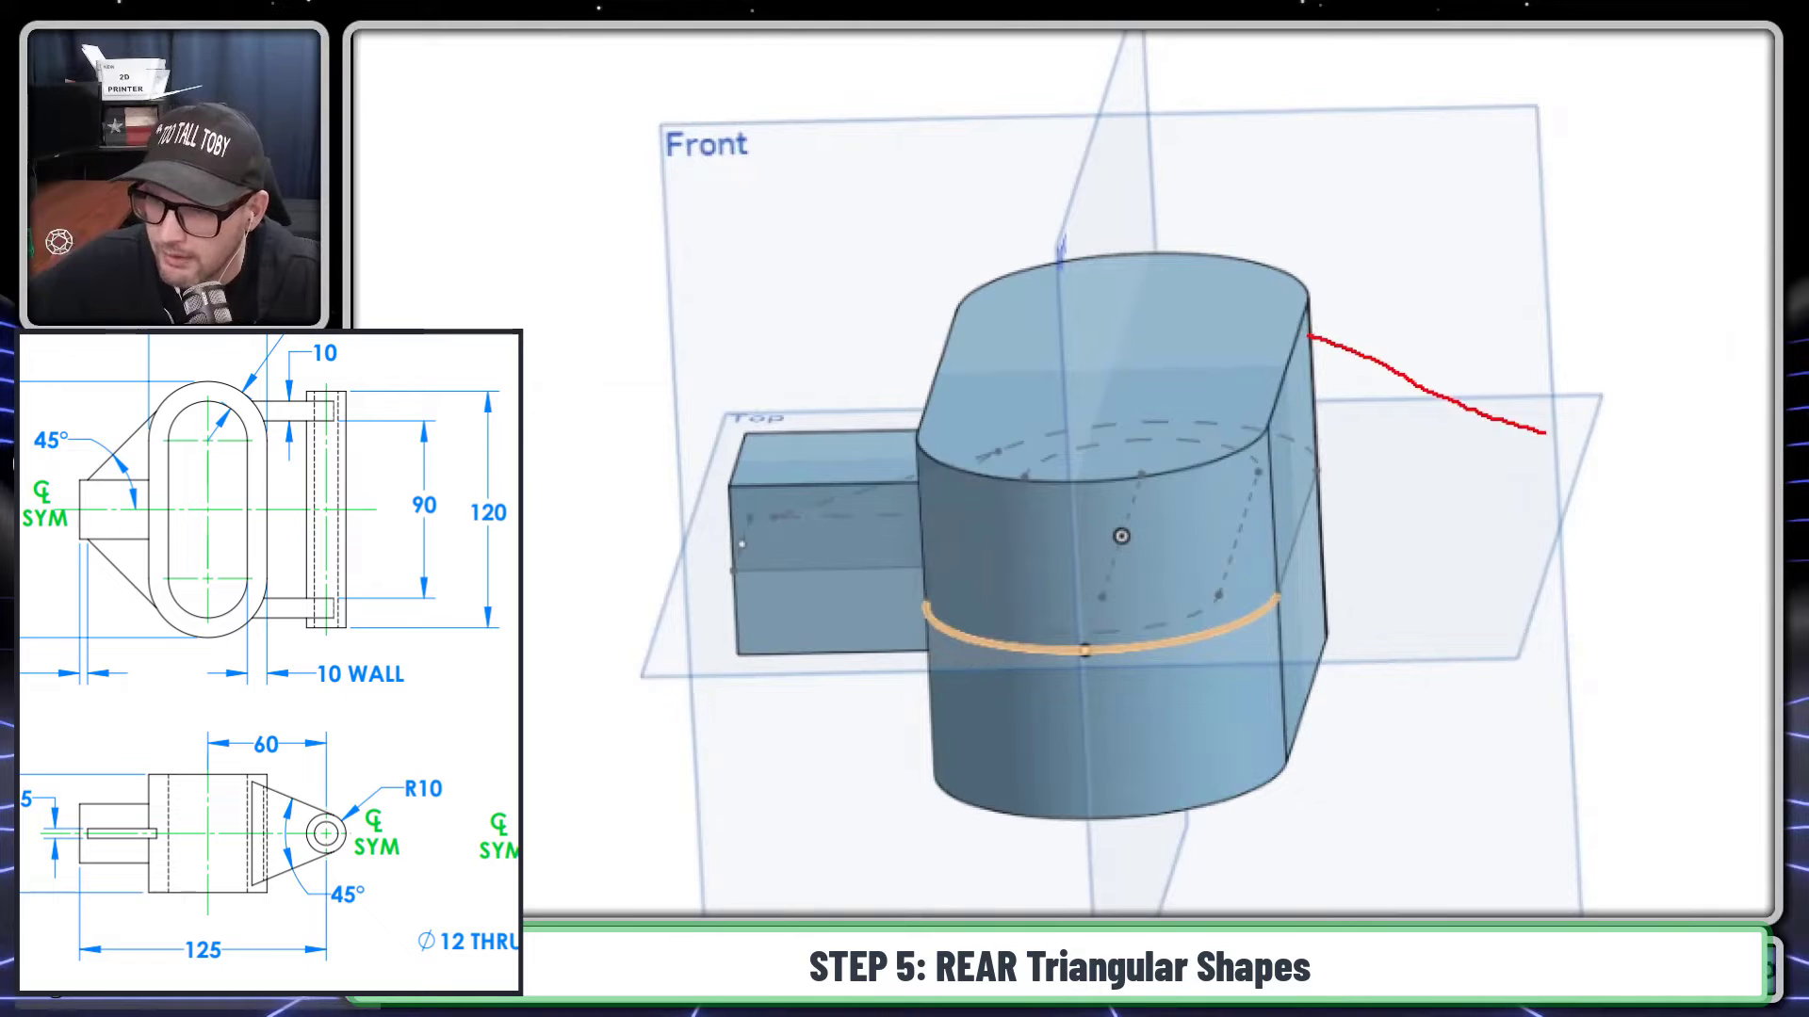
{"action": "left_click_drag", "start_coordinate": [1606, 481], "coordinate": [1424, 614]}
{"action": "left_click_drag", "start_coordinate": [1499, 491], "coordinate": [1423, 659]}
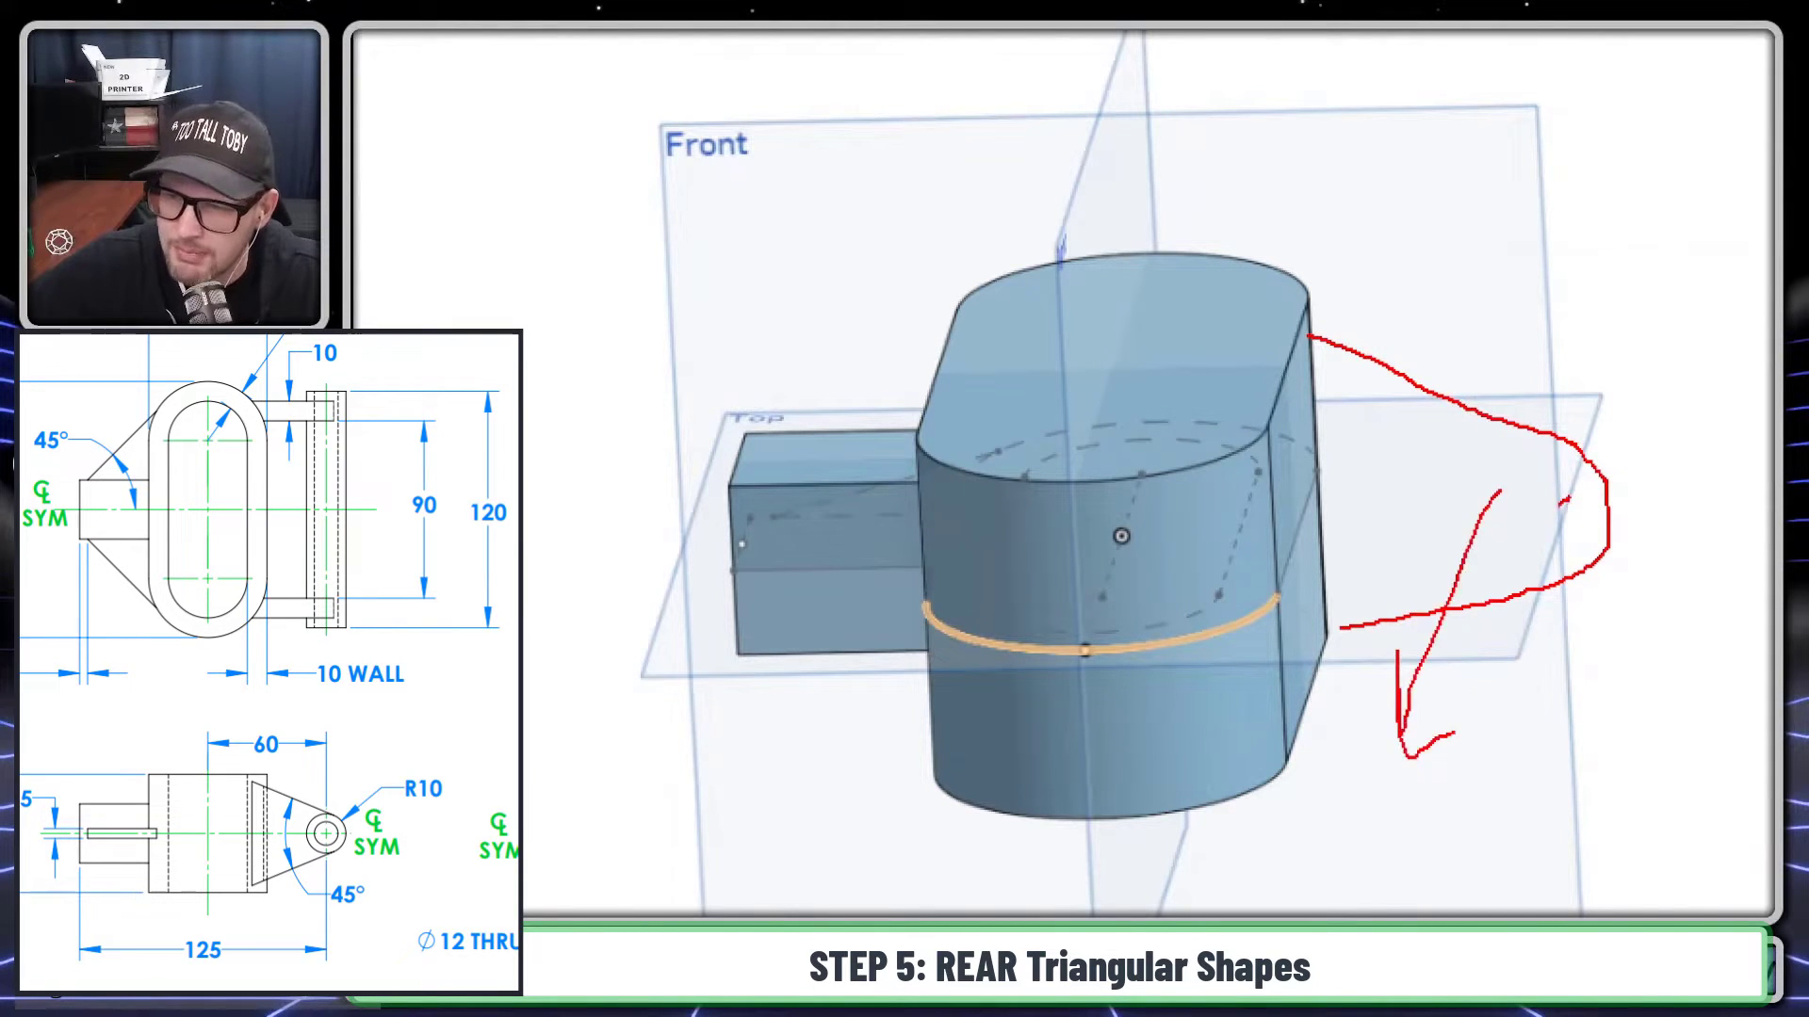
{"action": "key", "text": "Escape"}
{"action": "mouse_move", "coordinate": [1586, 609]}
{"action": "right_mouse_down"}
{"action": "mouse_move", "coordinate": [1530, 630]}
{"action": "mouse_move", "coordinate": [1549, 647]}
{"action": "mouse_move", "coordinate": [1502, 578]}
{"action": "right_mouse_up"}
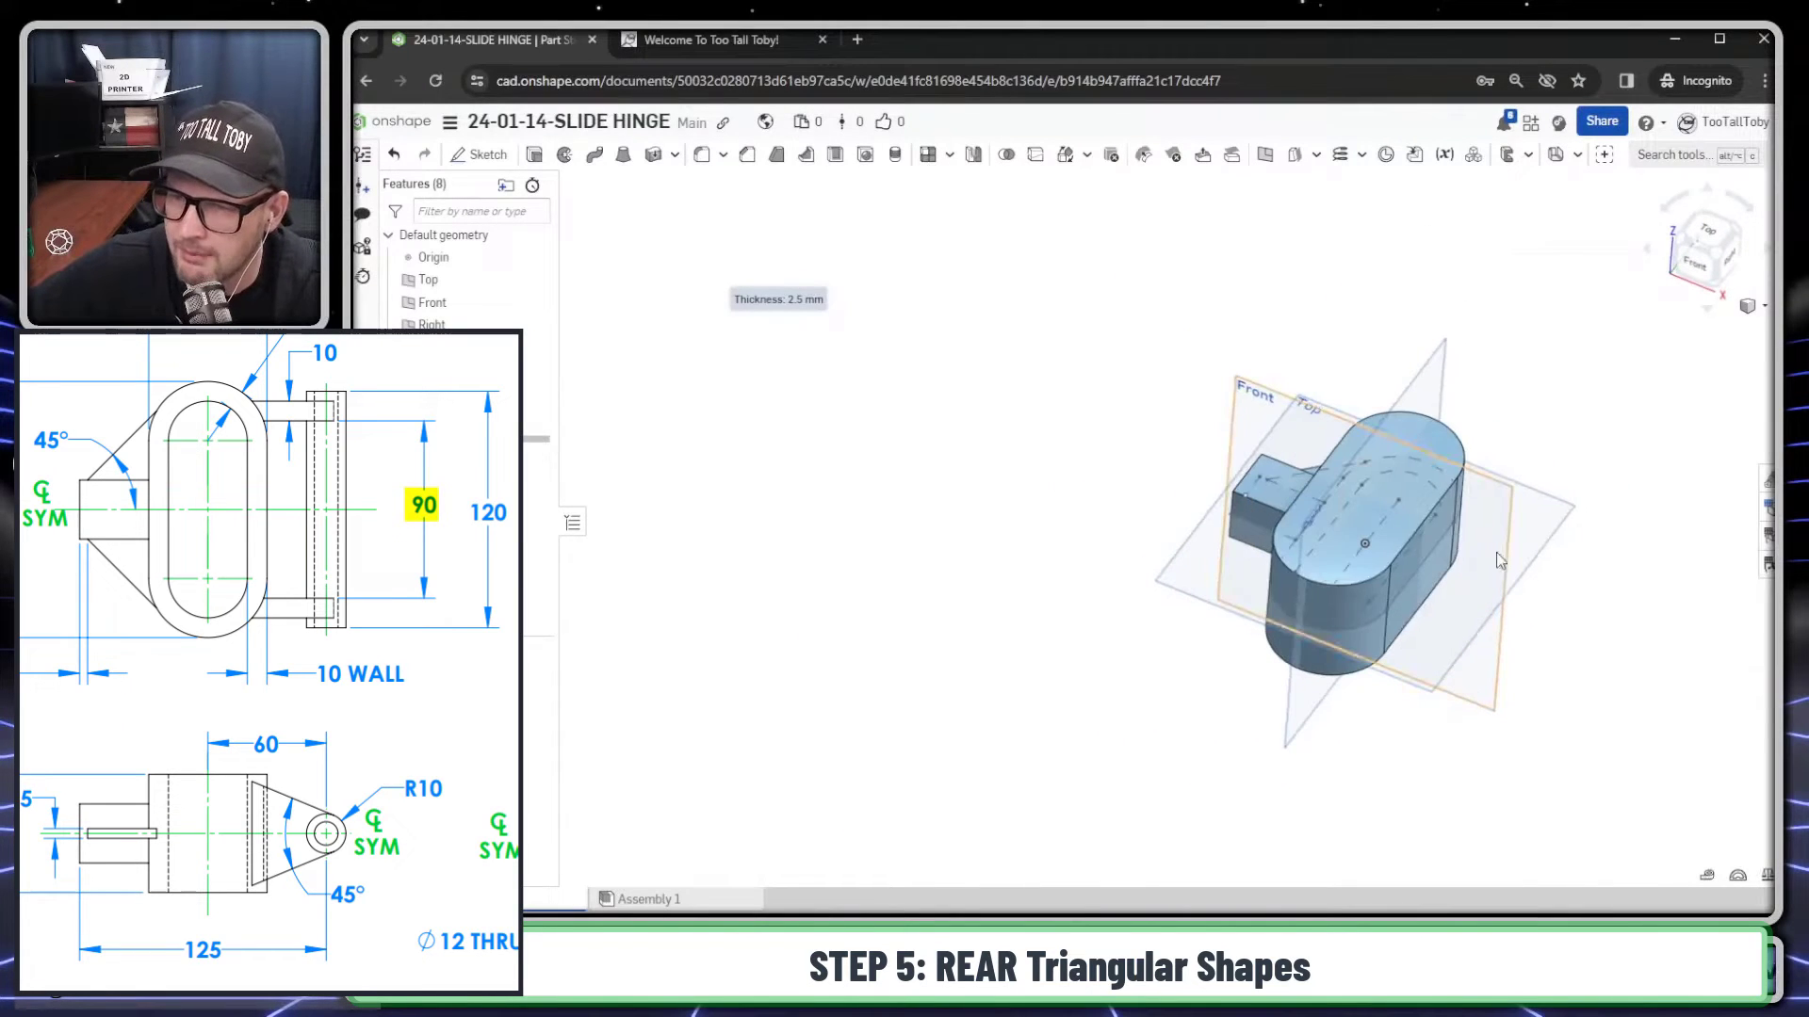
Step: Create Plane 1 offset 90/2 = 45 mm from the Front plane
{"action": "right_click", "coordinate": [1500, 491]}
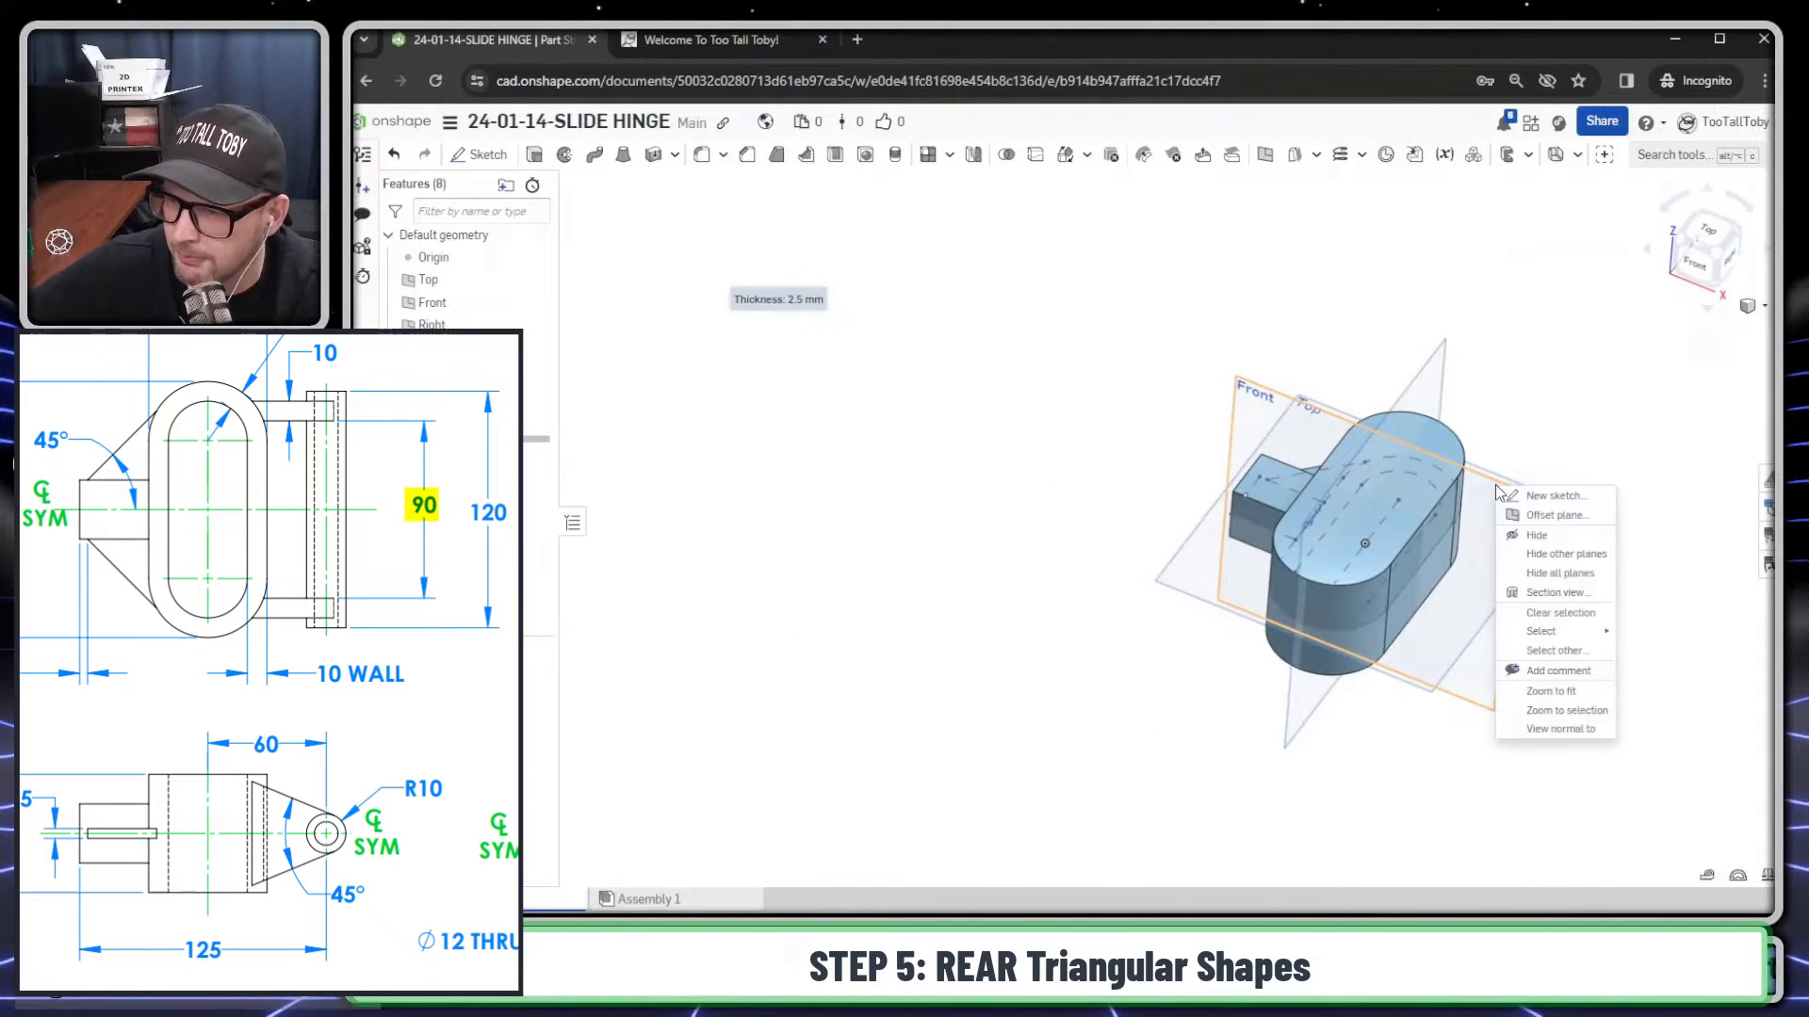
{"action": "left_click", "coordinate": [1545, 519]}
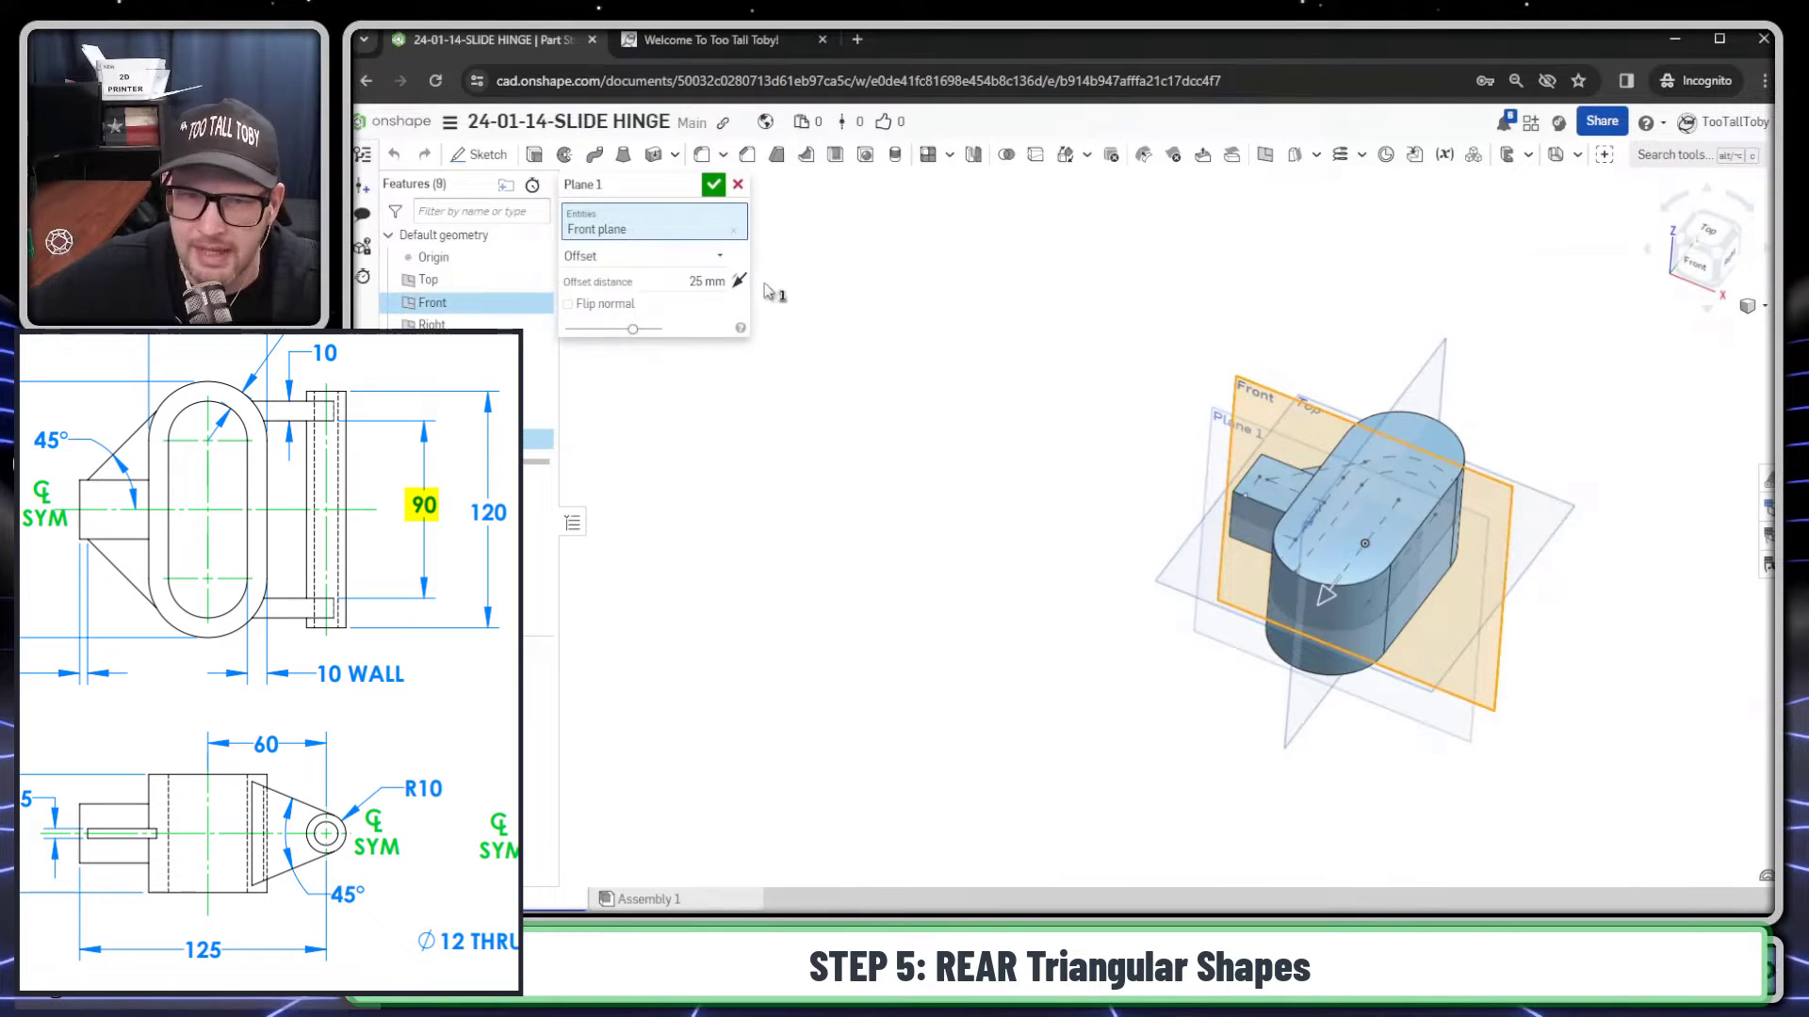
{"action": "left_click", "coordinate": [686, 282]}
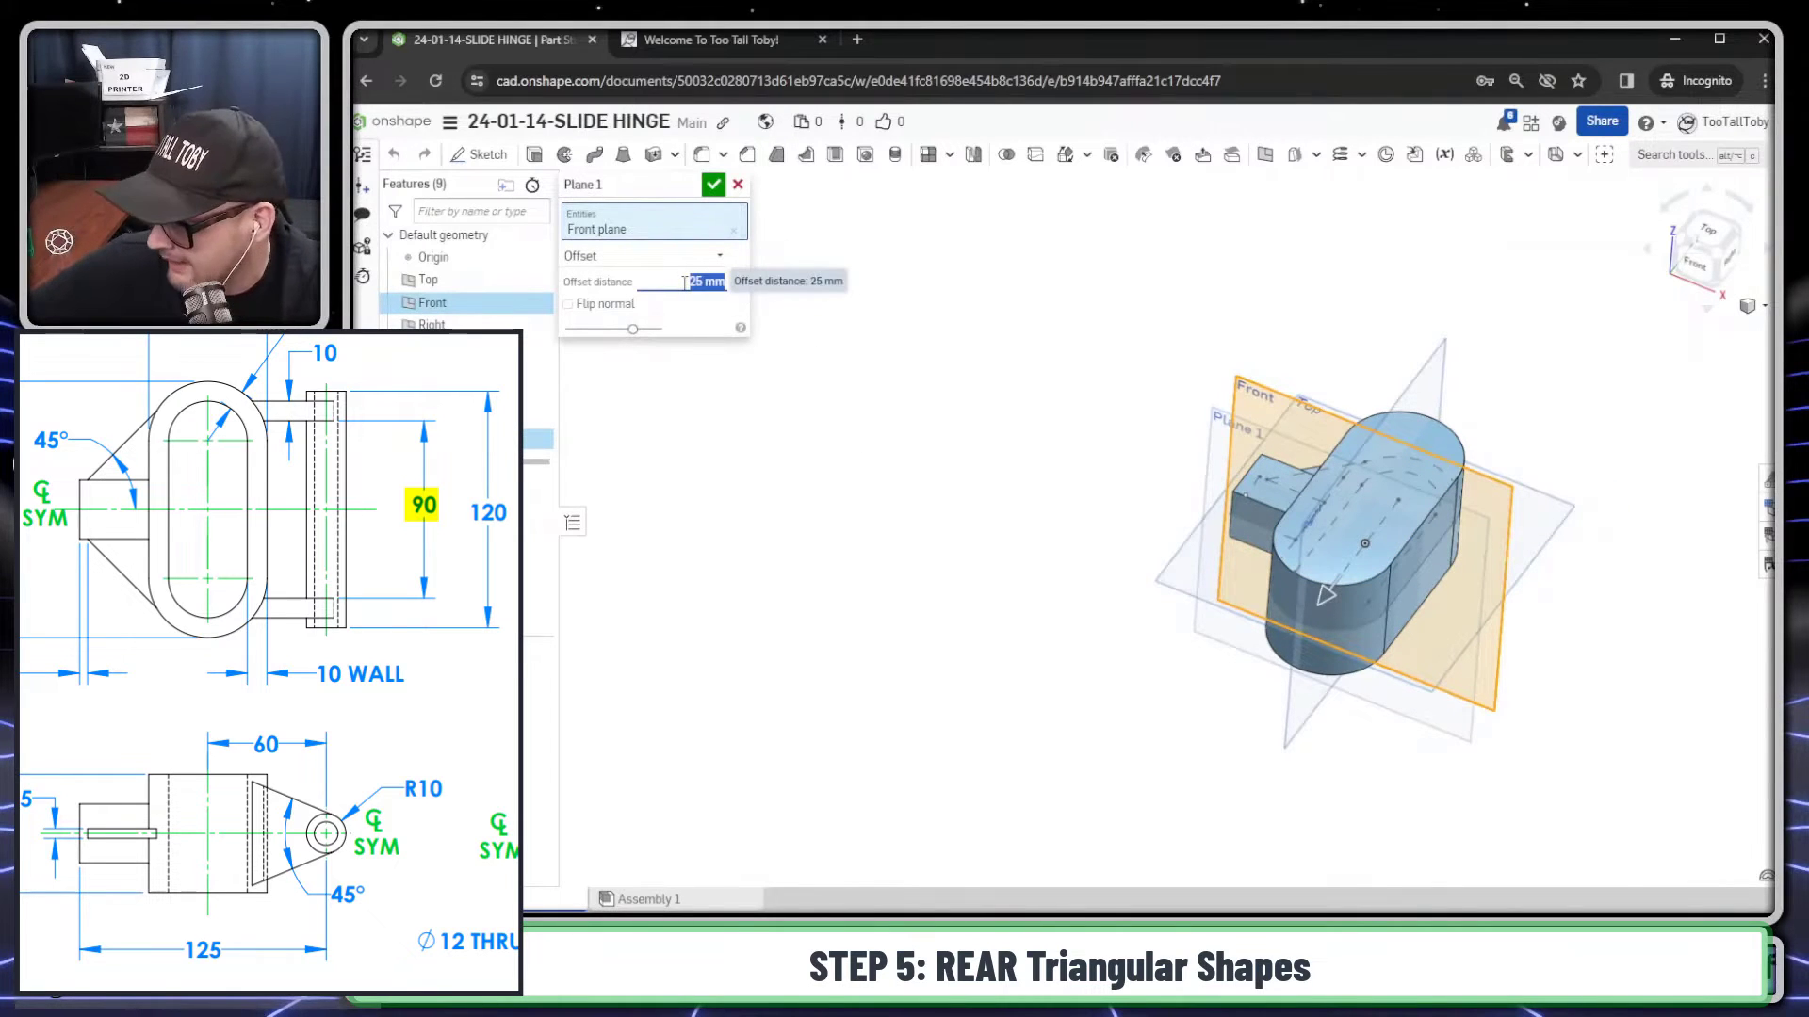
{"action": "type", "text": "90/2"}
{"action": "key", "text": "Return"}
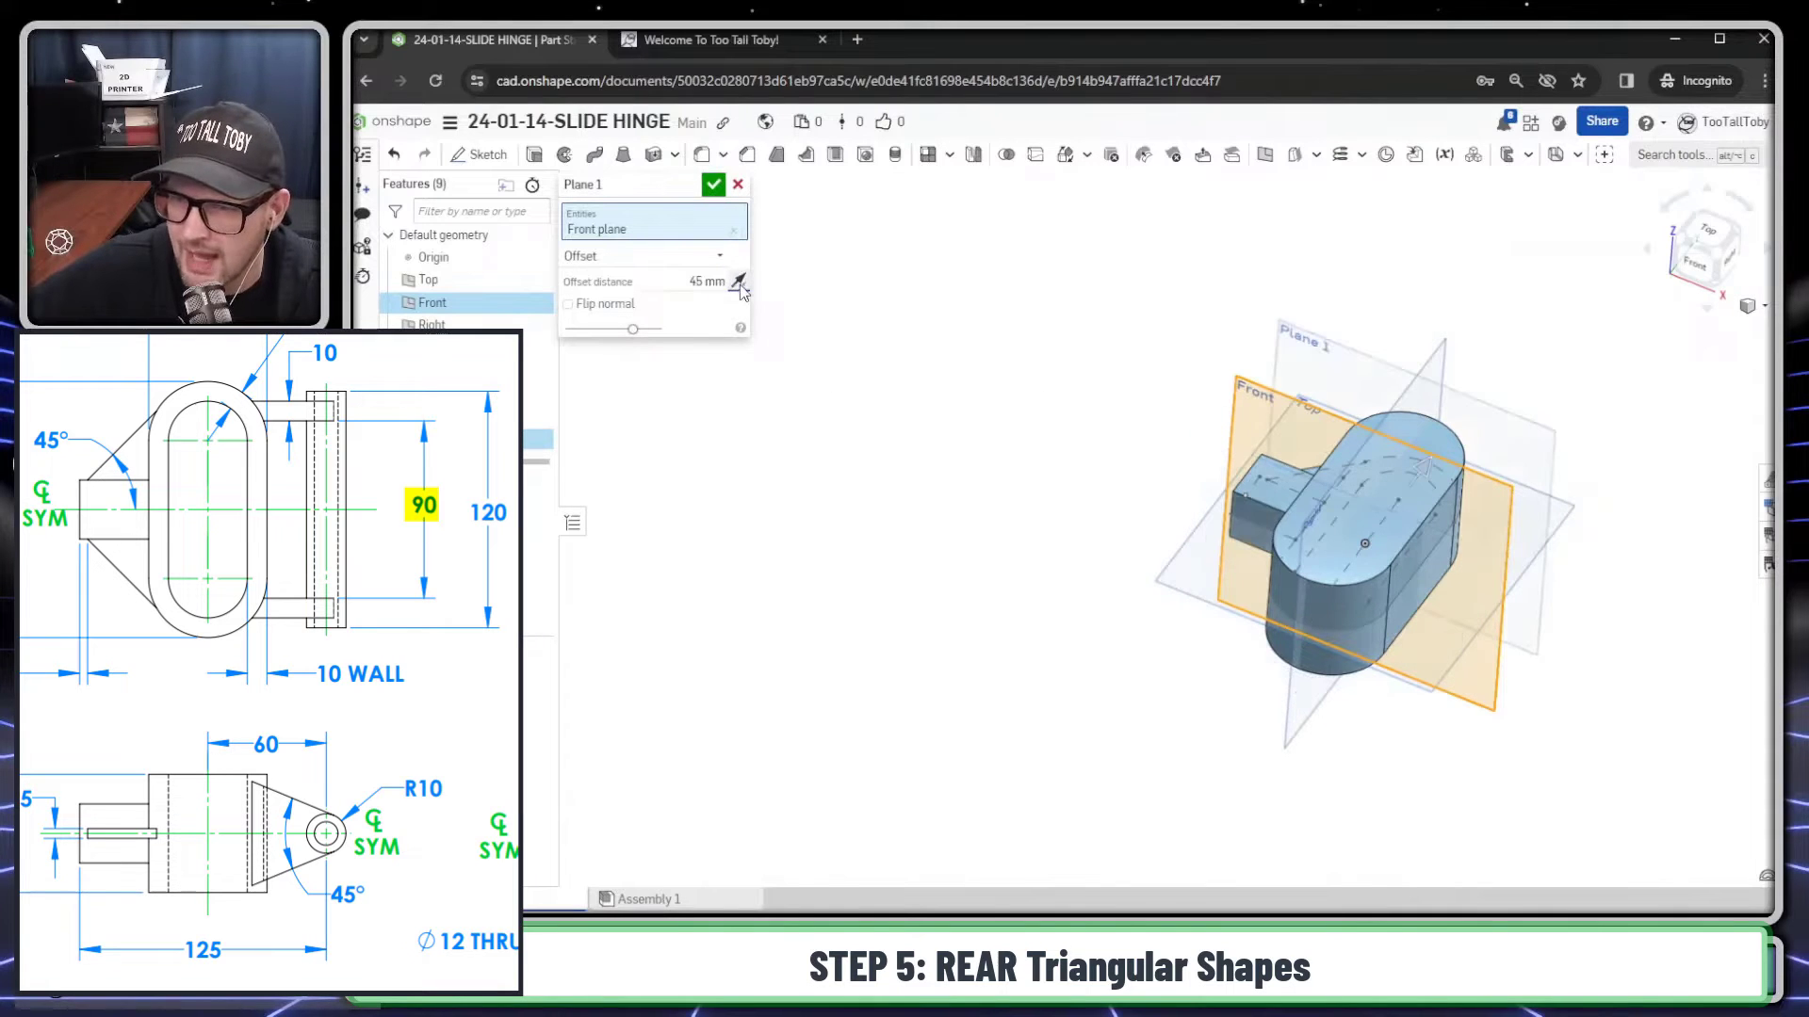
{"action": "left_click", "coordinate": [713, 185]}
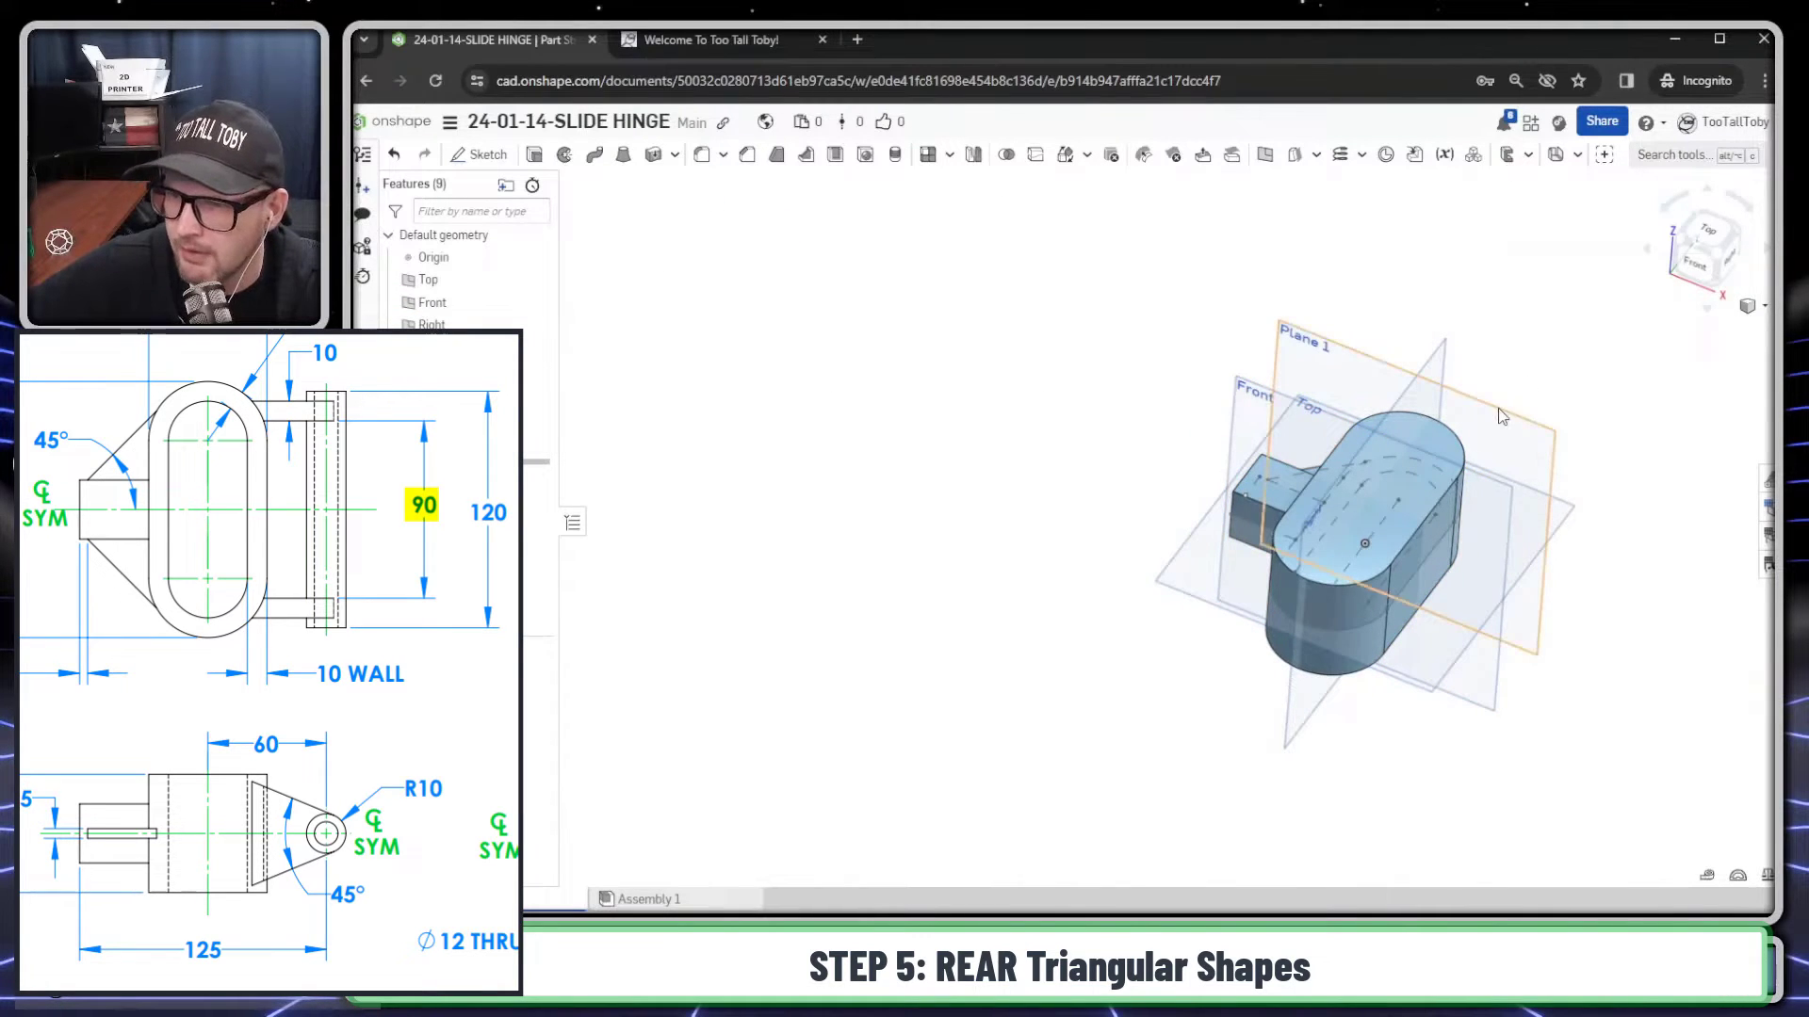
Step: Start a new sketch on Plane 1
{"action": "left_click", "coordinate": [1517, 407]}
{"action": "right_click", "coordinate": [1528, 391]}
{"action": "left_click", "coordinate": [1534, 376]}
Step: Draw a closed profile of a sloped side, a tangent rounded-tip arc, a lower side and a back line
{"action": "key", "text": "n"}
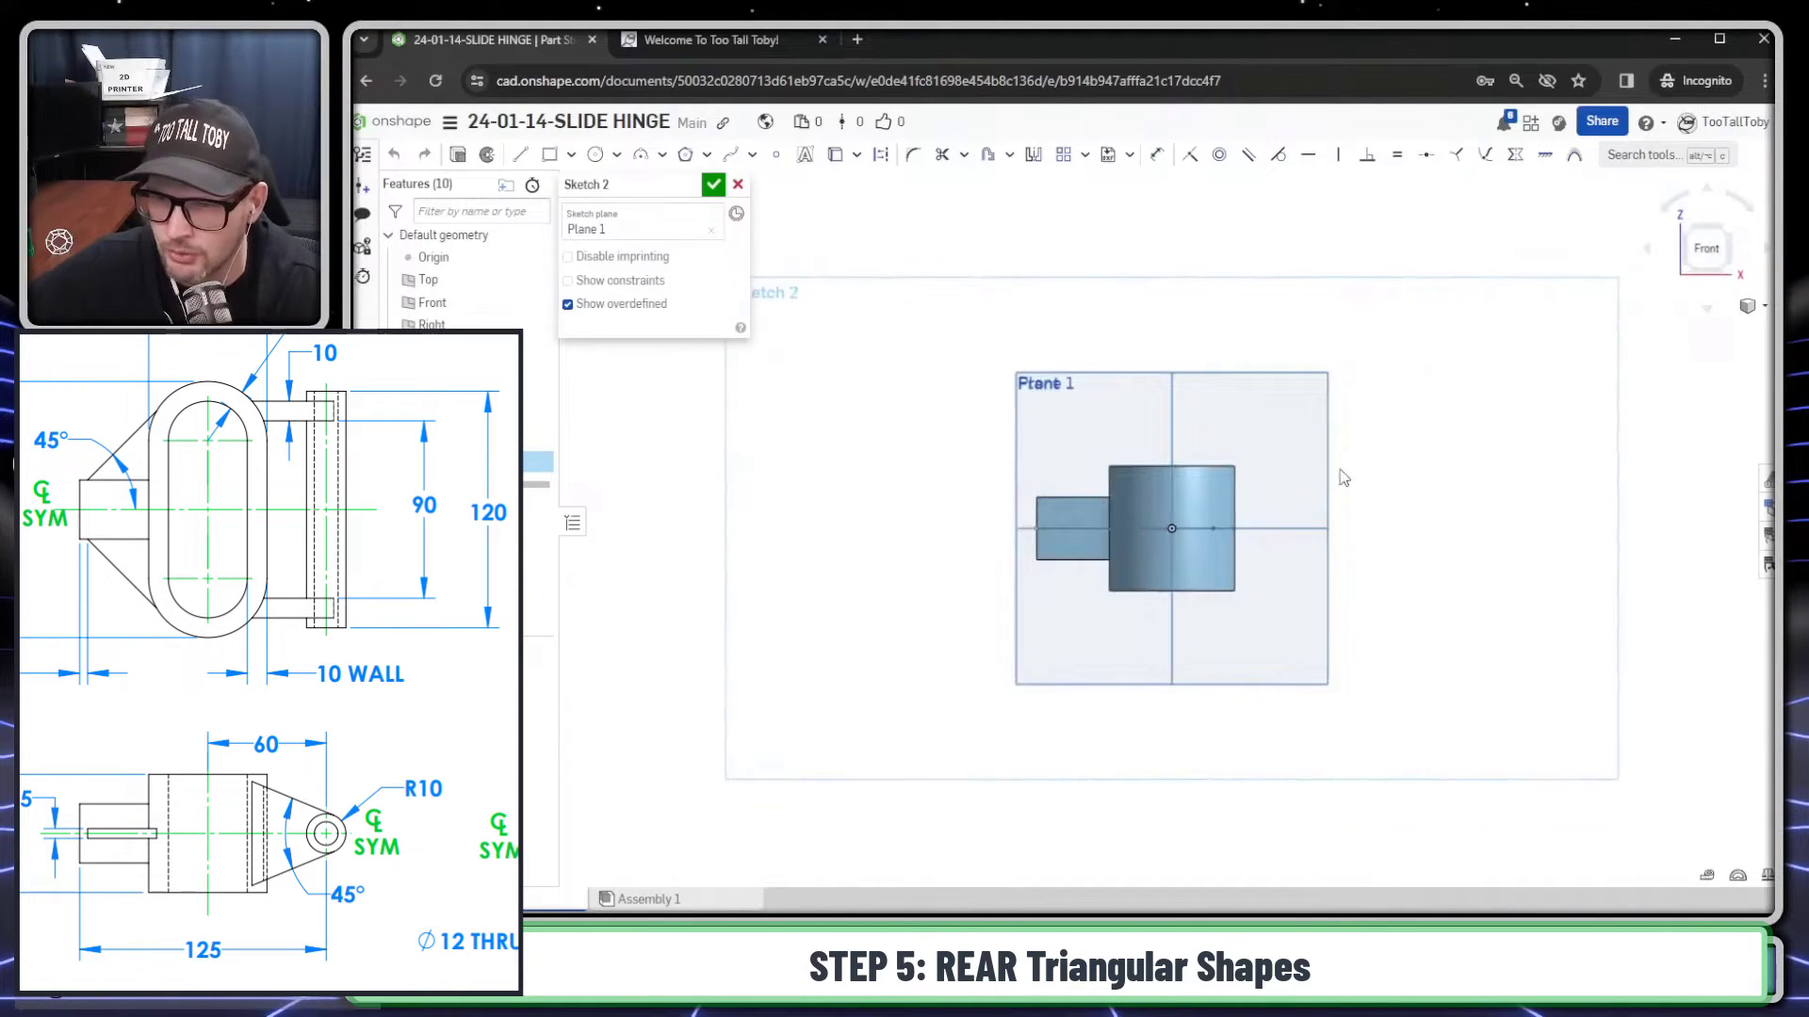
{"action": "scroll", "coordinate": [1328, 485], "scroll_direction": "up", "scroll_amount": 5}
{"action": "key", "text": "s"}
{"action": "left_click", "coordinate": [1217, 461]}
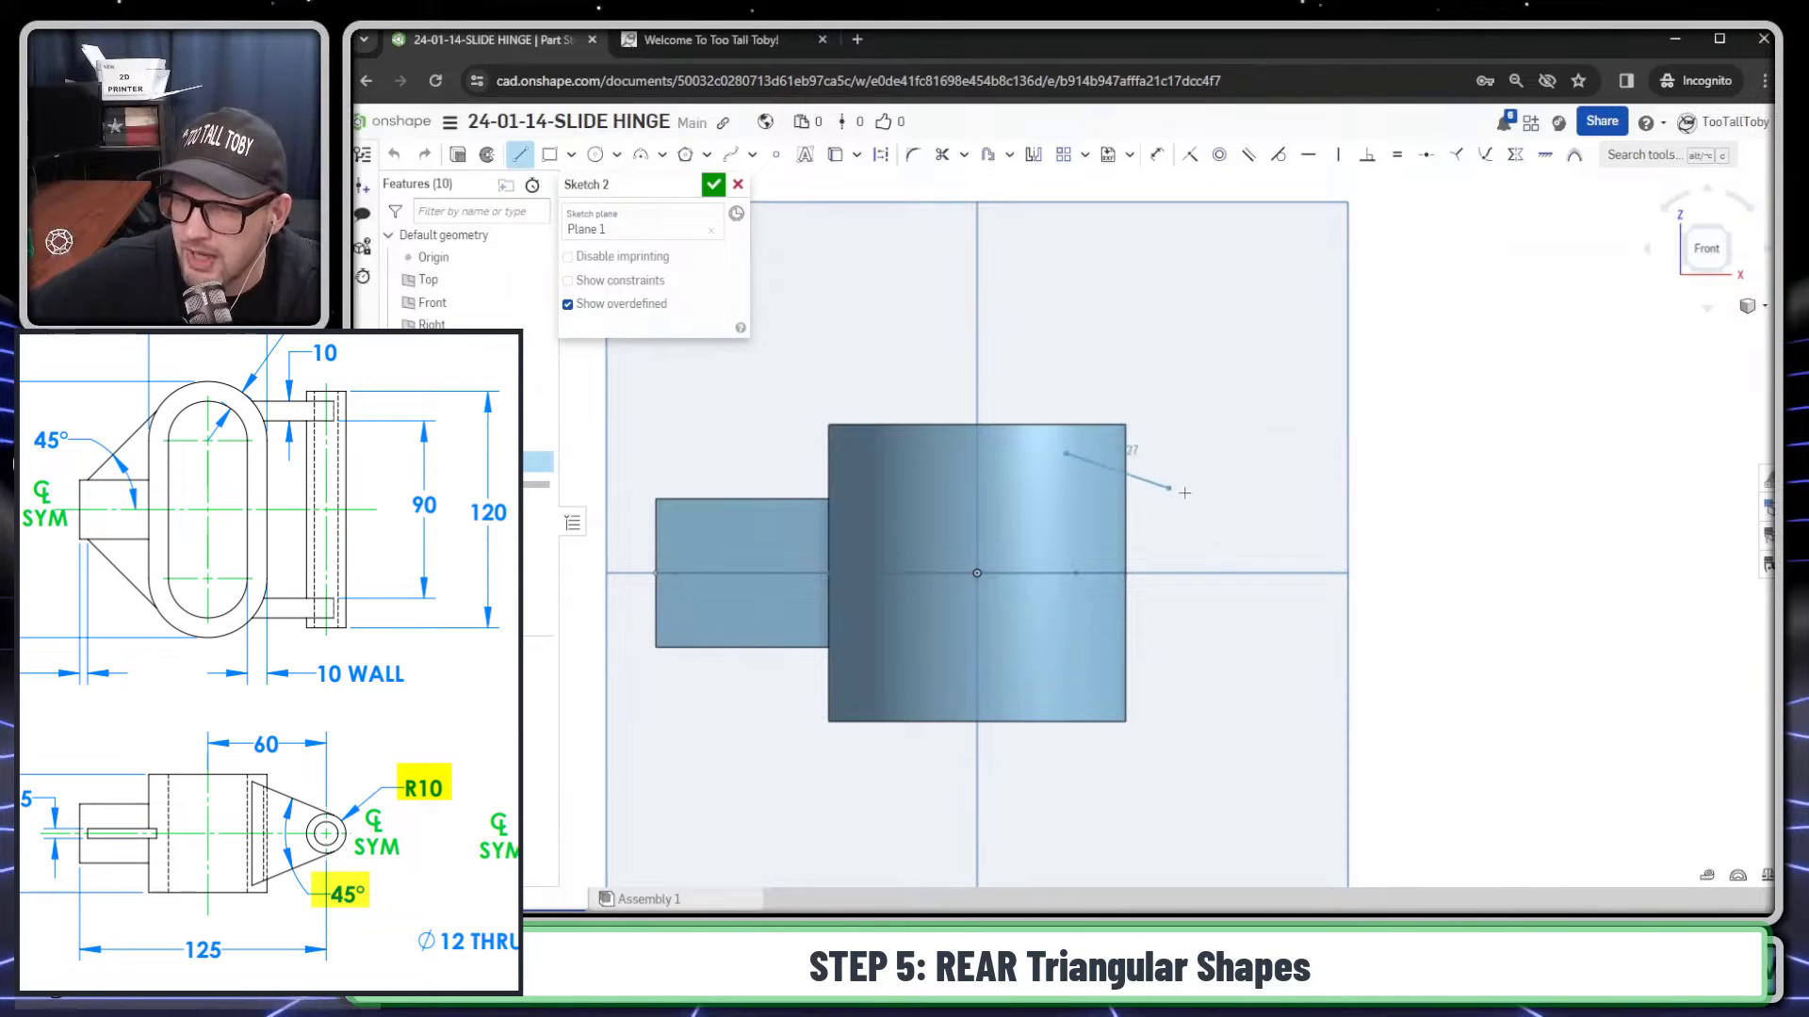
{"action": "left_click", "coordinate": [1232, 512]}
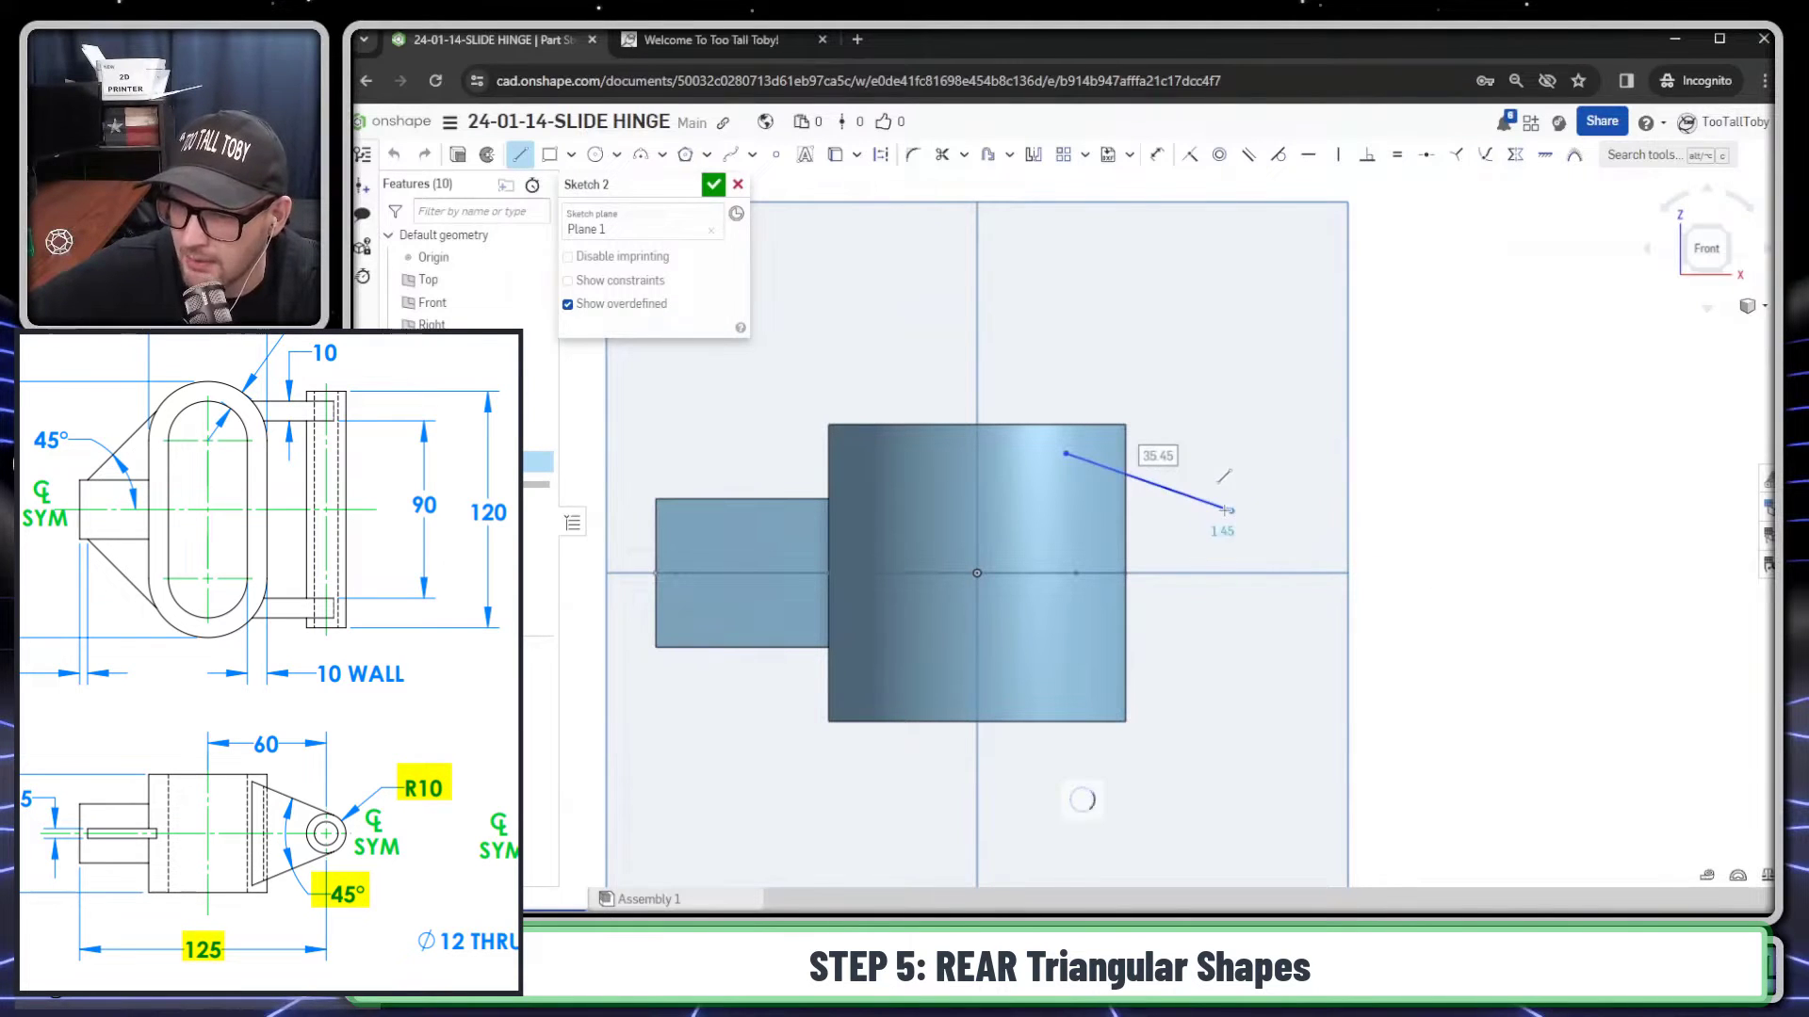
{"action": "key", "text": "t"}
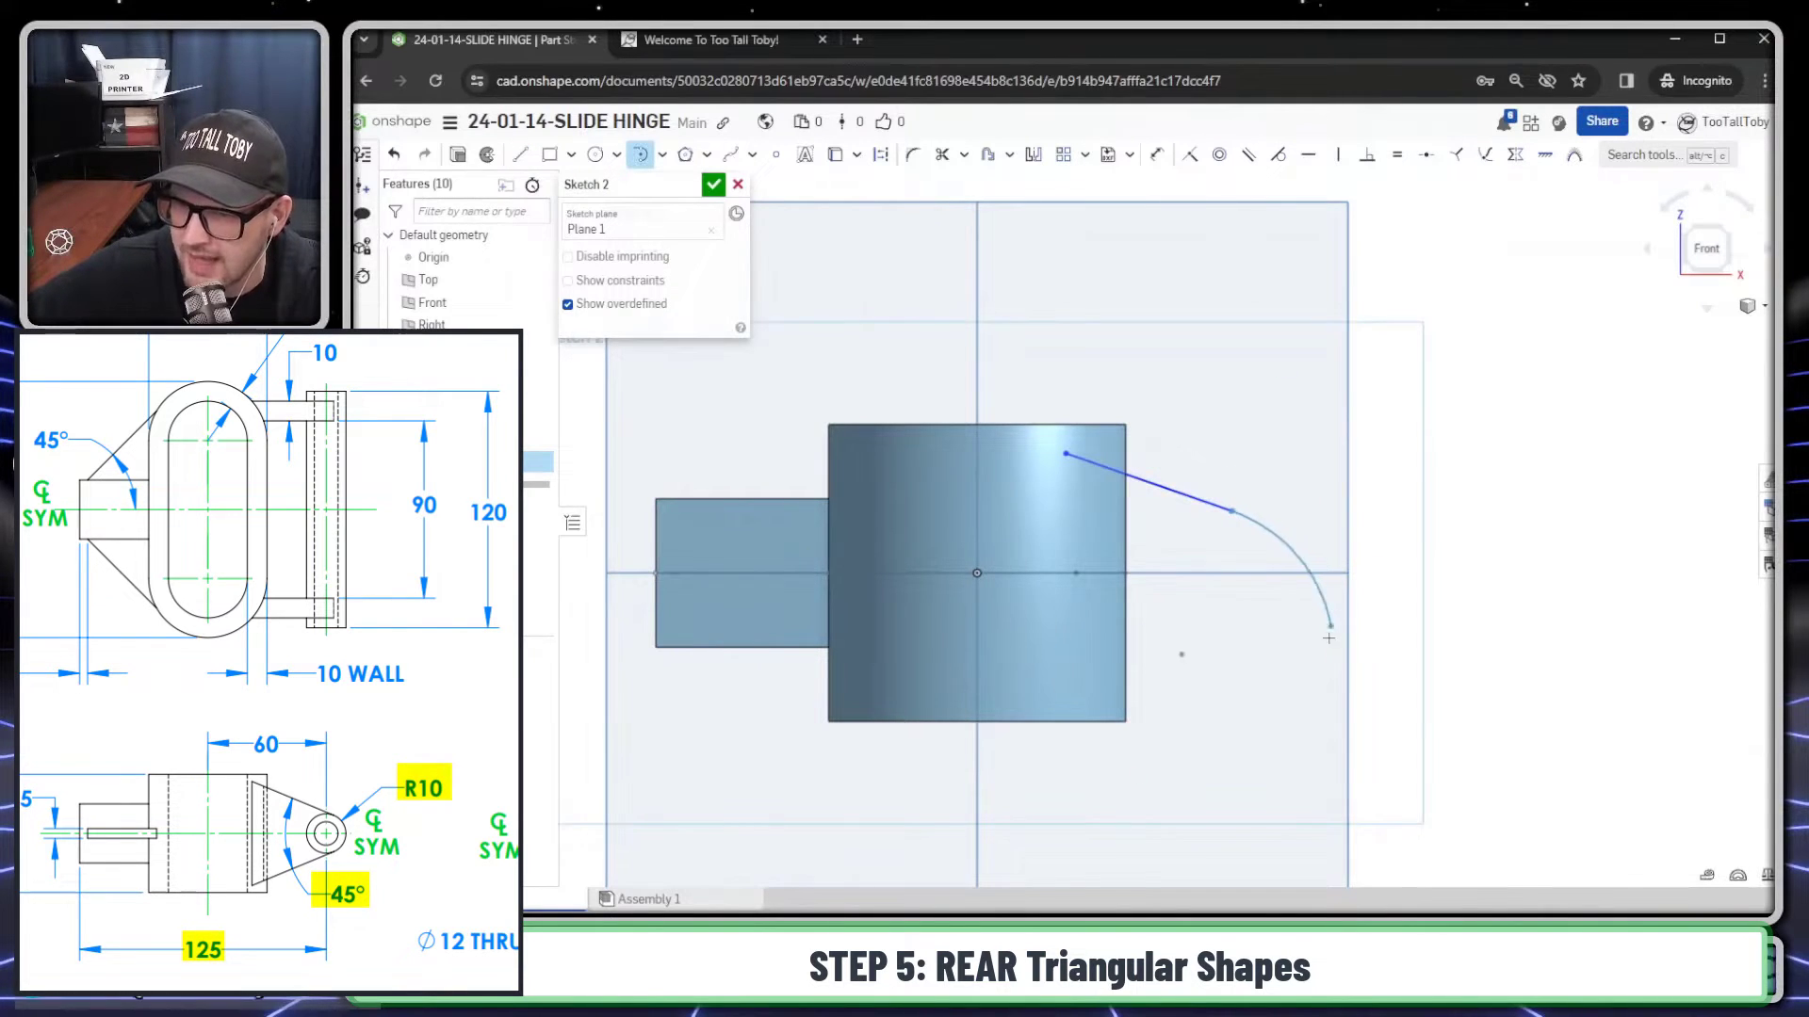
{"action": "left_click", "coordinate": [1241, 659]}
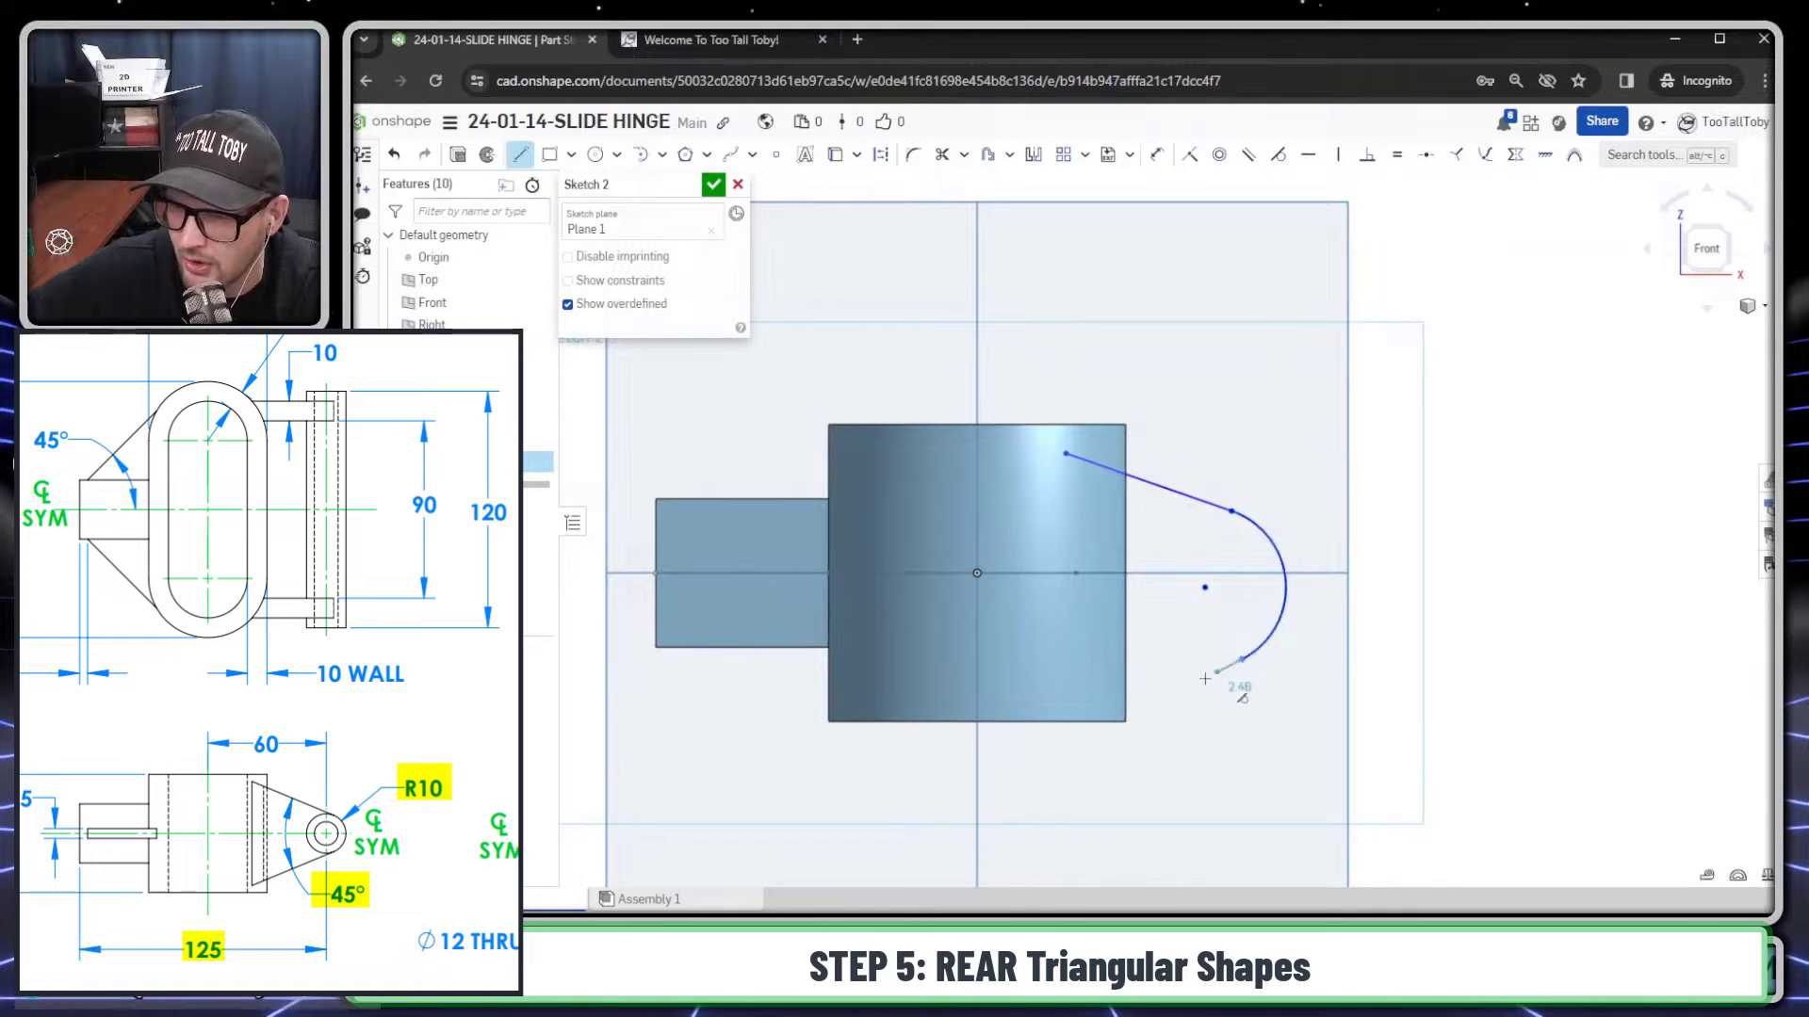
{"action": "left_click", "coordinate": [1084, 742]}
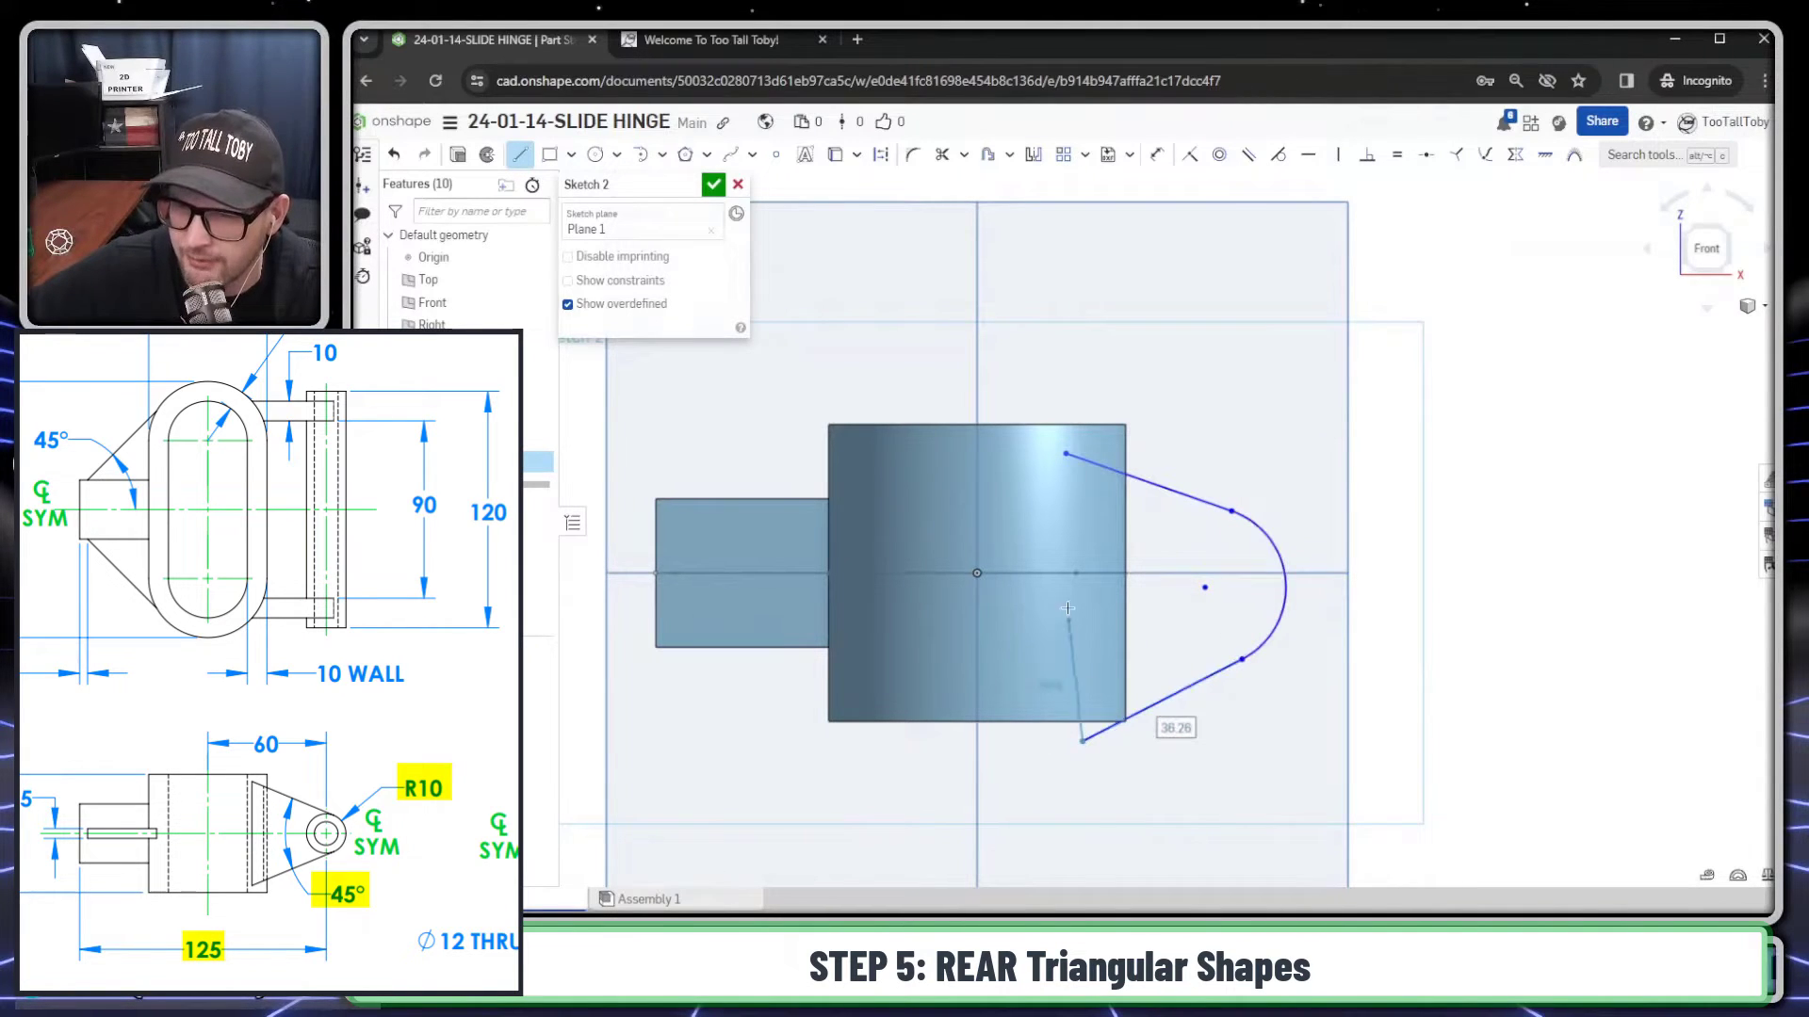
{"action": "left_click", "coordinate": [1065, 455]}
{"action": "key", "text": "Escape"}
Step: Make the back line vertical, the sides tangent to the arc, and the arc centre level with the origin
{"action": "left_click", "coordinate": [1078, 676]}
{"action": "key", "text": "v"}
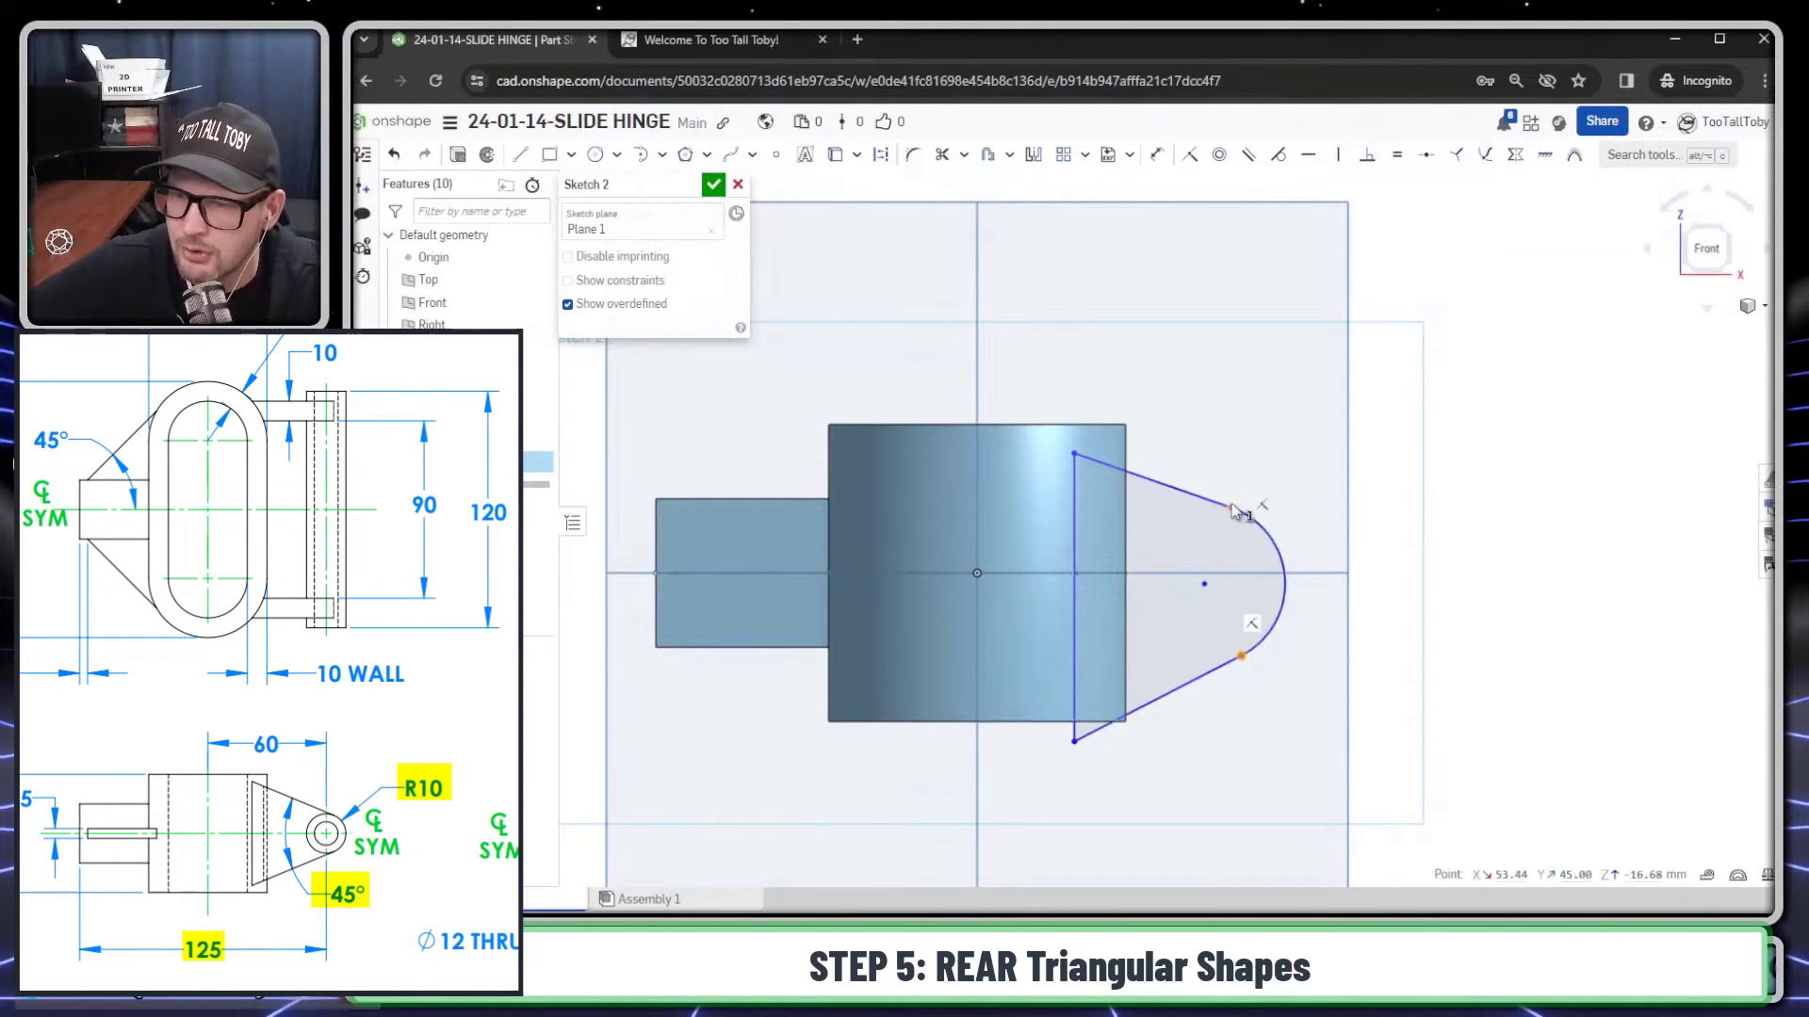
{"action": "left_click", "coordinate": [1258, 542]}
{"action": "key", "text": "t"}
{"action": "left_click", "coordinate": [976, 573]}
{"action": "left_click", "coordinate": [1205, 585]}
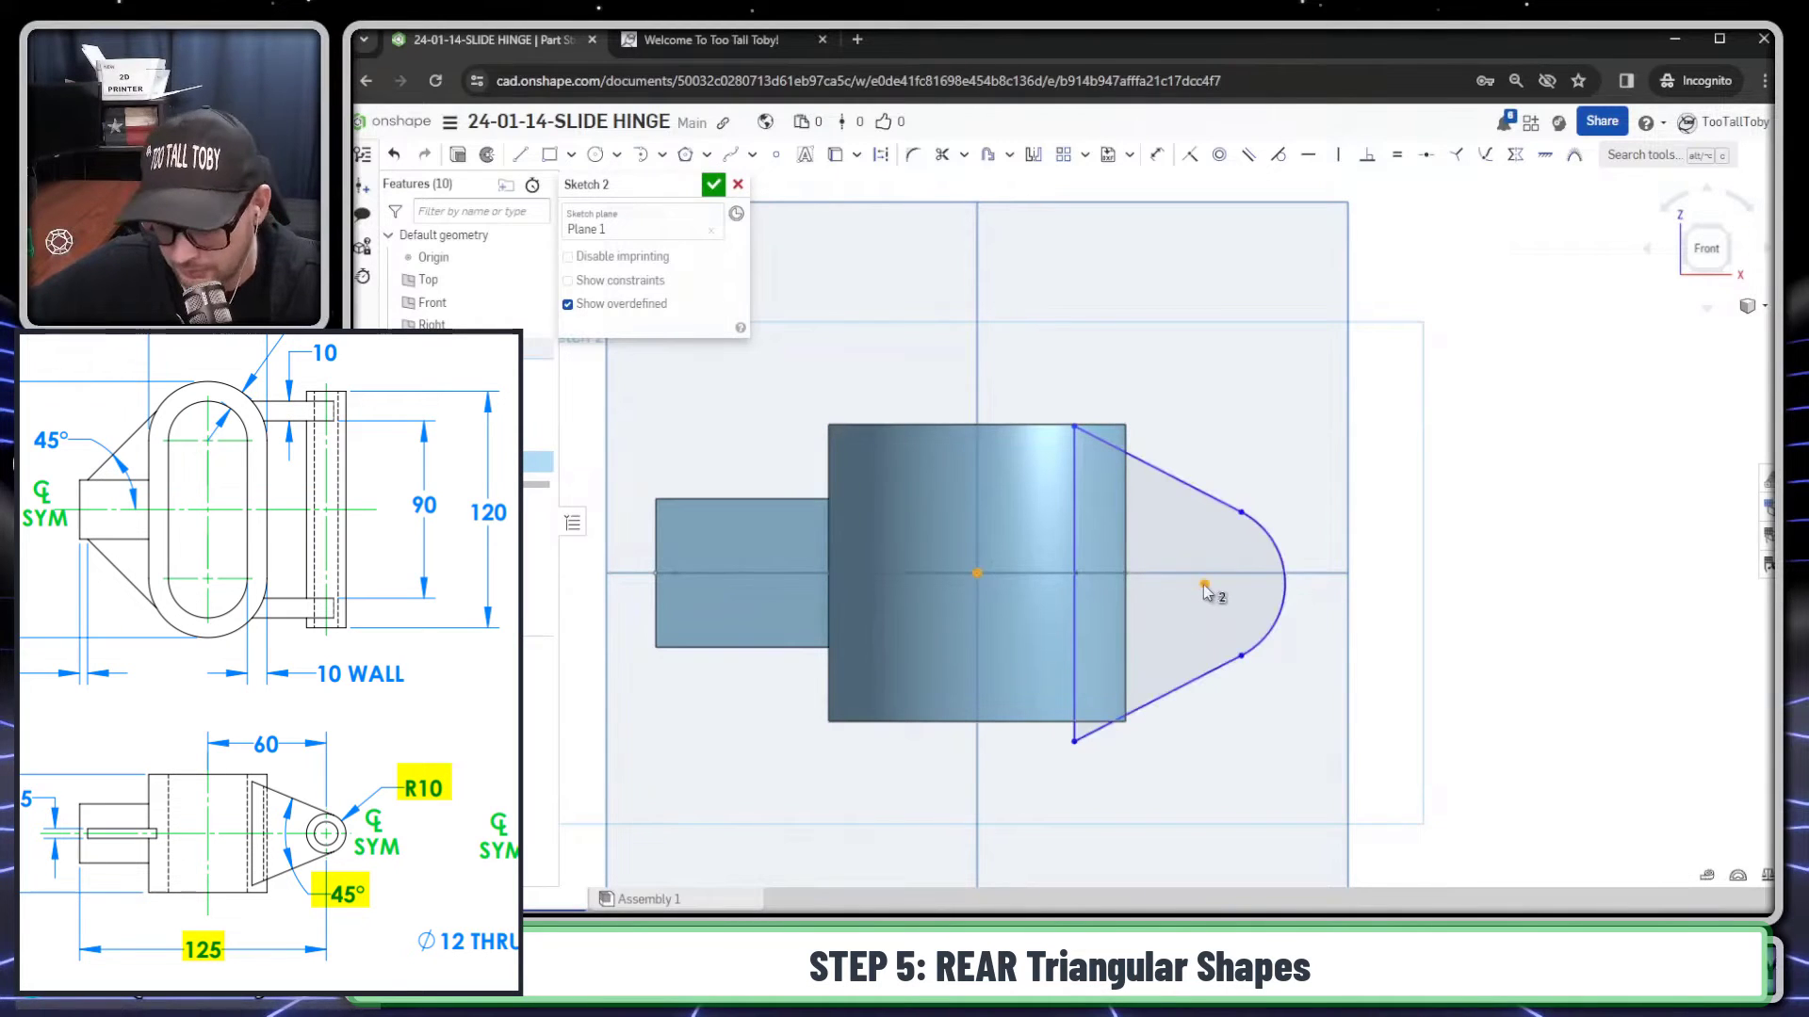
{"action": "key", "text": "h"}
{"action": "mouse_move", "coordinate": [1251, 513]}
{"action": "left_mouse_down"}
{"action": "mouse_move", "coordinate": [1272, 498]}
{"action": "mouse_move", "coordinate": [1253, 542]}
{"action": "mouse_move", "coordinate": [1269, 488]}
{"action": "left_mouse_up"}
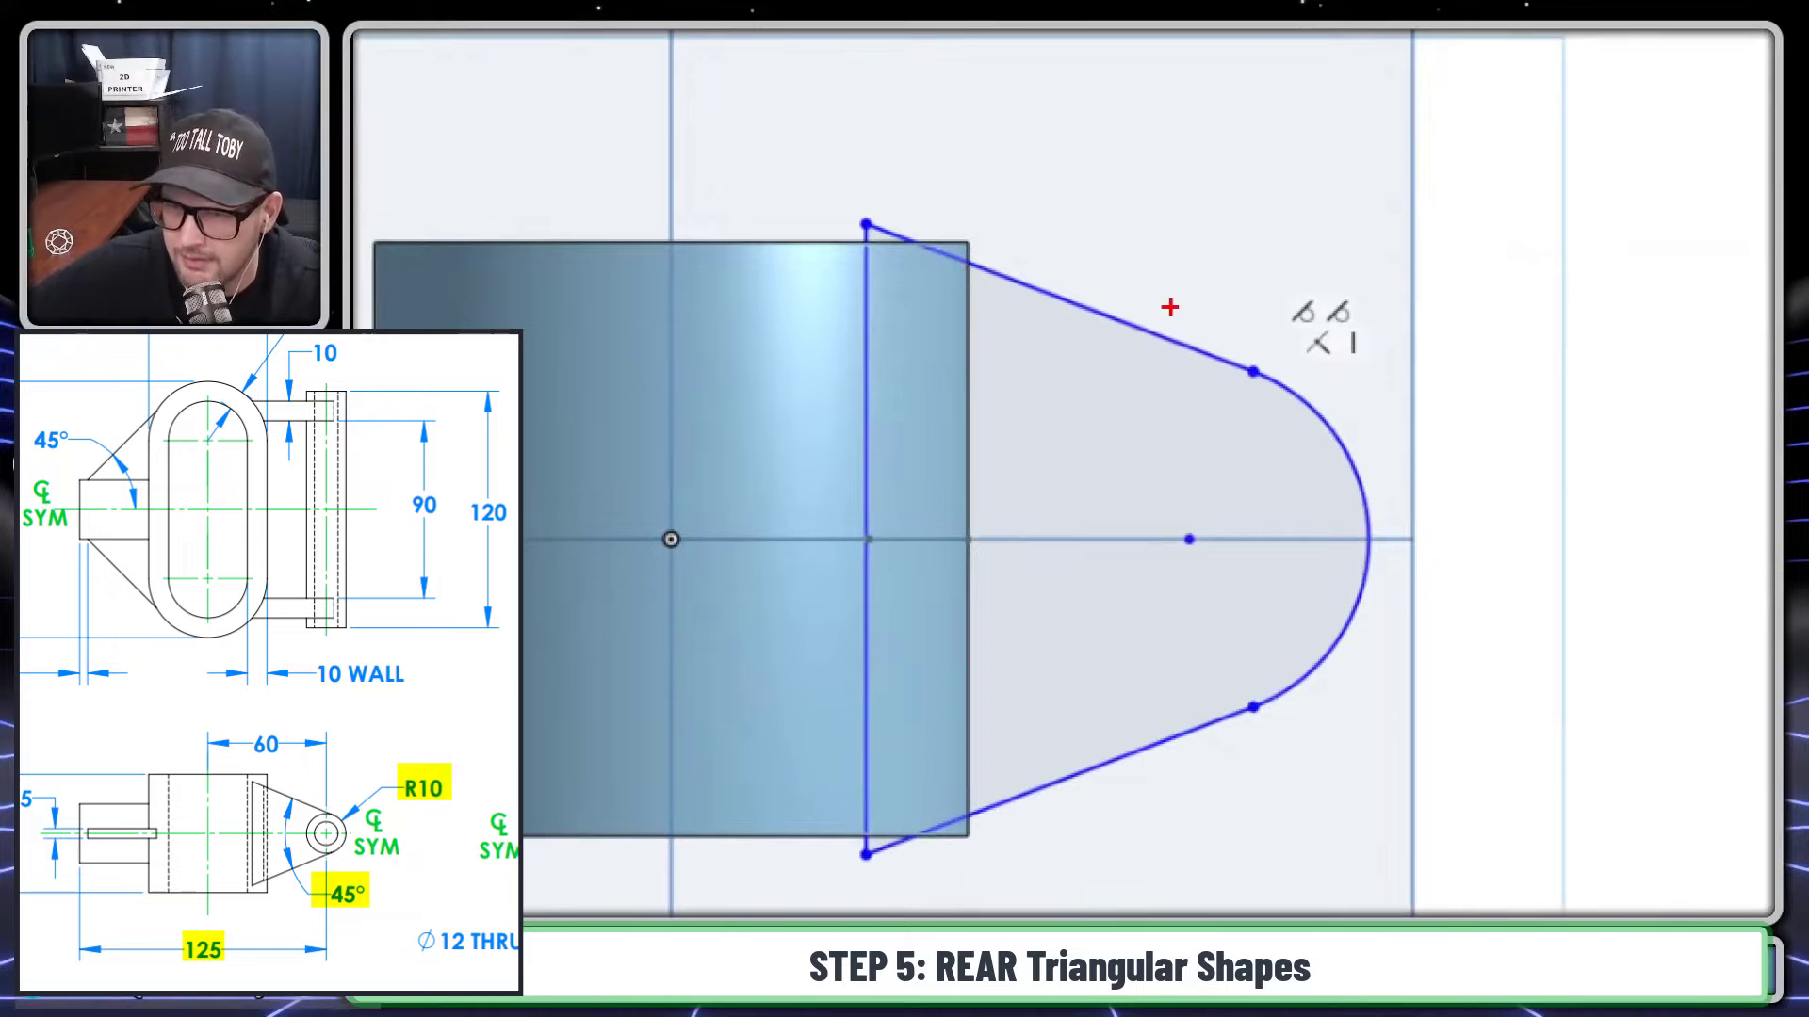
{"action": "left_click_drag", "start_coordinate": [1209, 325], "coordinate": [1368, 216]}
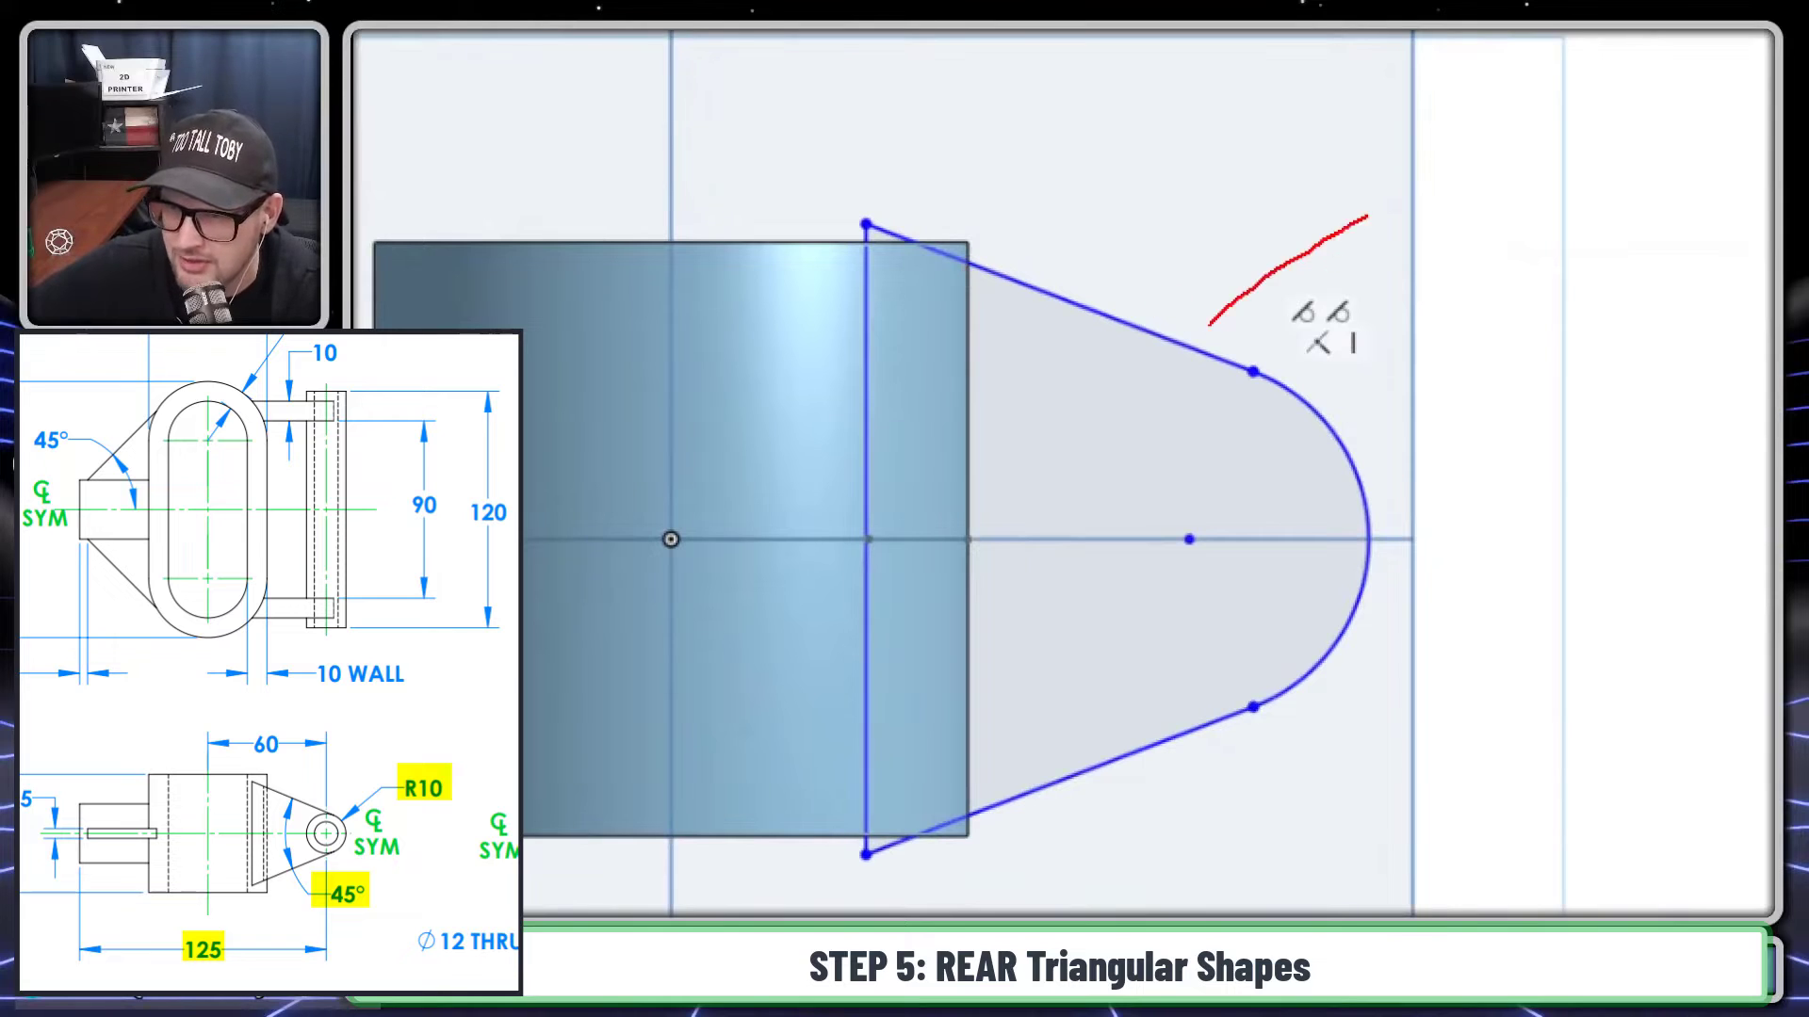
{"action": "left_click_drag", "start_coordinate": [1378, 700], "coordinate": [1641, 782]}
{"action": "left_click_drag", "start_coordinate": [1225, 767], "coordinate": [1321, 888]}
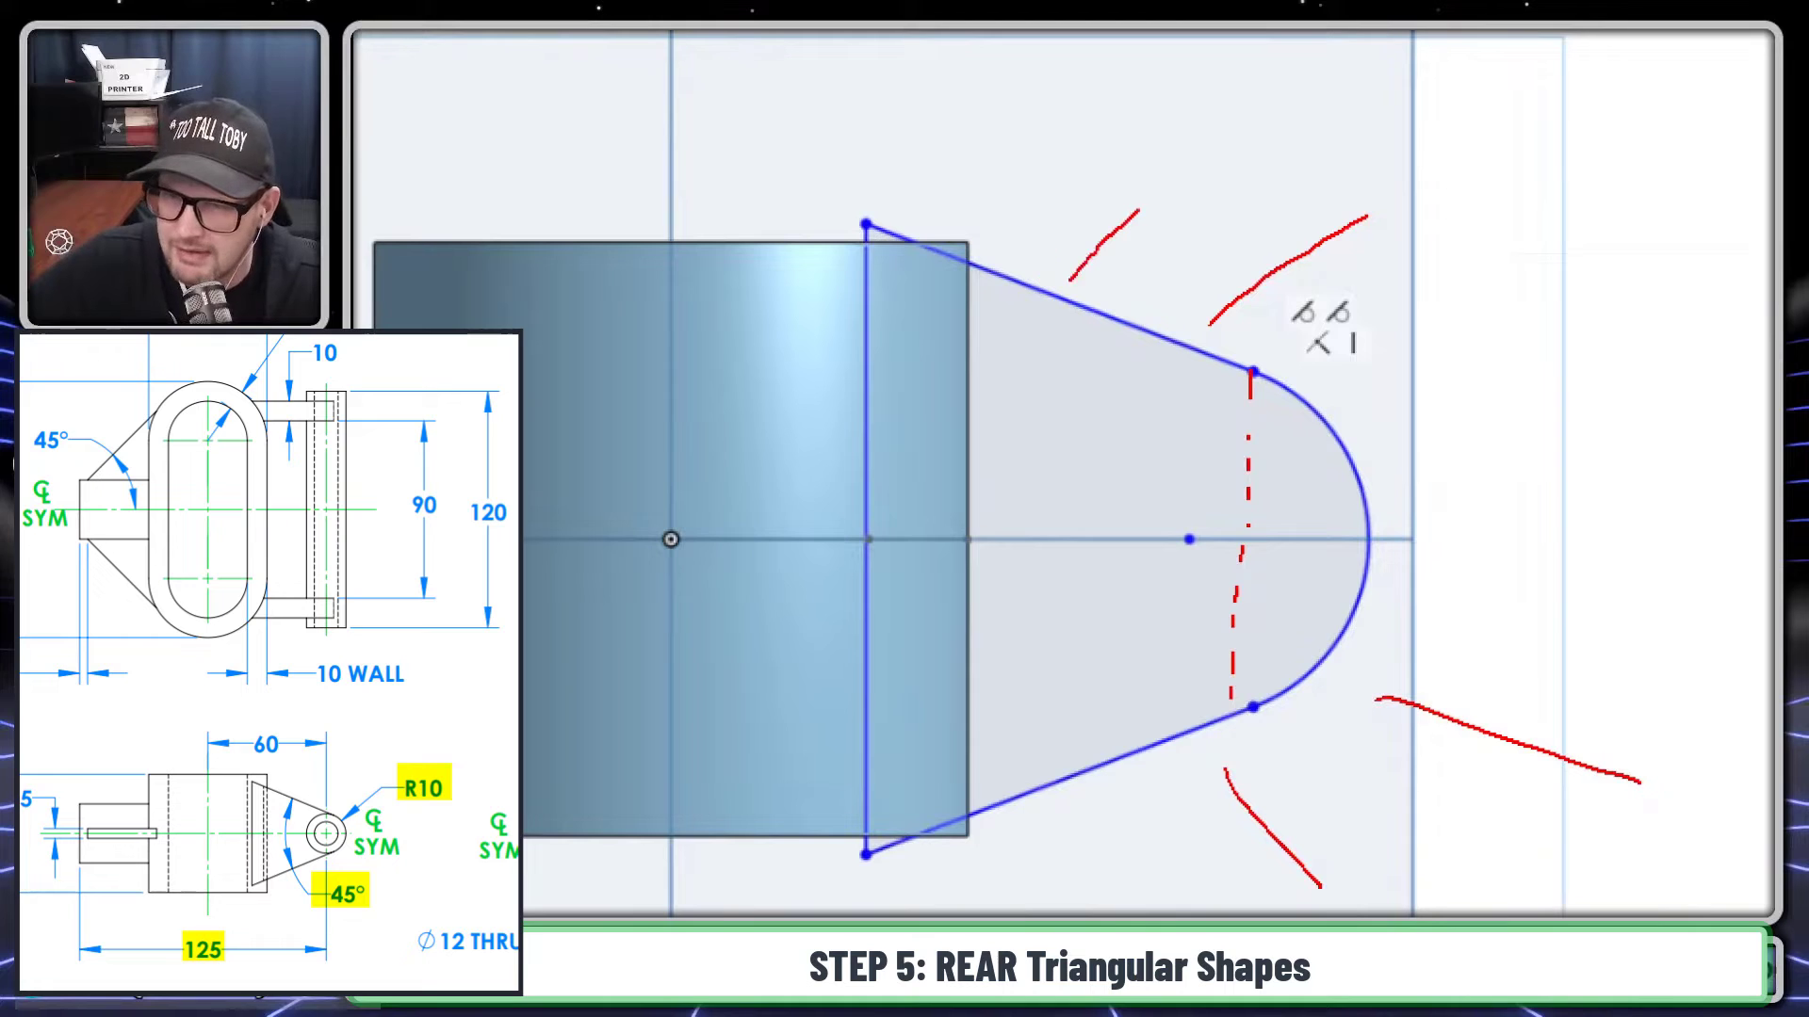
{"action": "left_click_drag", "start_coordinate": [1114, 770], "coordinate": [1166, 852]}
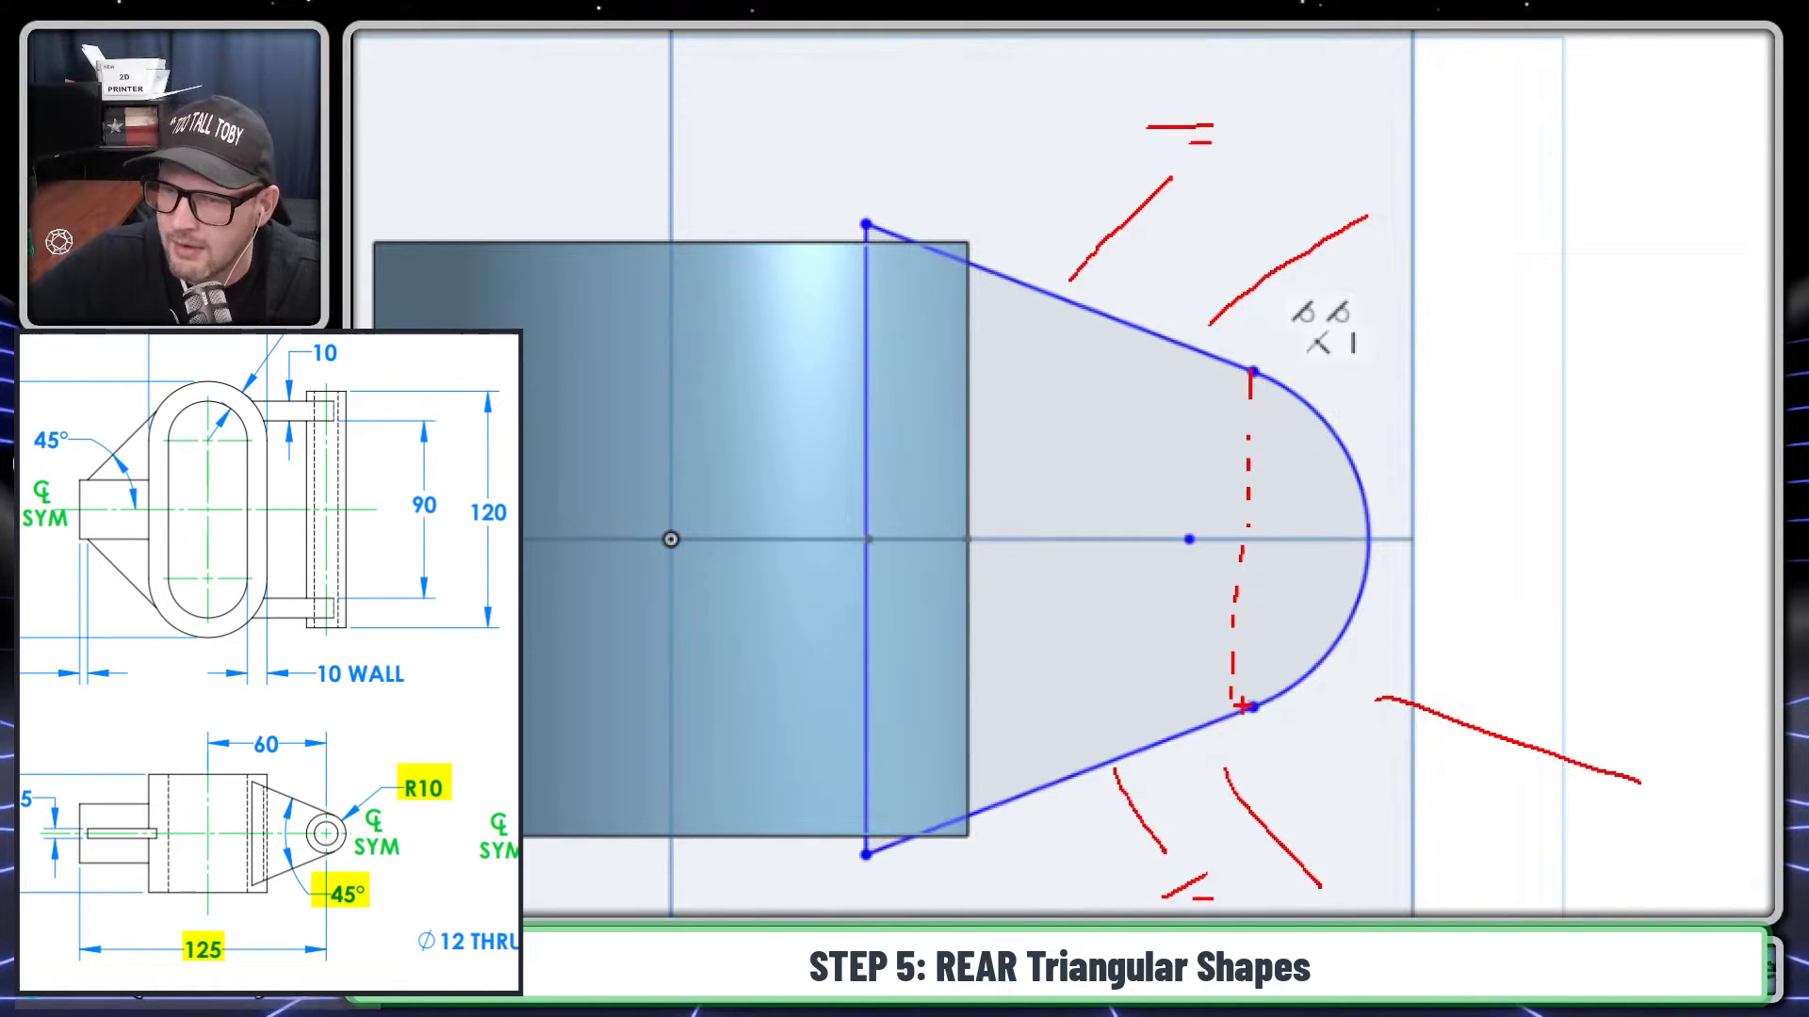
{"action": "mouse_move", "coordinate": [1233, 342]}
{"action": "left_mouse_down"}
{"action": "mouse_move", "coordinate": [1239, 723]}
{"action": "mouse_move", "coordinate": [1275, 525]}
{"action": "mouse_move", "coordinate": [1249, 292]}
{"action": "left_mouse_up"}
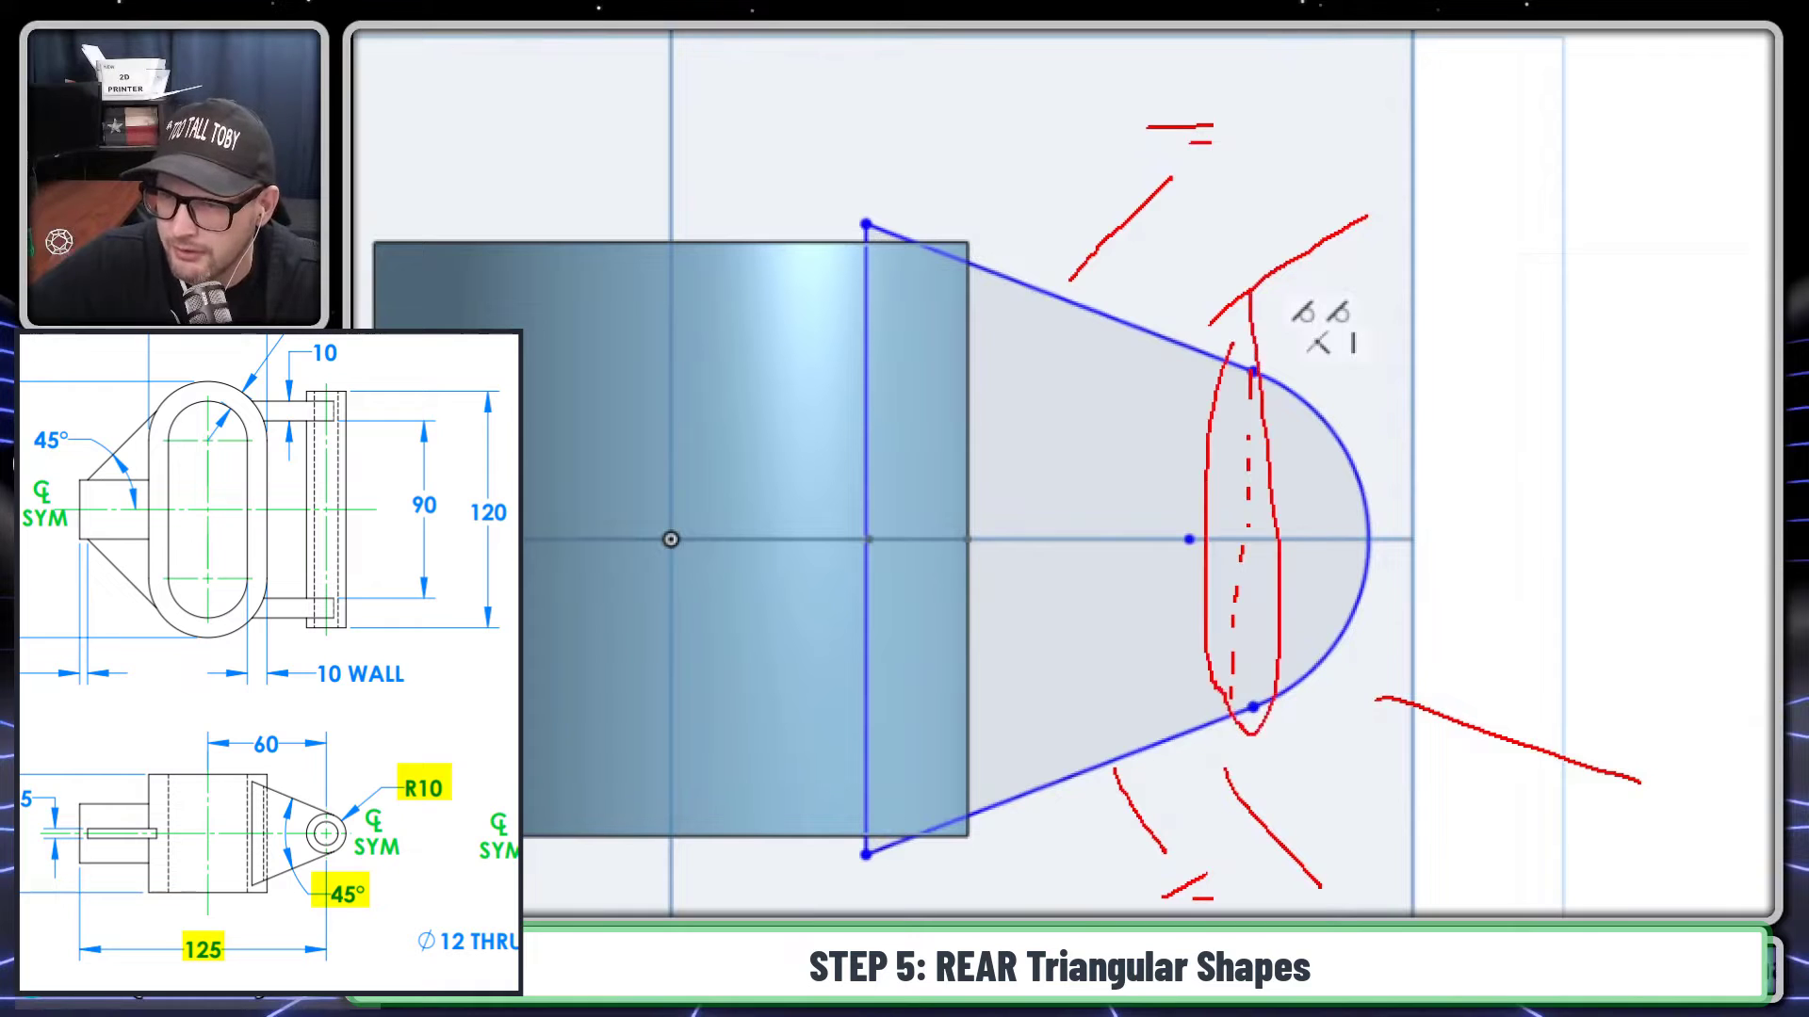
{"action": "key", "text": "Escape"}
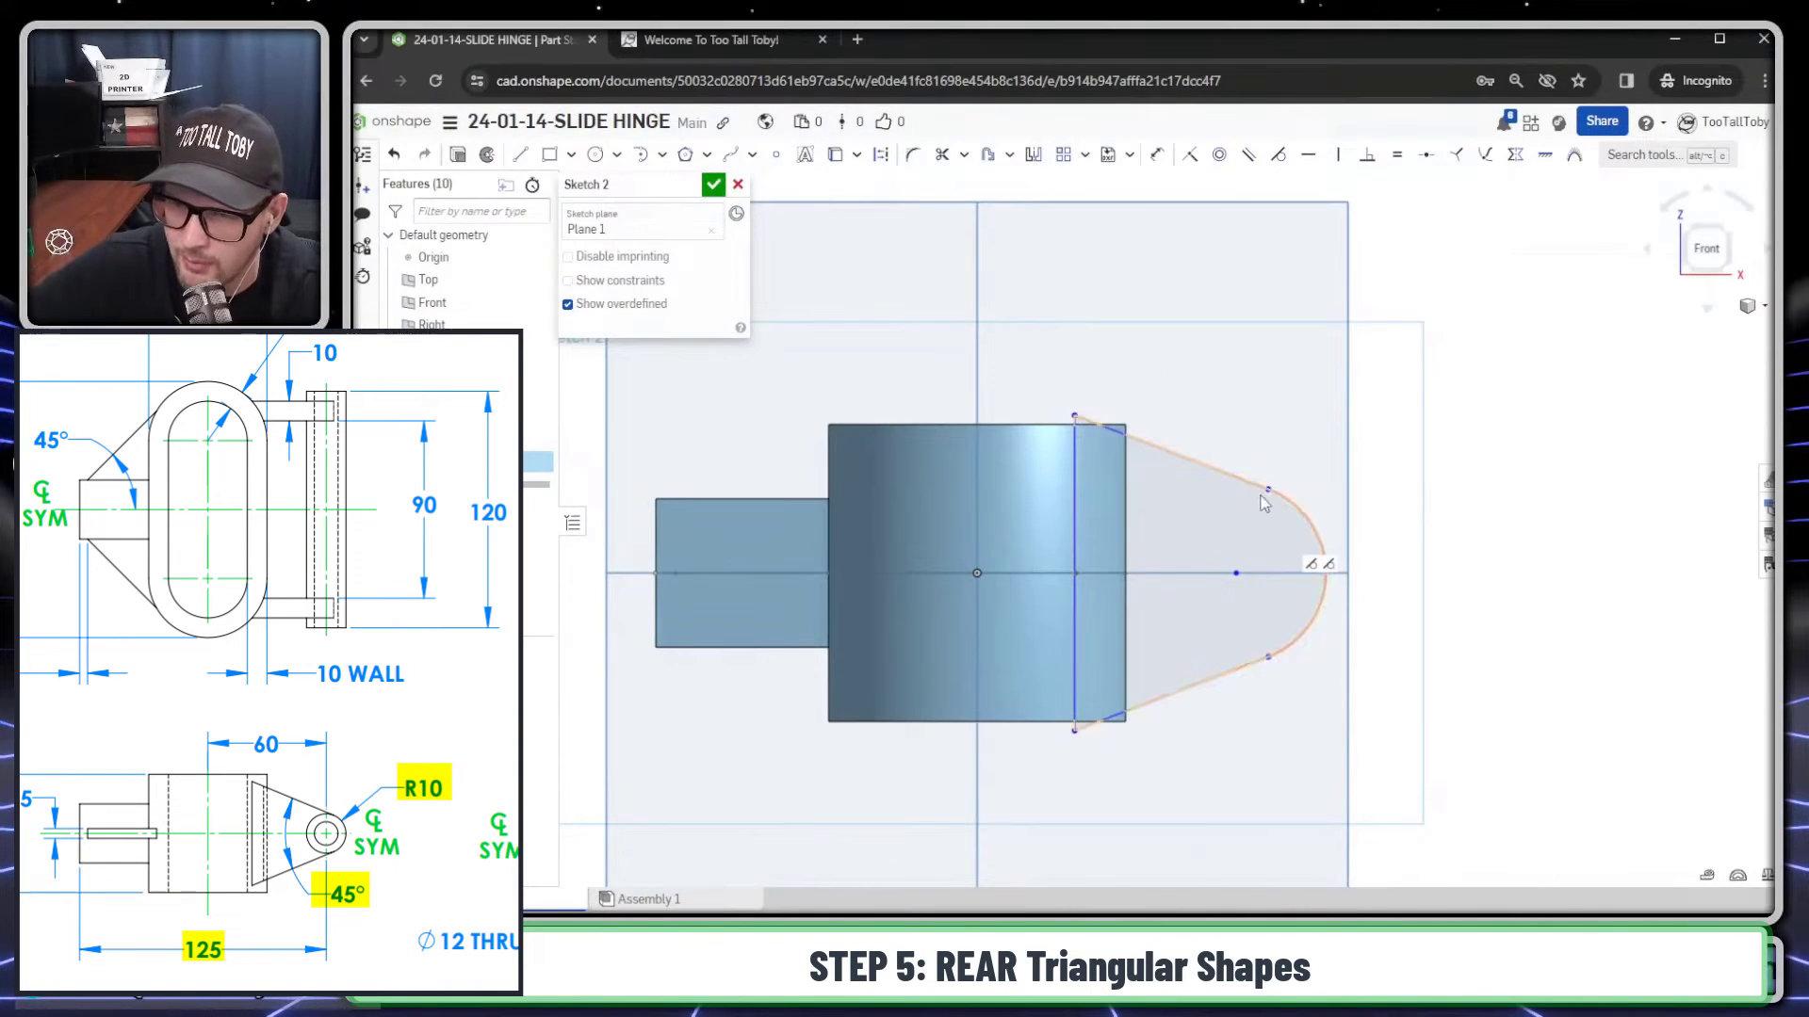
Step: Dimension the rounded tip arc to a 10 mm radius
{"action": "mouse_move", "coordinate": [1269, 498]}
{"action": "left_mouse_down"}
{"action": "mouse_move", "coordinate": [1206, 556]}
{"action": "mouse_move", "coordinate": [1275, 493]}
{"action": "mouse_move", "coordinate": [1273, 539]}
{"action": "mouse_move", "coordinate": [1278, 515]}
{"action": "left_mouse_up"}
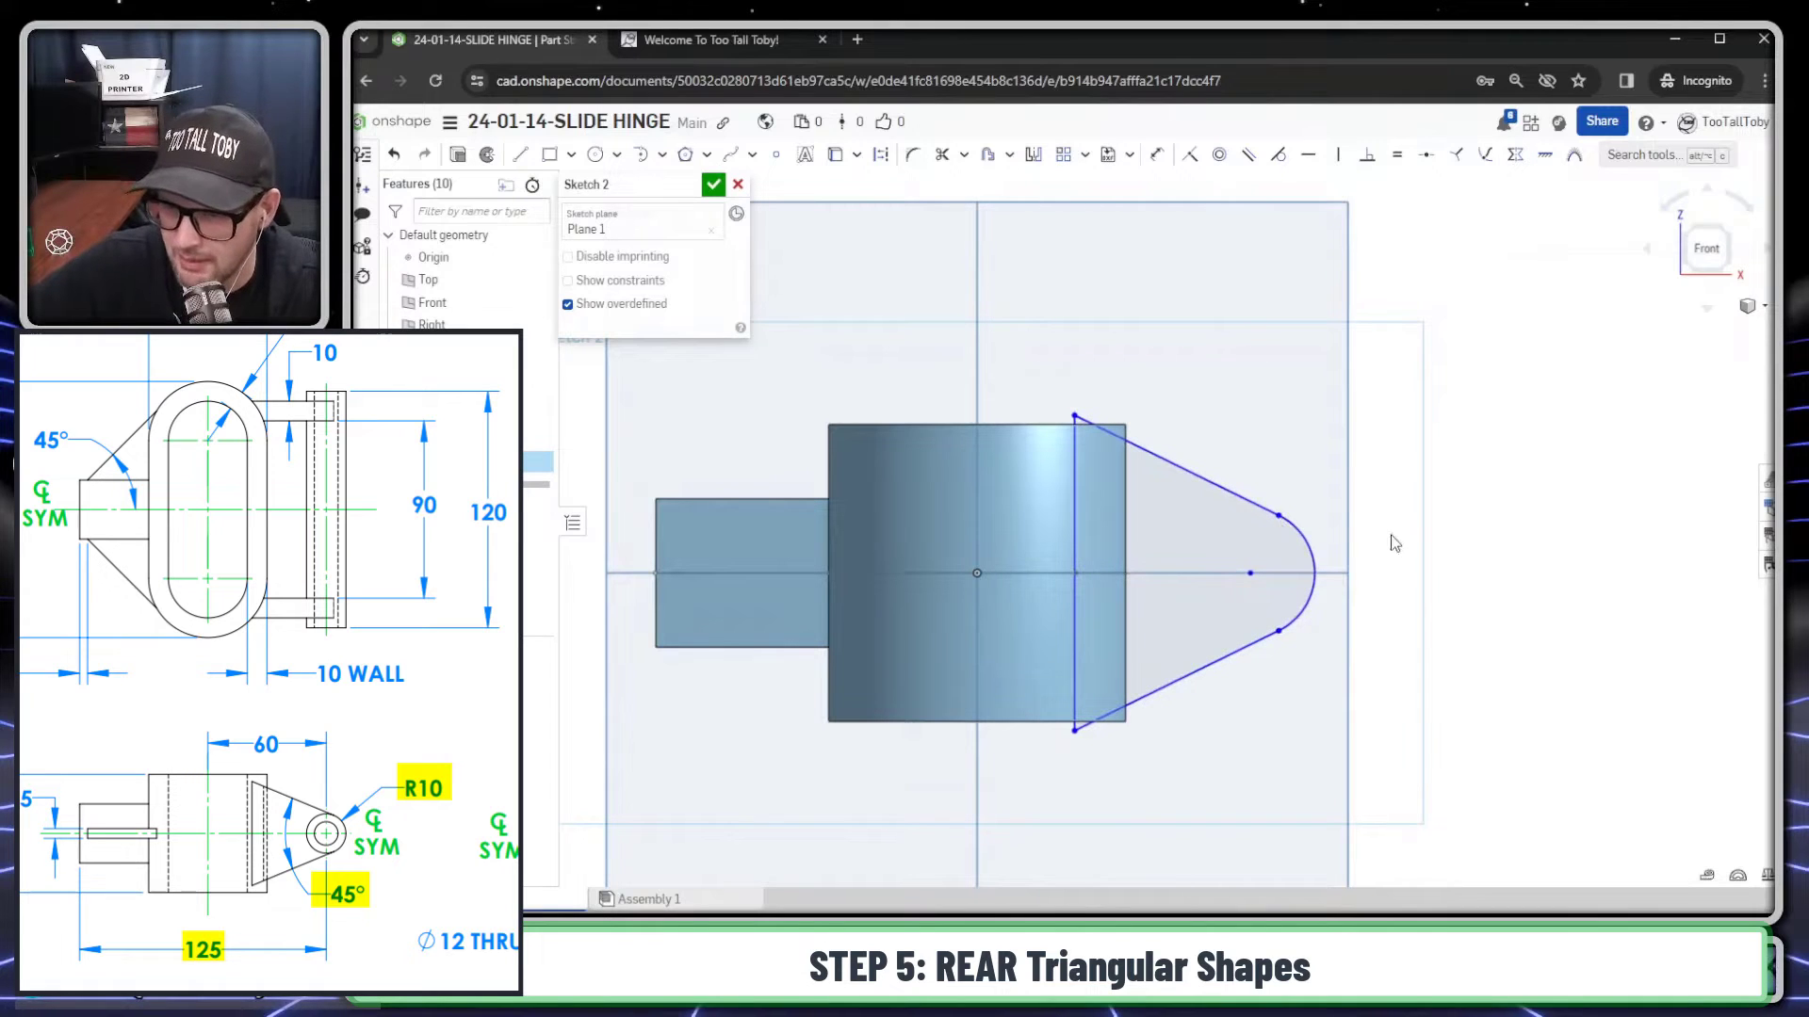
{"action": "key", "text": "s"}
{"action": "left_click", "coordinate": [1476, 575]}
{"action": "left_click", "coordinate": [1307, 542]}
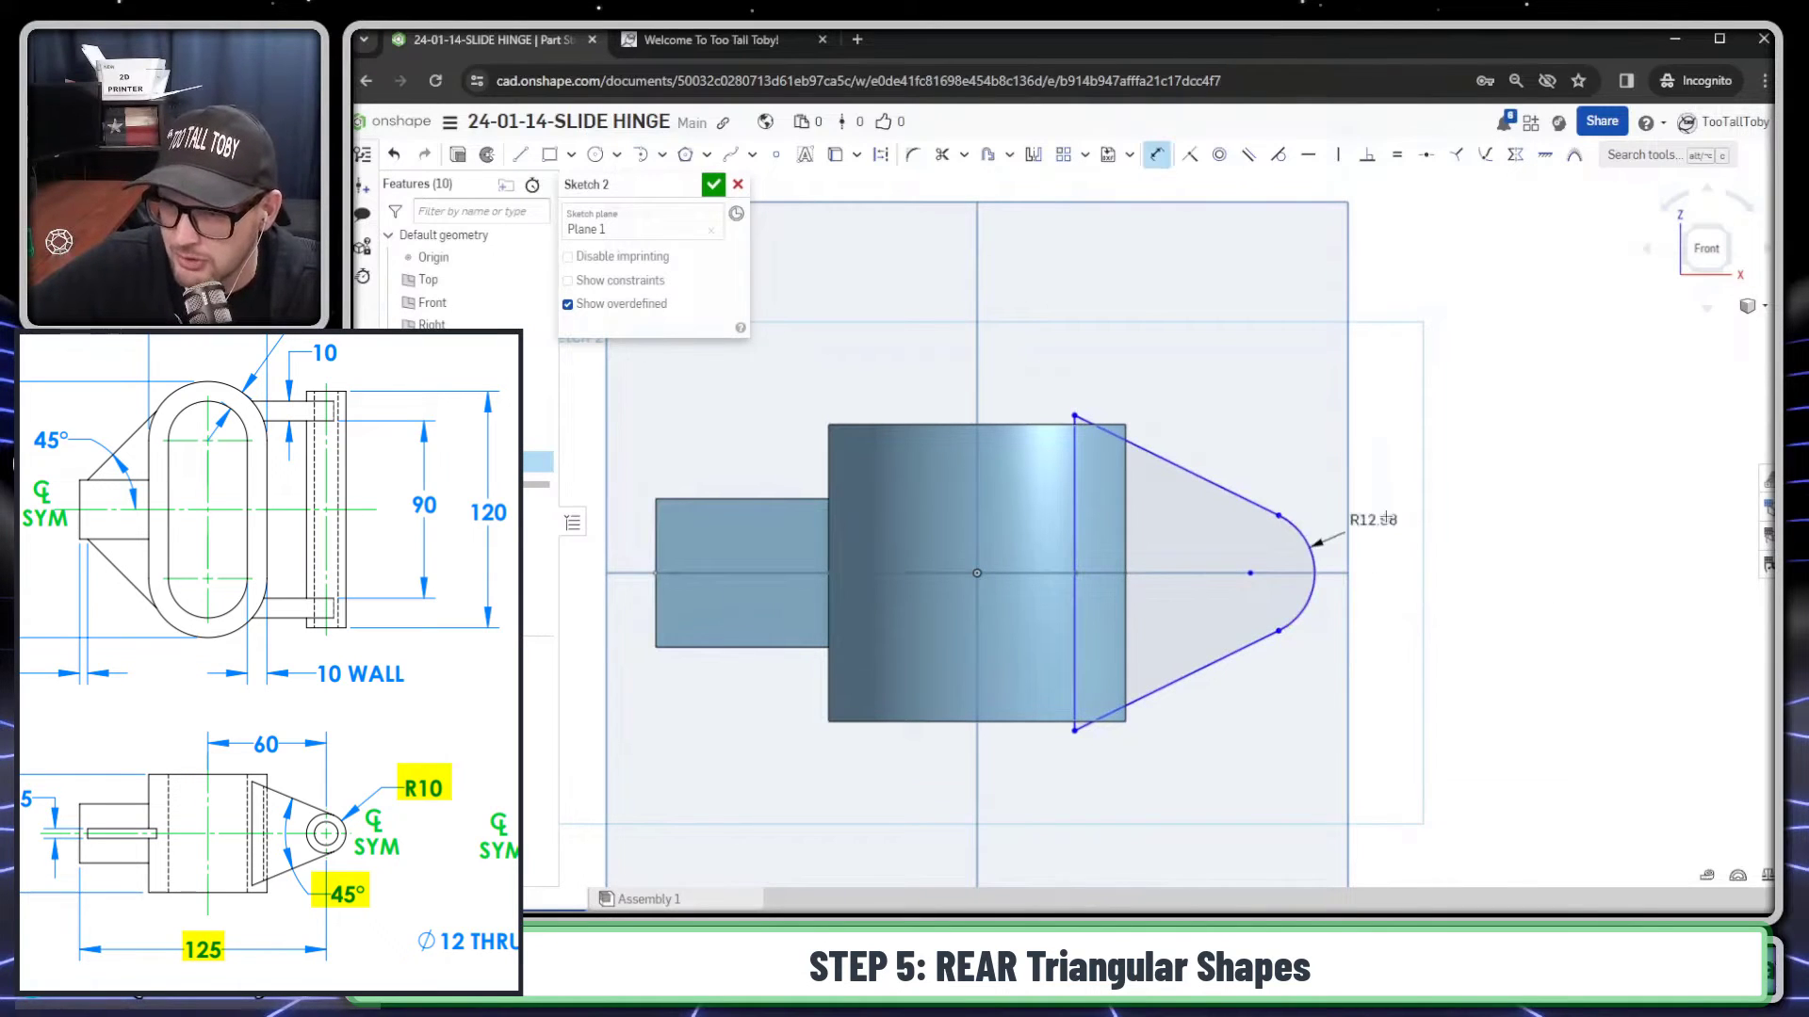
{"action": "left_click", "coordinate": [1434, 489]}
{"action": "type", "text": "10"}
{"action": "key", "text": "Return"}
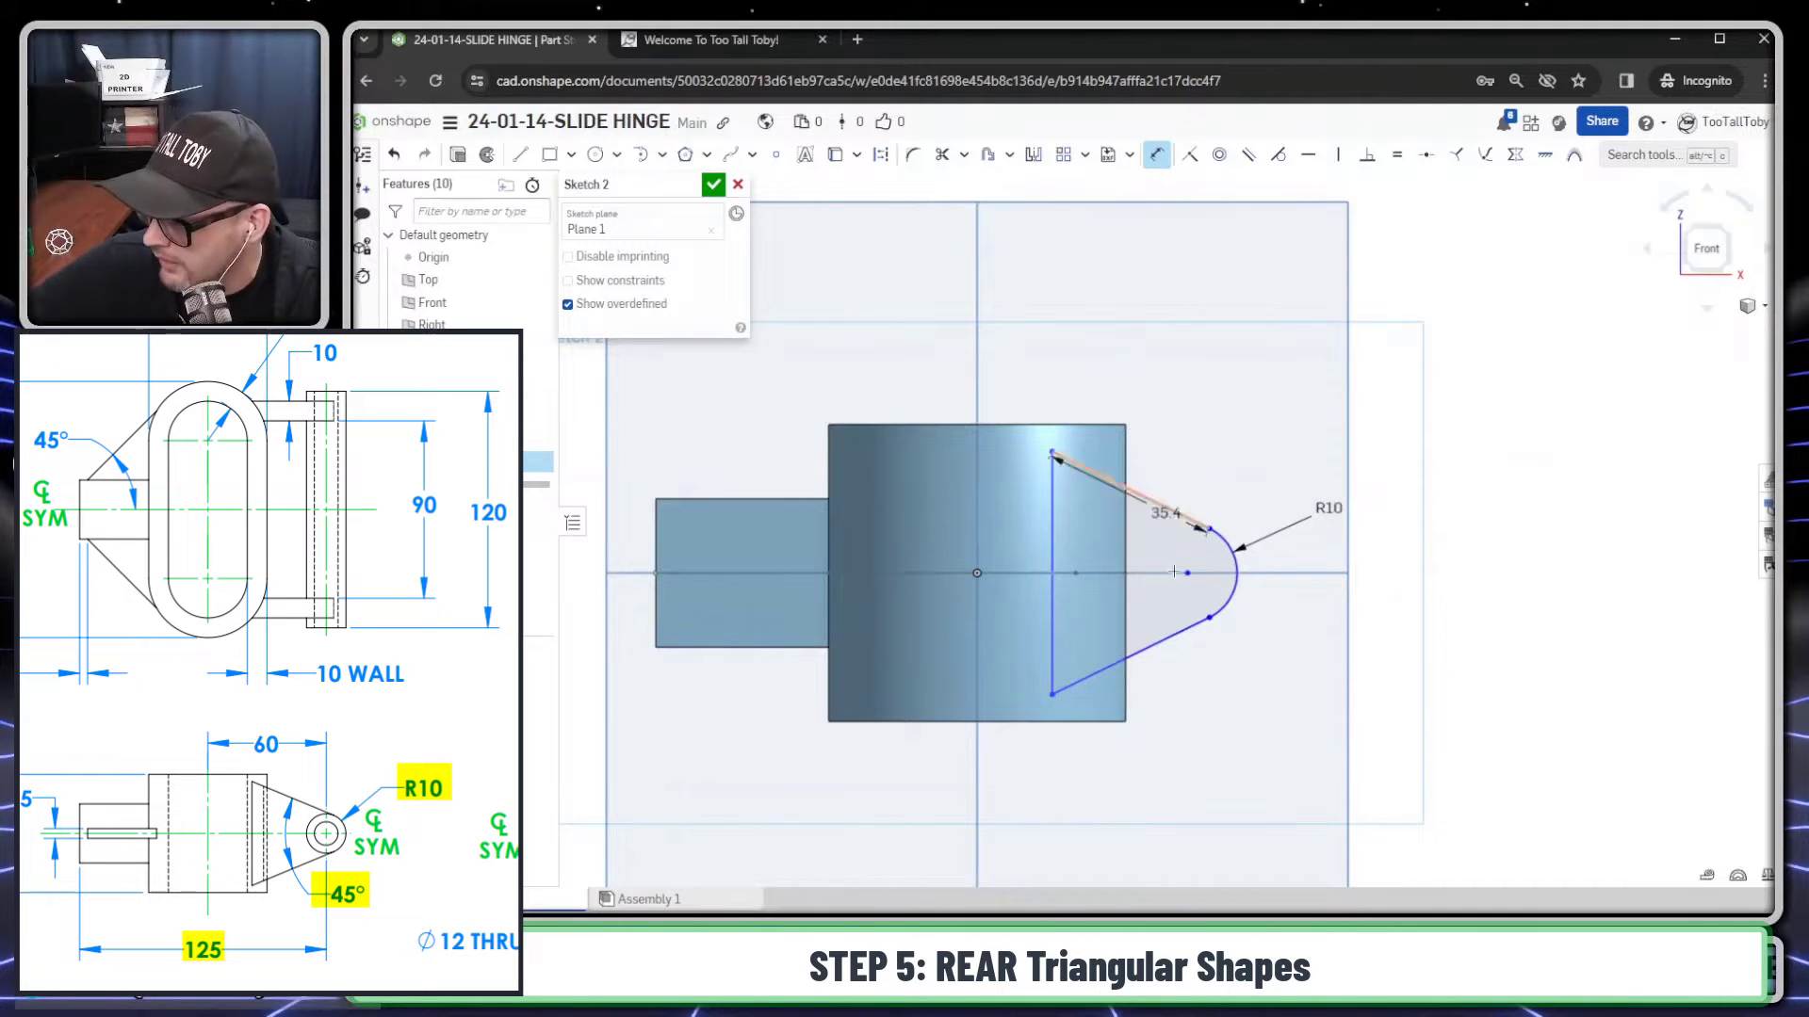
Step: Dimension the angle between the two sloped sides to 45°
{"action": "left_click", "coordinate": [1167, 533]}
{"action": "left_click", "coordinate": [1168, 637]}
{"action": "left_click", "coordinate": [1161, 607]}
{"action": "type", "text": "45"}
{"action": "key", "text": "Return"}
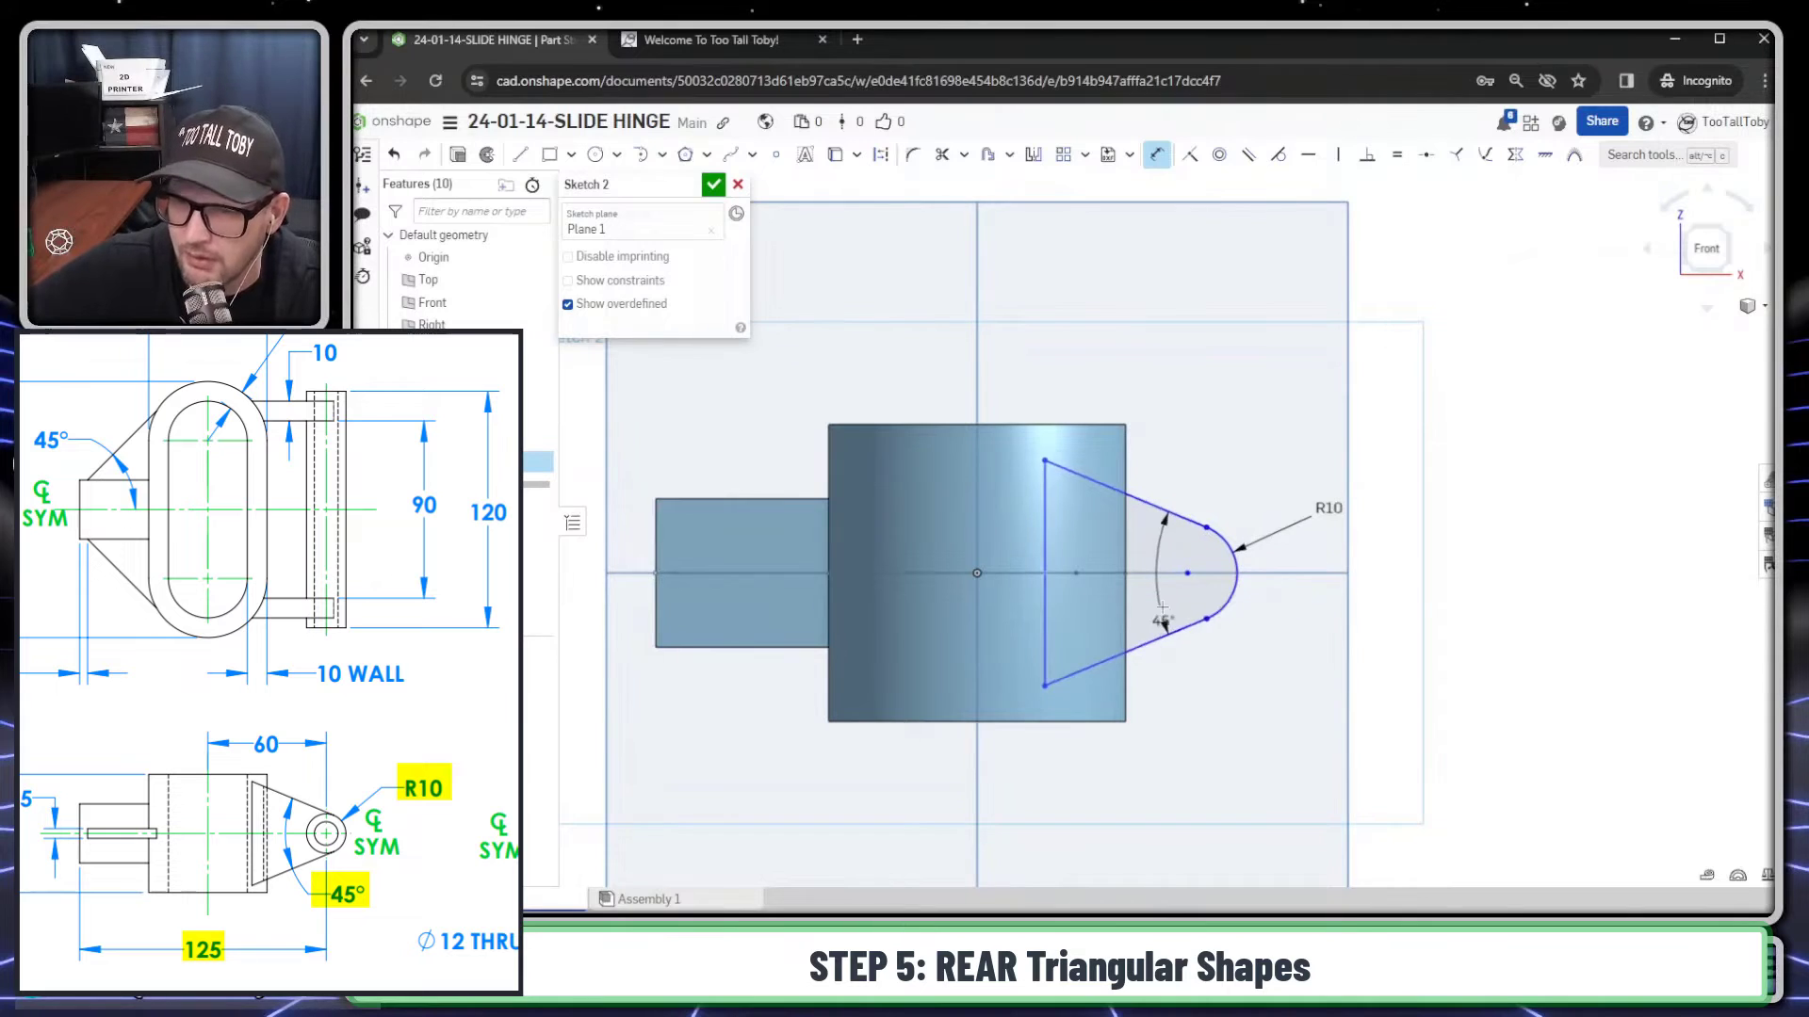
Step: Set the overall length from the tab's end to the tip centre to 125 mm
{"action": "key", "text": "f"}
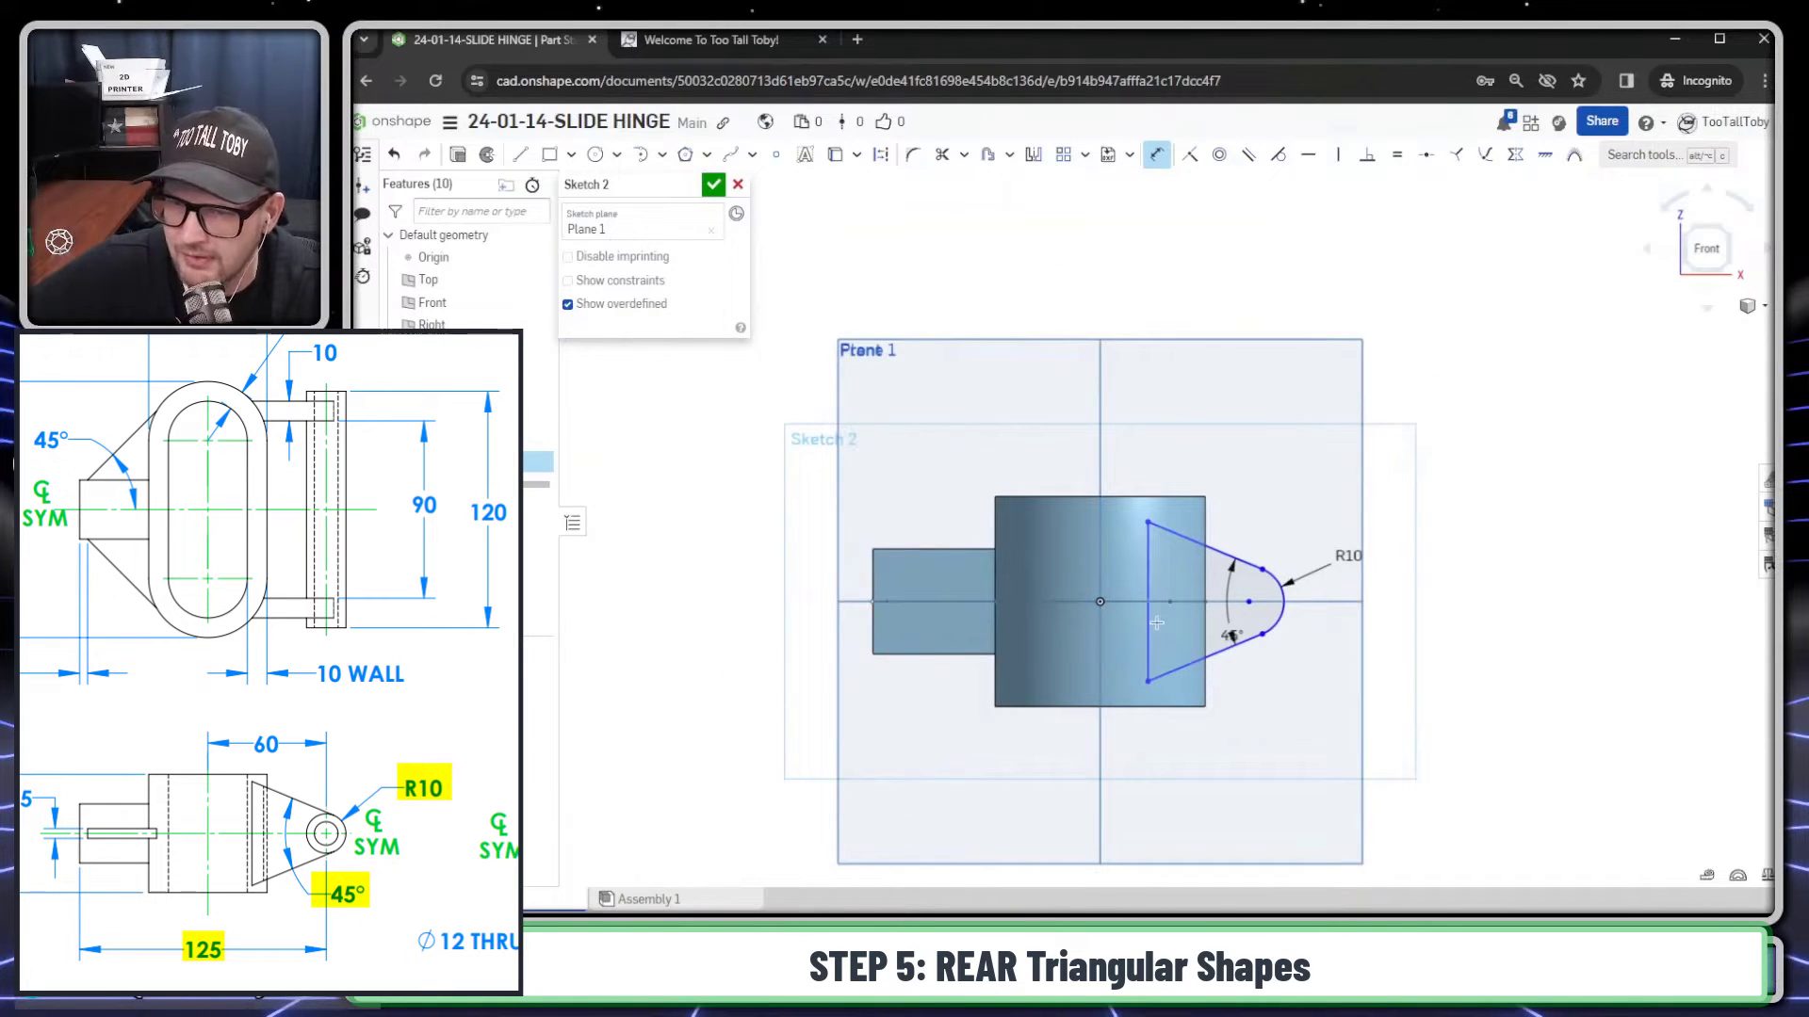
{"action": "double_click", "coordinate": [1190, 785]}
{"action": "type", "text": "12"}
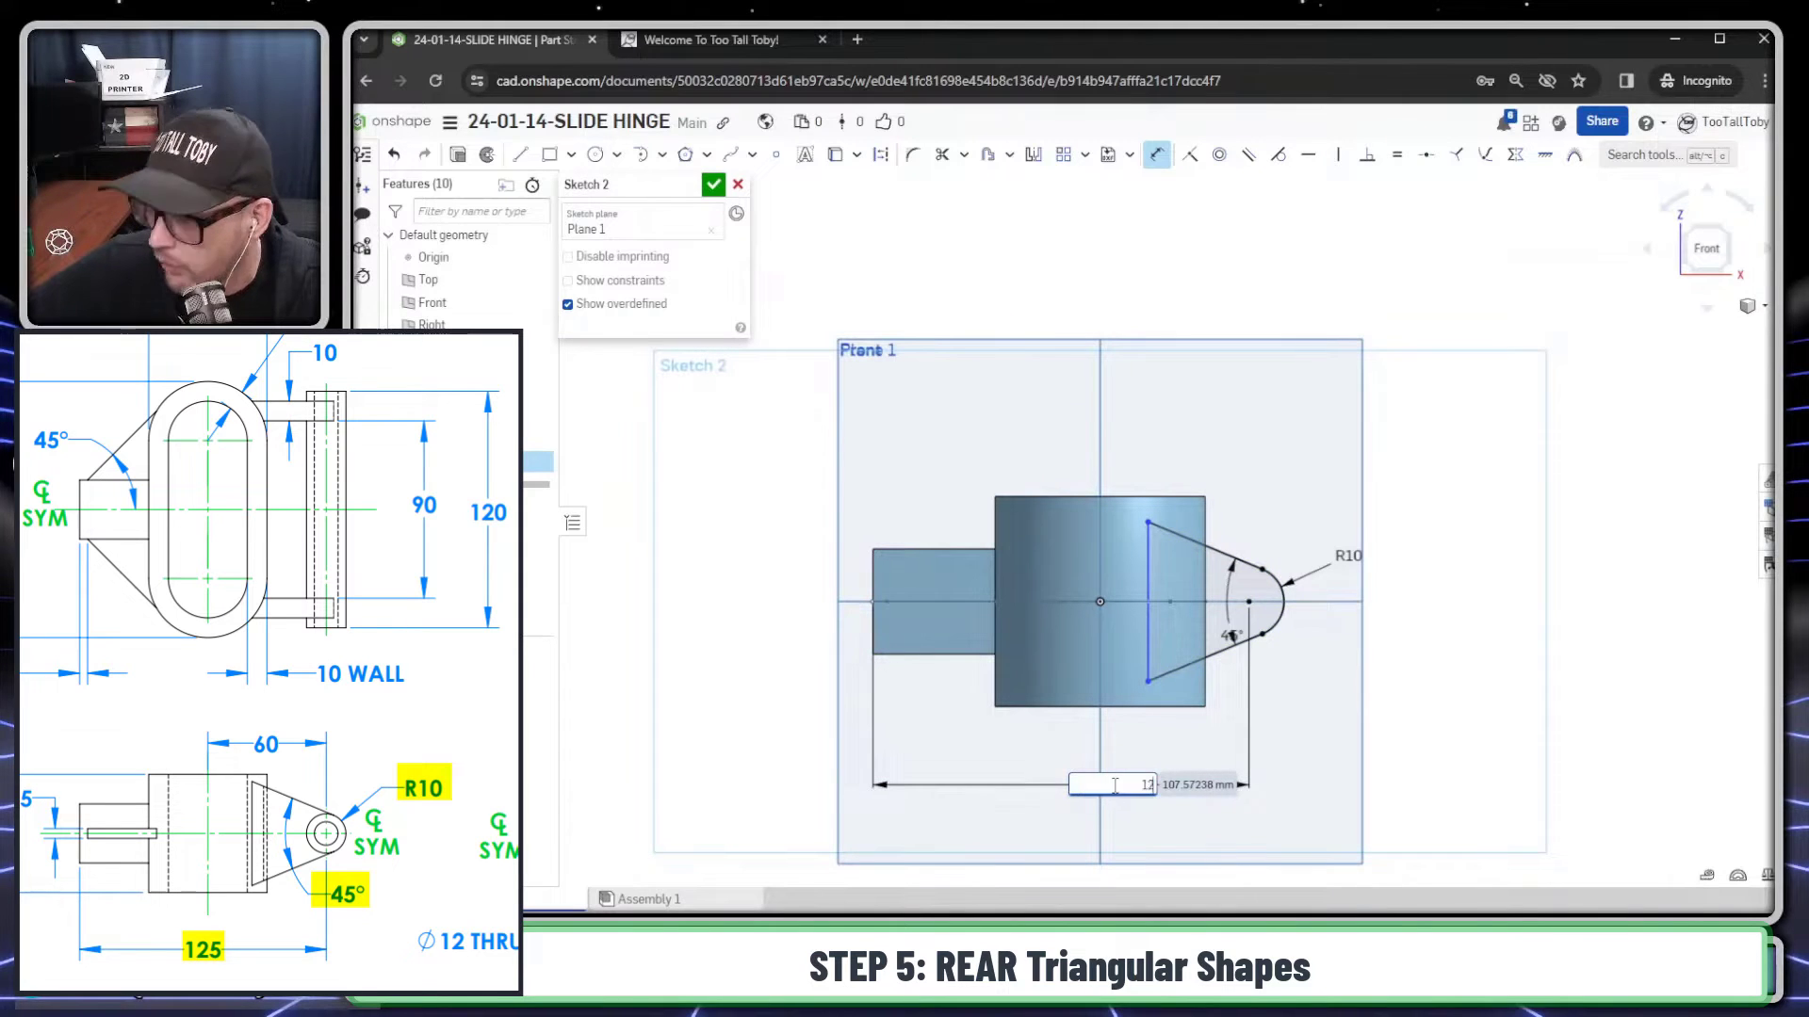
{"action": "type", "text": "5"}
{"action": "key", "text": "Return"}
{"action": "key", "text": "Escape"}
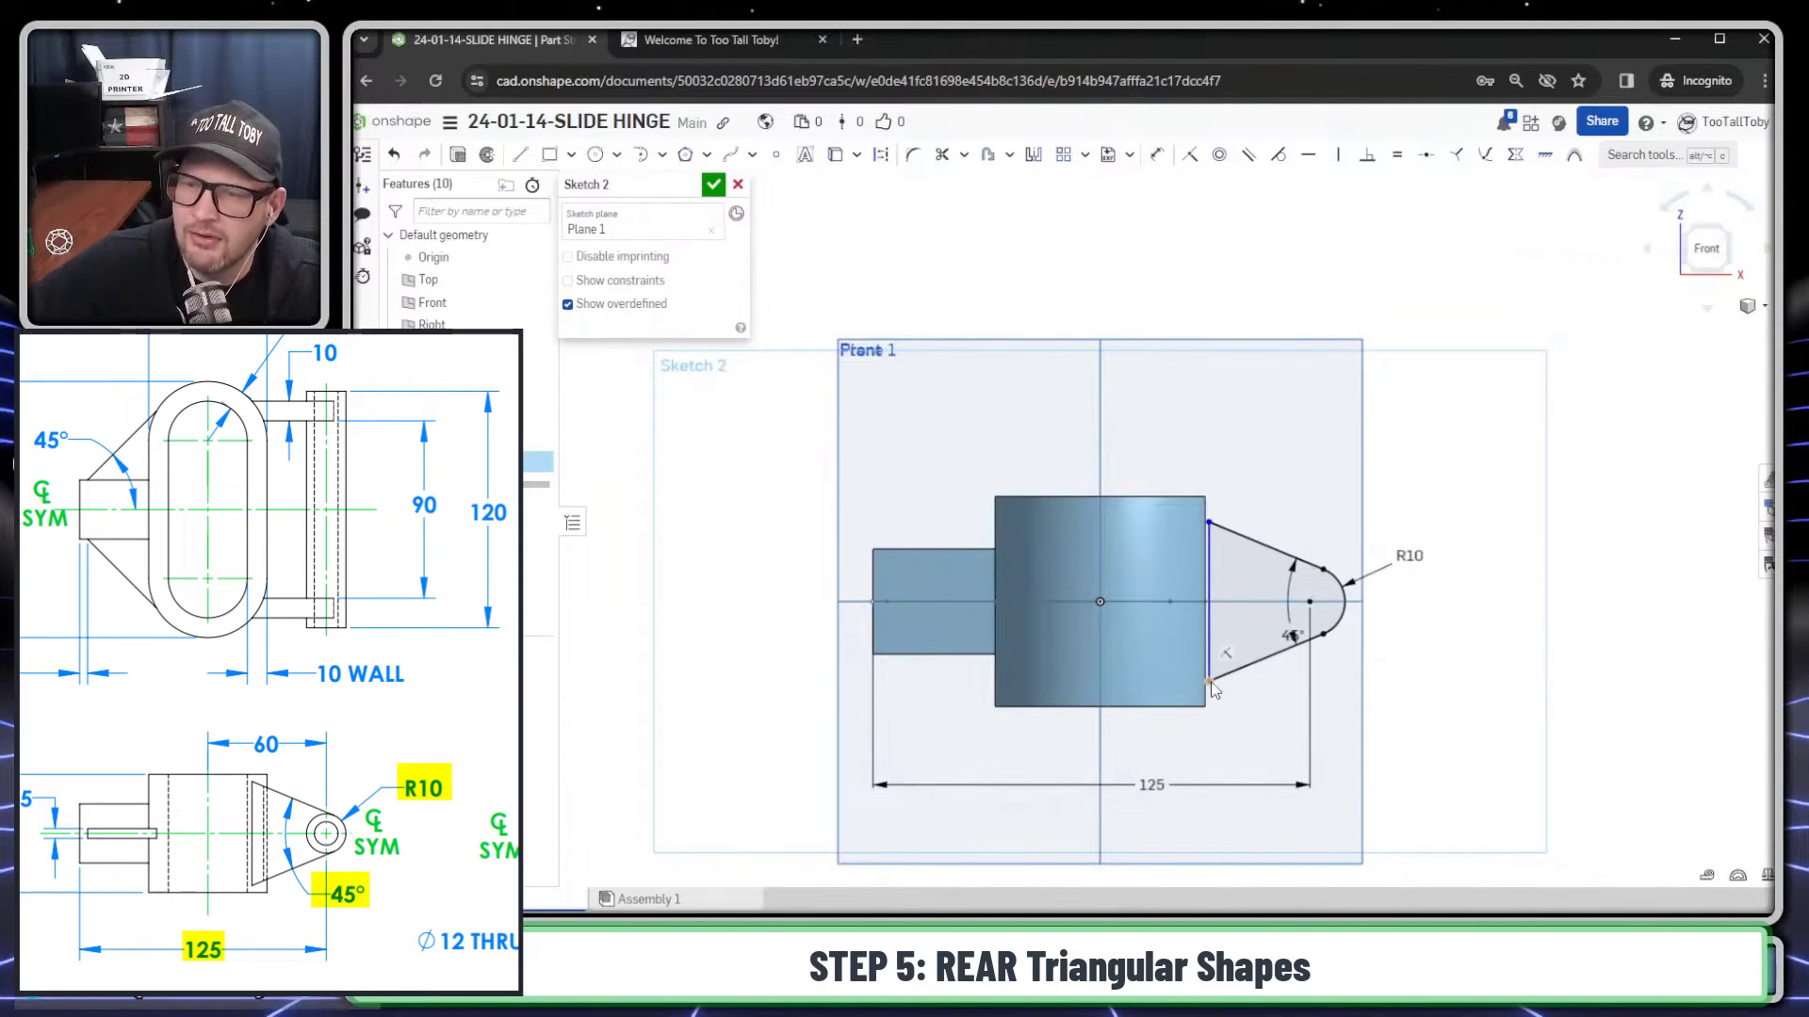
{"action": "right_click_drag", "start_coordinate": [1143, 702], "coordinate": [1159, 544]}
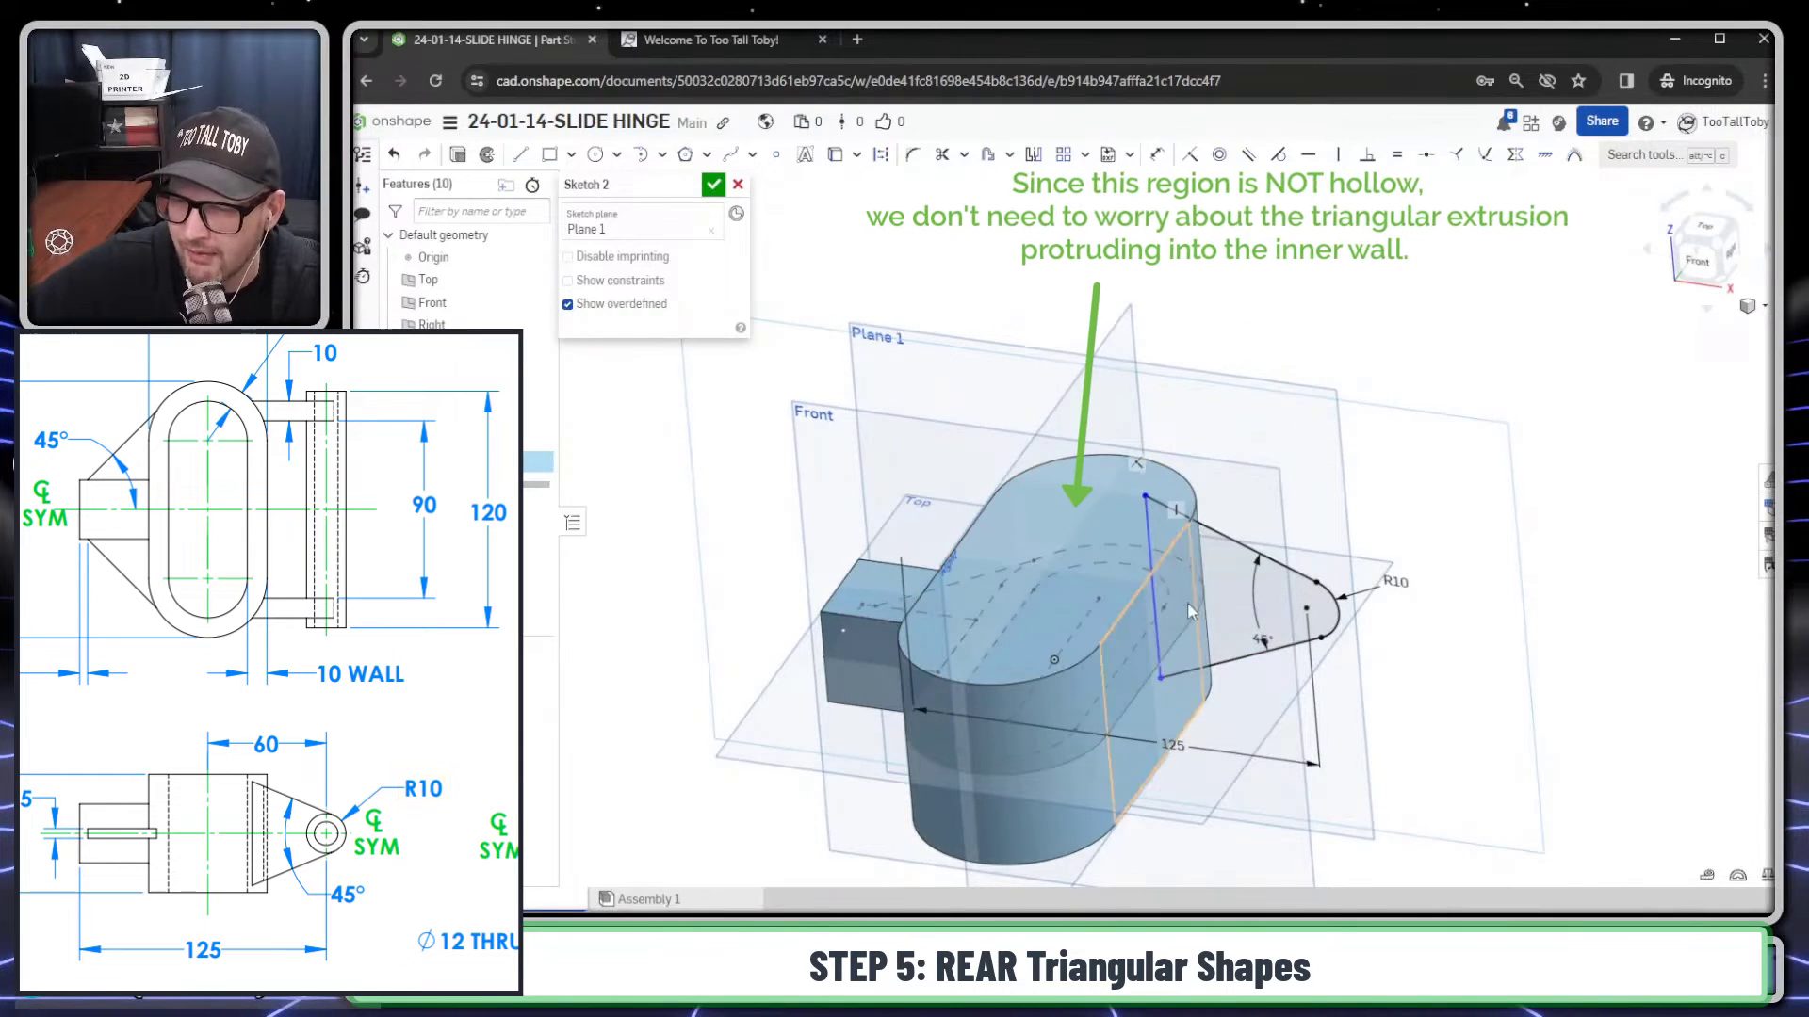
Step: Attach the back line's top end to the body's top edge so it spans the boss height
{"action": "mouse_move", "coordinate": [1147, 506]}
{"action": "left_mouse_down"}
{"action": "mouse_move", "coordinate": [1215, 527]}
{"action": "mouse_move", "coordinate": [1135, 517]}
{"action": "mouse_move", "coordinate": [1176, 526]}
{"action": "left_mouse_up"}
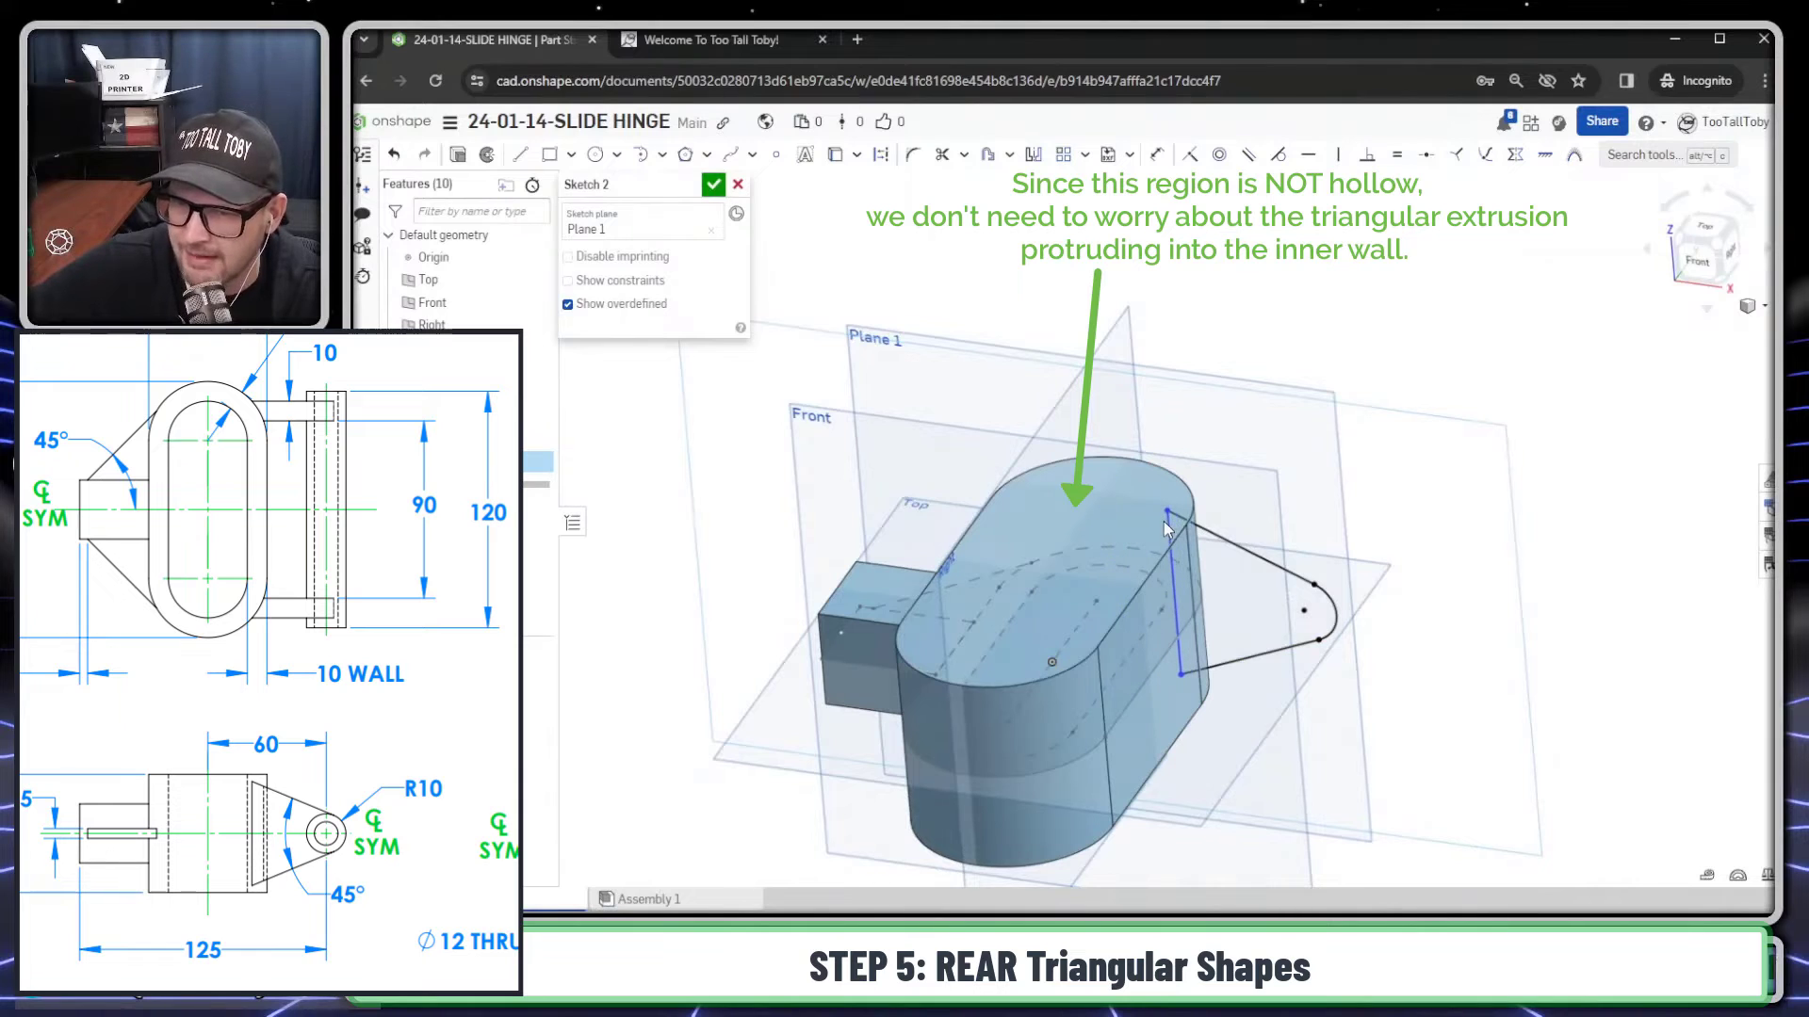
{"action": "key", "text": "n"}
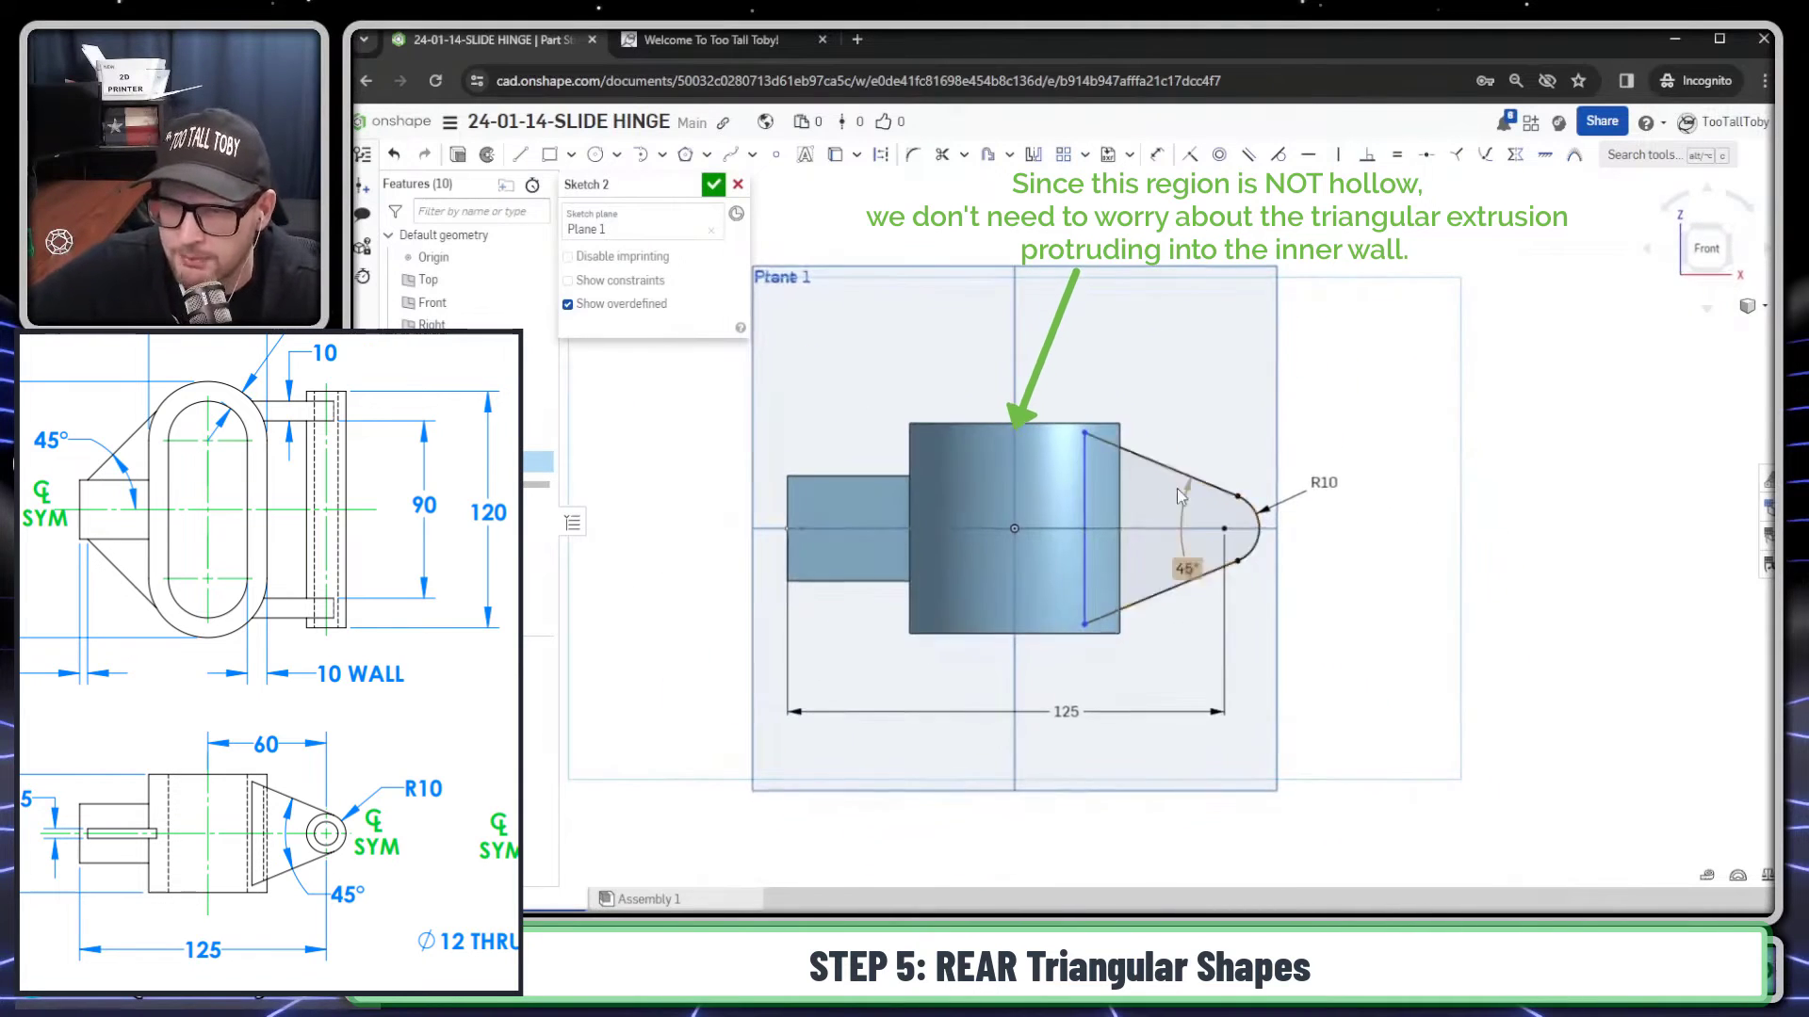
{"action": "left_click", "coordinate": [1054, 424]}
{"action": "key", "text": "i"}
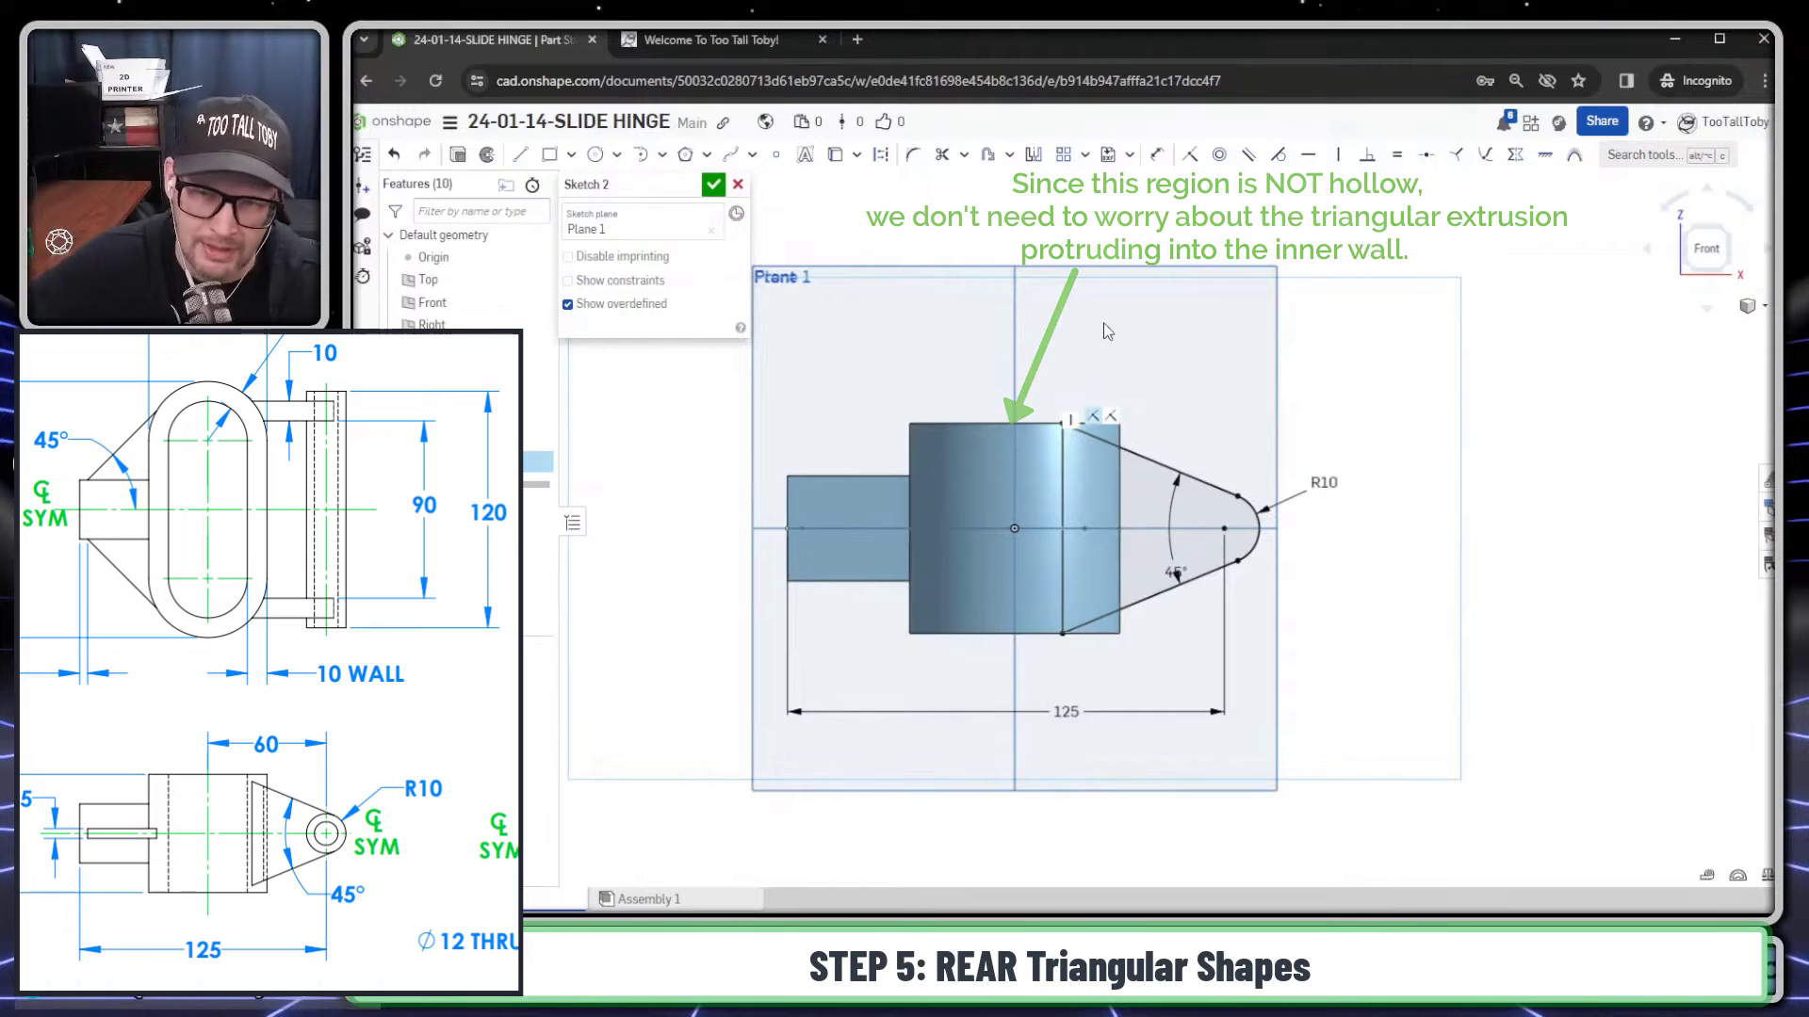
{"action": "key", "text": "shift+7"}
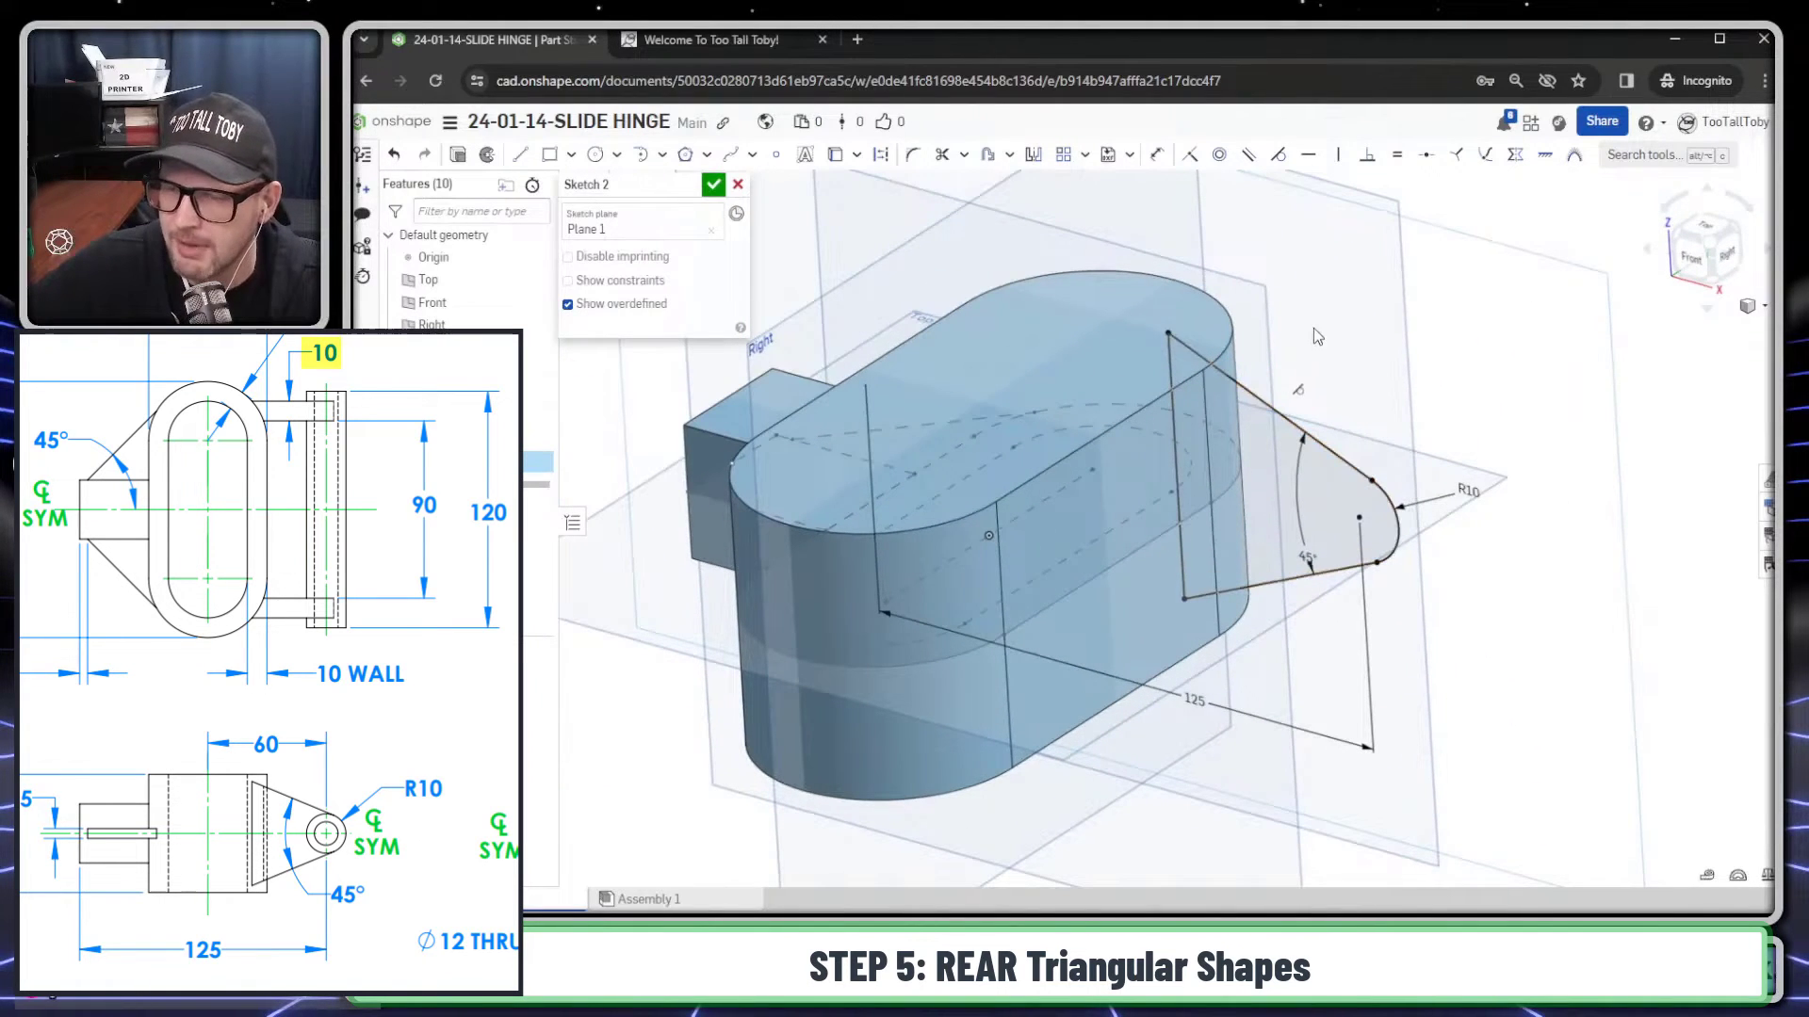
Step: Extrude the triangular tab sketch 10 mm, adding it to the part as Extrude 3
{"action": "key", "text": "s"}
{"action": "left_click", "coordinate": [1338, 311]}
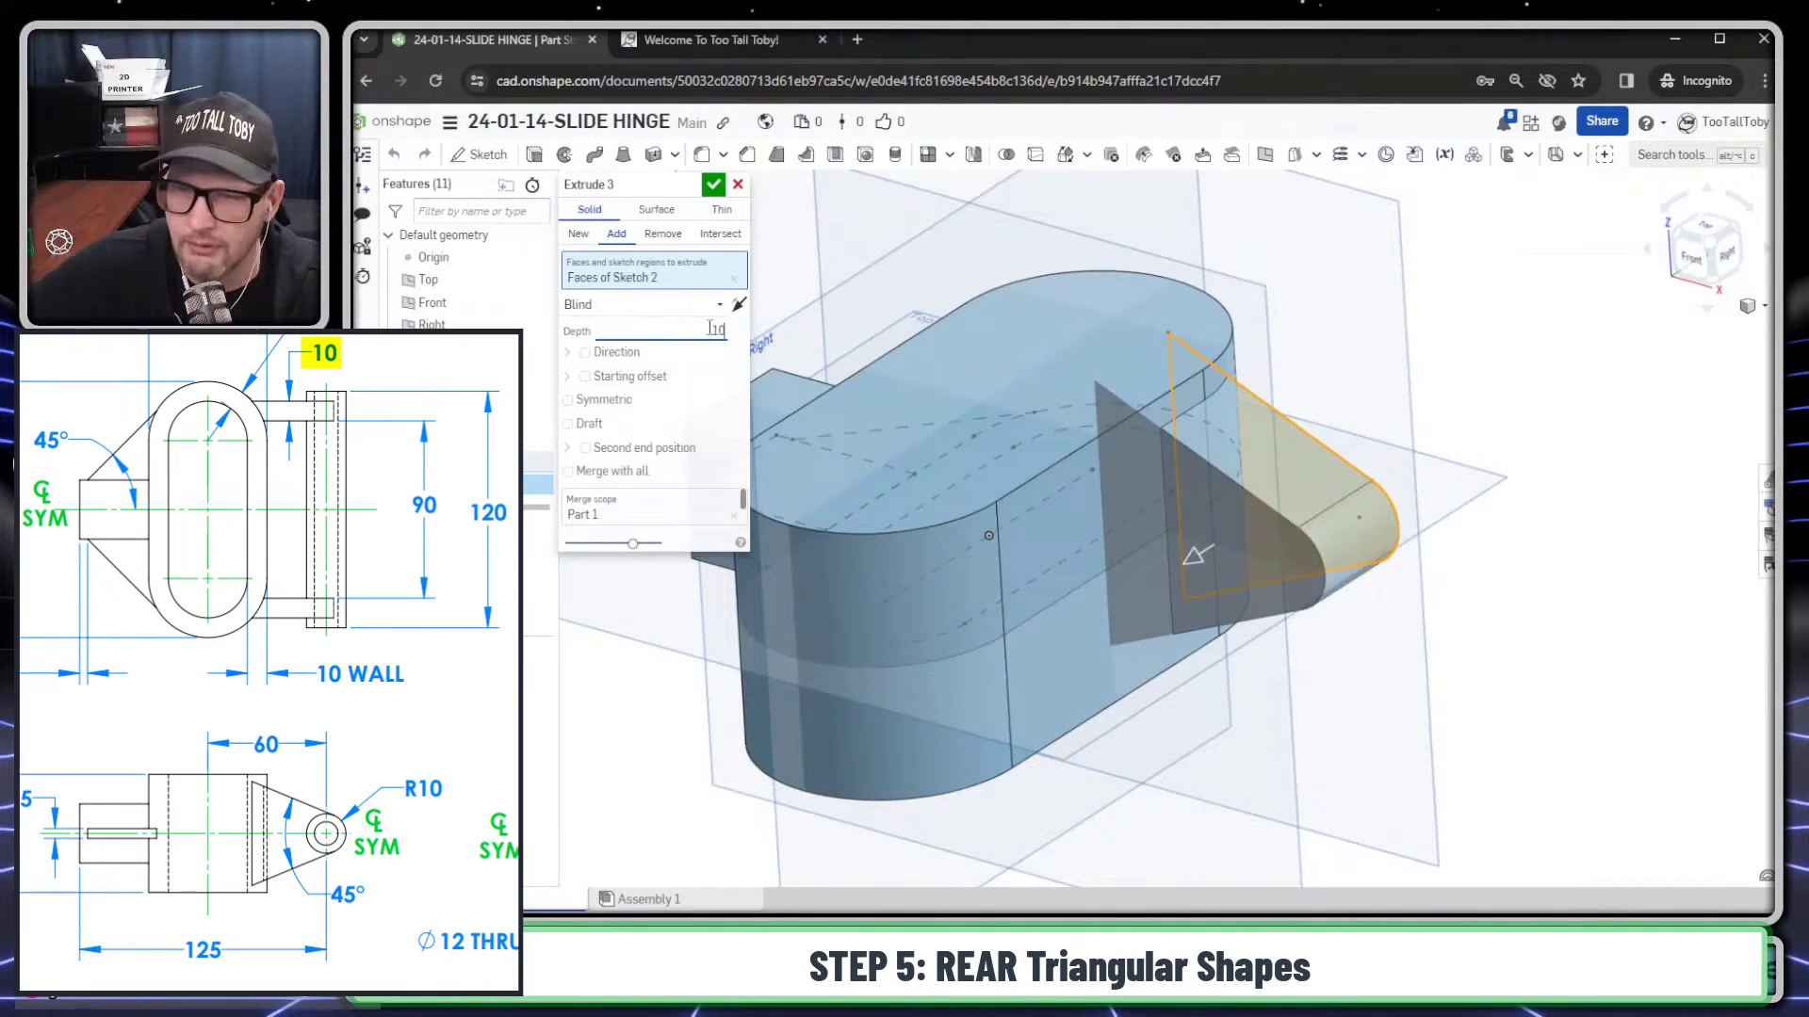
{"action": "key", "text": "Return"}
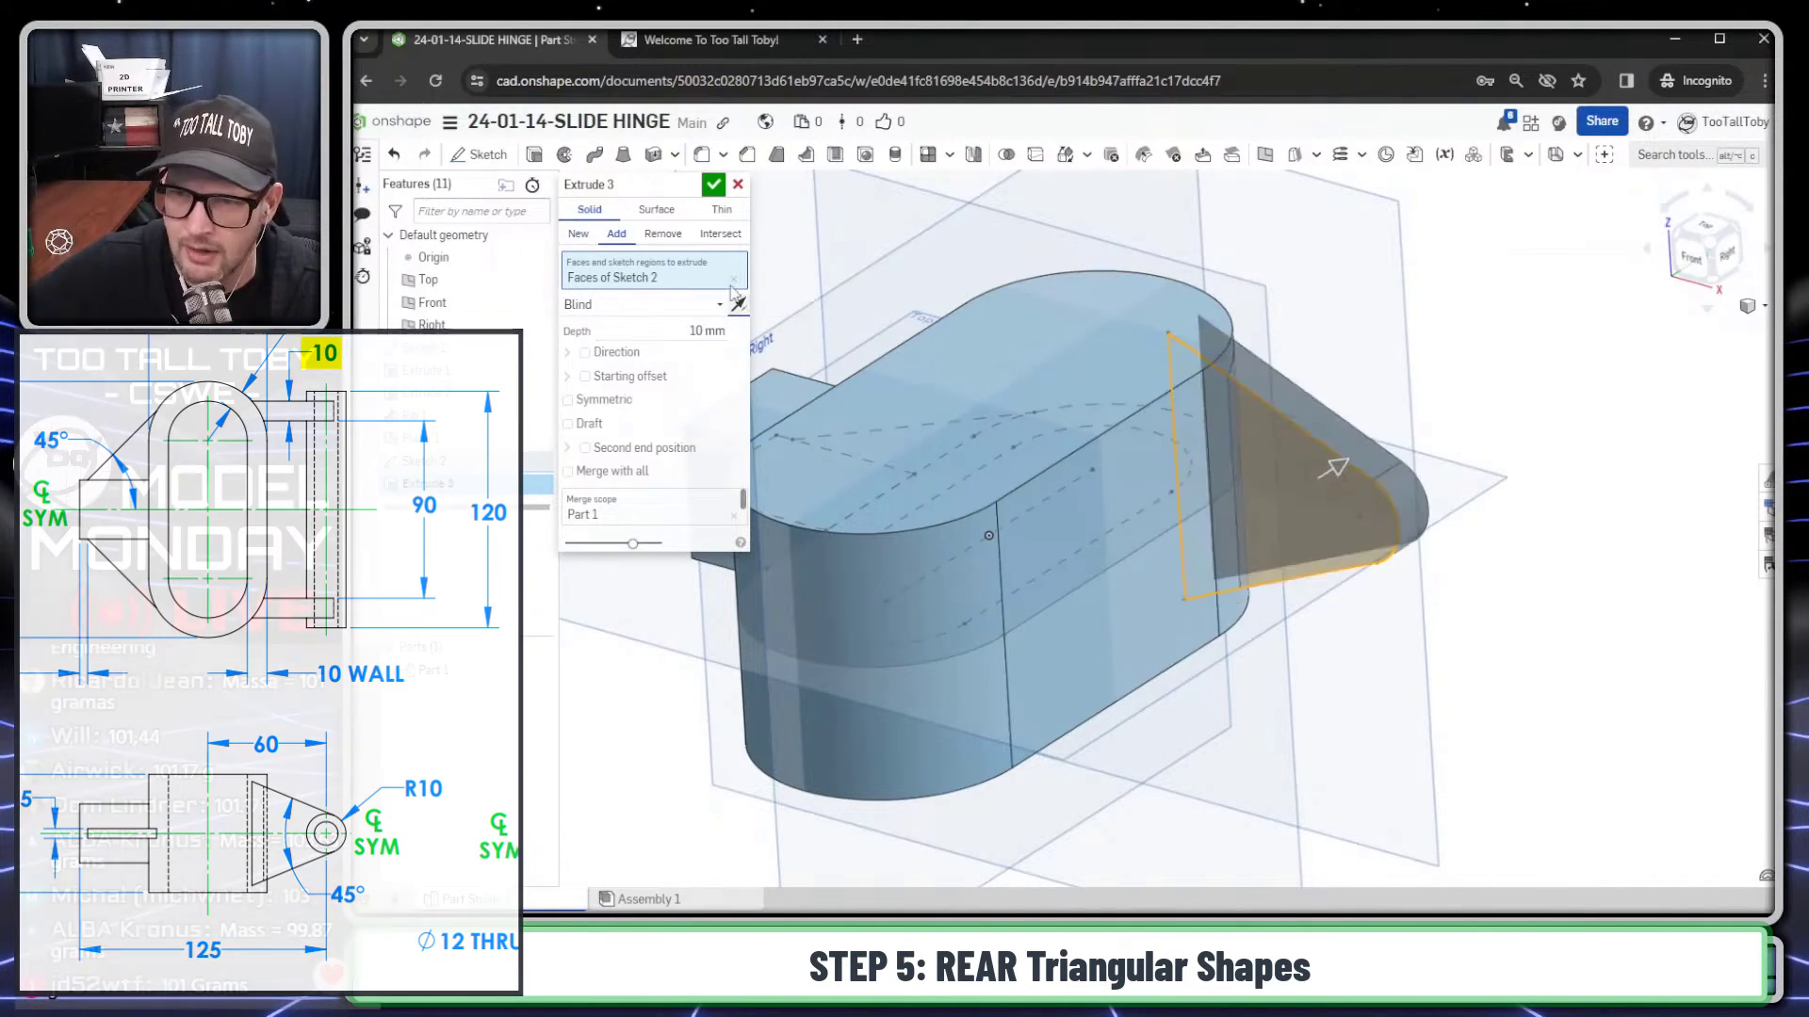
{"action": "key", "text": "Return"}
{"action": "right_click_drag", "start_coordinate": [1385, 332], "coordinate": [1083, 217]}
{"action": "scroll", "coordinate": [1221, 455], "scroll_direction": "down", "scroll_amount": 3}
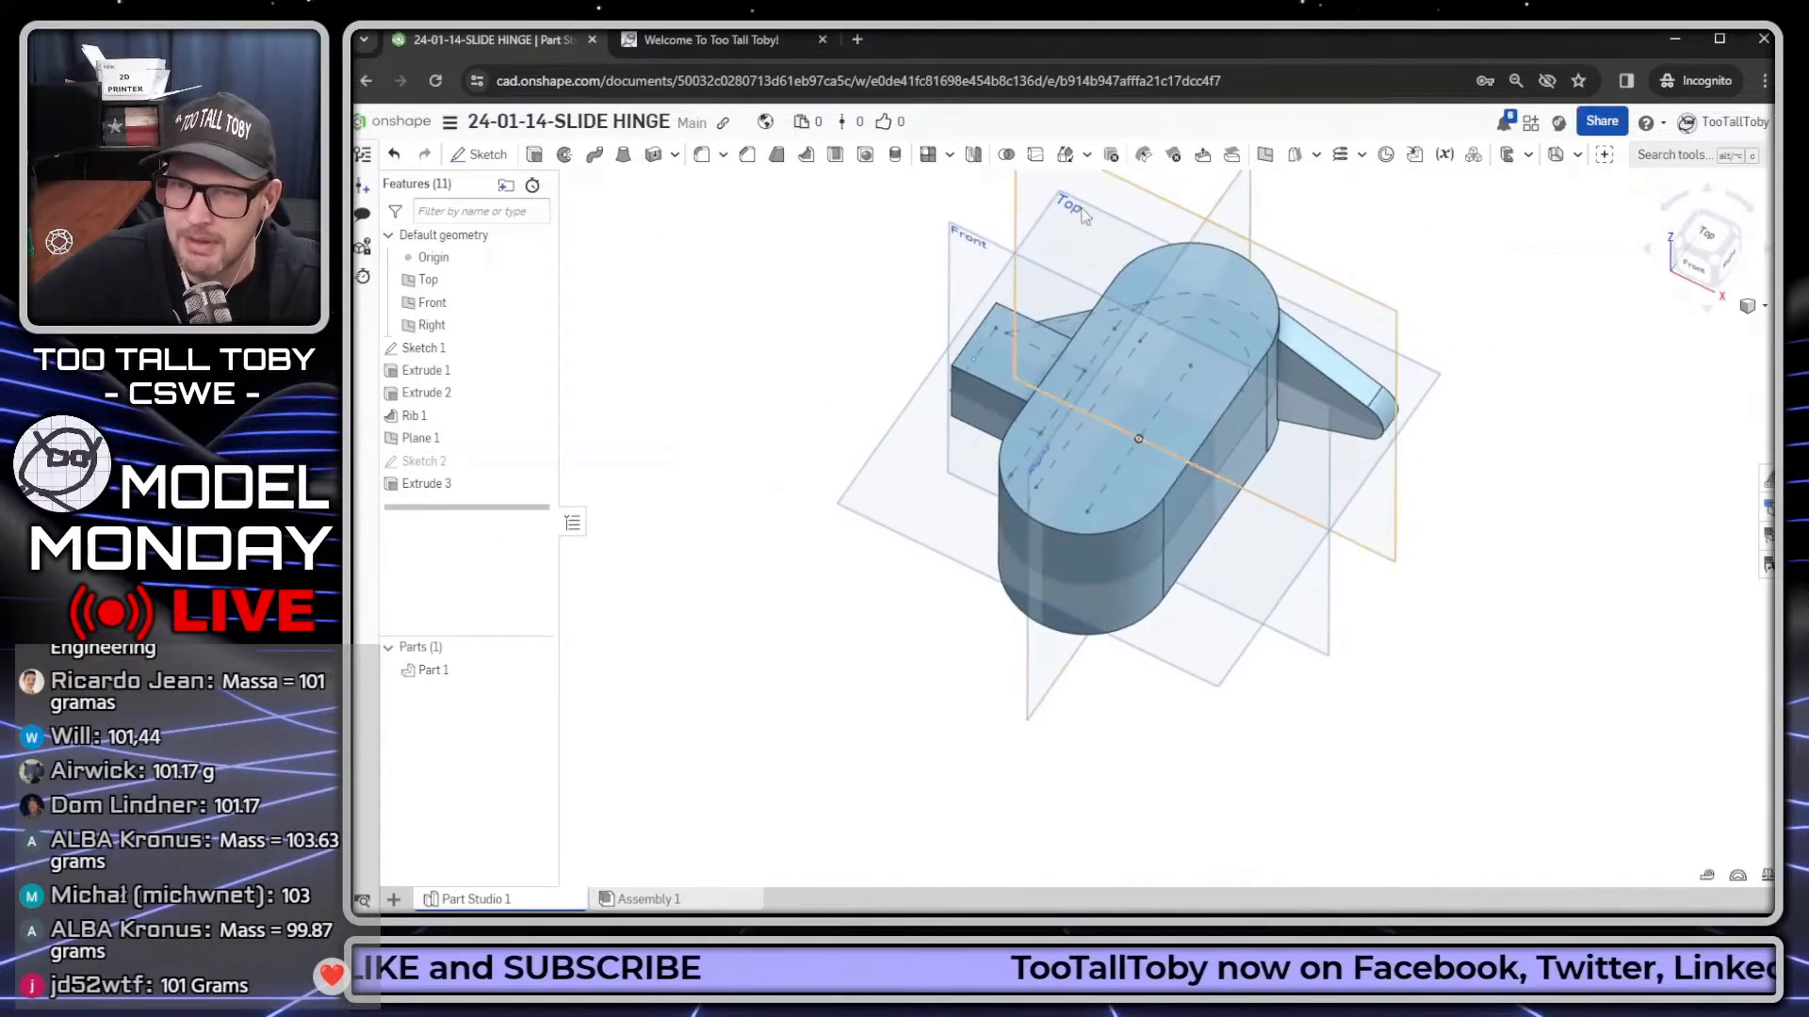
{"action": "left_click", "coordinate": [973, 154]}
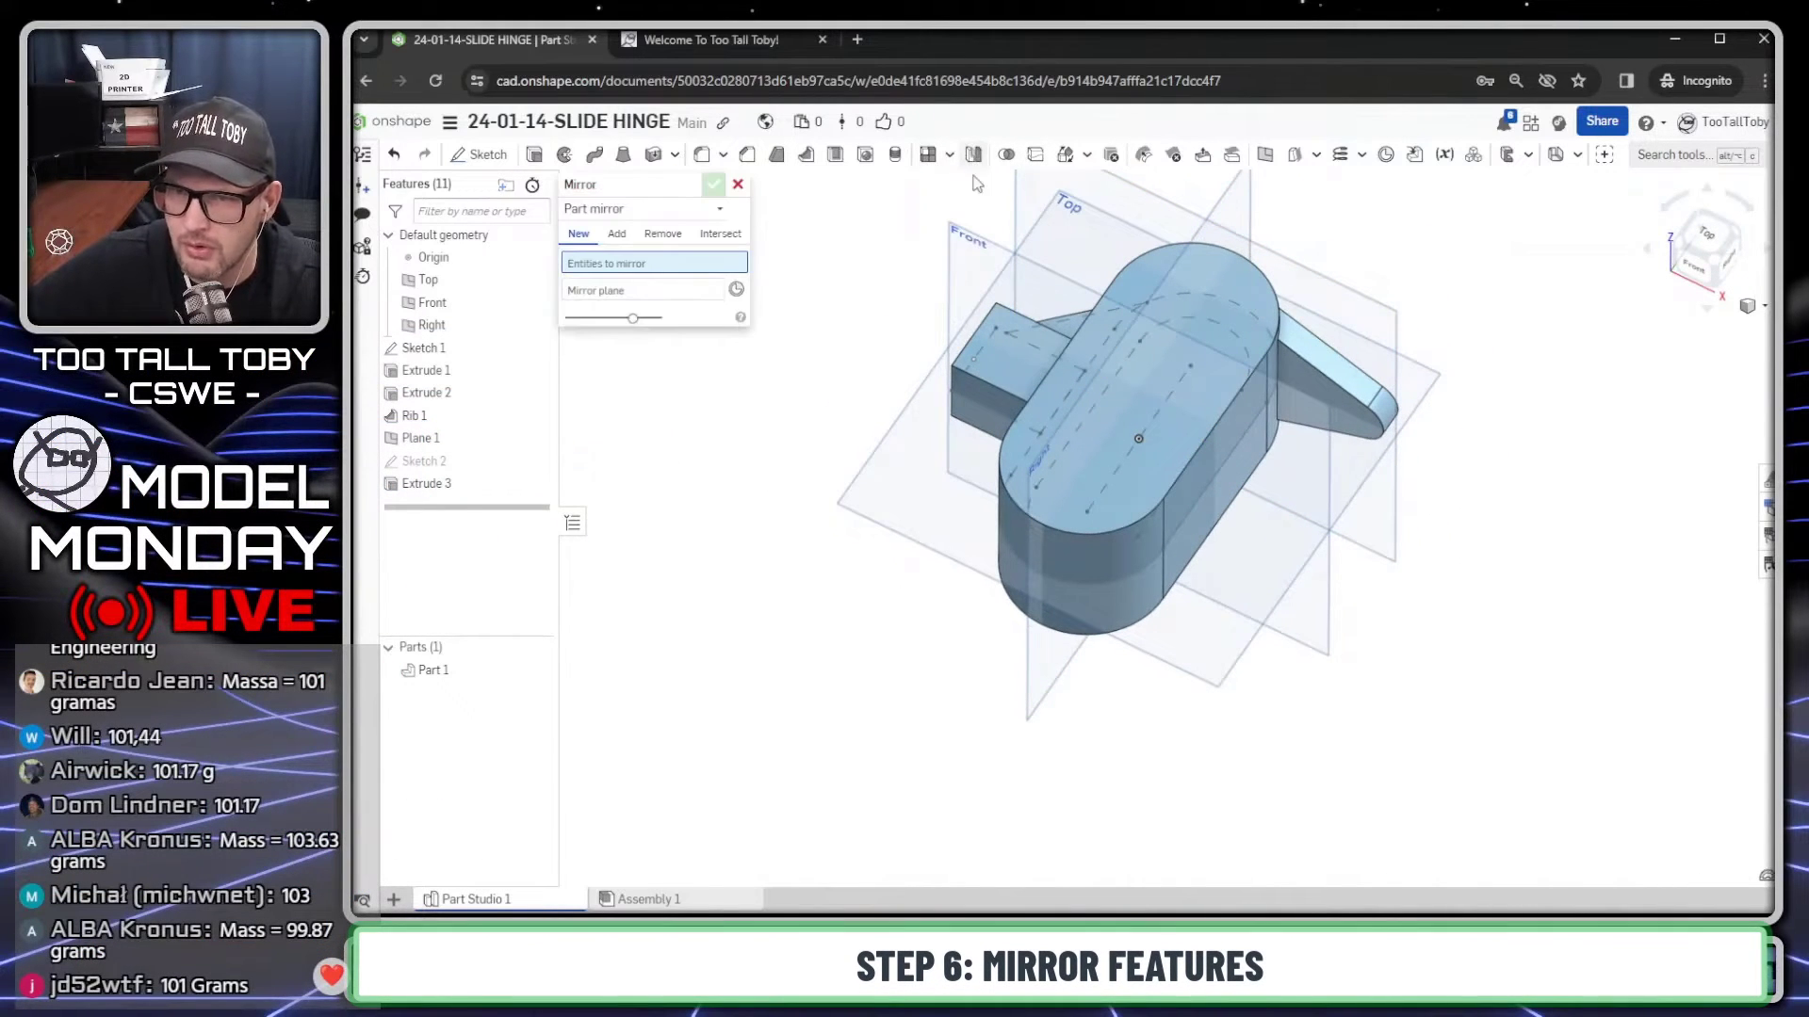
Step: Feature-mirror Rib 1 and Extrude 3 across the Front plane with Reapply features enabled
{"action": "left_click", "coordinate": [645, 211]}
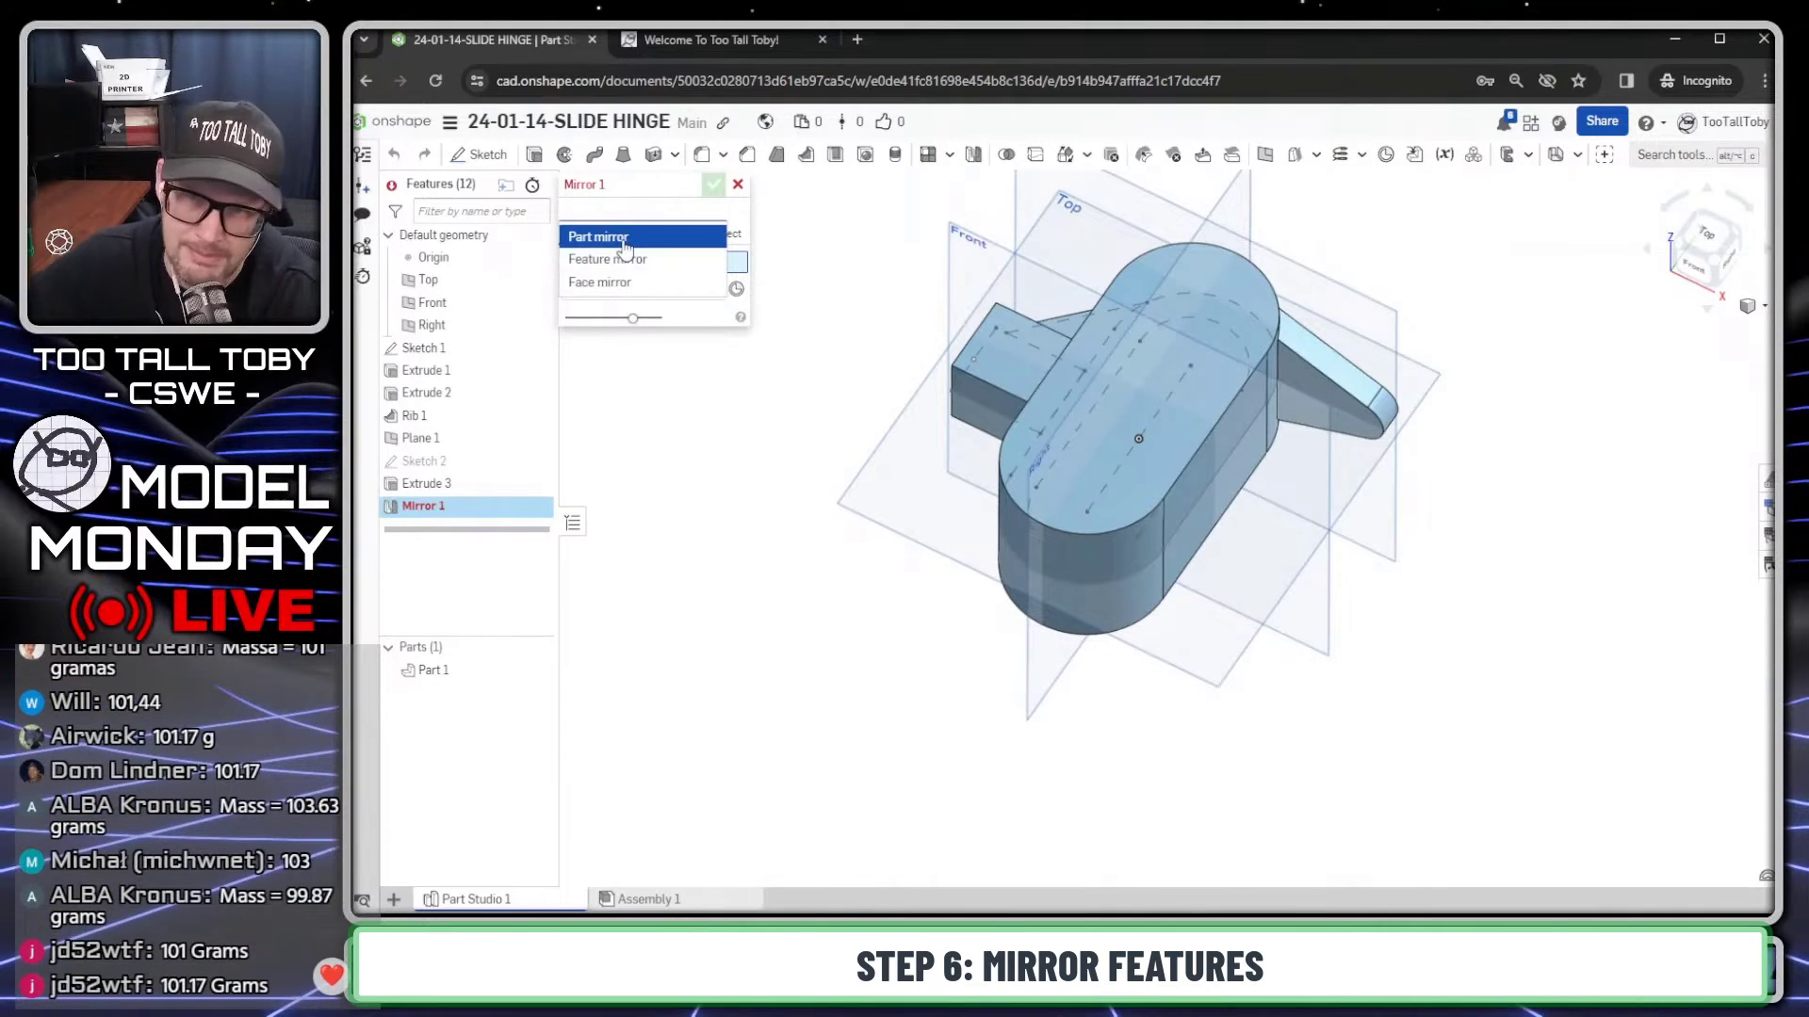
{"action": "left_click", "coordinate": [627, 260]}
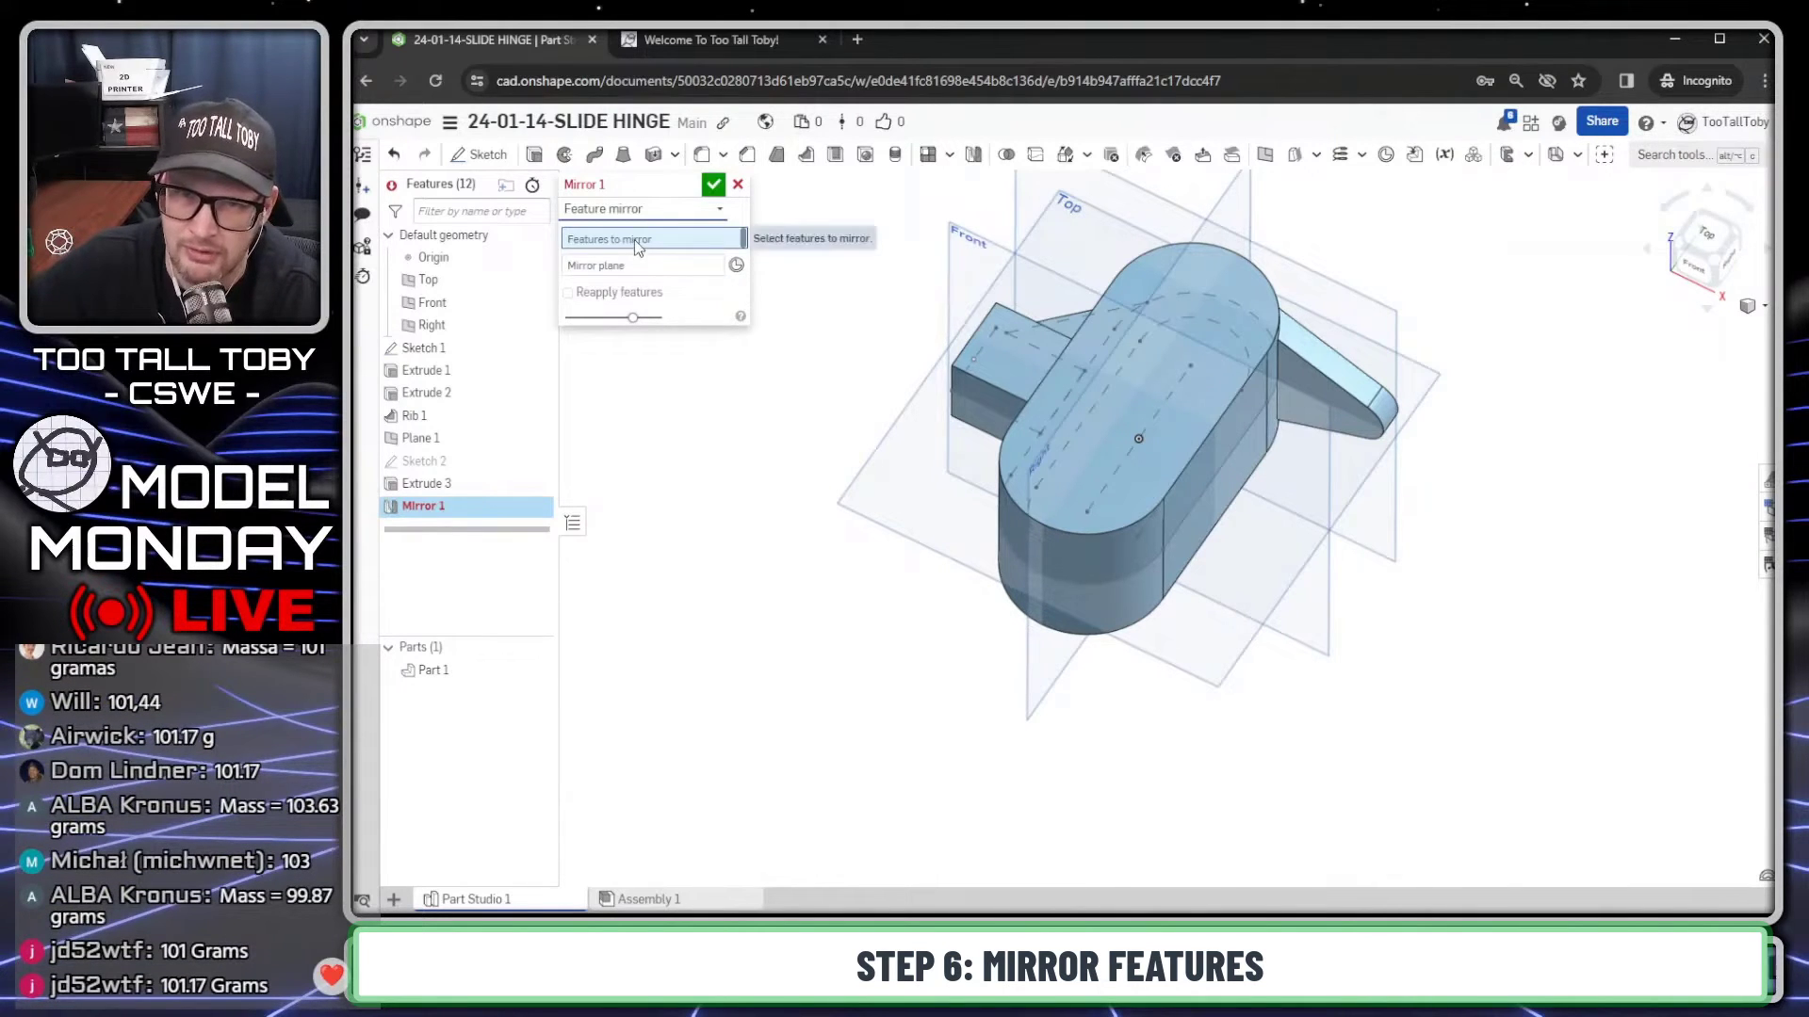
{"action": "left_click", "coordinate": [1074, 334]}
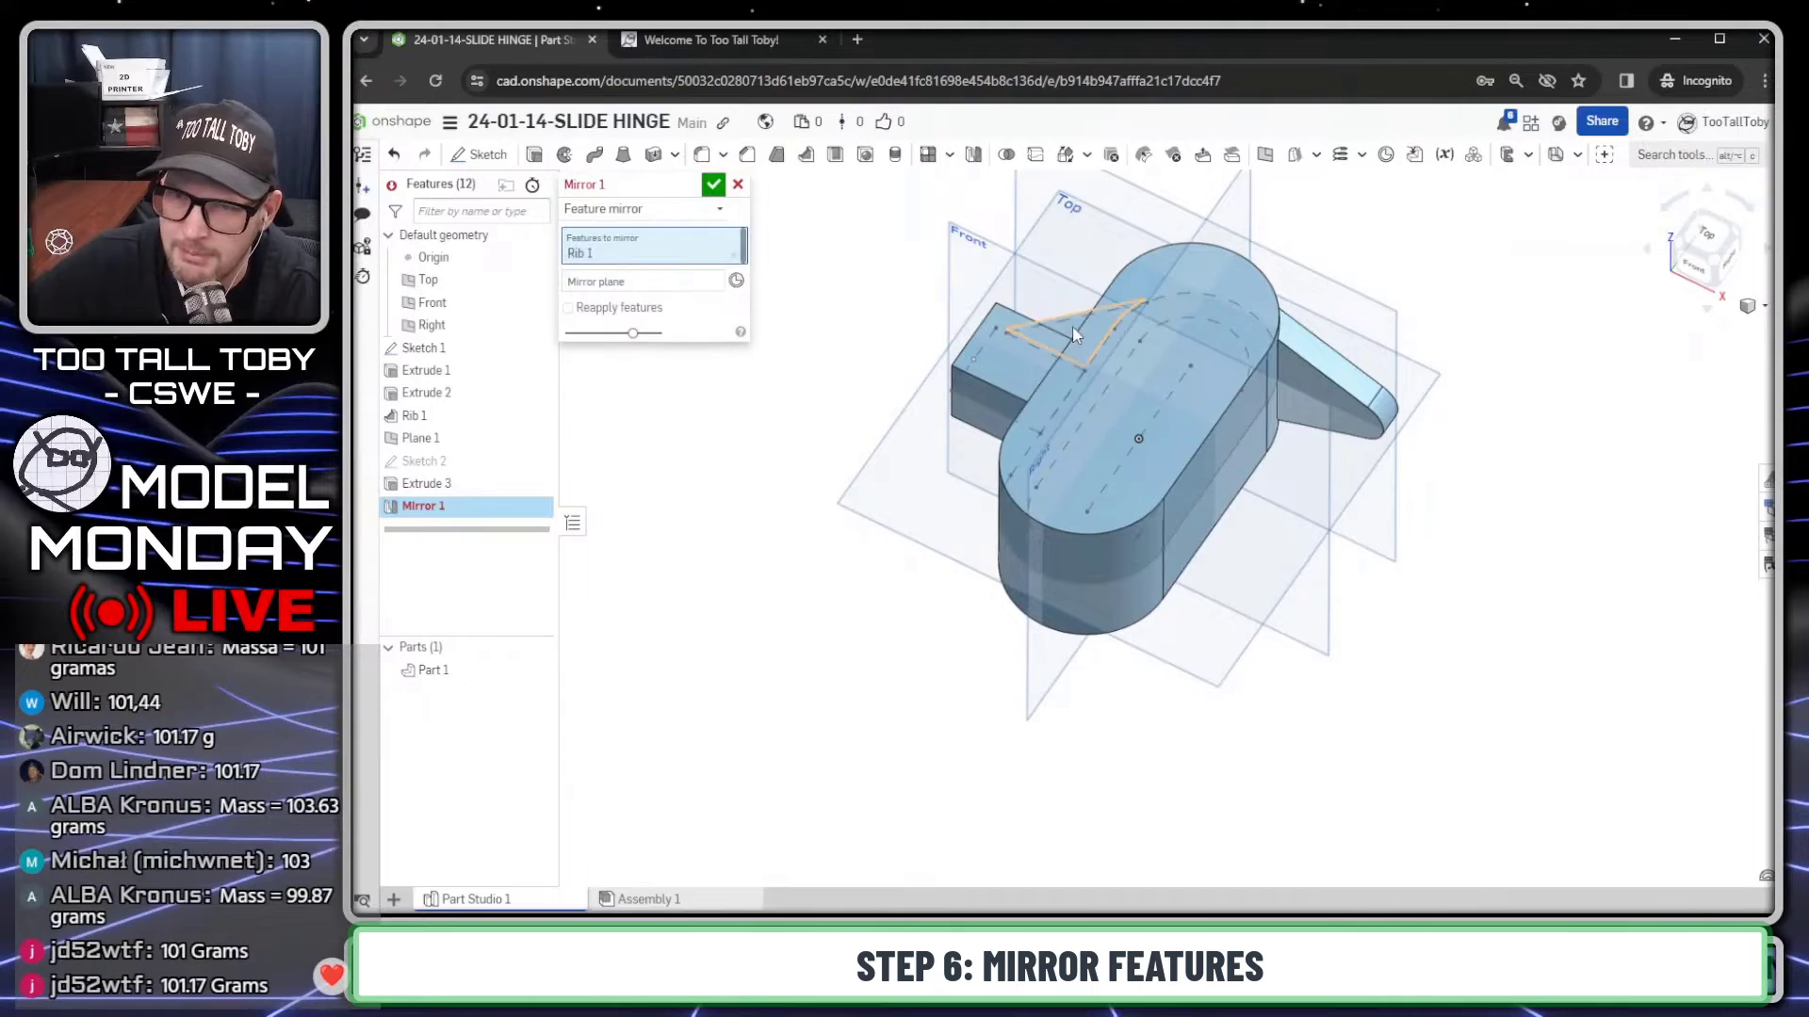
{"action": "left_click", "coordinate": [1322, 396]}
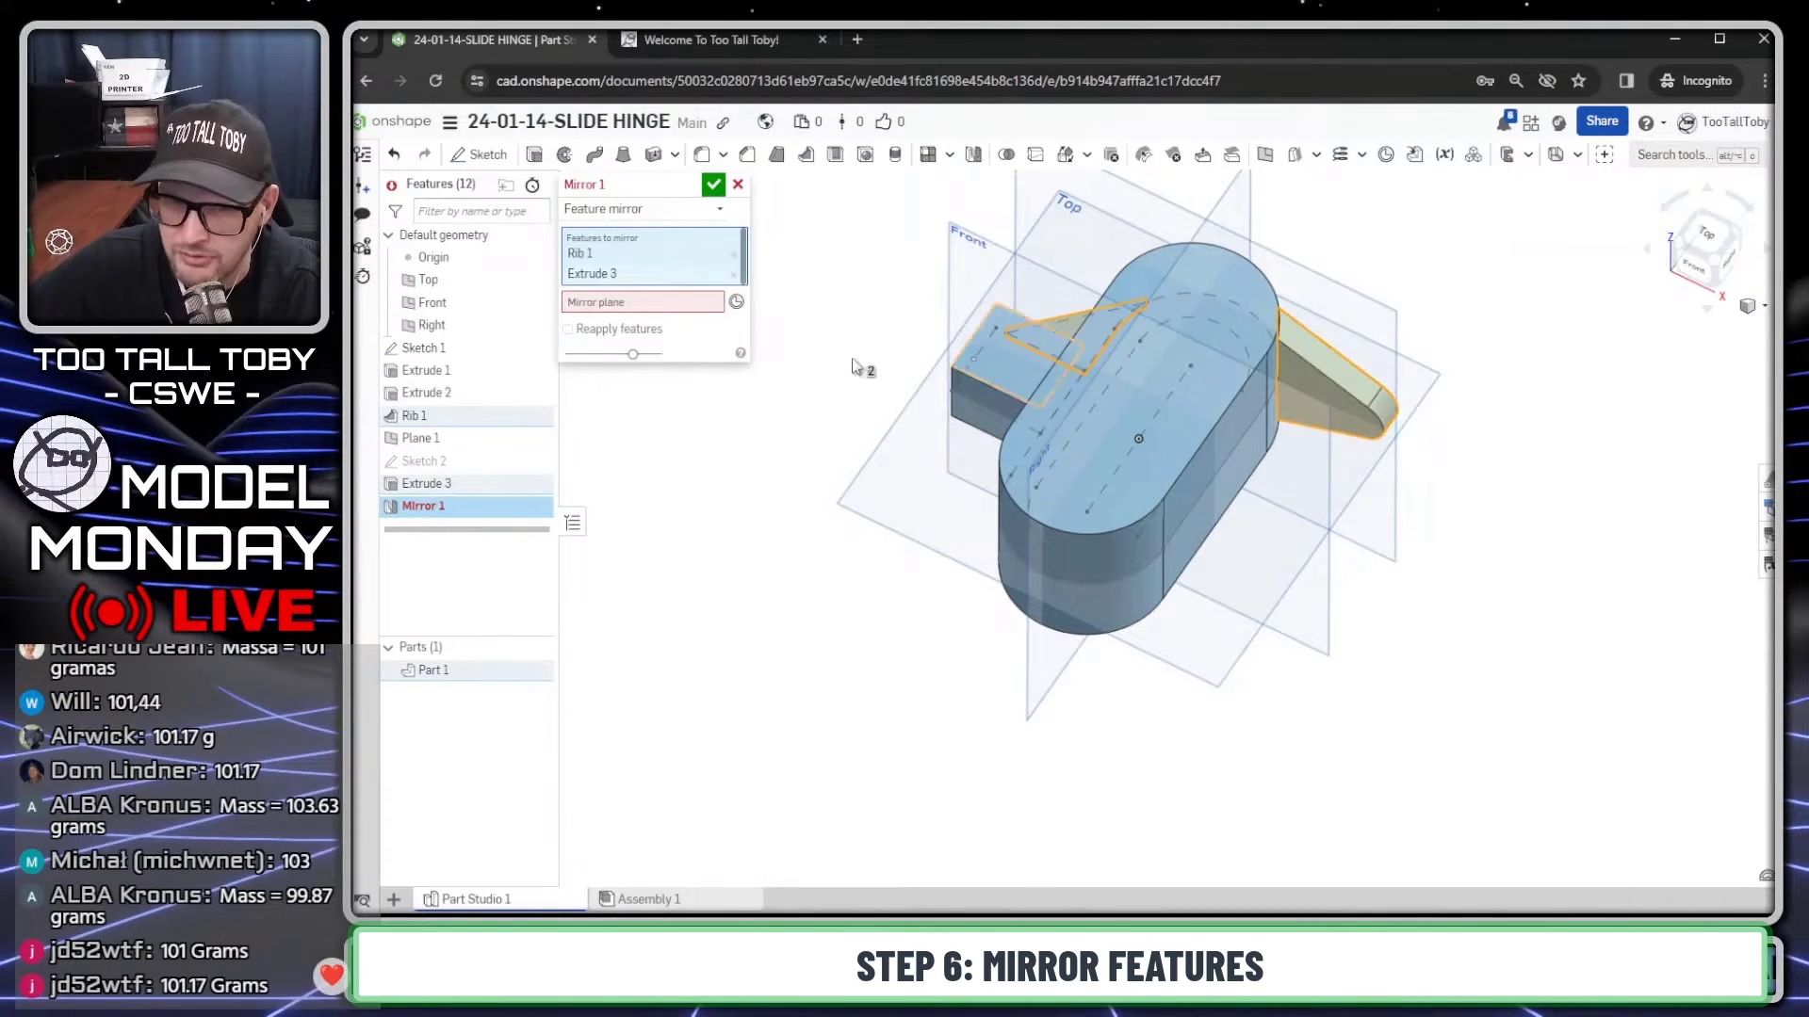
{"action": "left_click", "coordinate": [962, 270]}
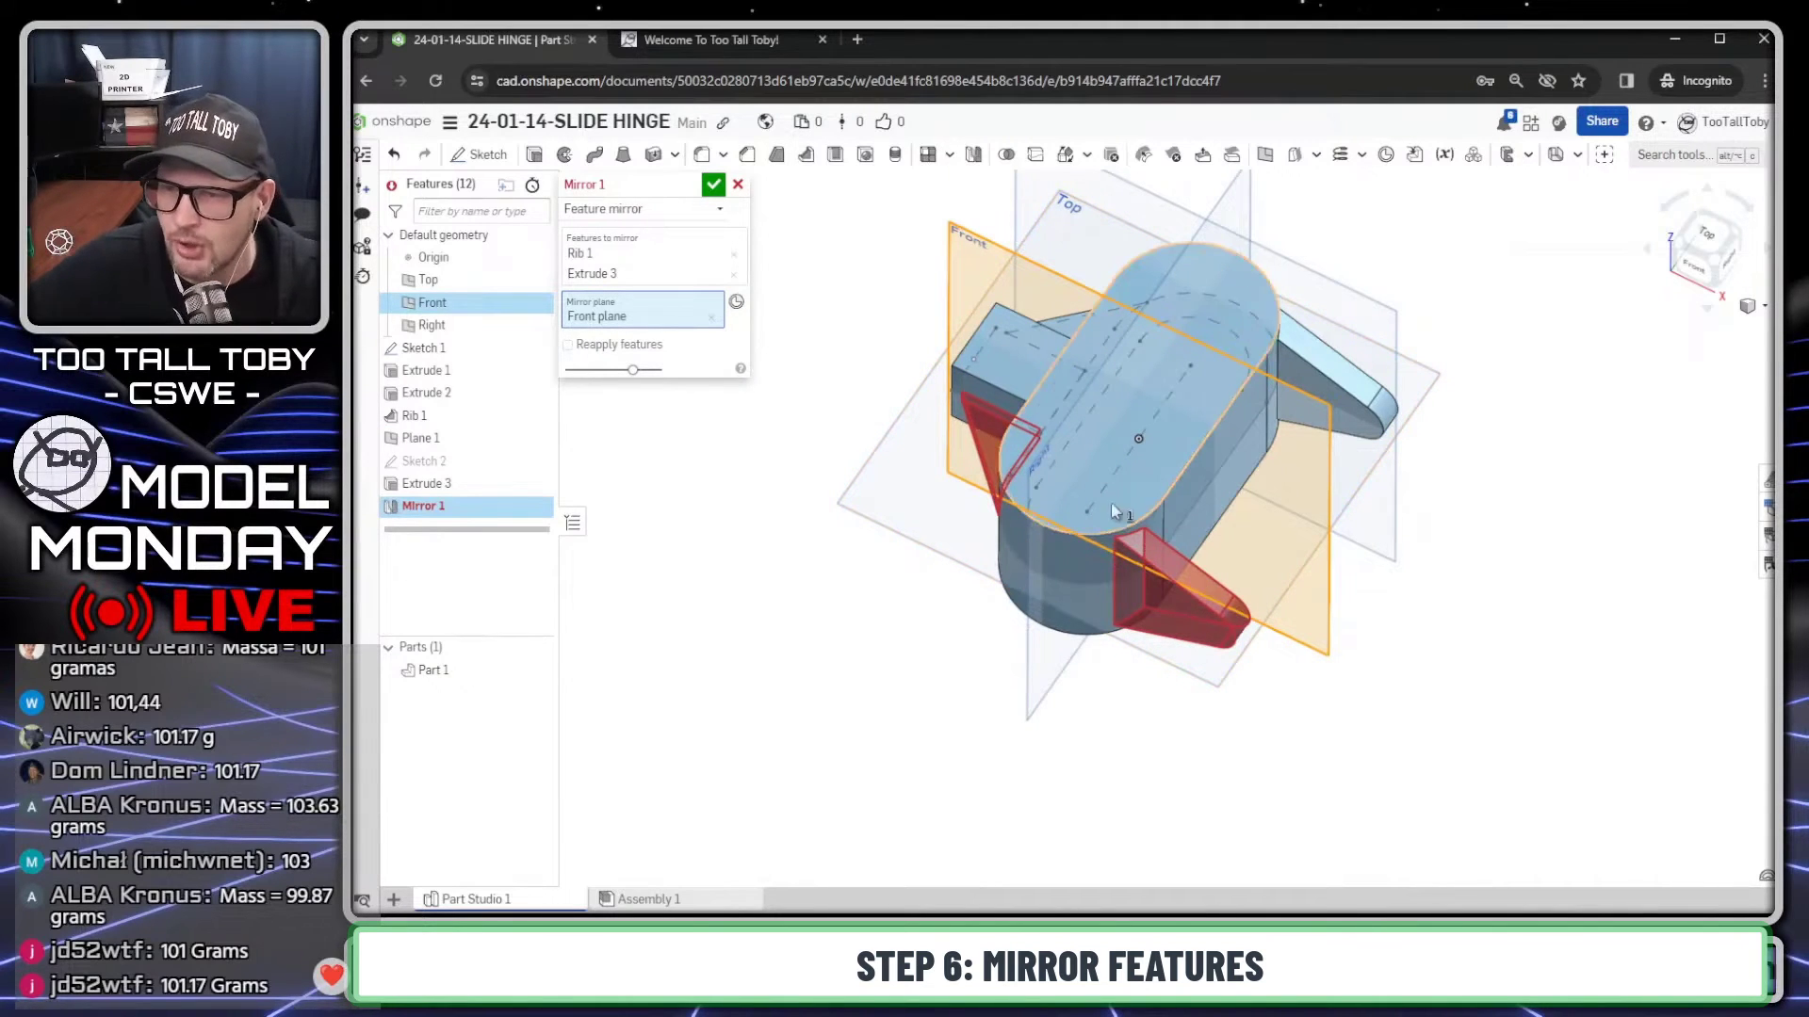
{"action": "left_click", "coordinate": [568, 346]}
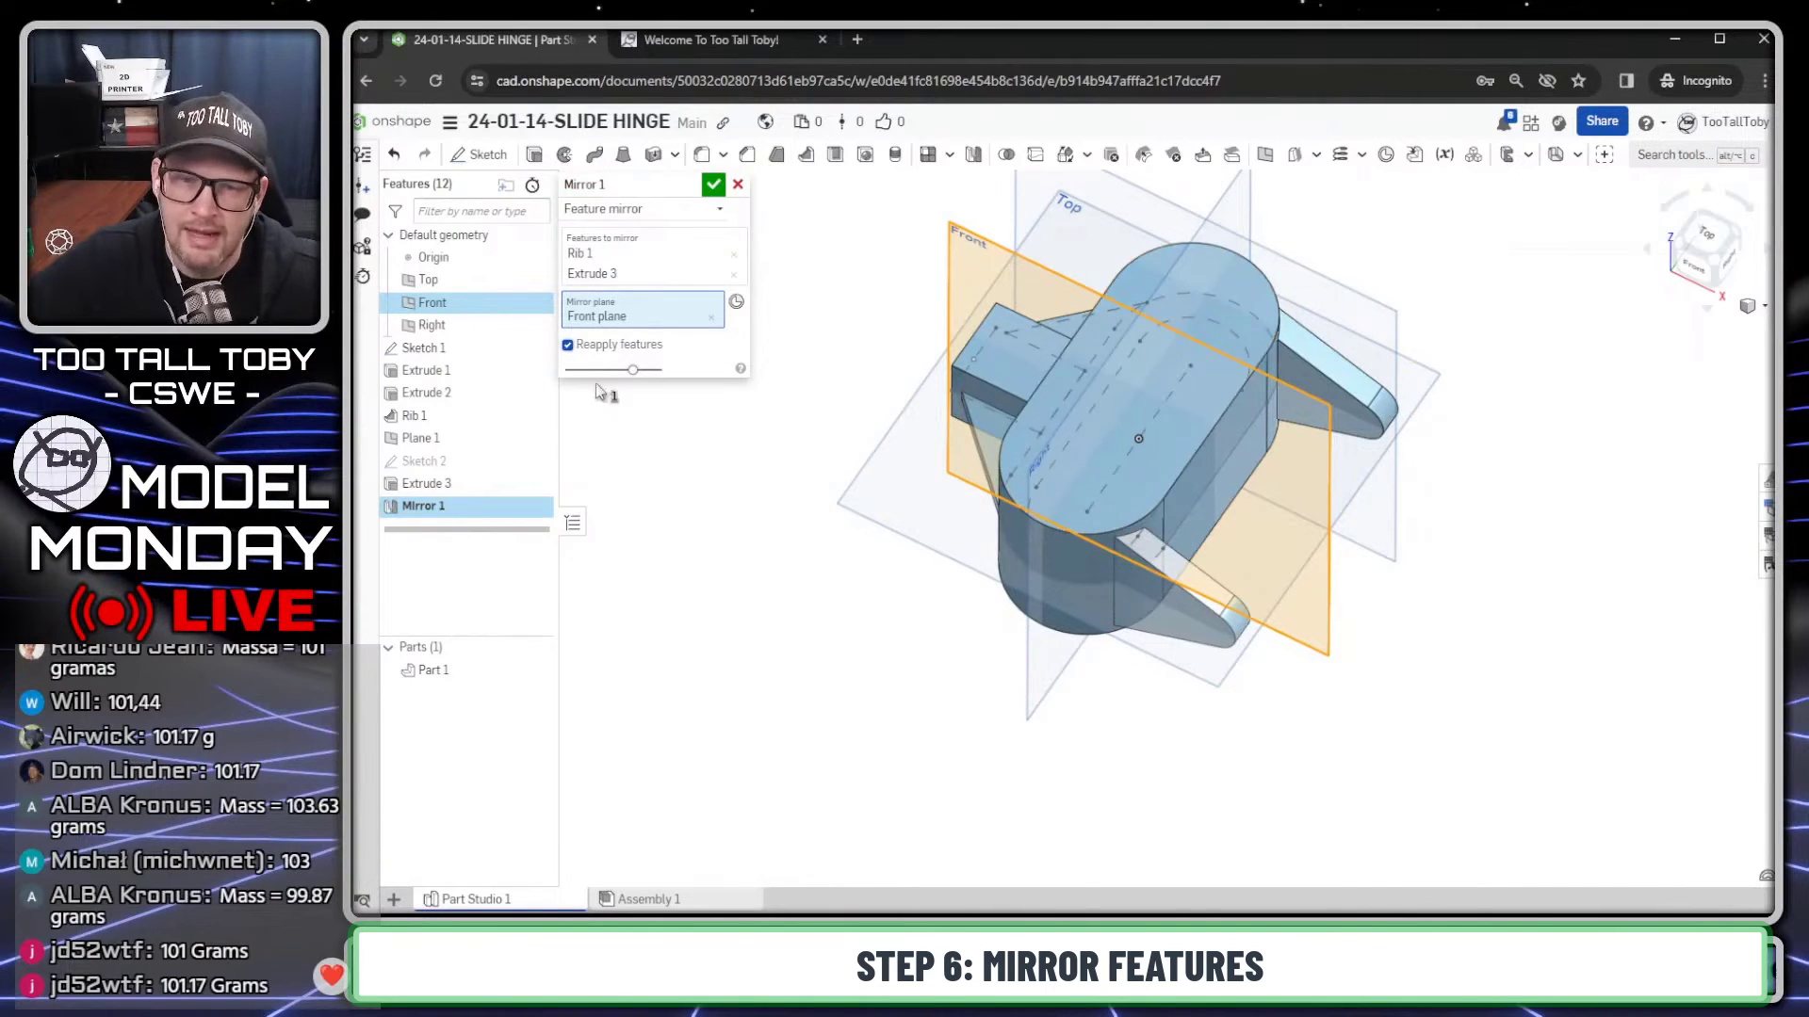
{"action": "left_click", "coordinate": [568, 346]}
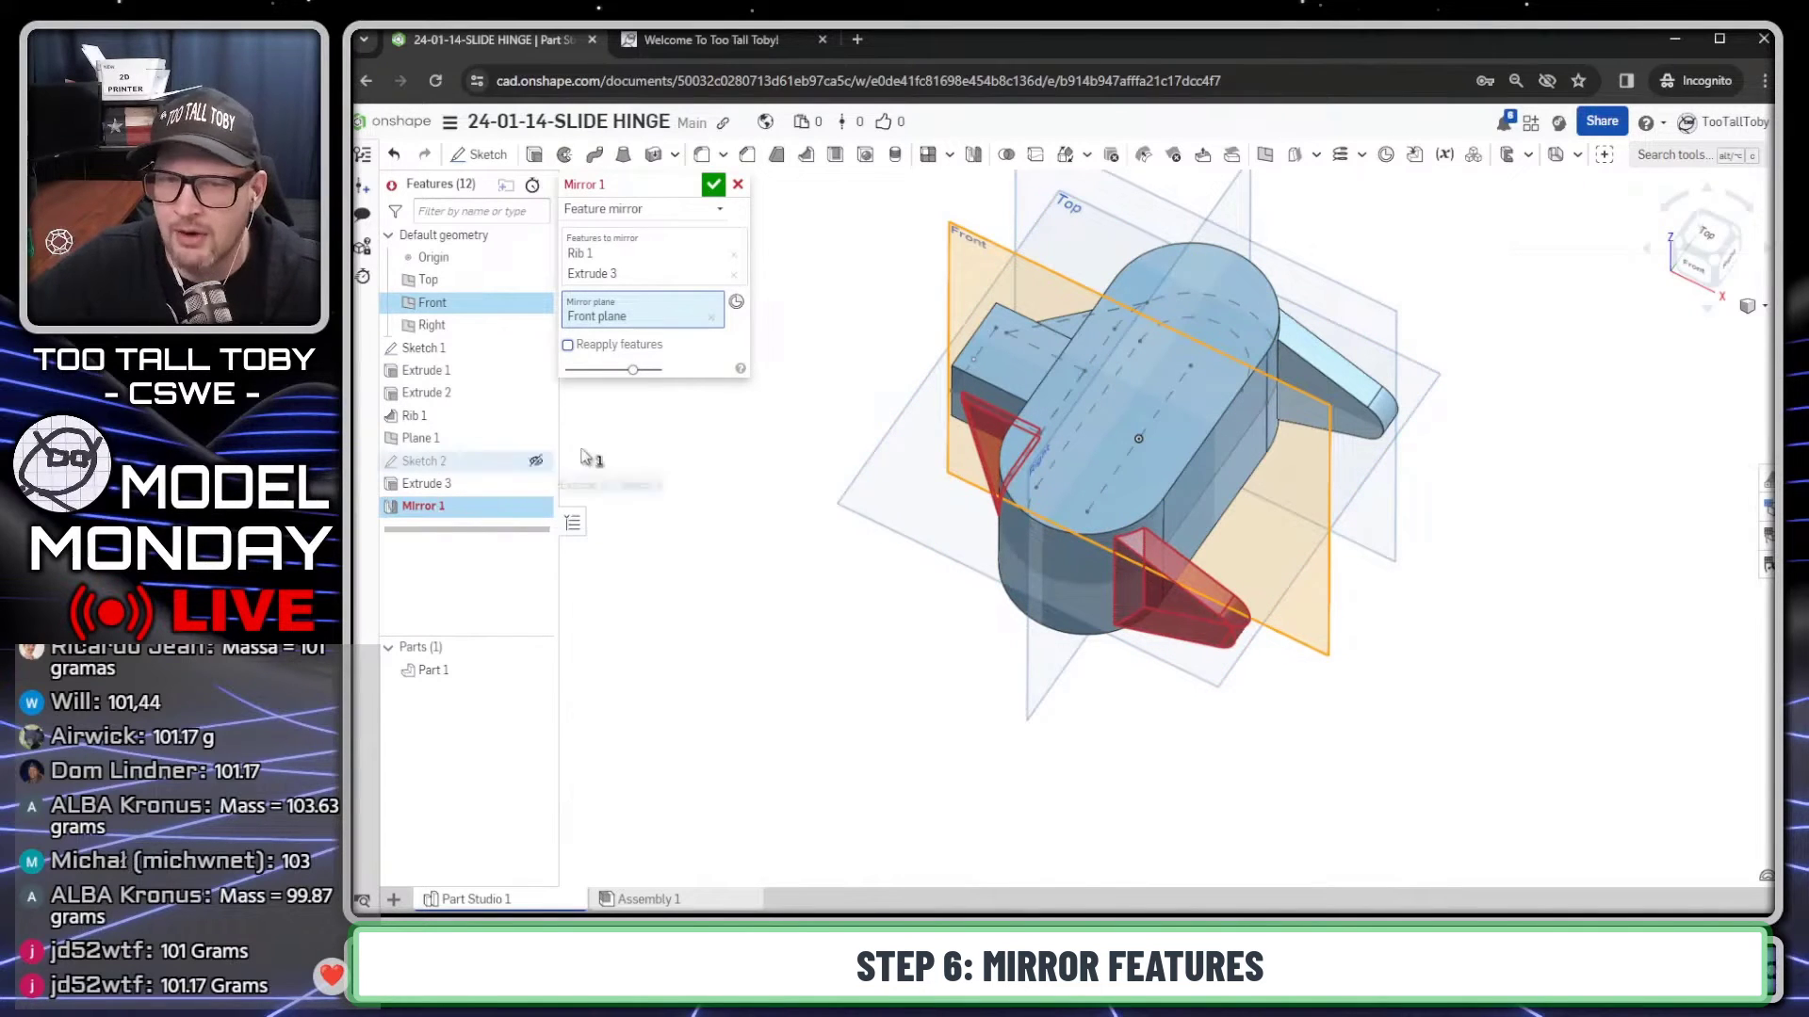
{"action": "left_click", "coordinate": [568, 346]}
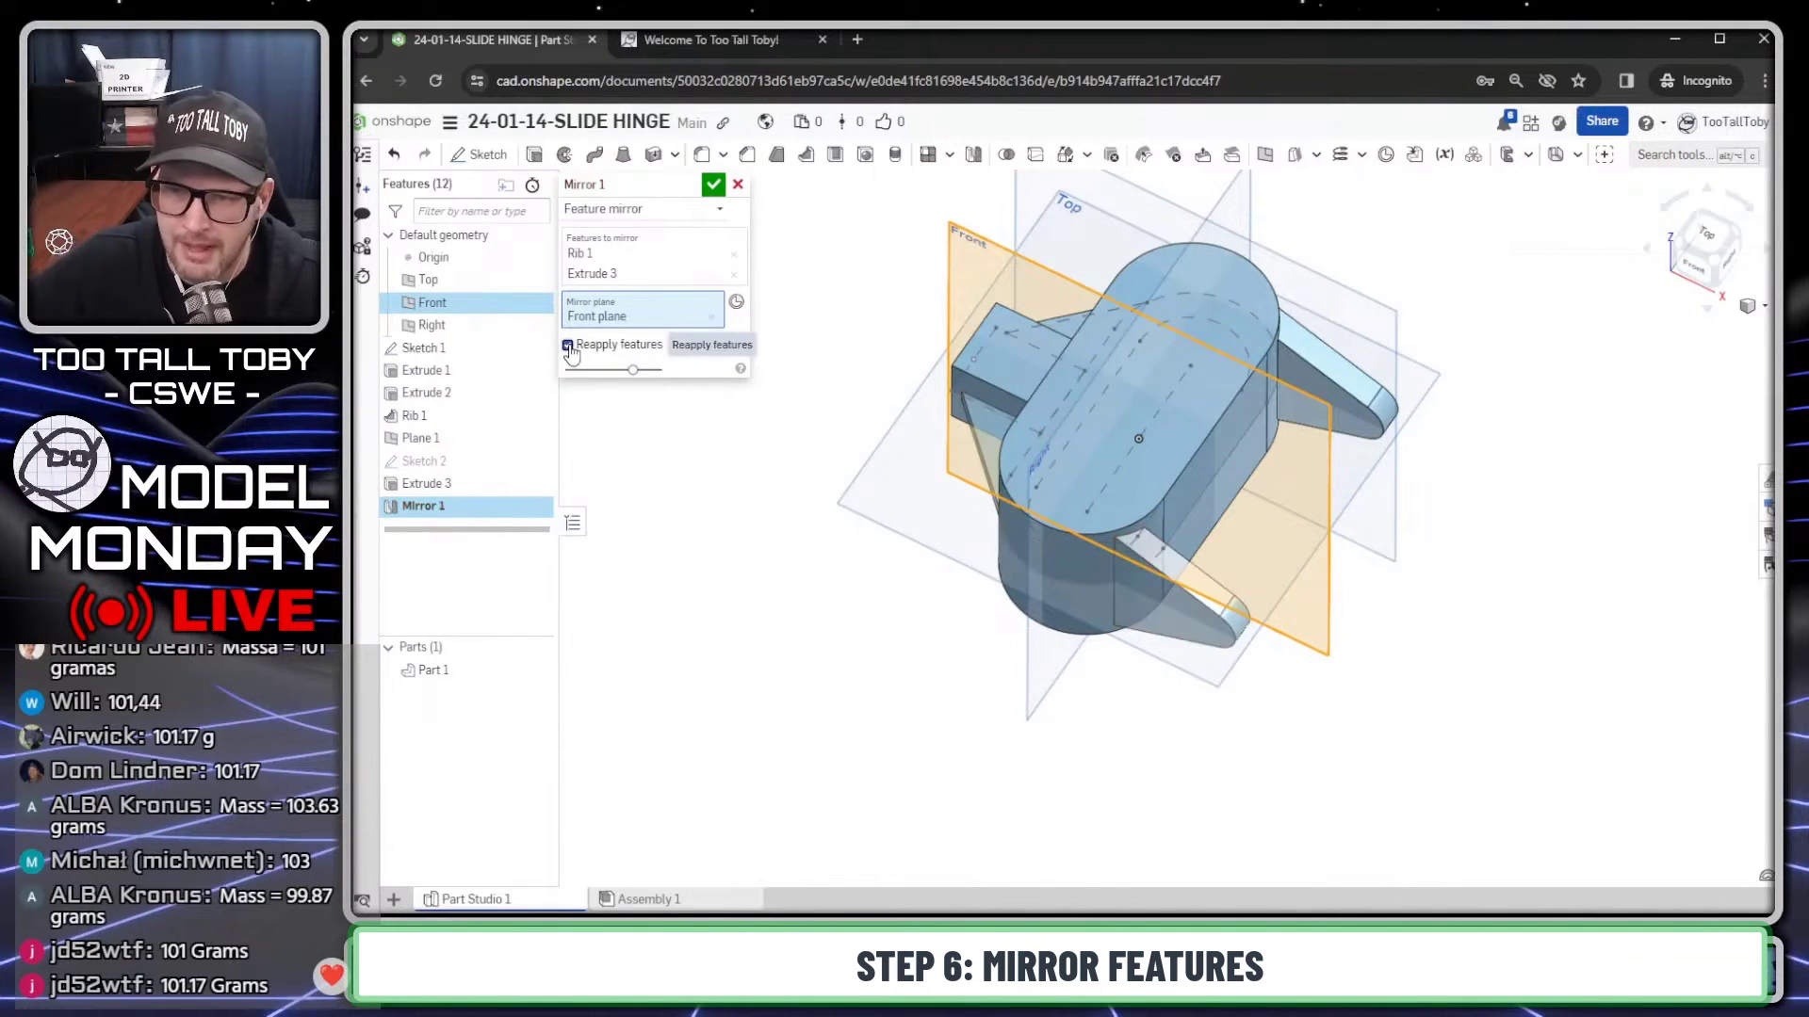
{"action": "left_click", "coordinate": [713, 186]}
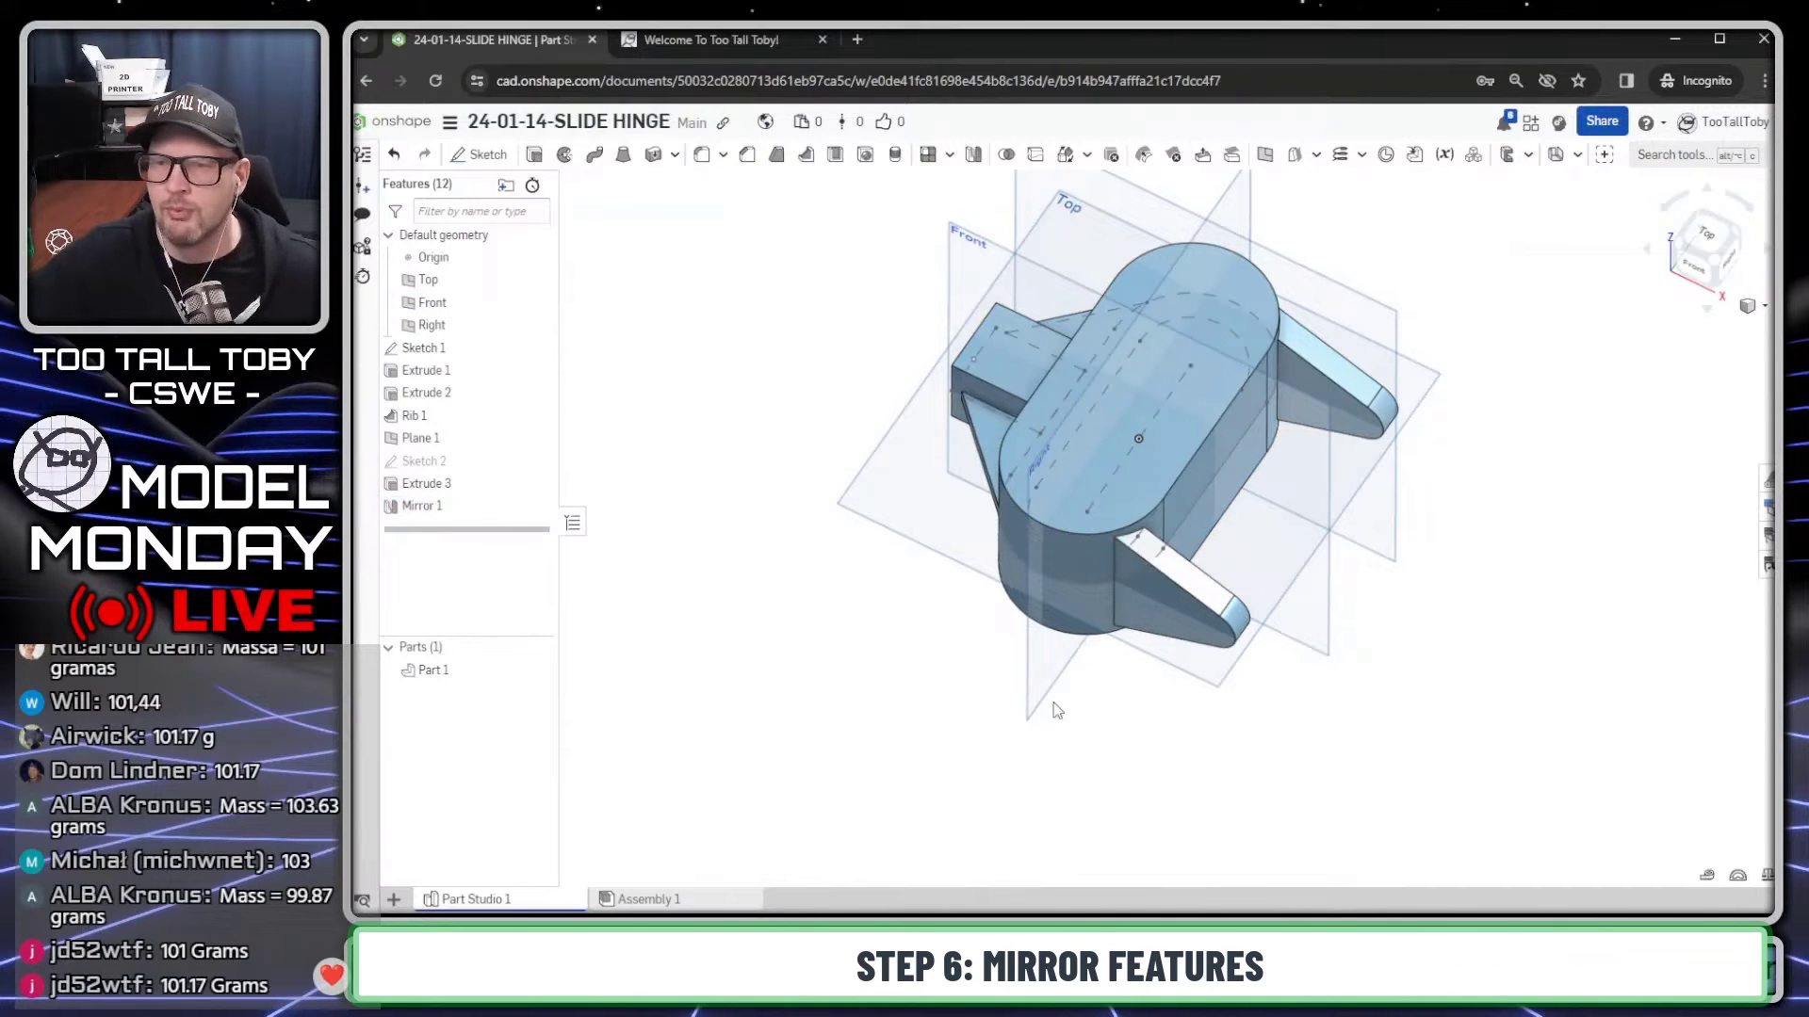
Step: Sketch a circle on the Front plane that is concentric with and equal to the tip arc
{"action": "left_click", "coordinate": [975, 244]}
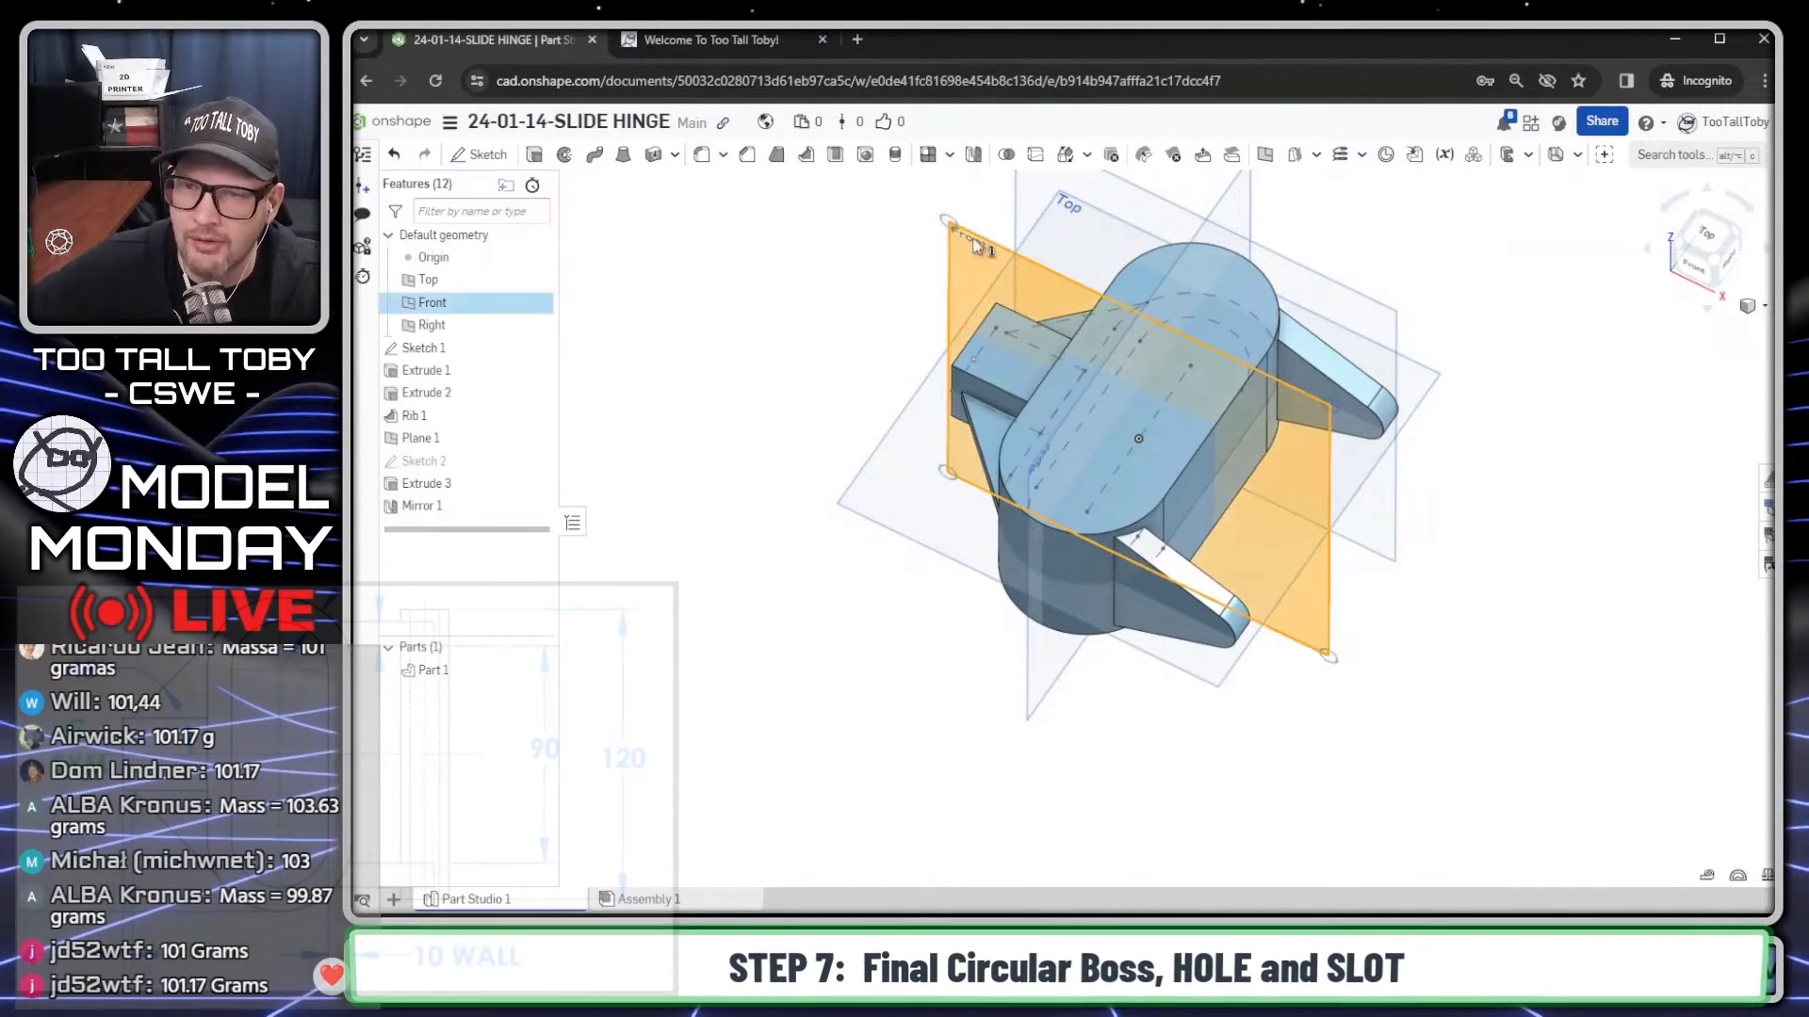
{"action": "left_click", "coordinate": [994, 228]}
{"action": "key", "text": "n"}
{"action": "key", "text": "s"}
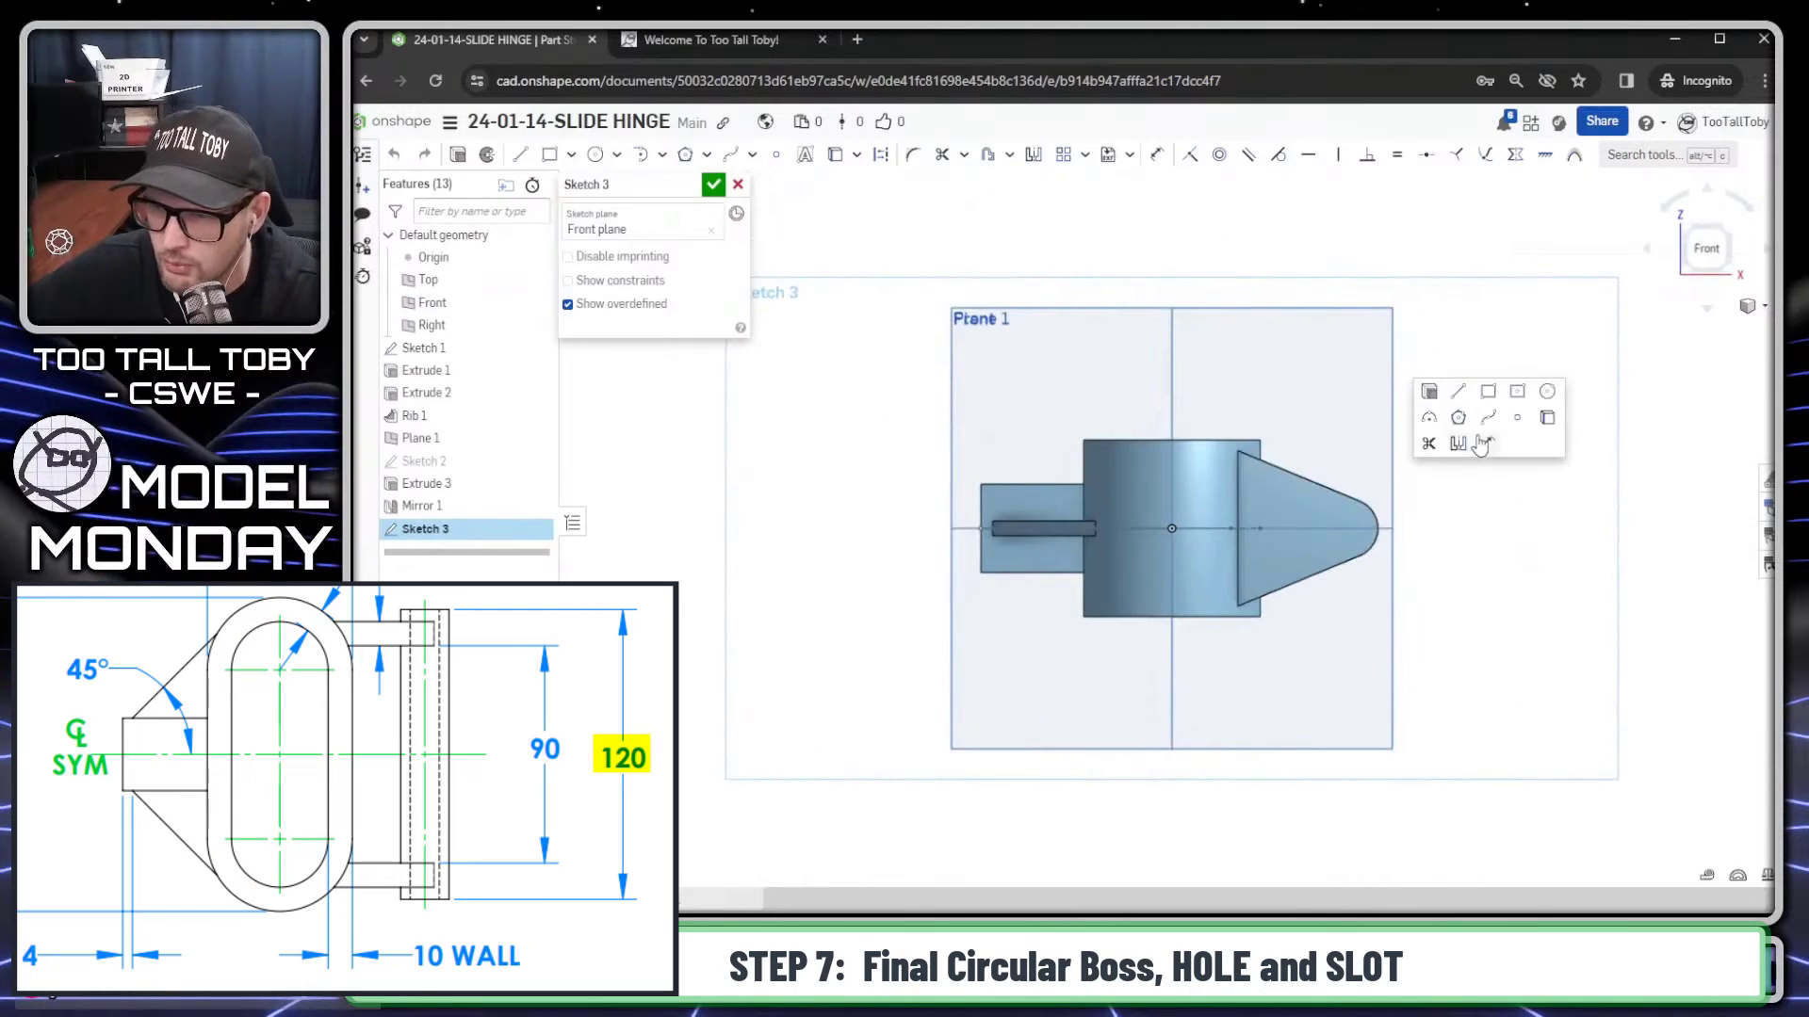
{"action": "left_click", "coordinate": [1547, 392]}
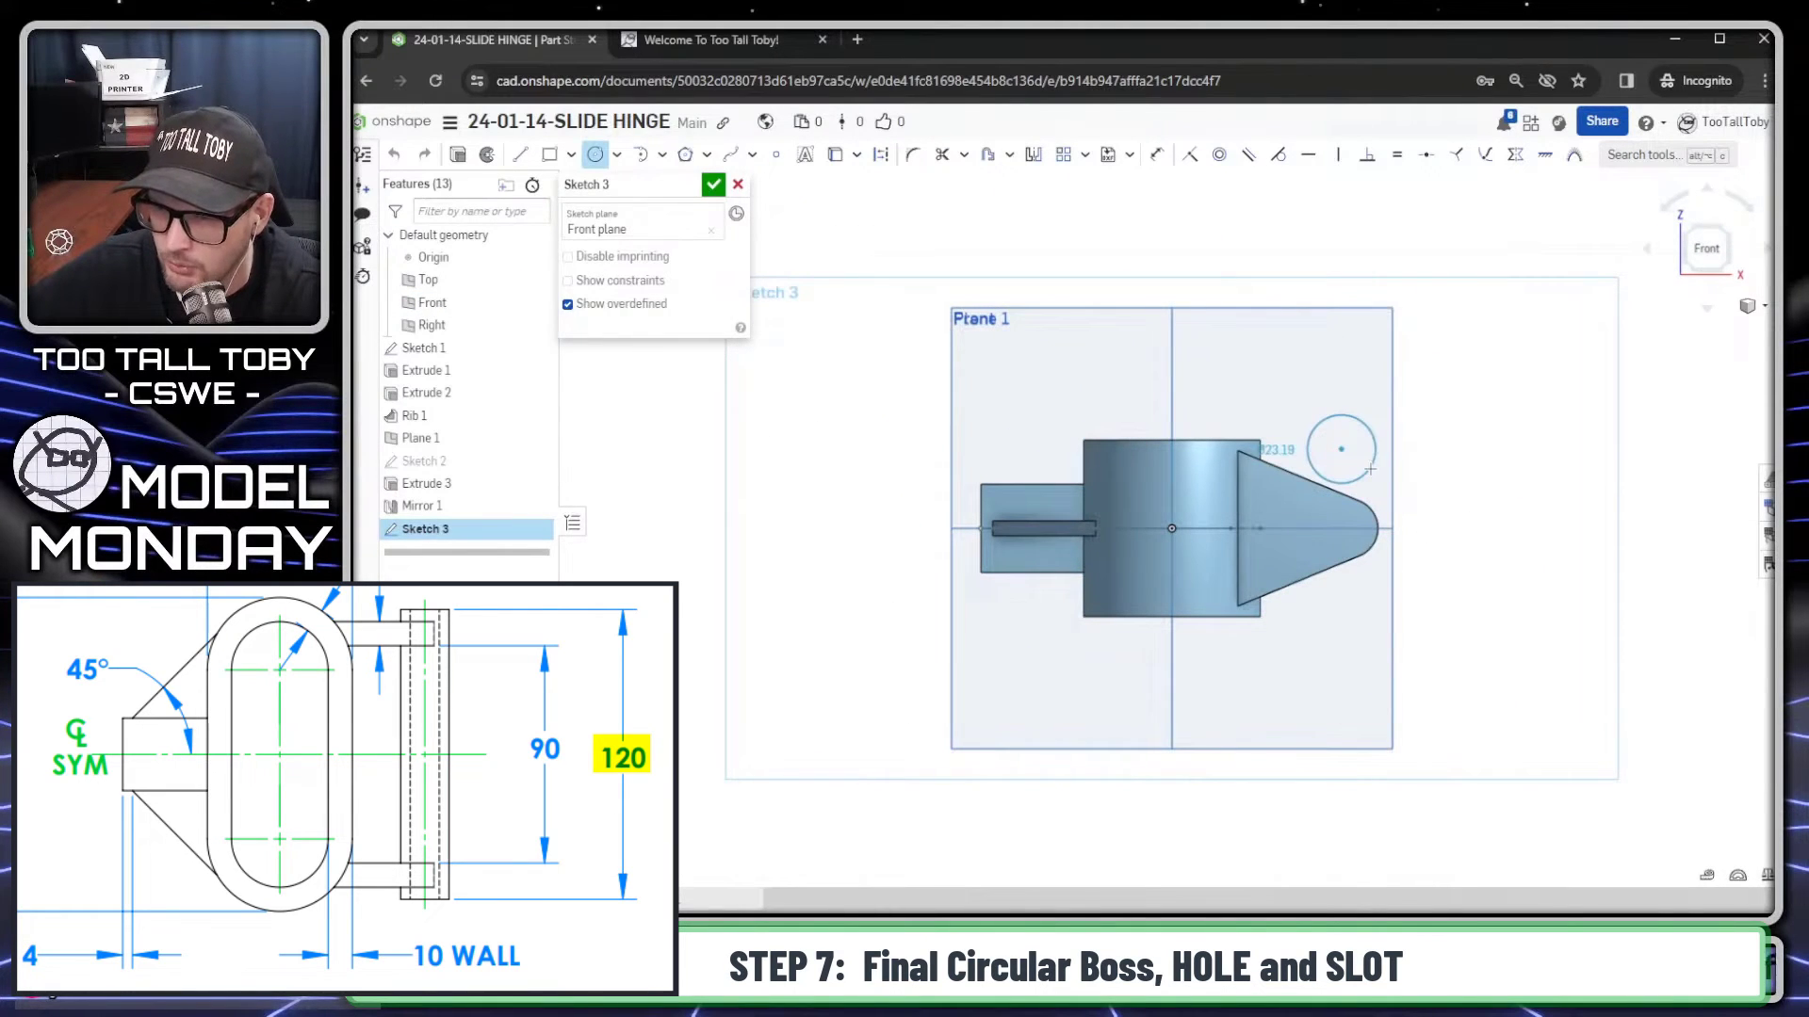
{"action": "left_click", "coordinate": [1370, 469]}
{"action": "scroll", "coordinate": [1377, 499], "scroll_direction": "up", "scroll_amount": 5}
{"action": "left_click", "coordinate": [1358, 441]}
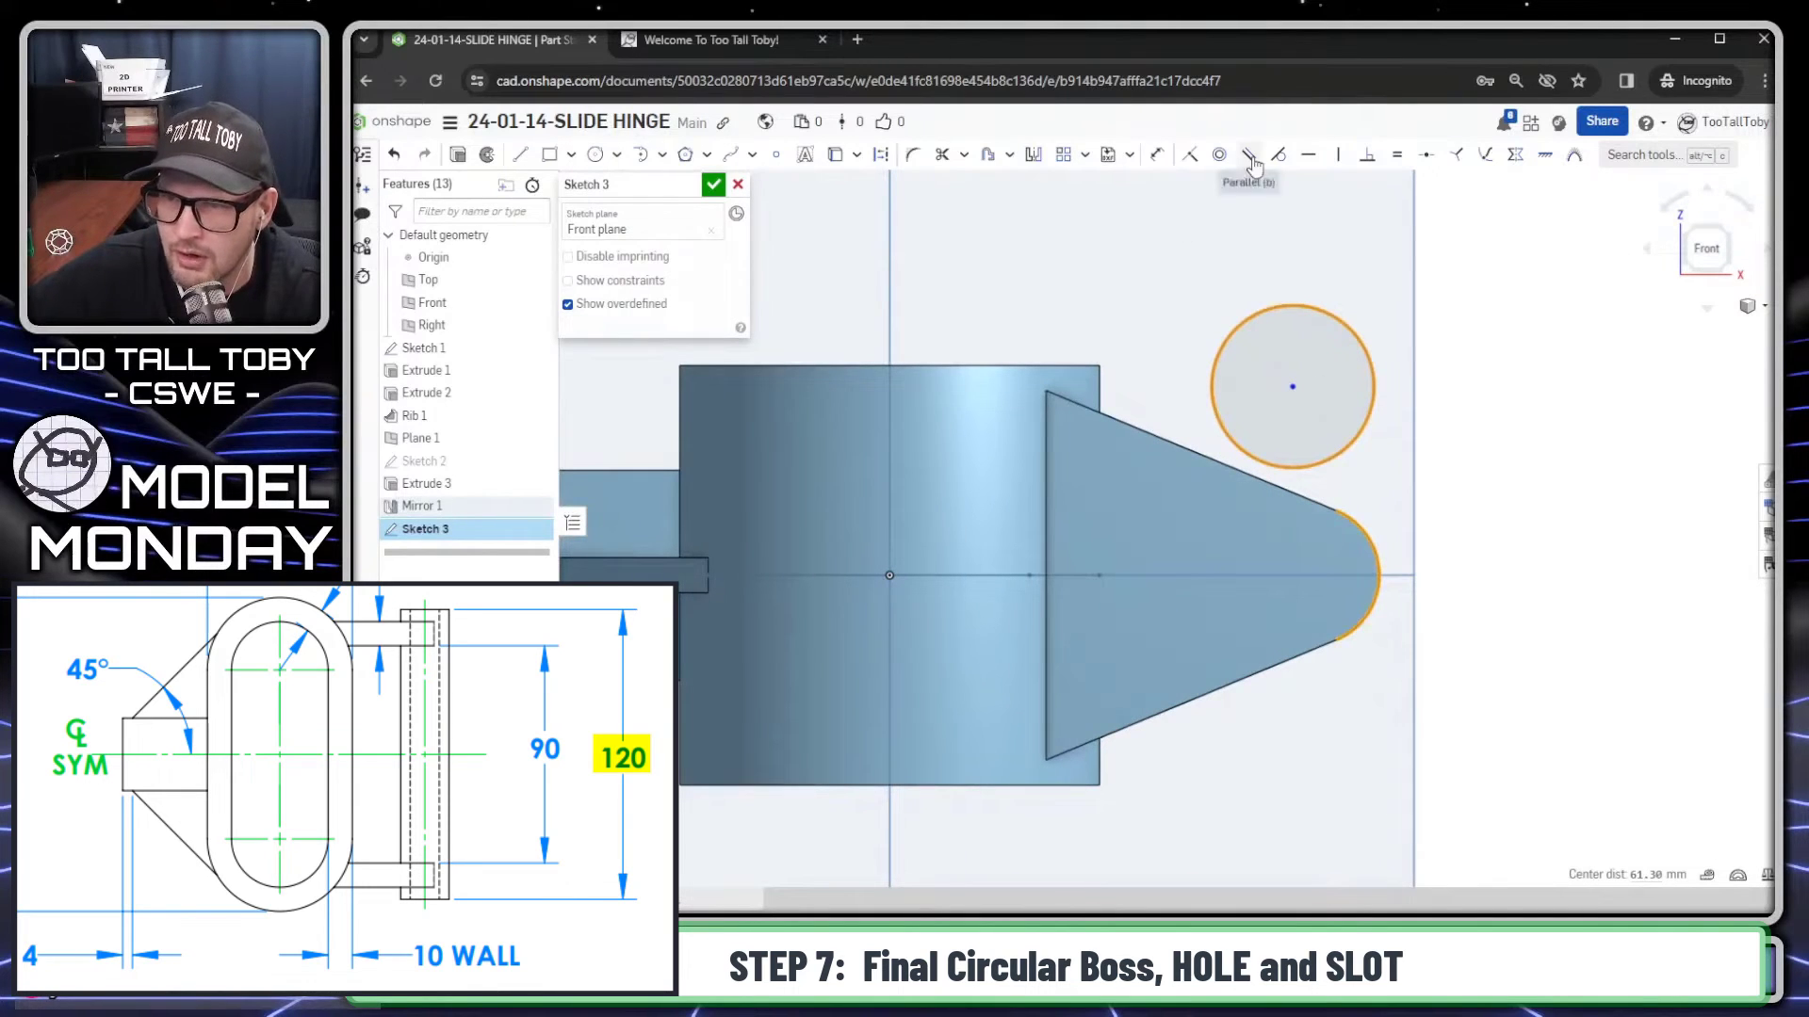
{"action": "left_click", "coordinate": [1219, 154]}
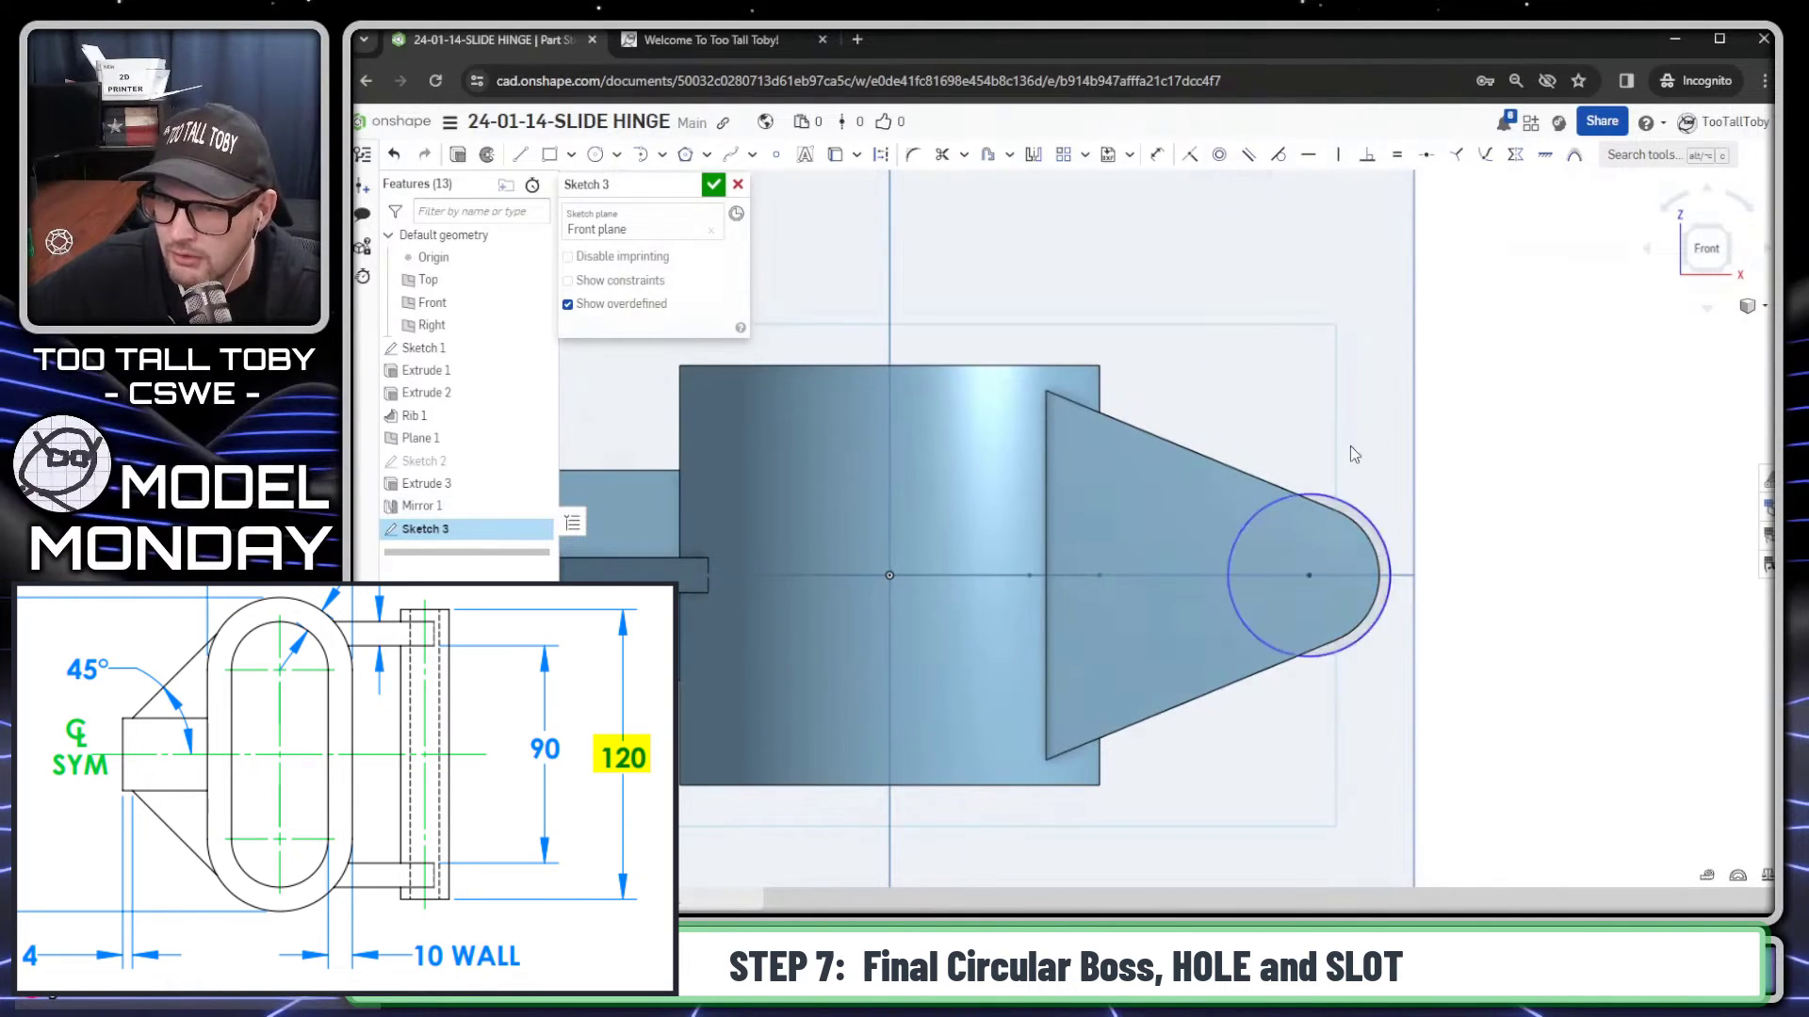
{"action": "left_click", "coordinate": [1374, 552]}
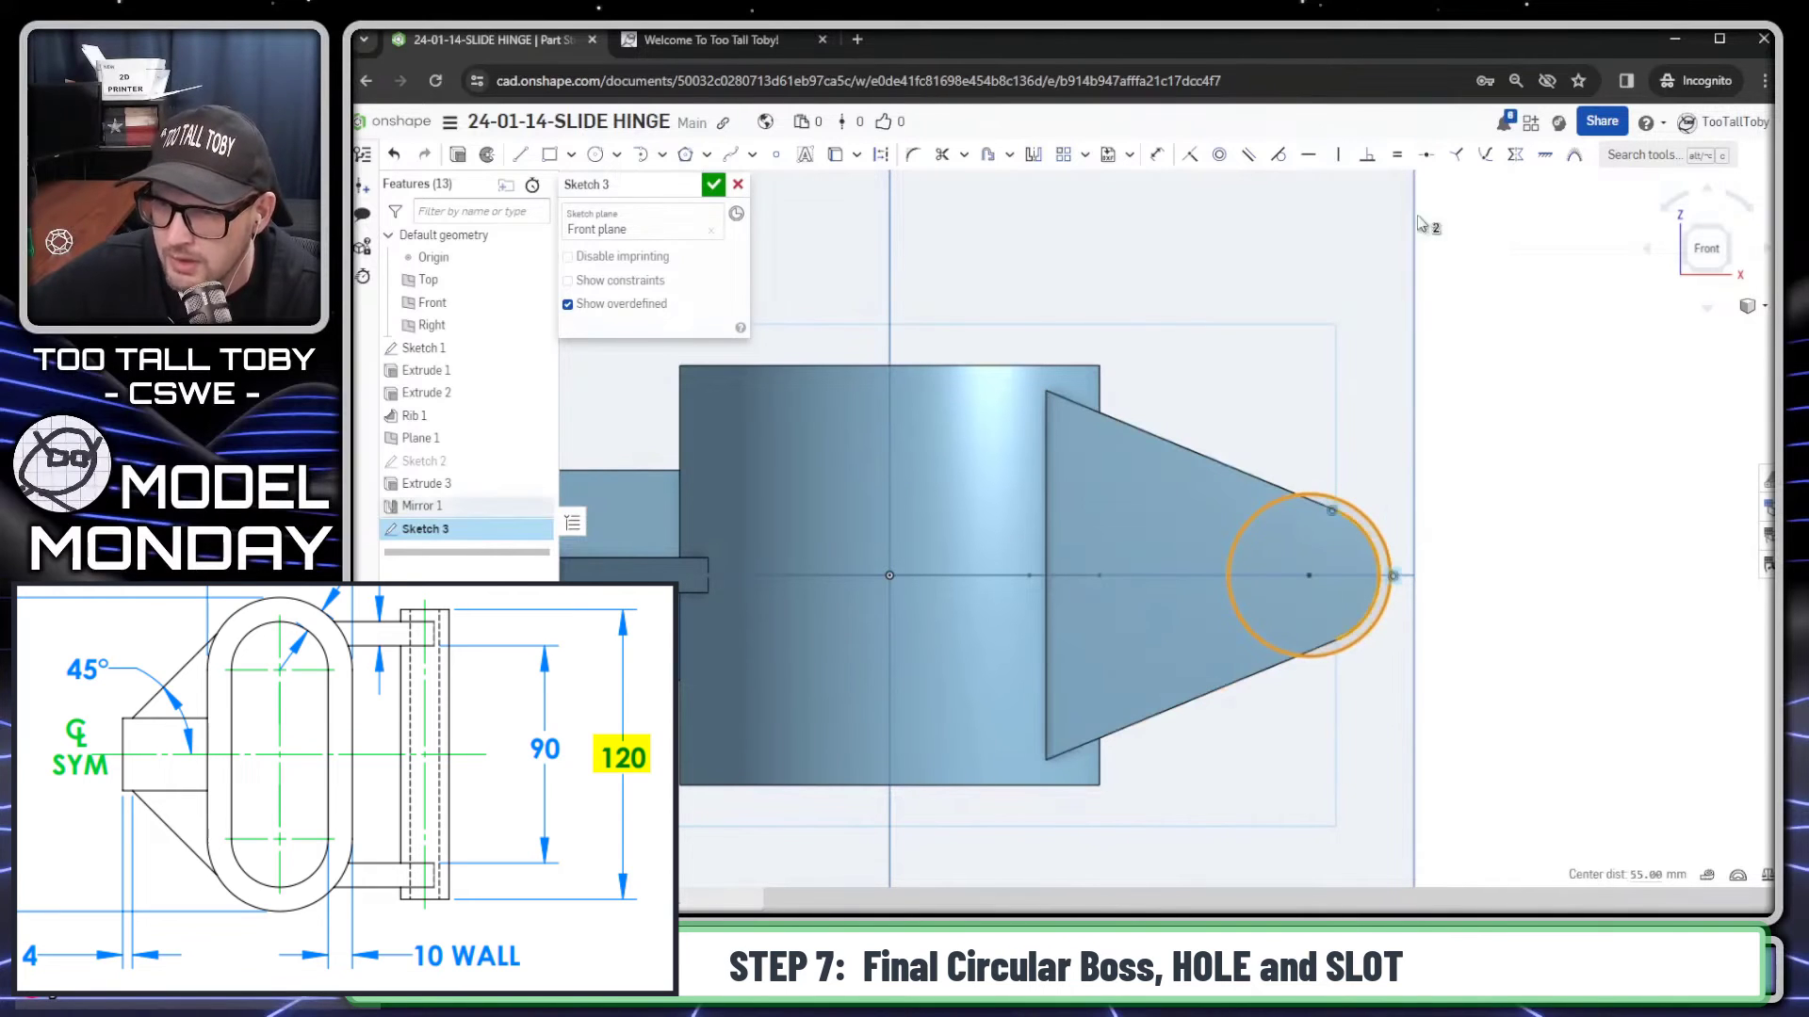
{"action": "left_click", "coordinate": [1397, 155]}
Step: Add a 12 mm diameter hole circle at the centre of the boss
{"action": "scroll", "coordinate": [1460, 556], "scroll_direction": "down", "scroll_amount": 2}
{"action": "key", "text": "s"}
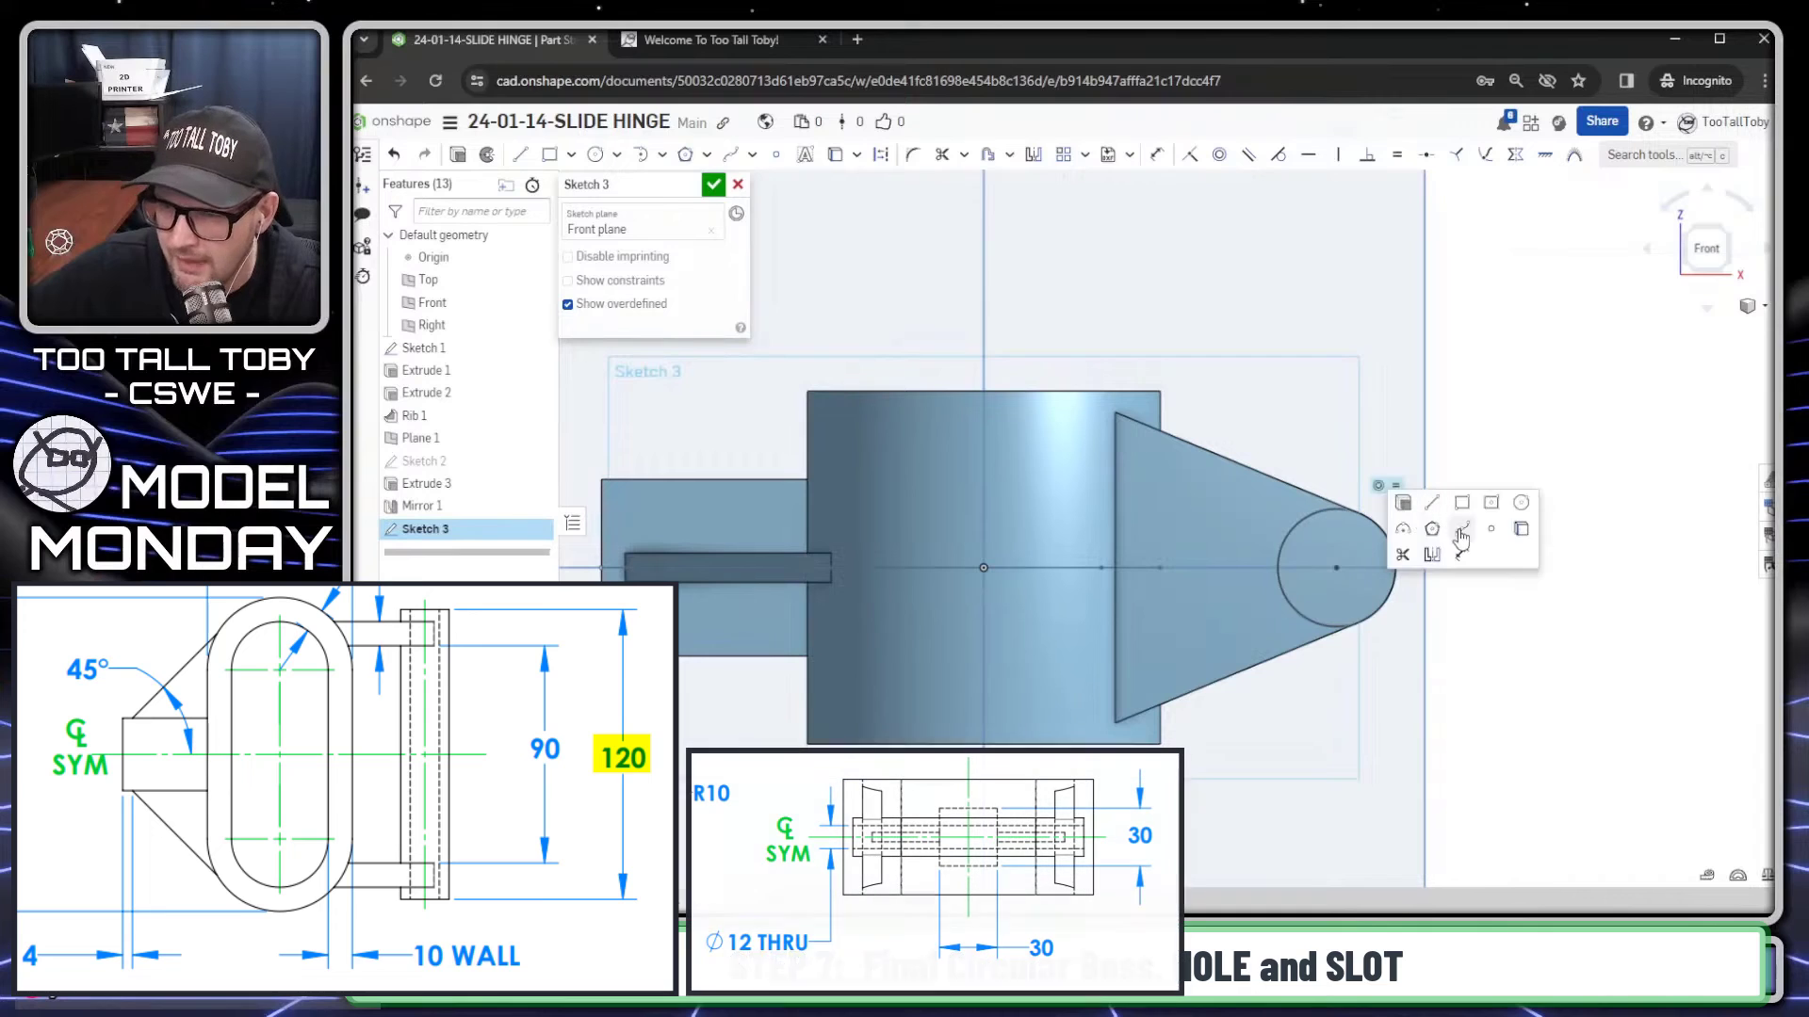
{"action": "left_click", "coordinate": [1522, 504]}
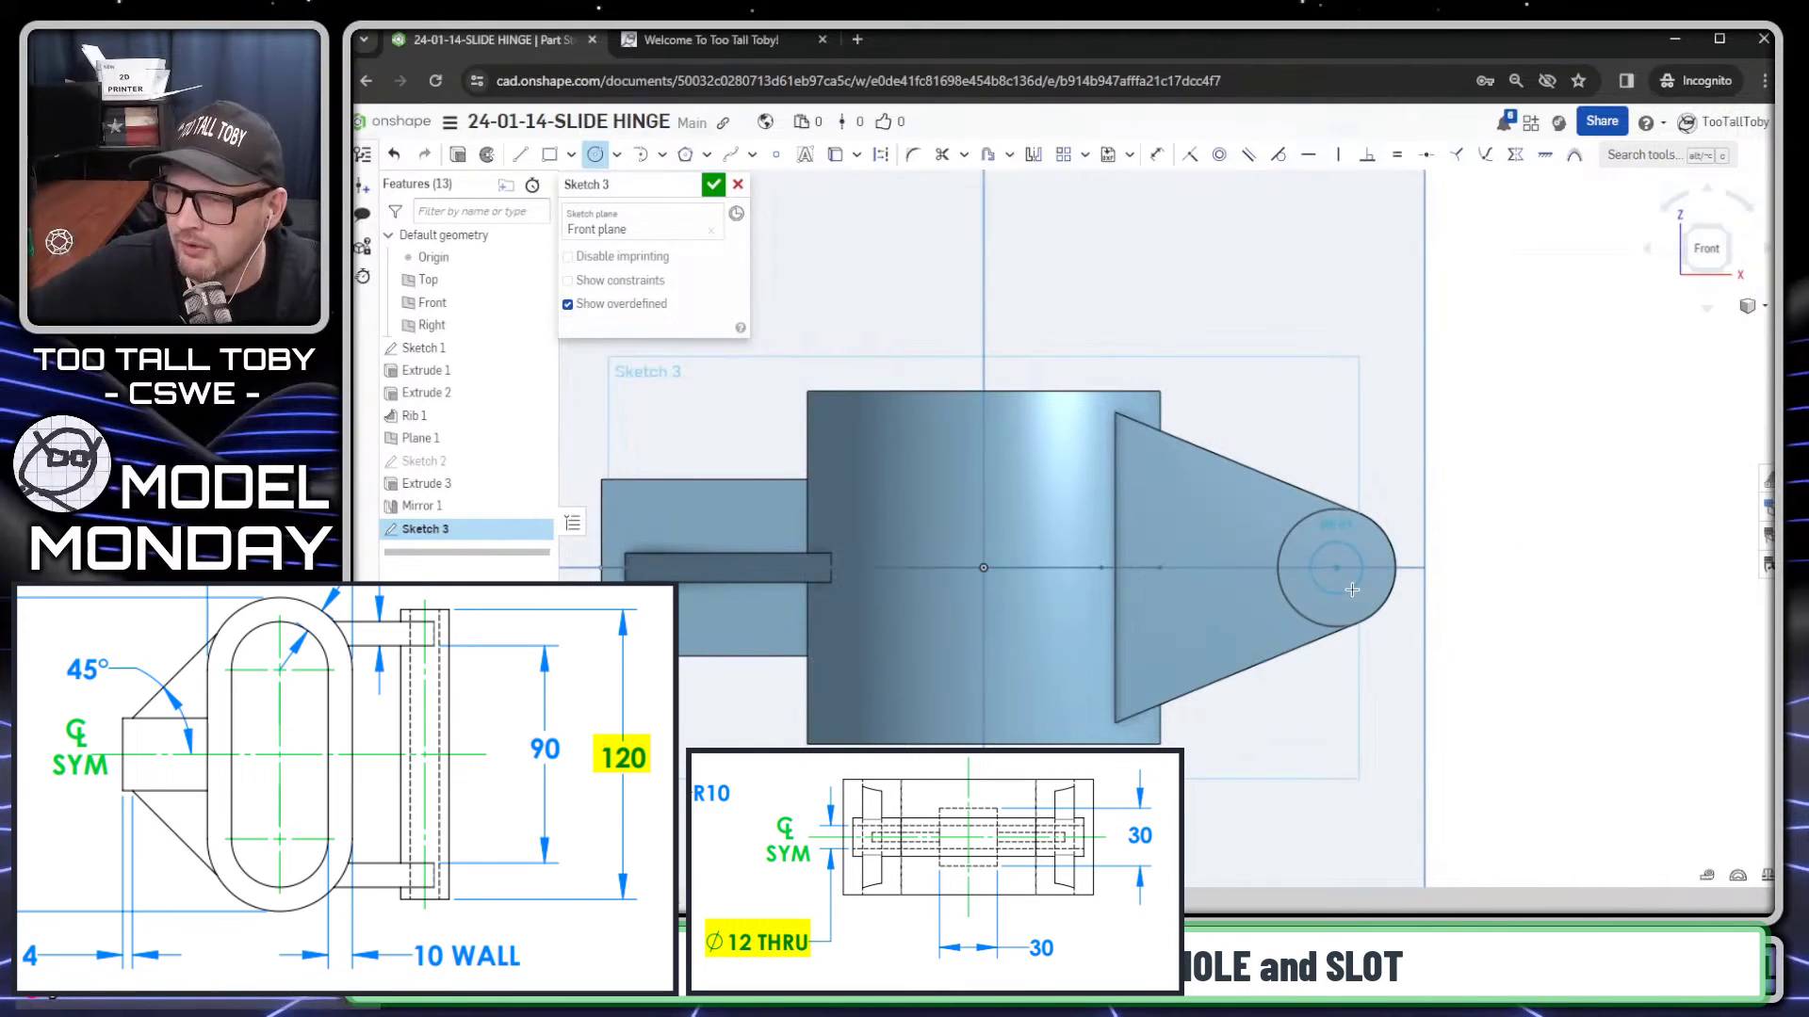
{"action": "left_click", "coordinate": [1351, 589]}
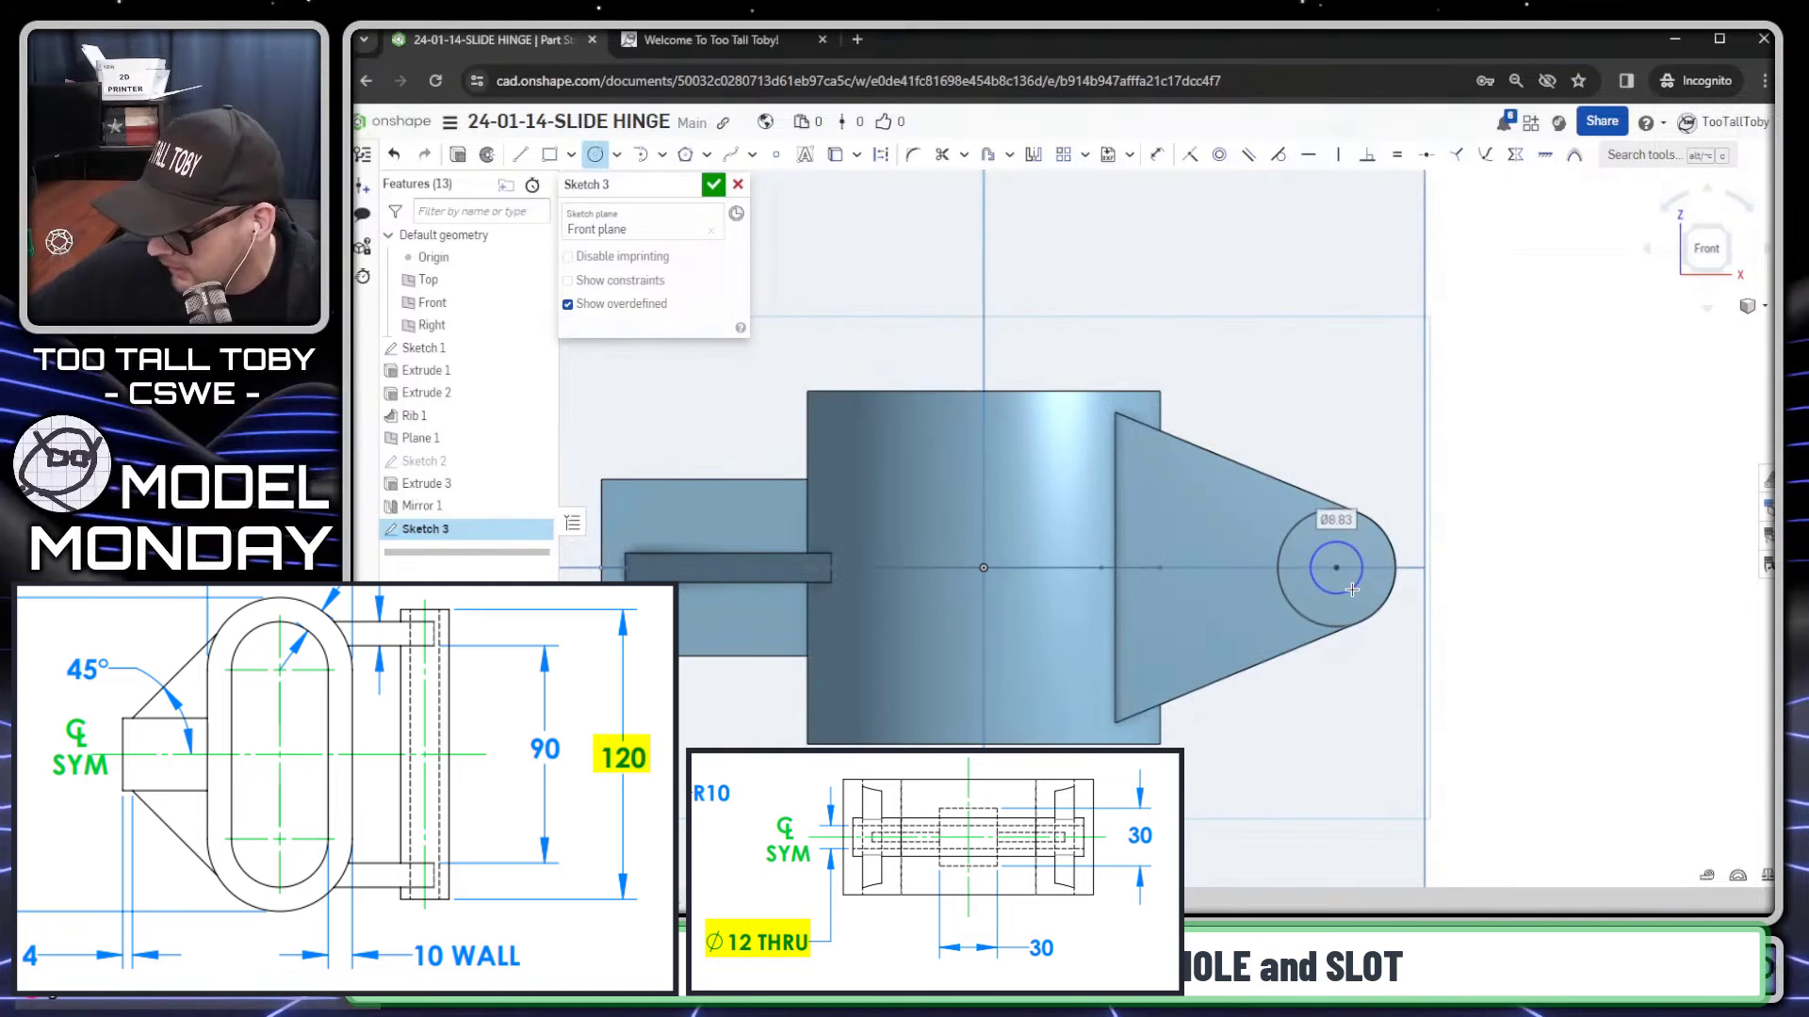
{"action": "type", "text": "12"}
{"action": "key", "text": "Return"}
{"action": "key", "text": "shift+7"}
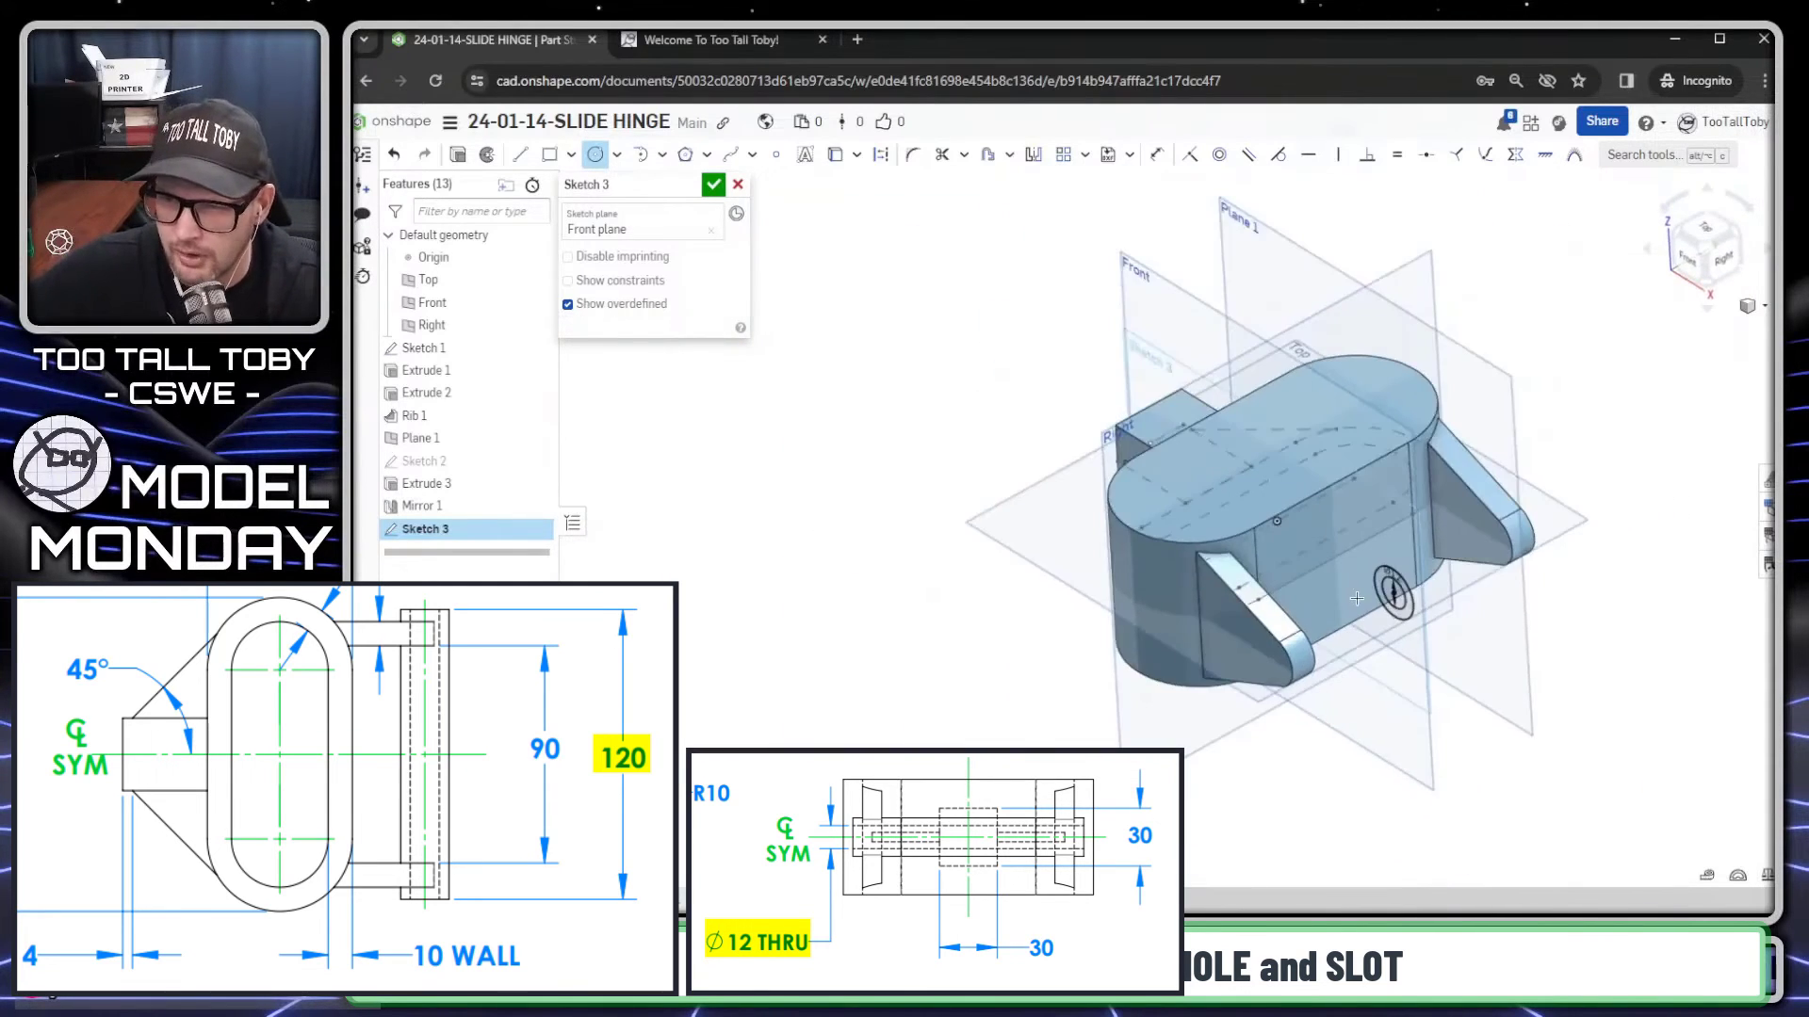
{"action": "key", "text": "s"}
{"action": "left_click", "coordinate": [1267, 584]}
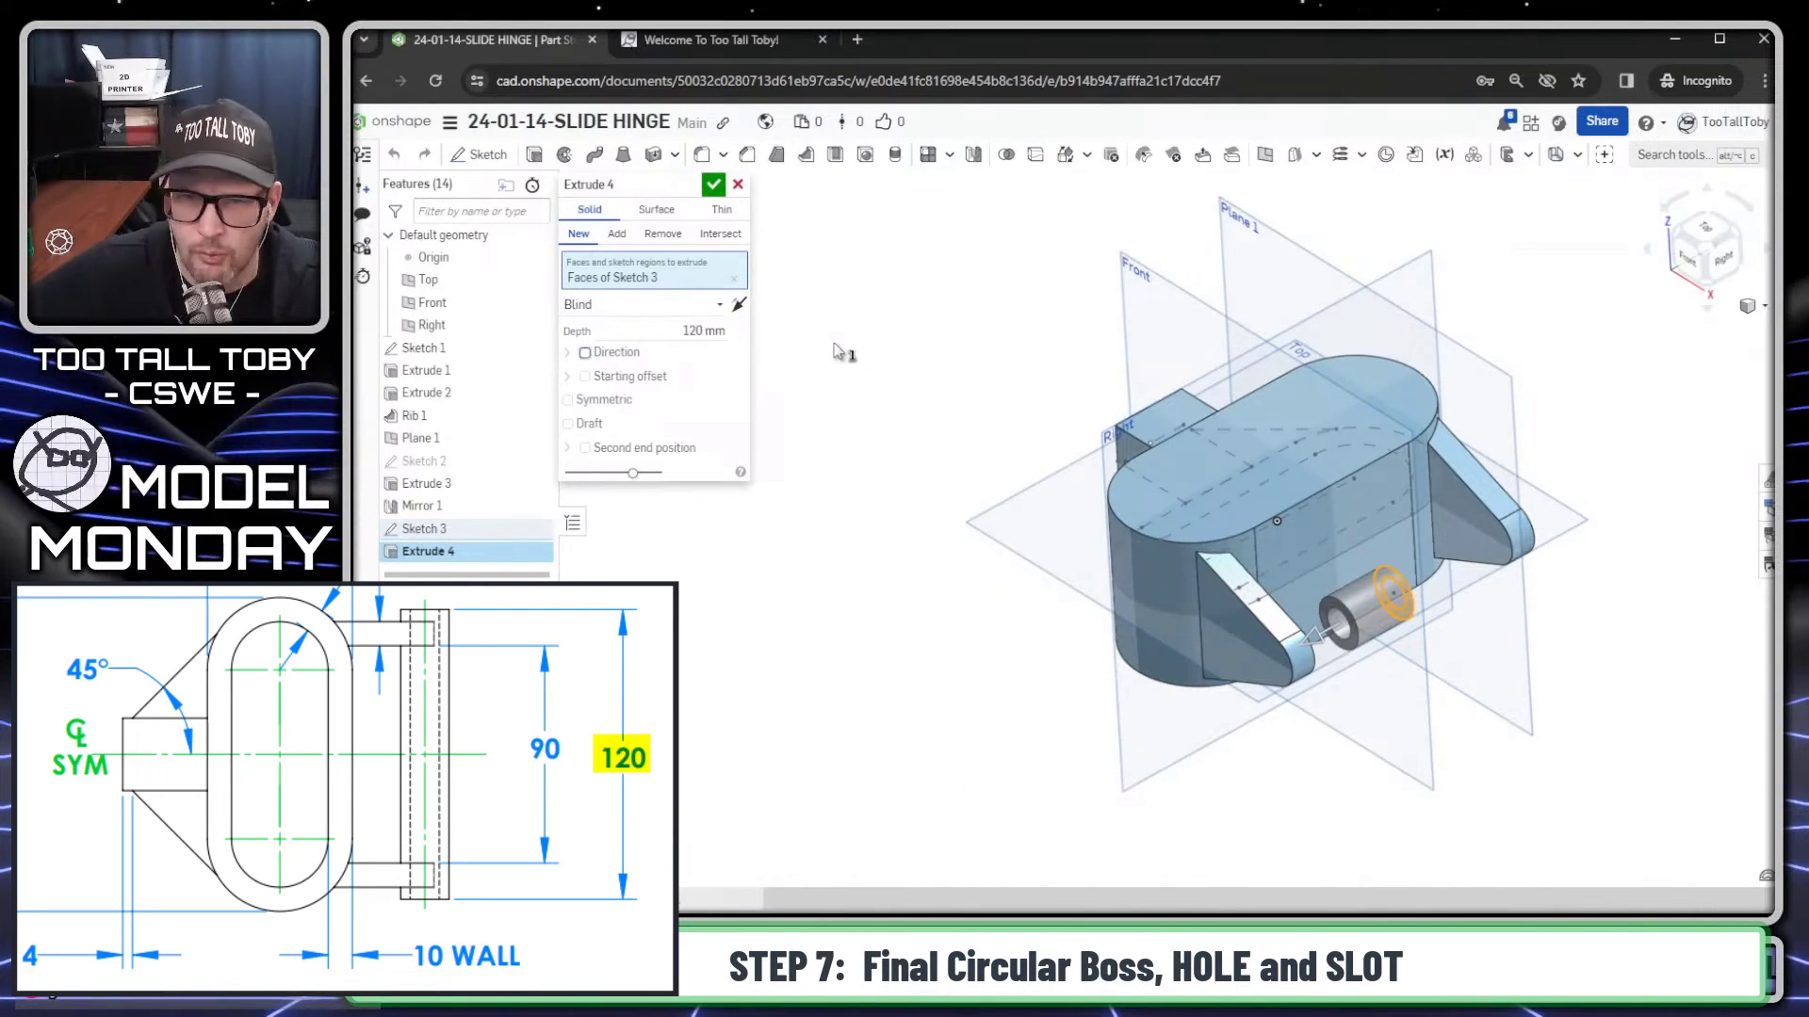
Step: Apply Extrude 4 as a symmetric 120 mm boss
{"action": "key", "text": "space"}
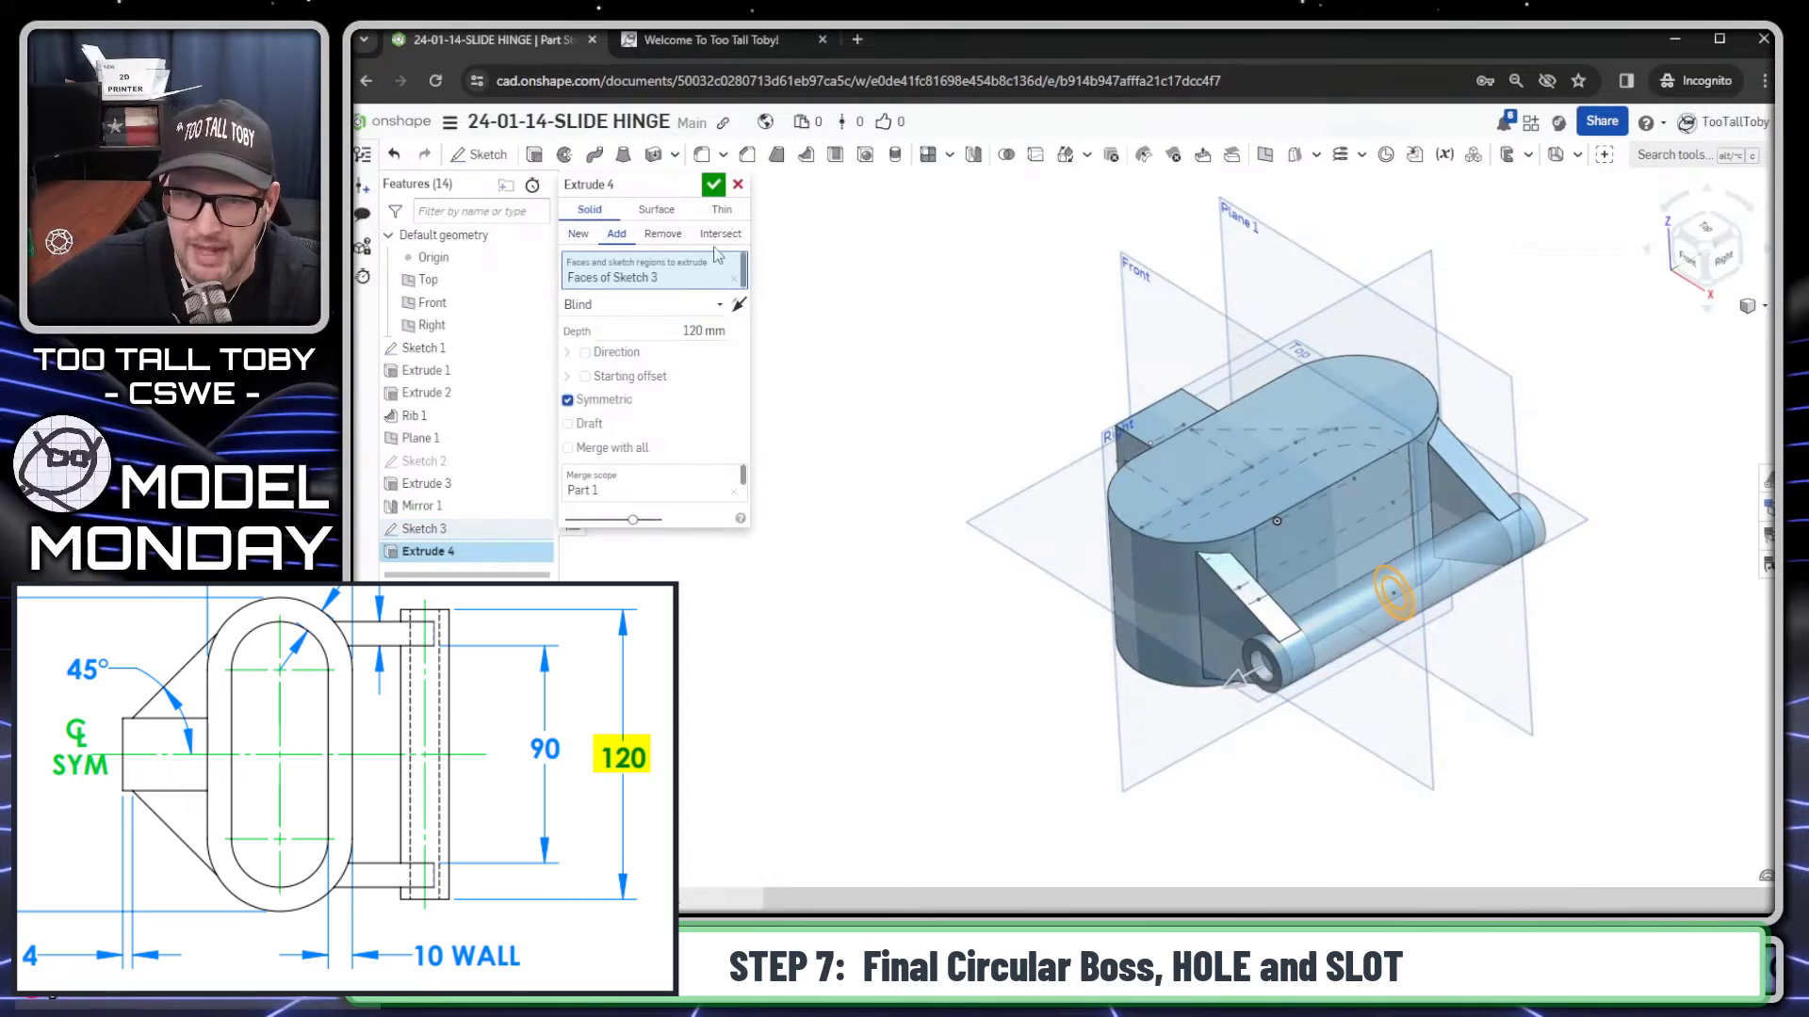
{"action": "right_click_drag", "start_coordinate": [1211, 588], "coordinate": [1291, 678]}
{"action": "scroll", "coordinate": [1310, 697], "scroll_direction": "up", "scroll_amount": 3}
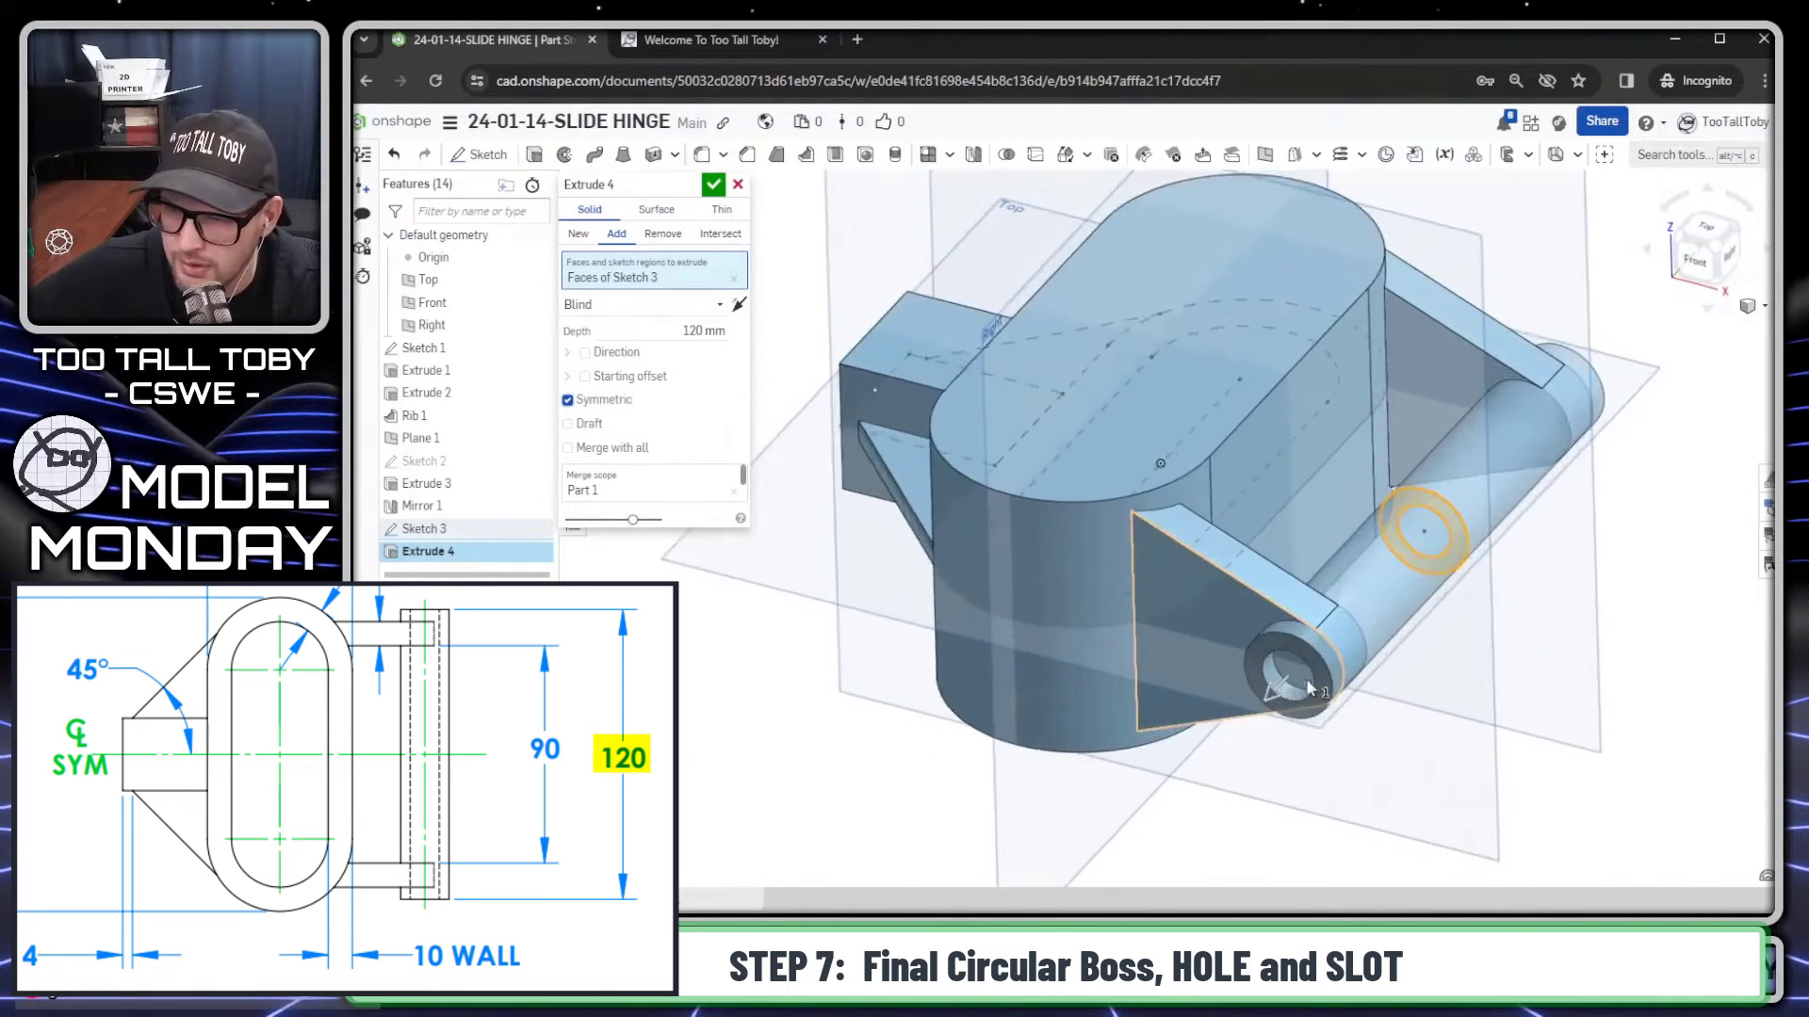
{"action": "scroll", "coordinate": [1309, 697], "scroll_direction": "up", "scroll_amount": 2}
{"action": "scroll", "coordinate": [1385, 641], "scroll_direction": "down", "scroll_amount": 4}
{"action": "scroll", "coordinate": [1391, 640], "scroll_direction": "up", "scroll_amount": 2}
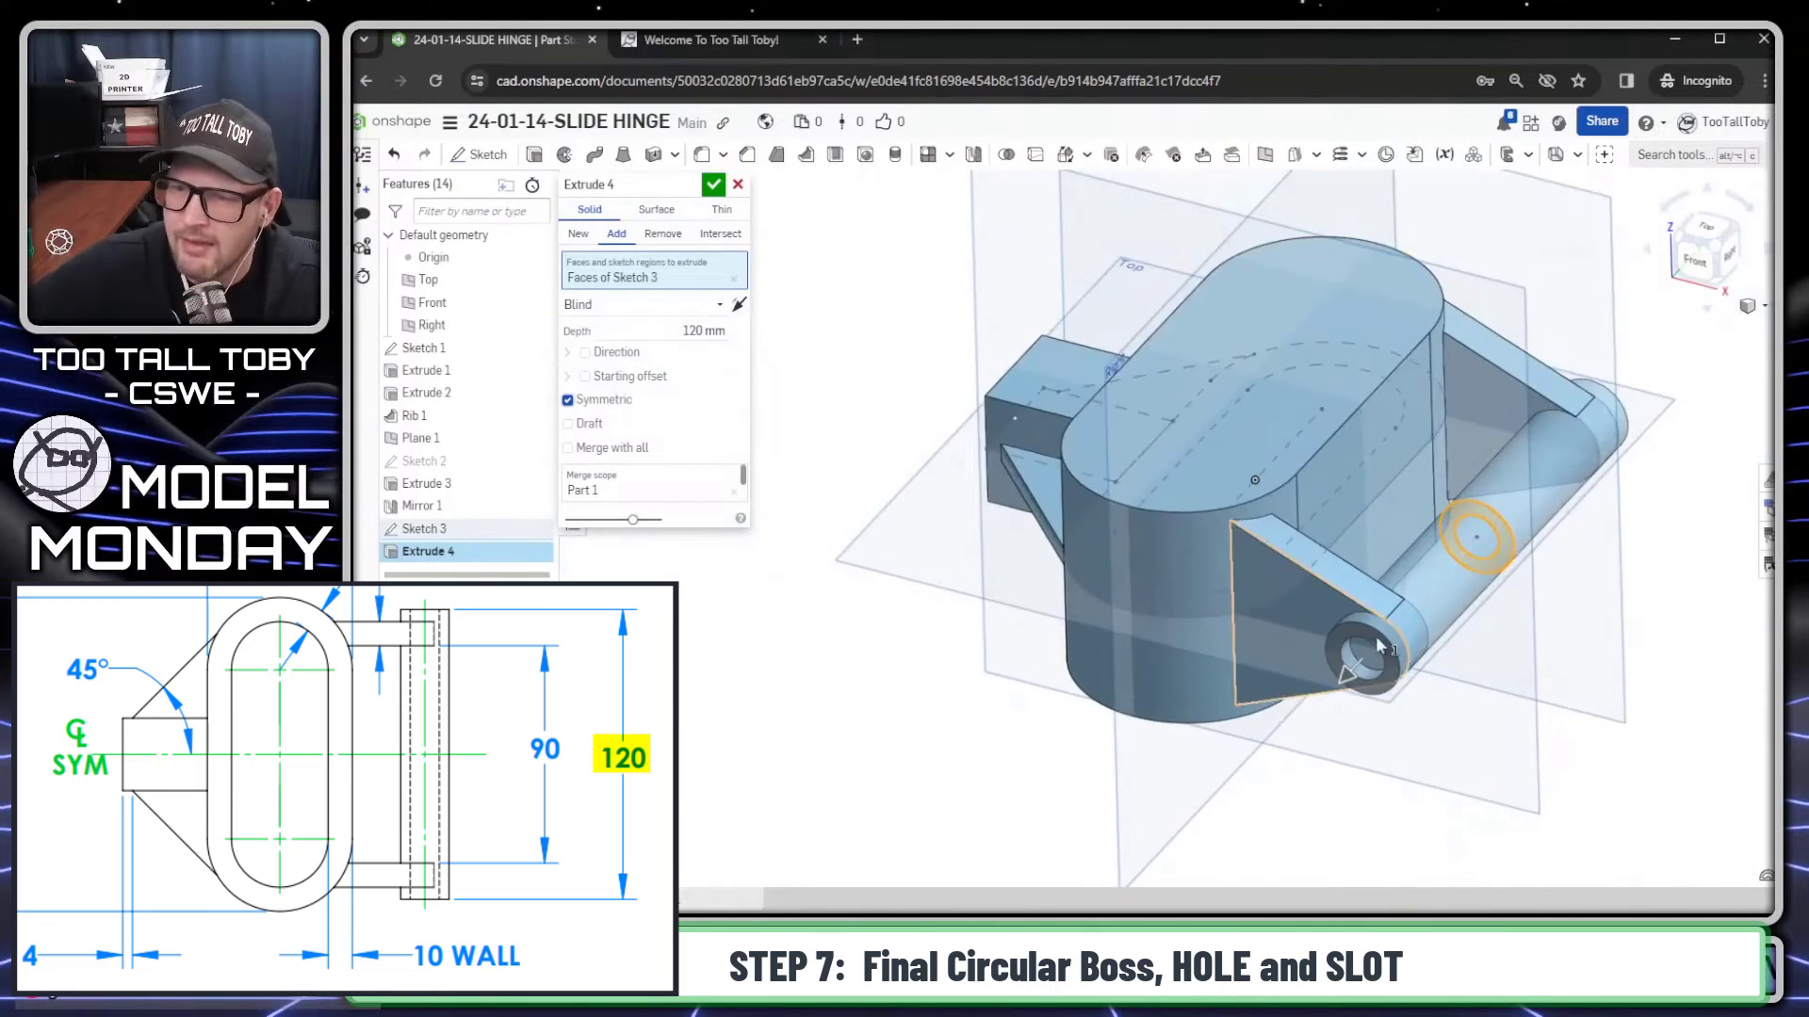
{"action": "scroll", "coordinate": [1384, 640], "scroll_direction": "up", "scroll_amount": 3}
{"action": "left_click", "coordinate": [713, 185]}
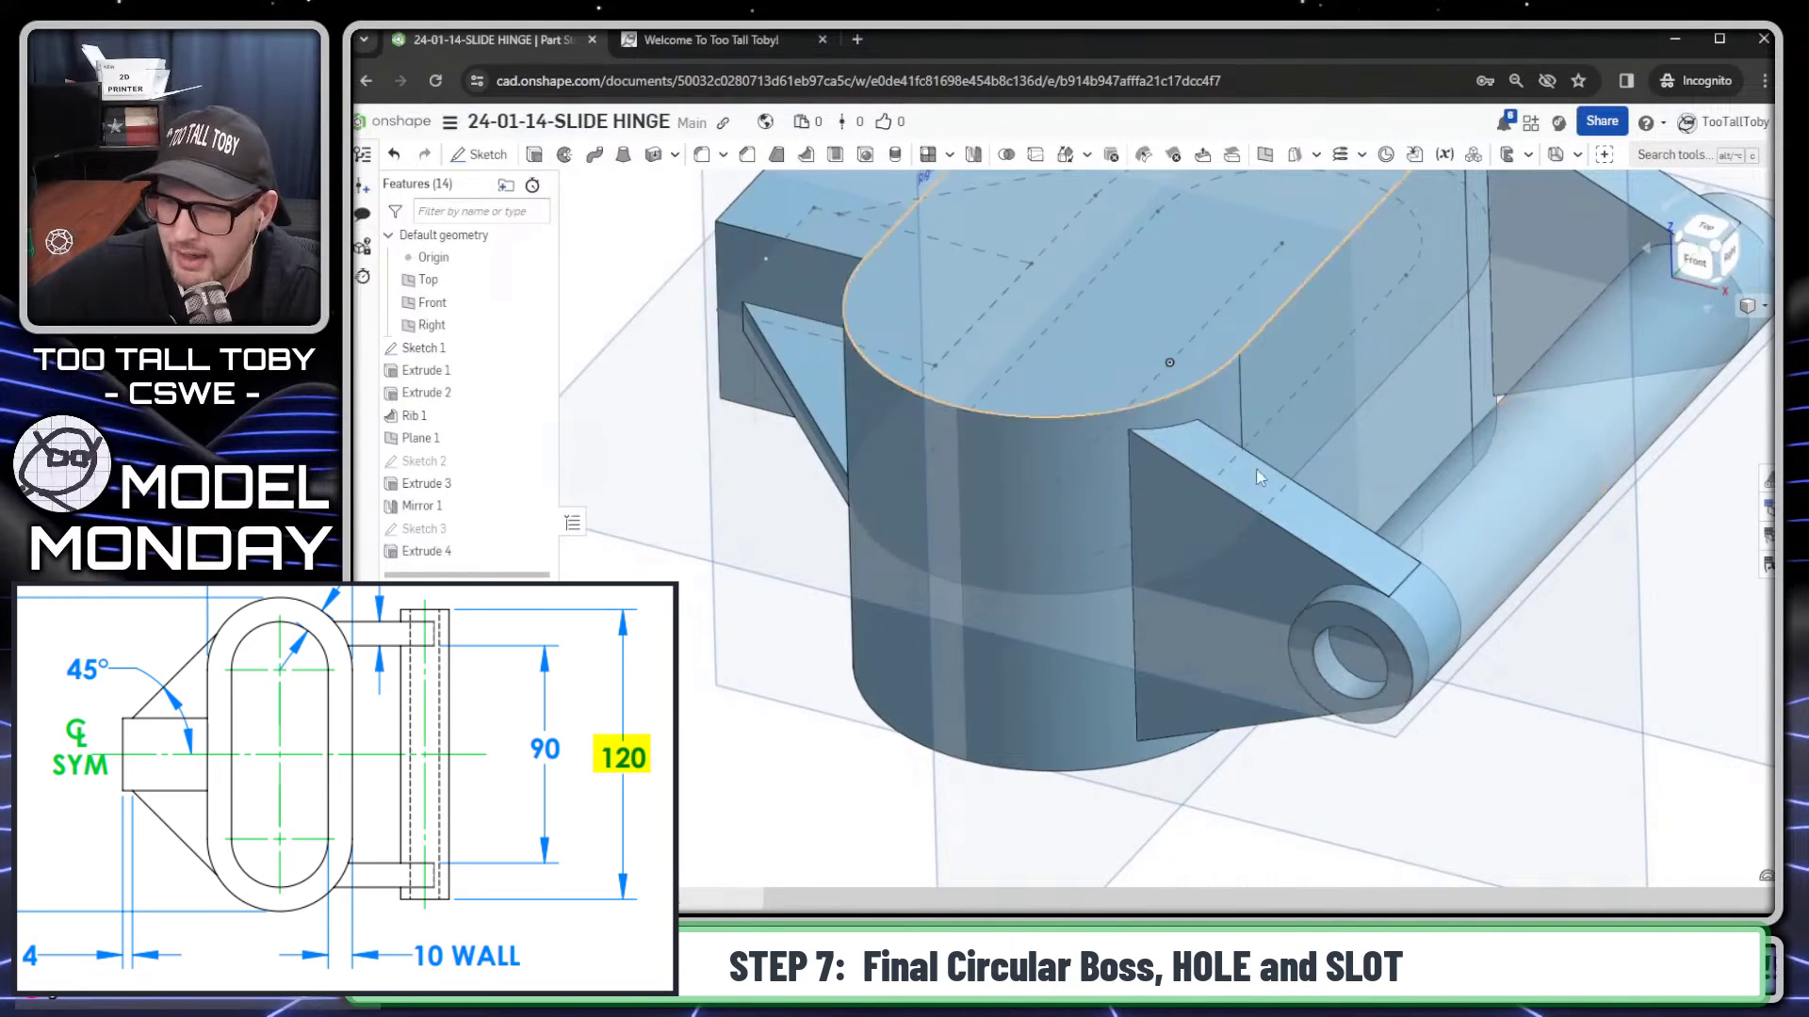
{"action": "scroll", "coordinate": [1641, 454], "scroll_direction": "down", "scroll_amount": 3}
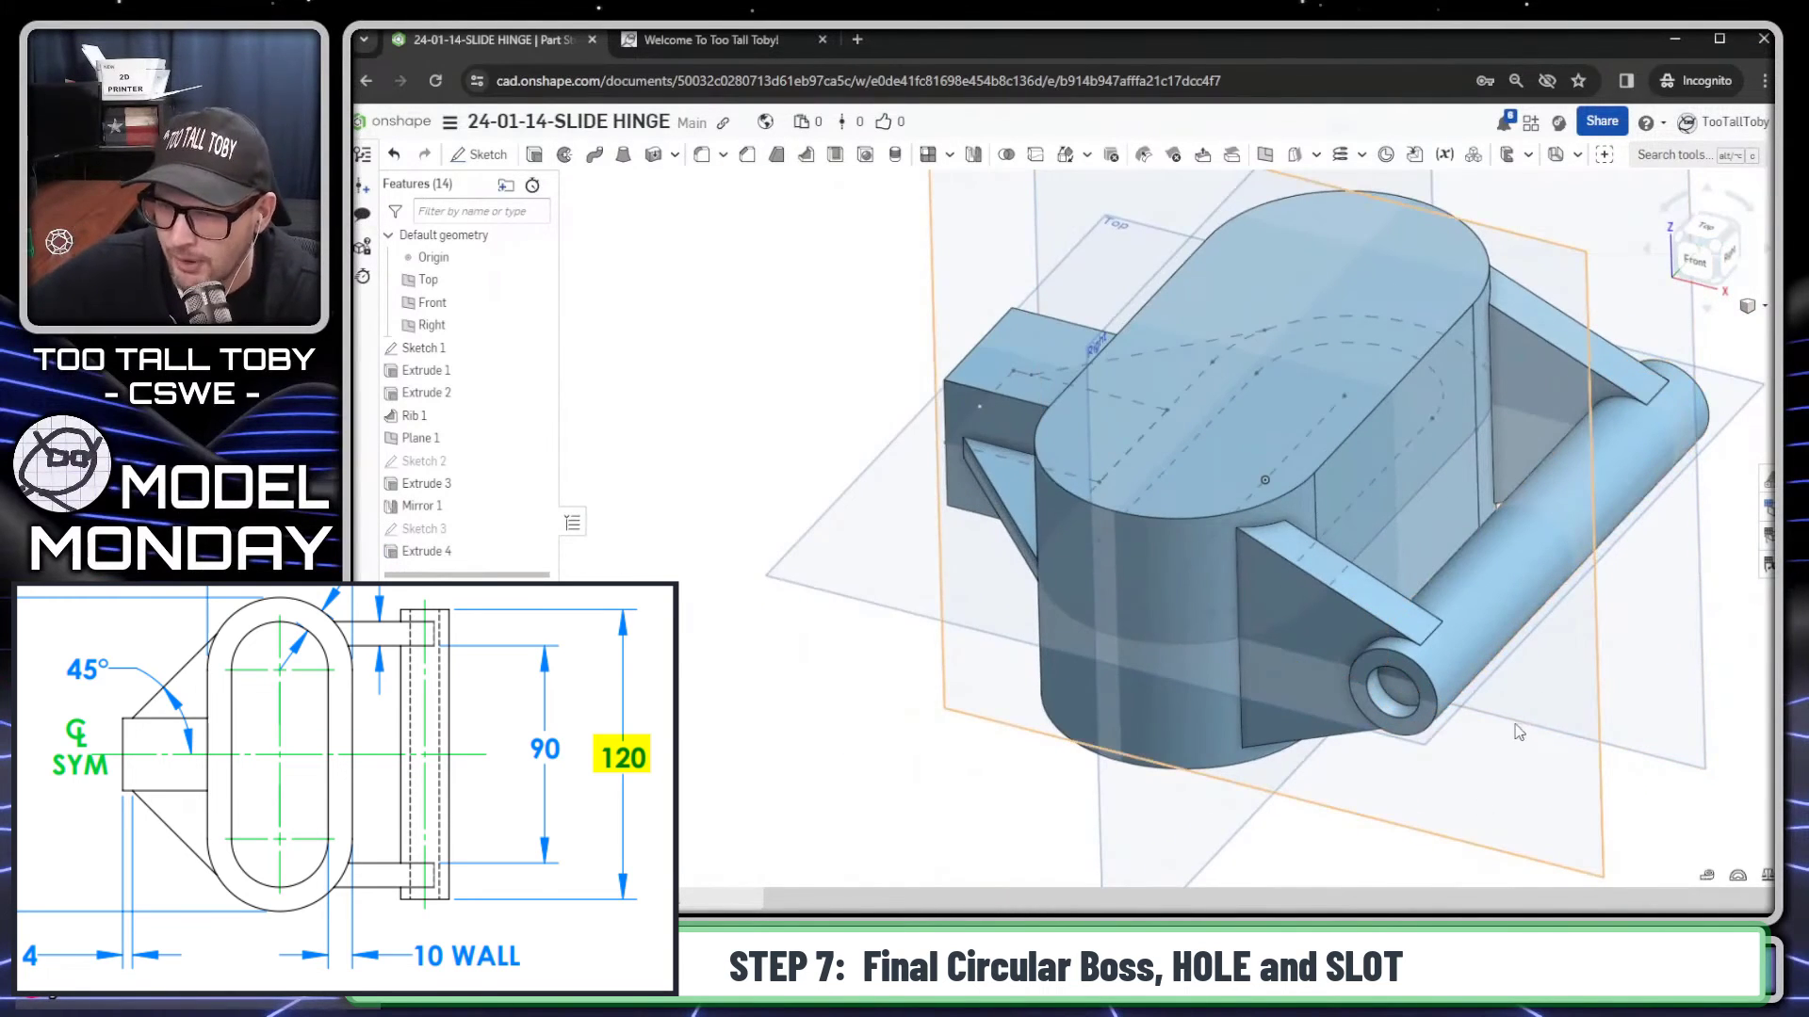
{"action": "scroll", "coordinate": [1366, 678], "scroll_direction": "down", "scroll_amount": 2}
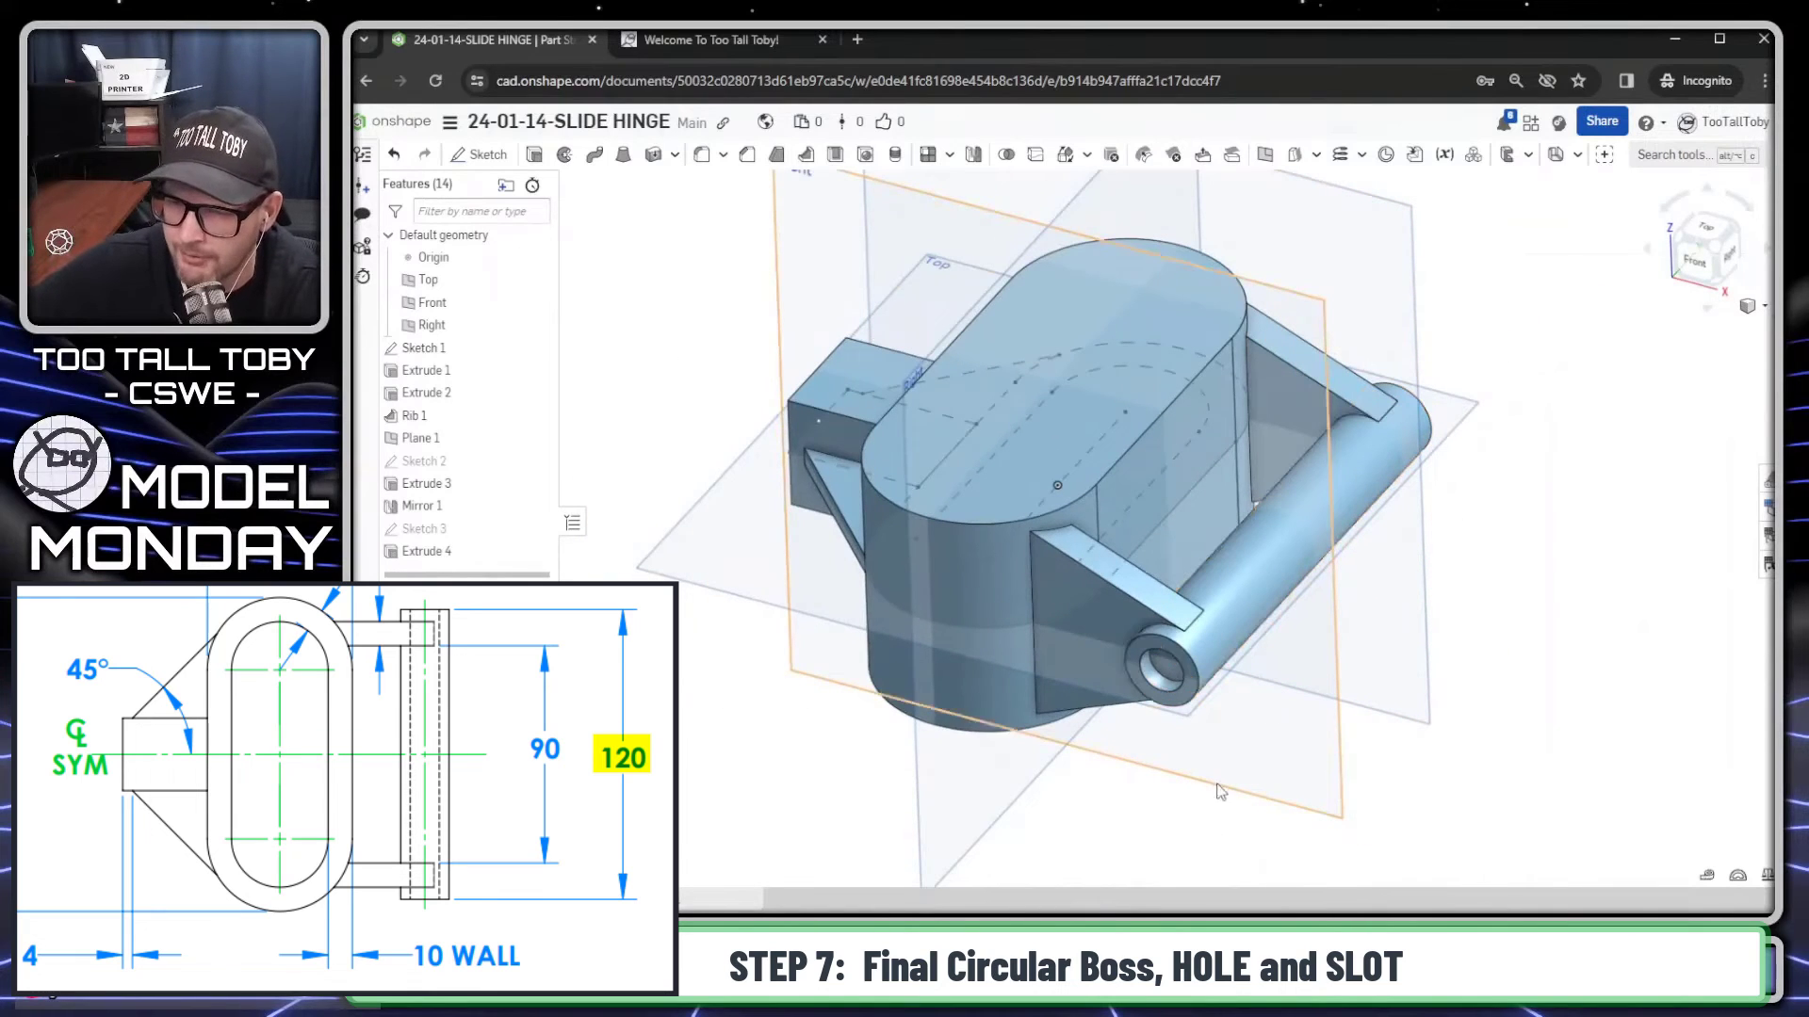
{"action": "left_click", "coordinate": [1168, 670]}
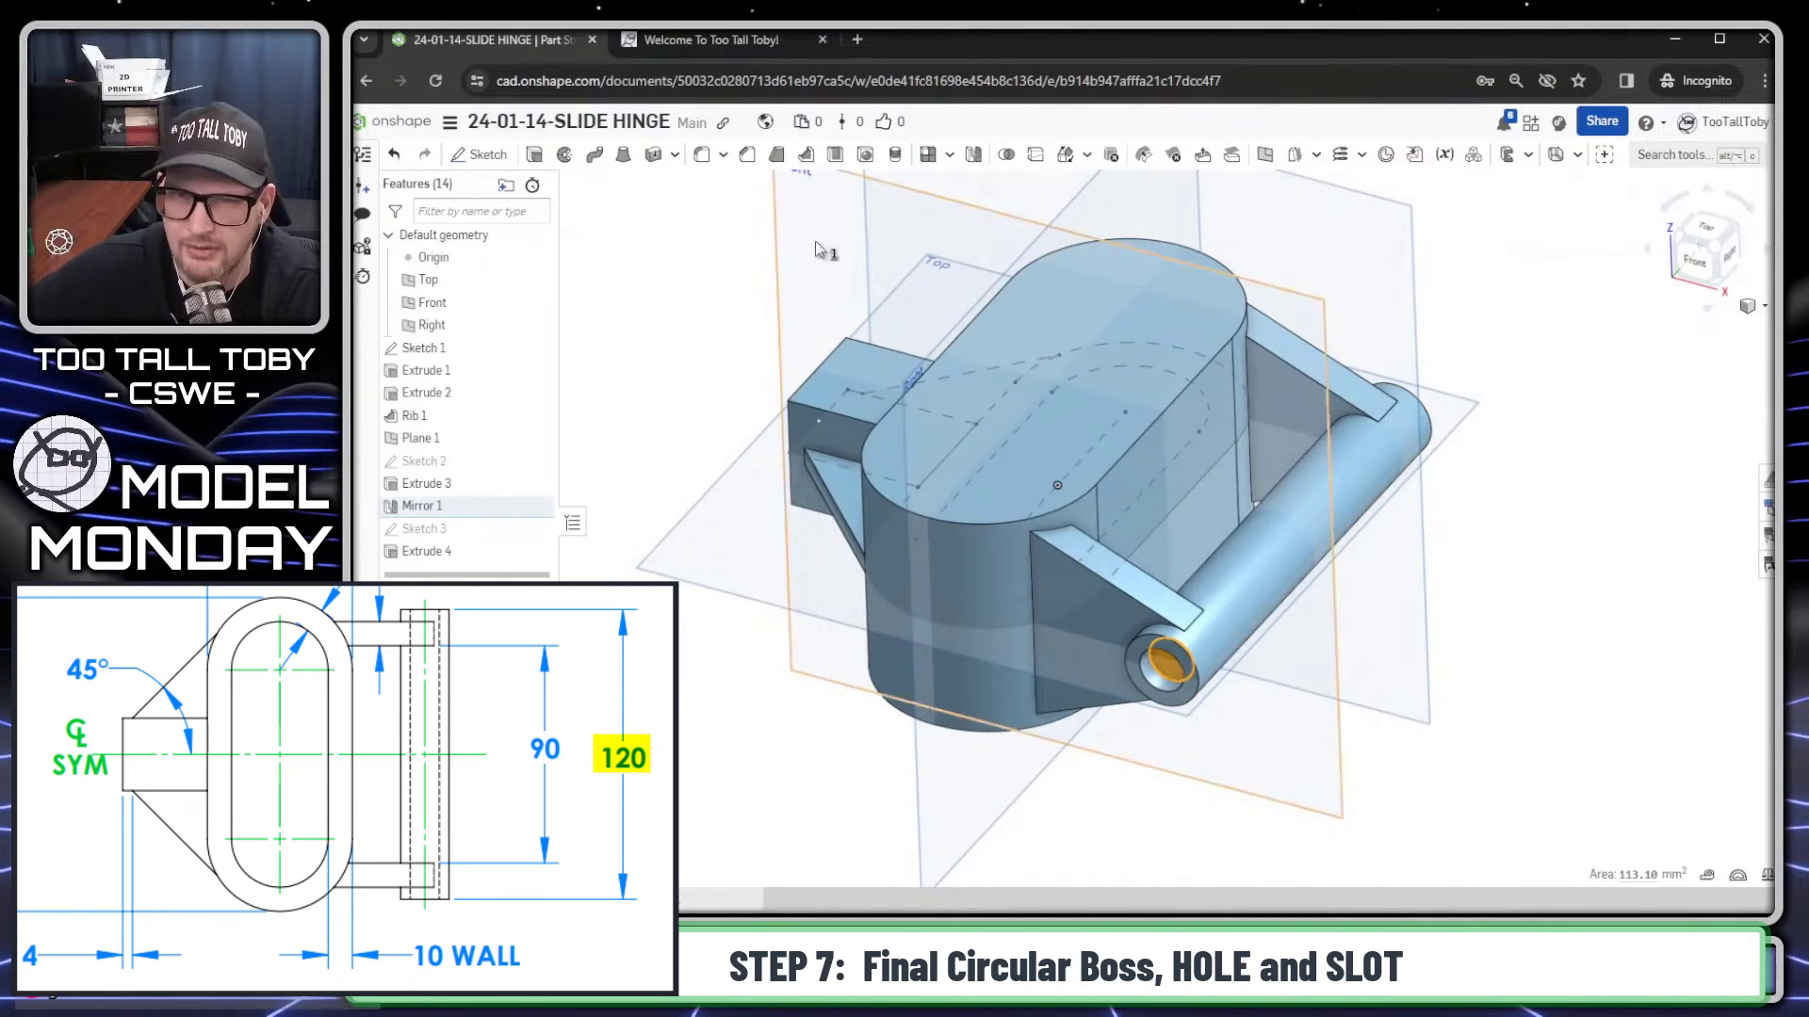
Step: Cut the Ø12 hole through all as a Remove extrusion, Extrude 5
{"action": "left_click", "coordinate": [534, 154]}
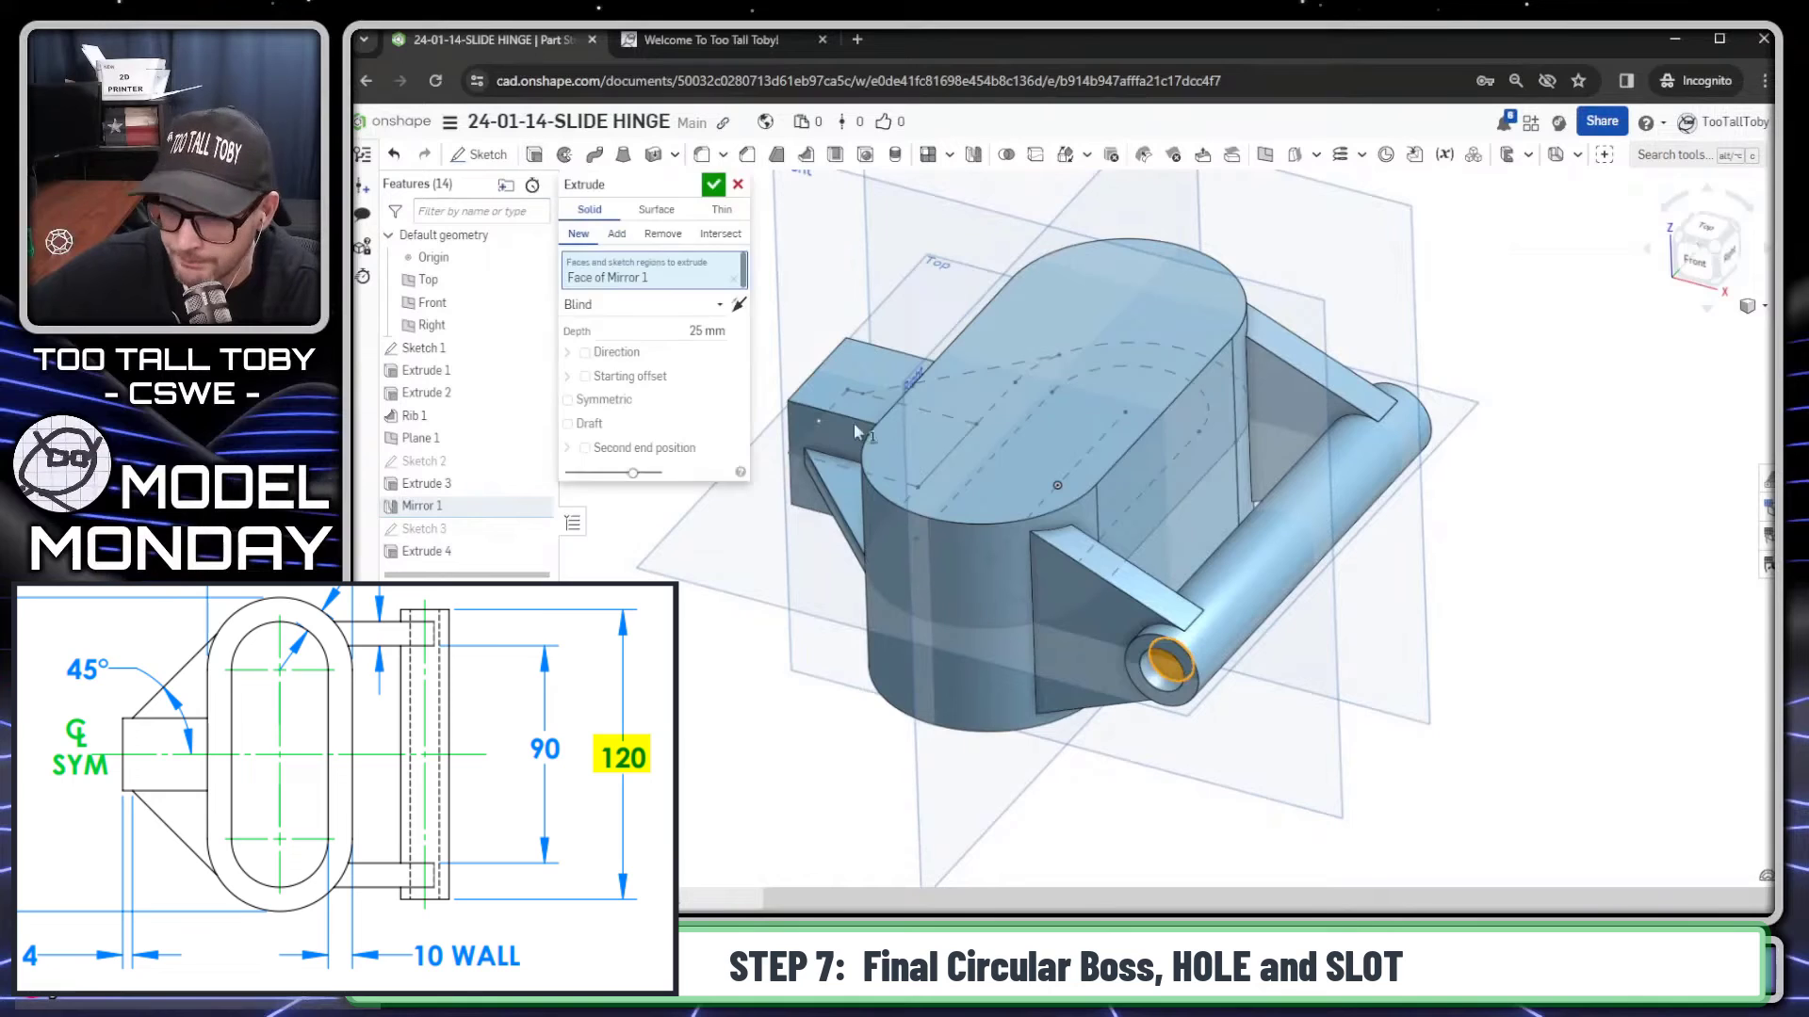
{"action": "left_click", "coordinate": [662, 234]}
{"action": "left_click", "coordinate": [722, 309]}
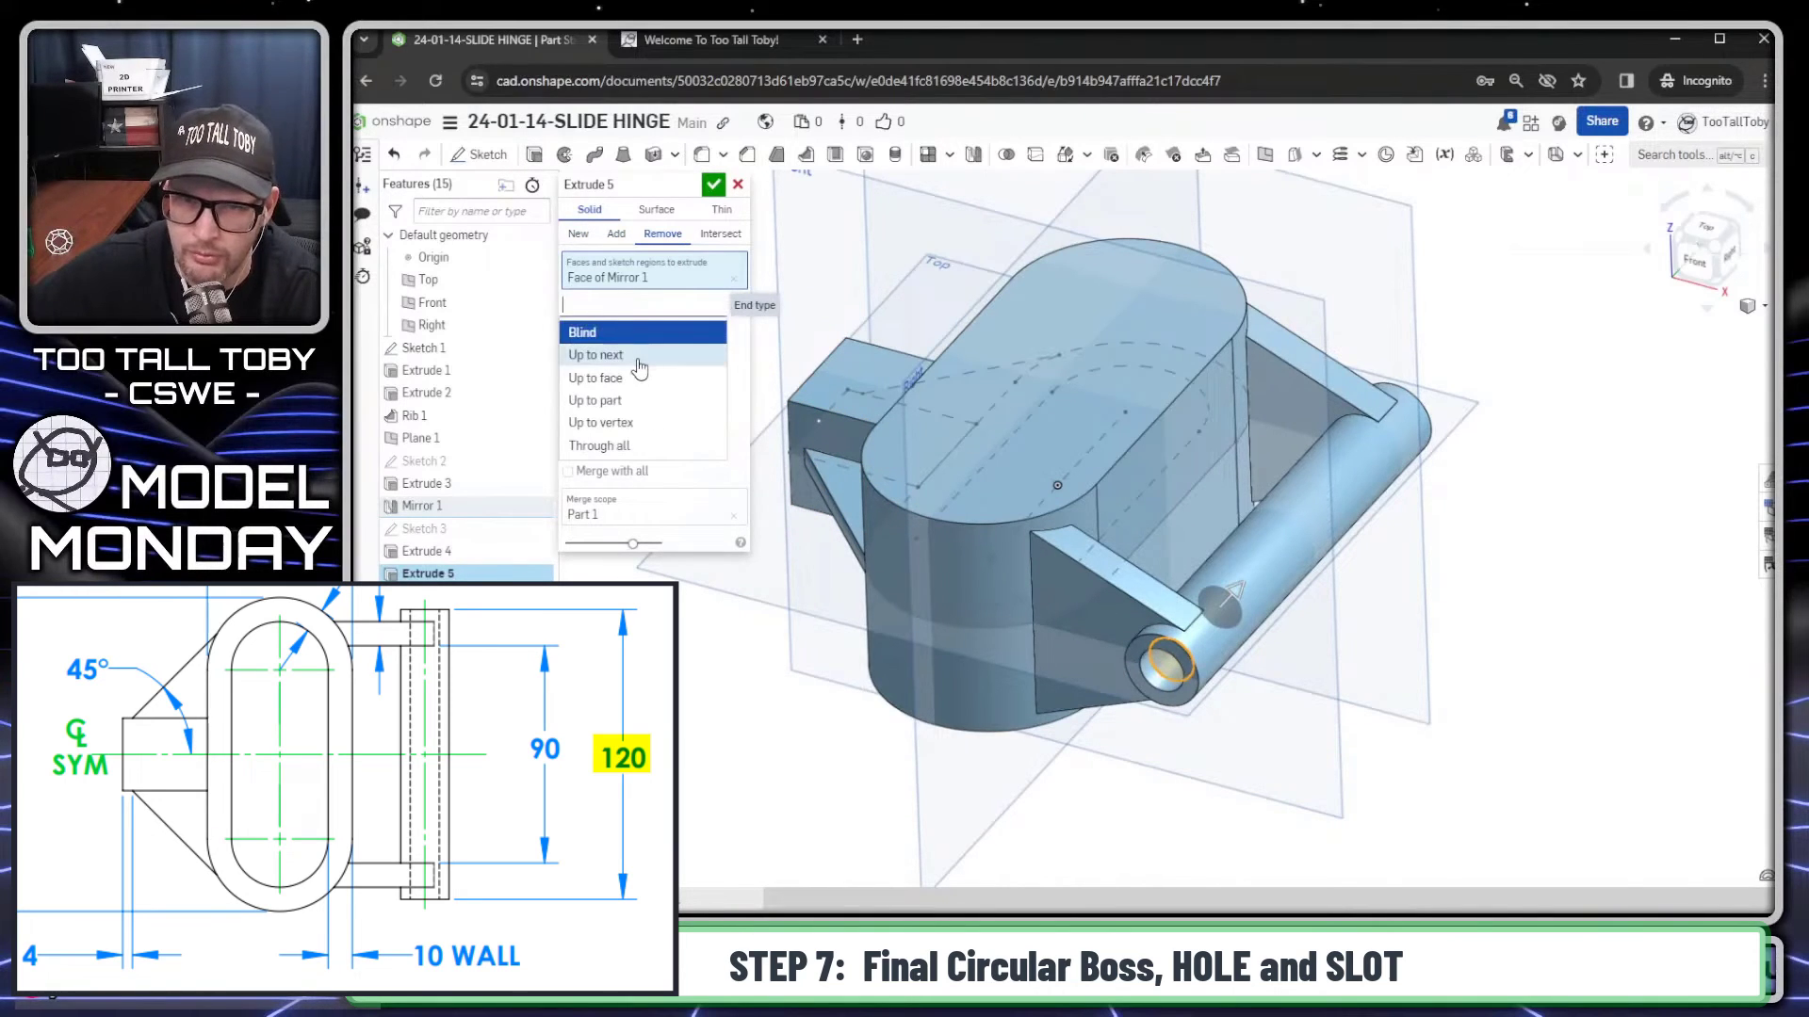
{"action": "left_click", "coordinate": [617, 444]}
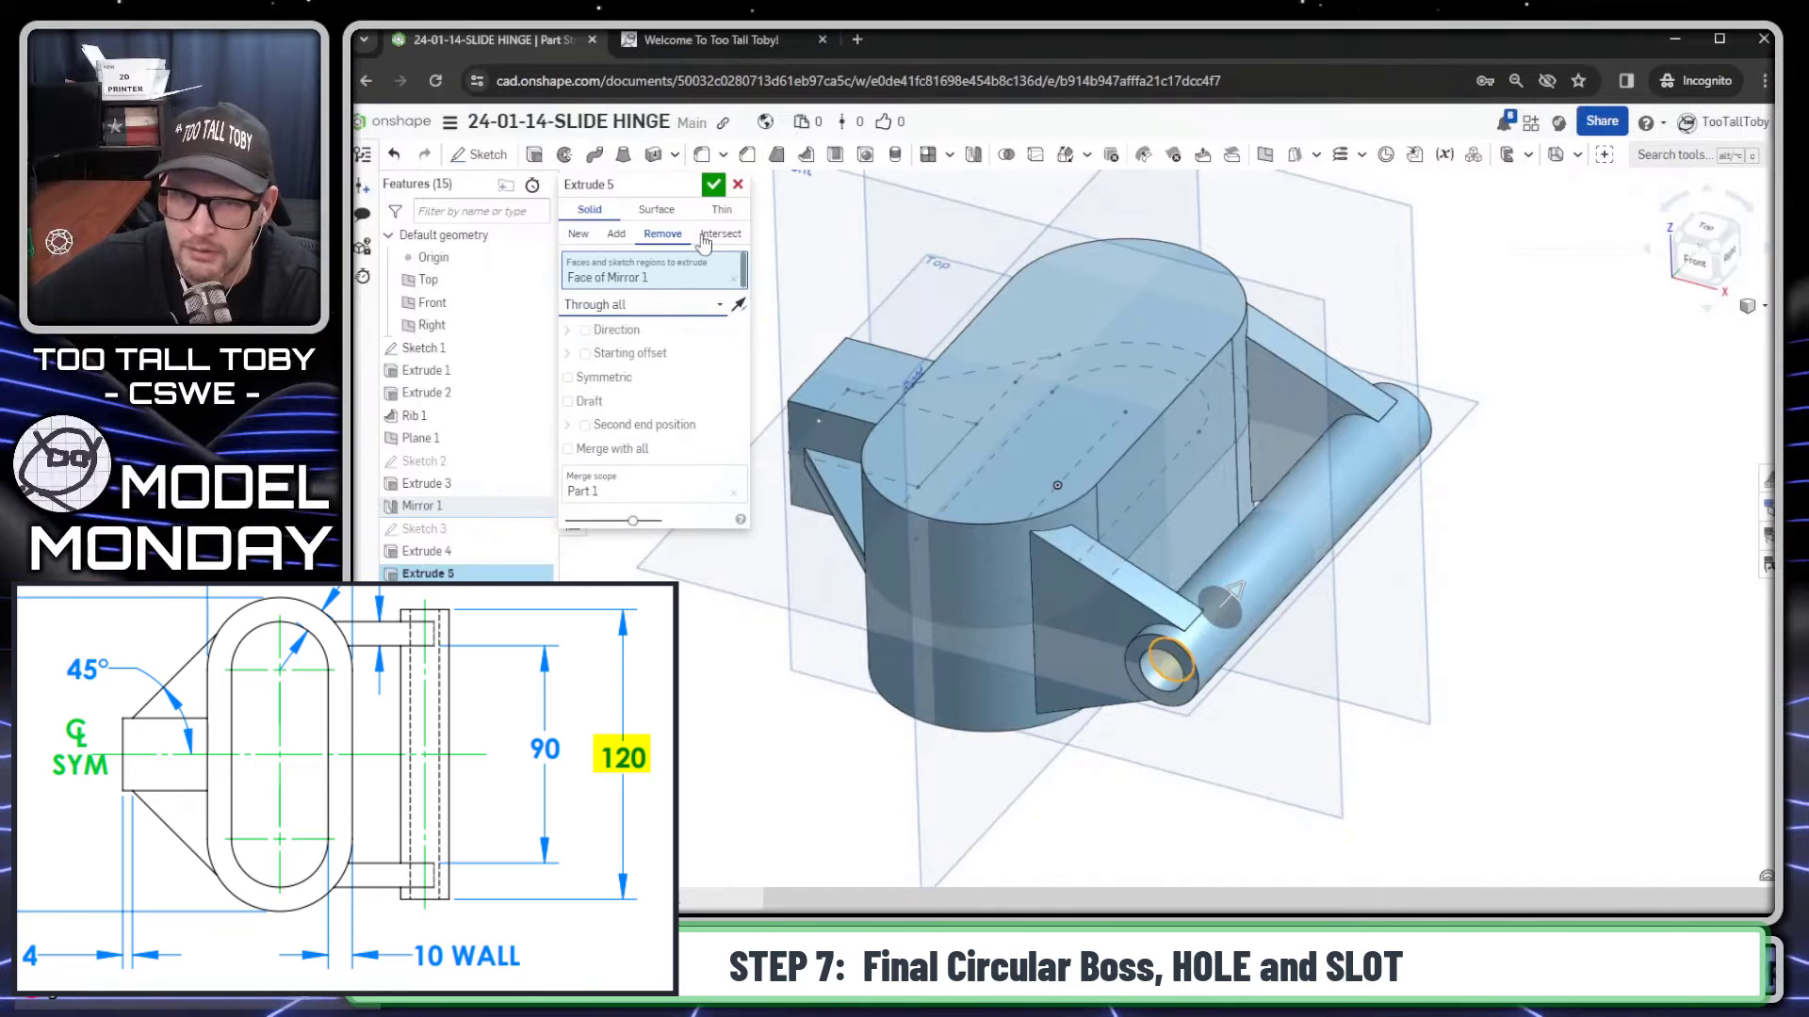
{"action": "left_click", "coordinate": [713, 184]}
{"action": "right_click_drag", "start_coordinate": [1562, 646], "coordinate": [1560, 708]}
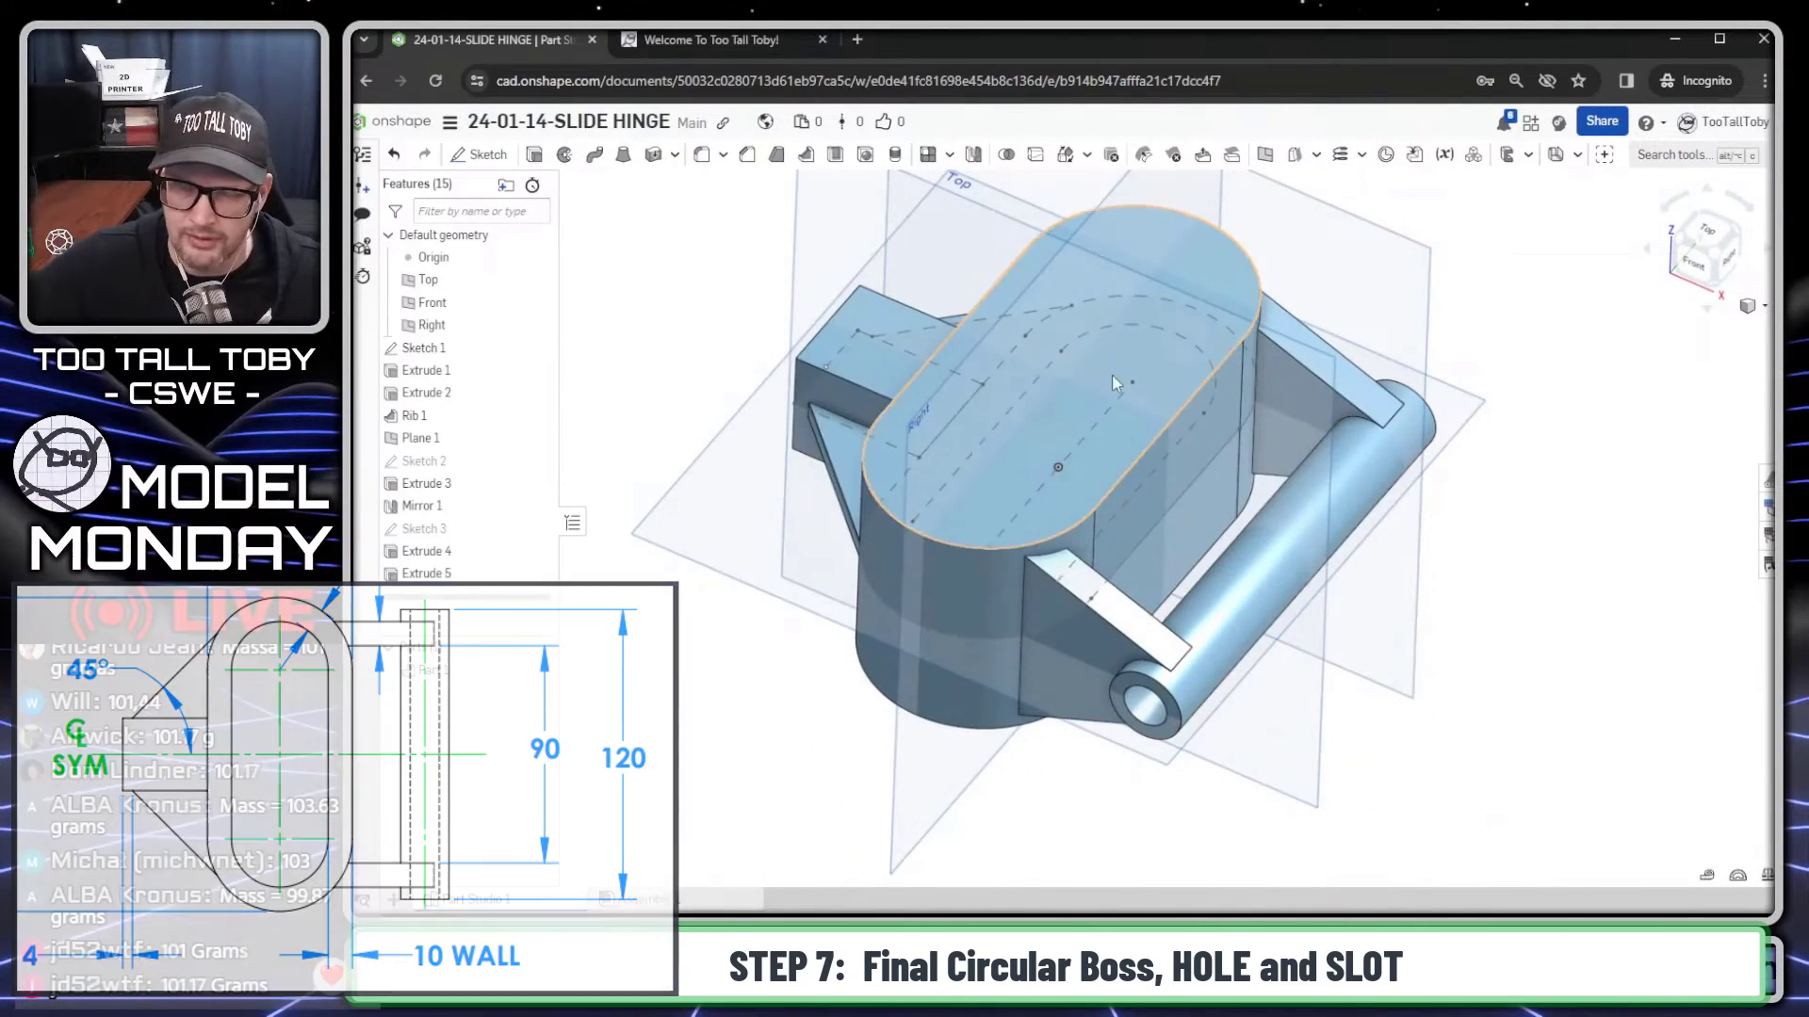
{"action": "right_click_drag", "start_coordinate": [1202, 585], "coordinate": [993, 505]}
{"action": "right_click_drag", "start_coordinate": [794, 481], "coordinate": [782, 486]}
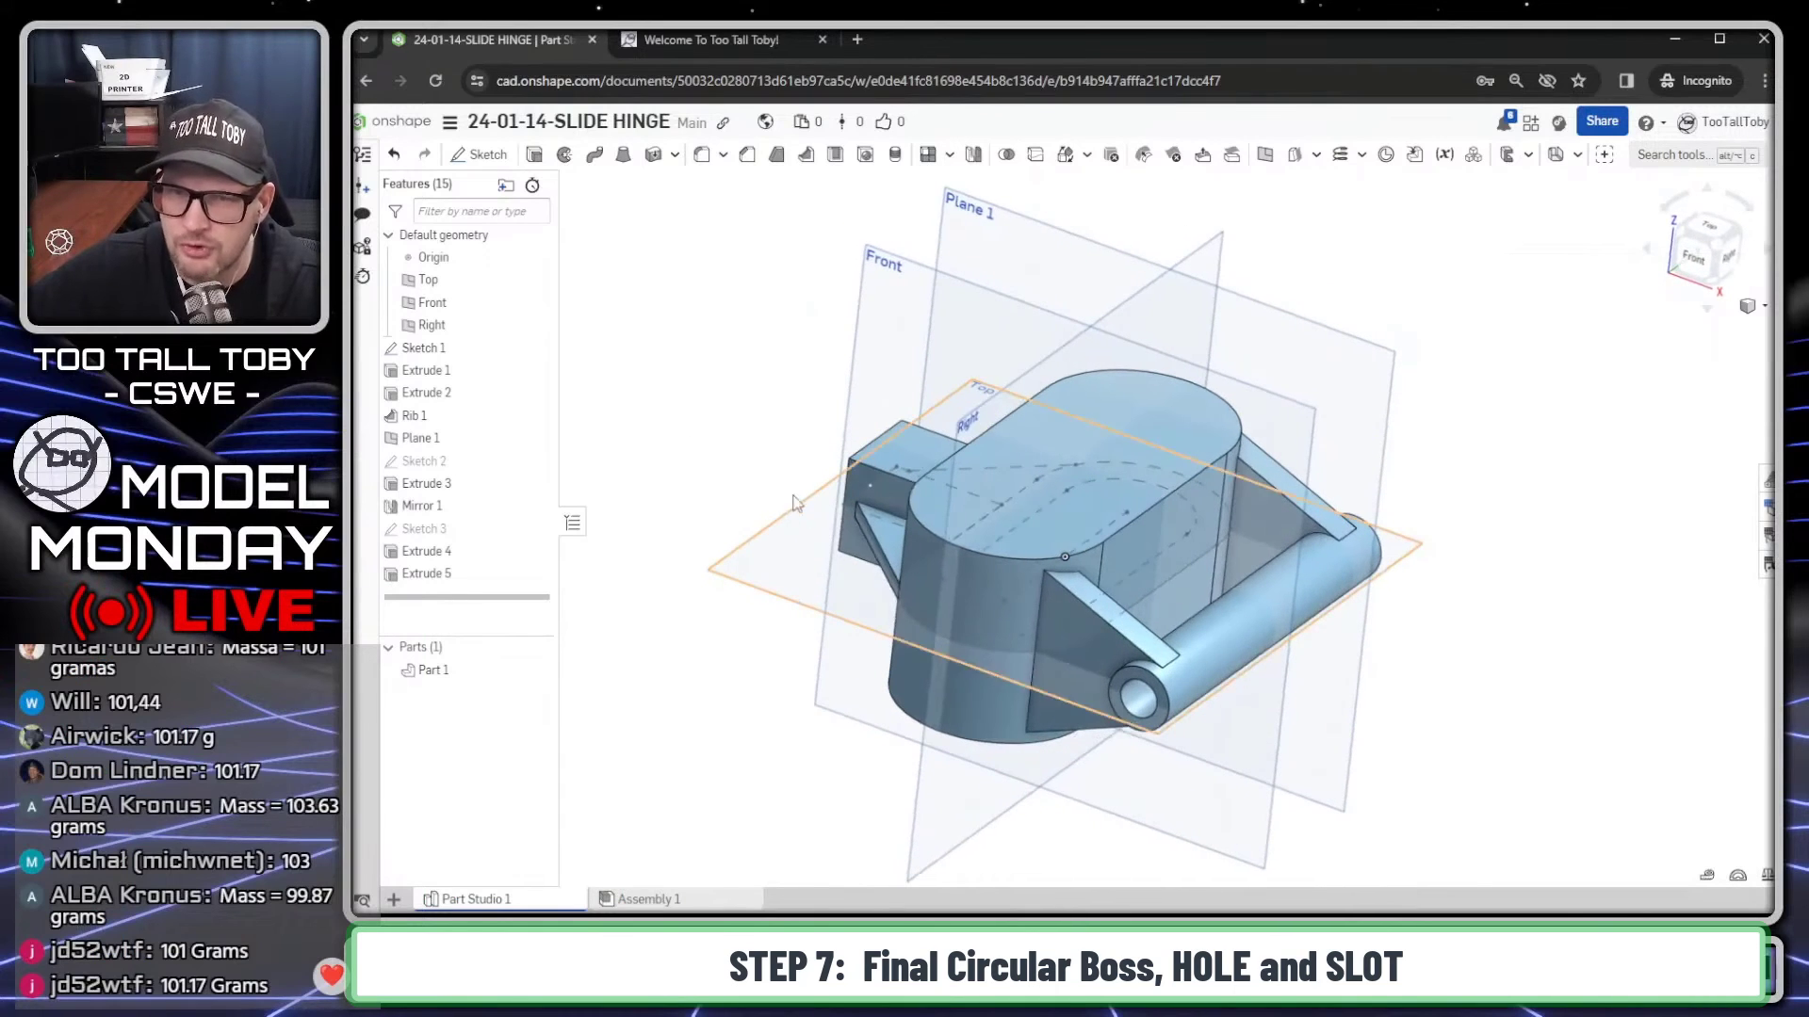
{"action": "left_click", "coordinate": [534, 154]}
Step: Cut the Sketch 1 slot region through all as a Remove extrusion, Extrude 6
{"action": "left_click", "coordinate": [664, 234]}
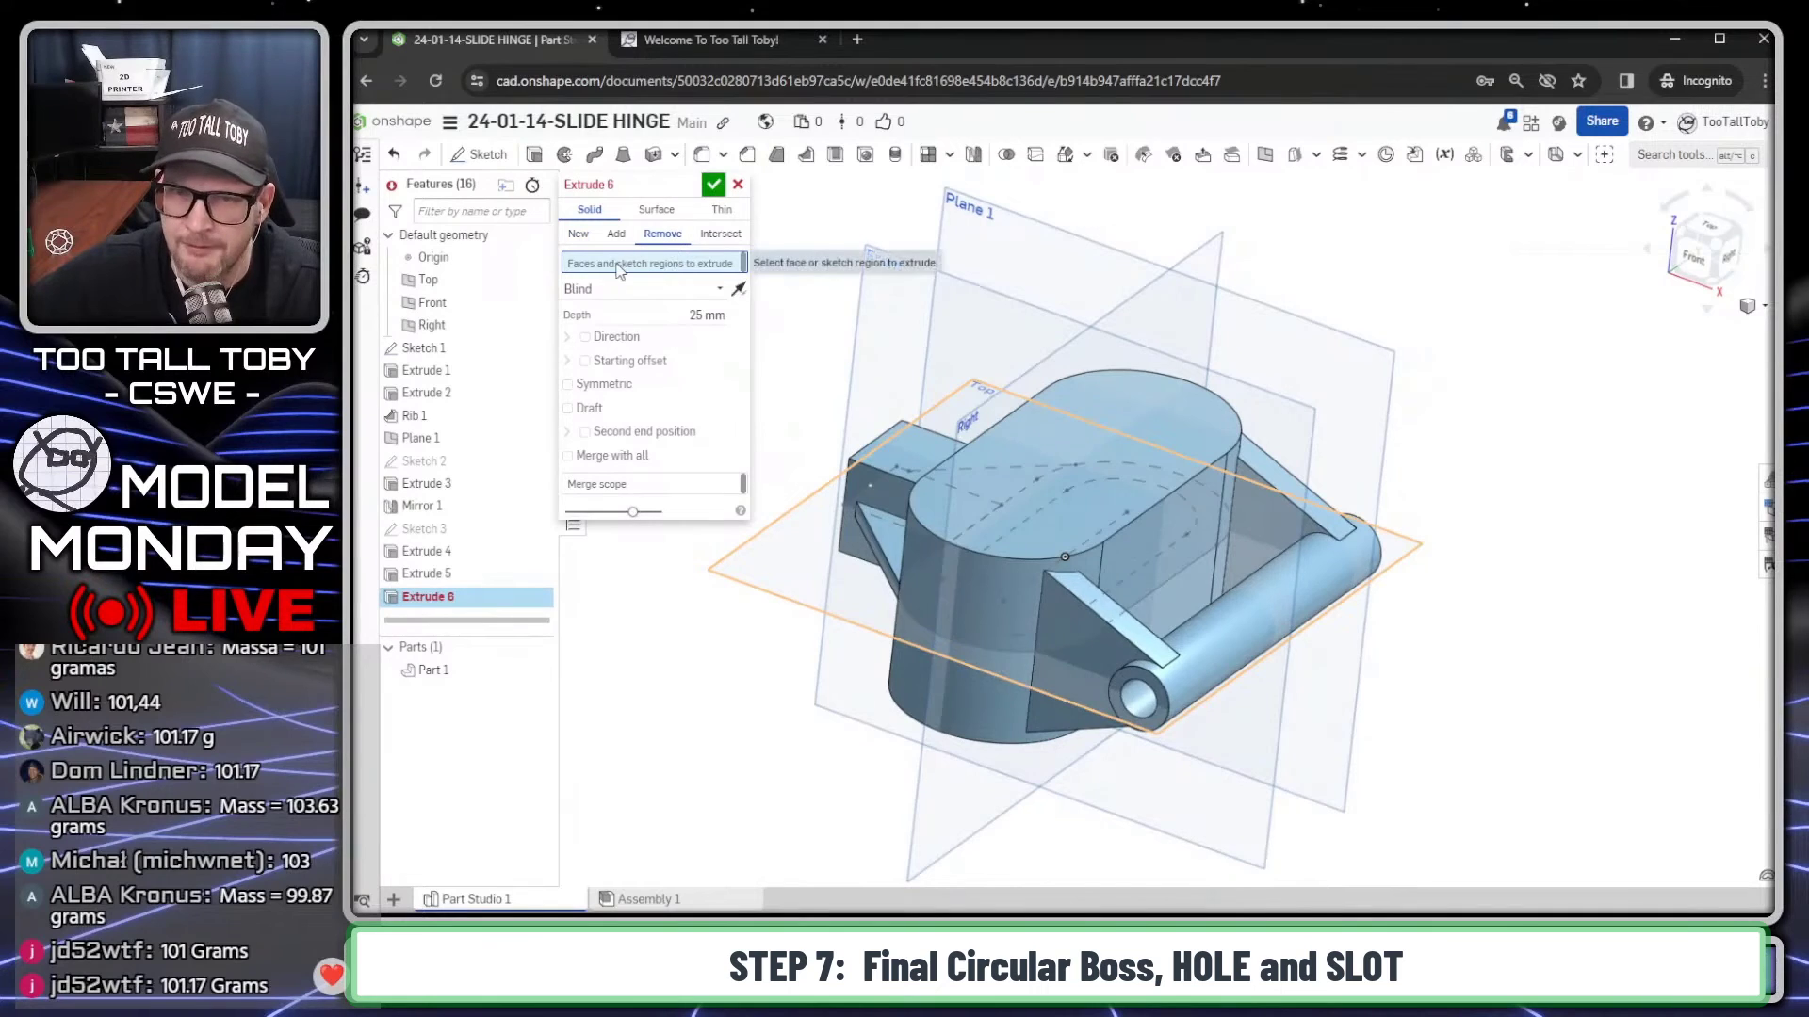
{"action": "left_click", "coordinate": [659, 315]}
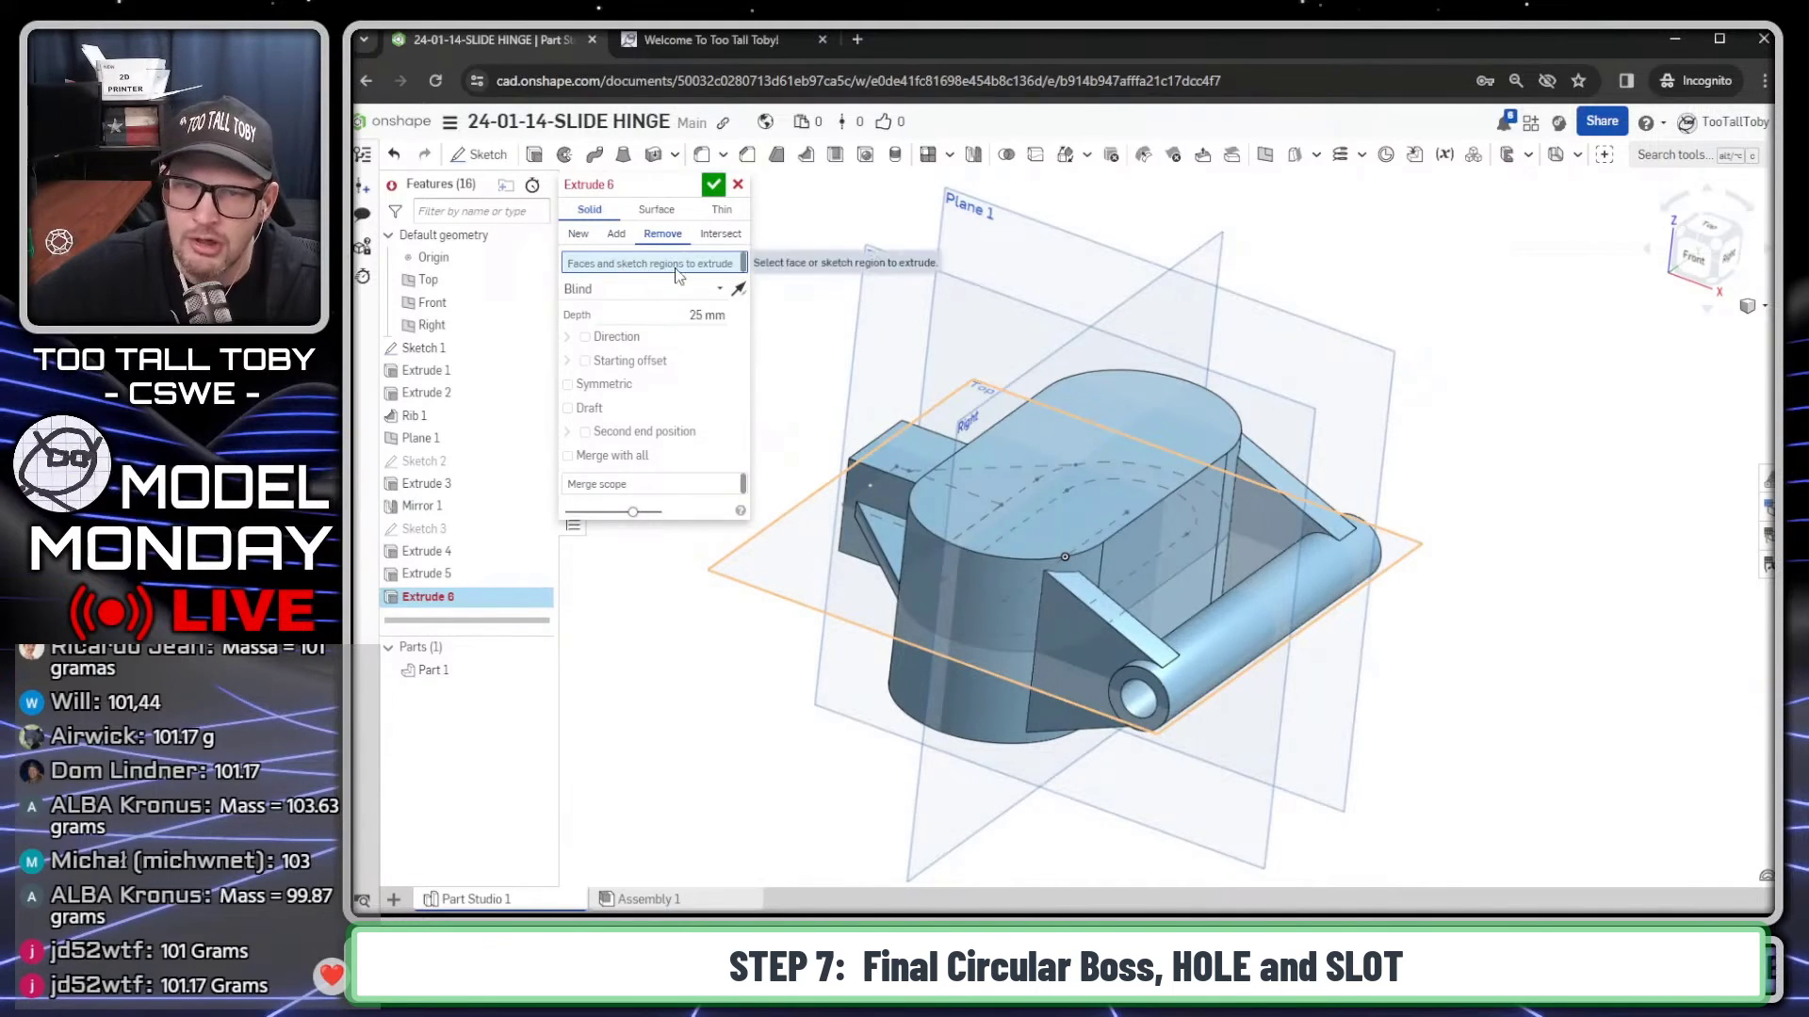
{"action": "key", "text": "Down"}
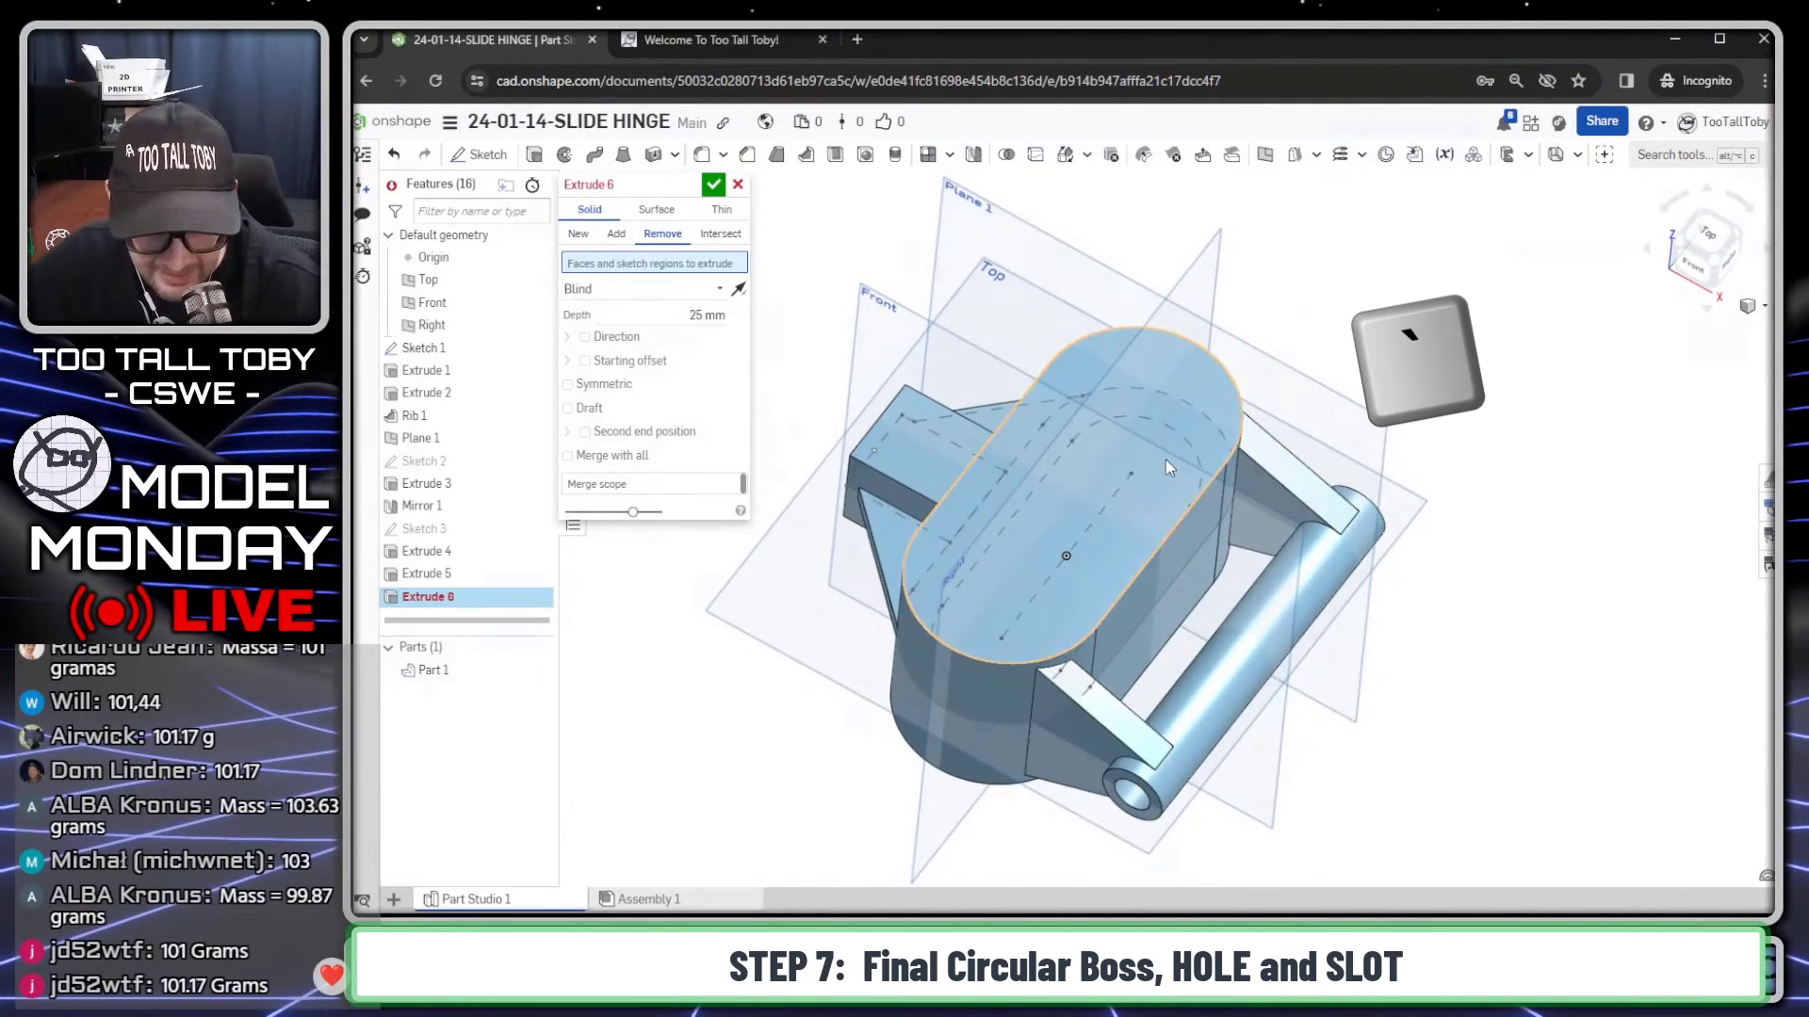
{"action": "left_click", "coordinate": [1163, 475]}
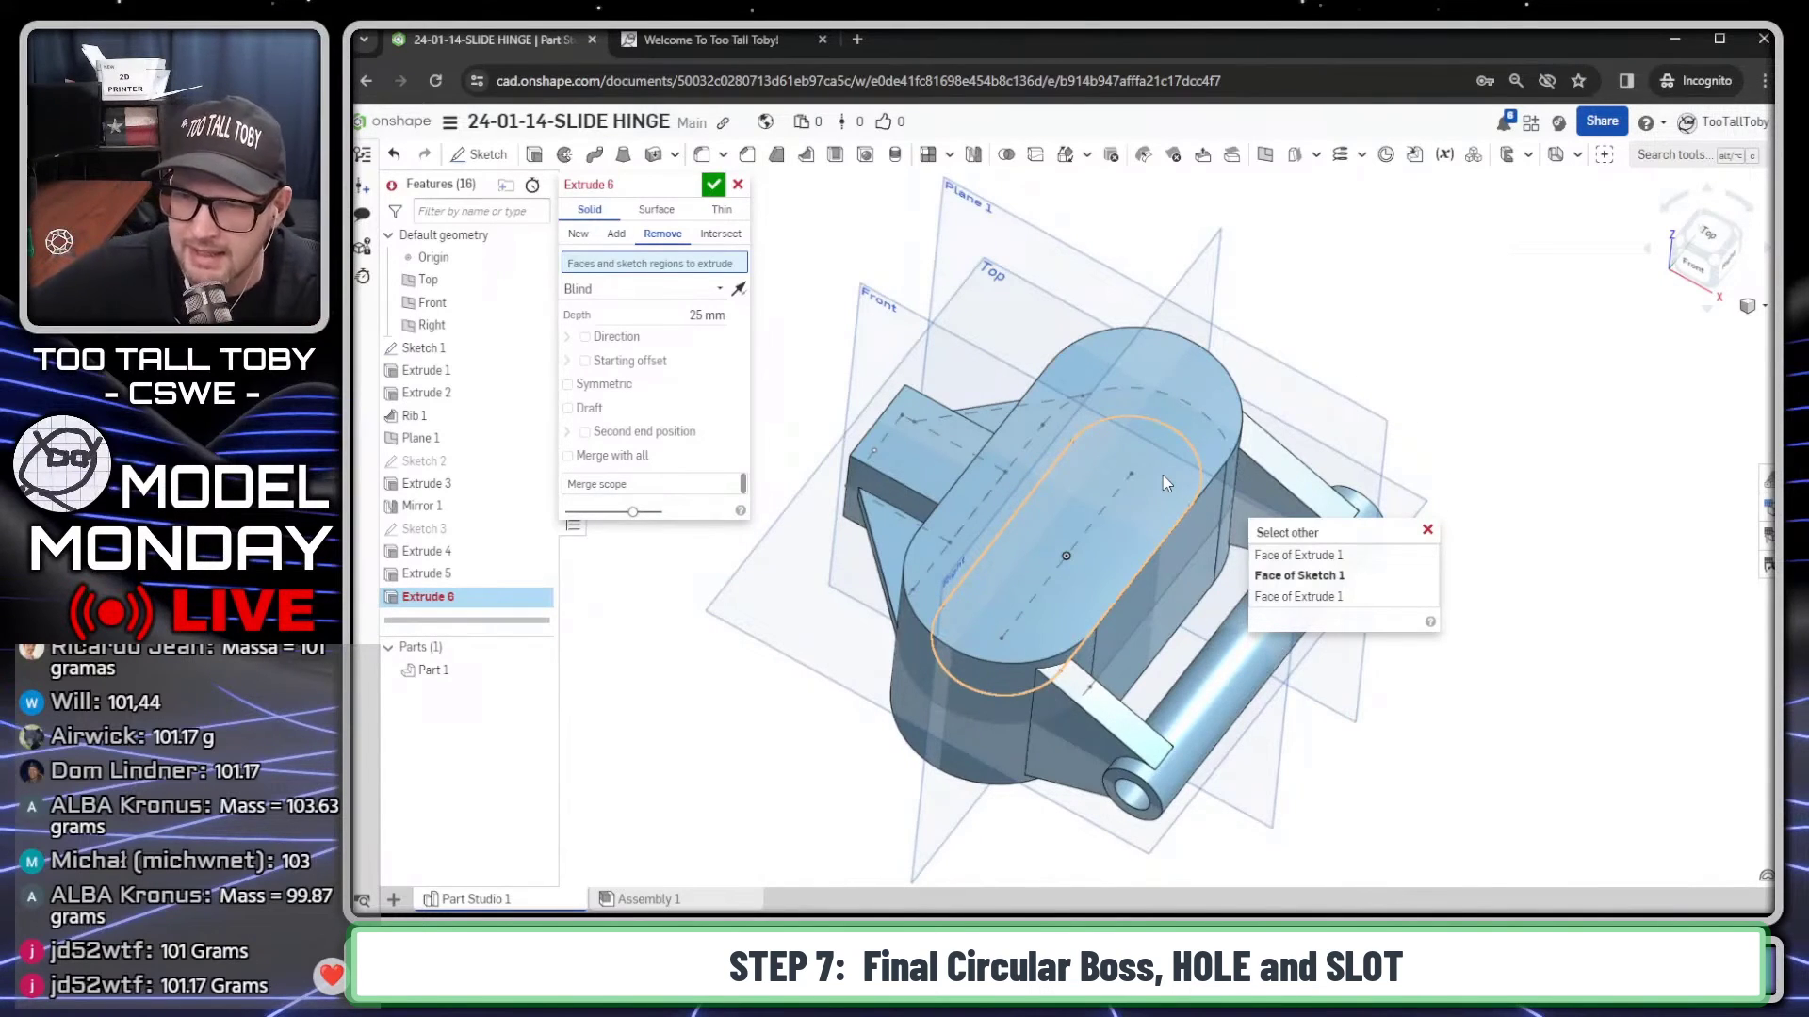
{"action": "left_click", "coordinate": [1162, 475]}
{"action": "left_click", "coordinate": [705, 313]}
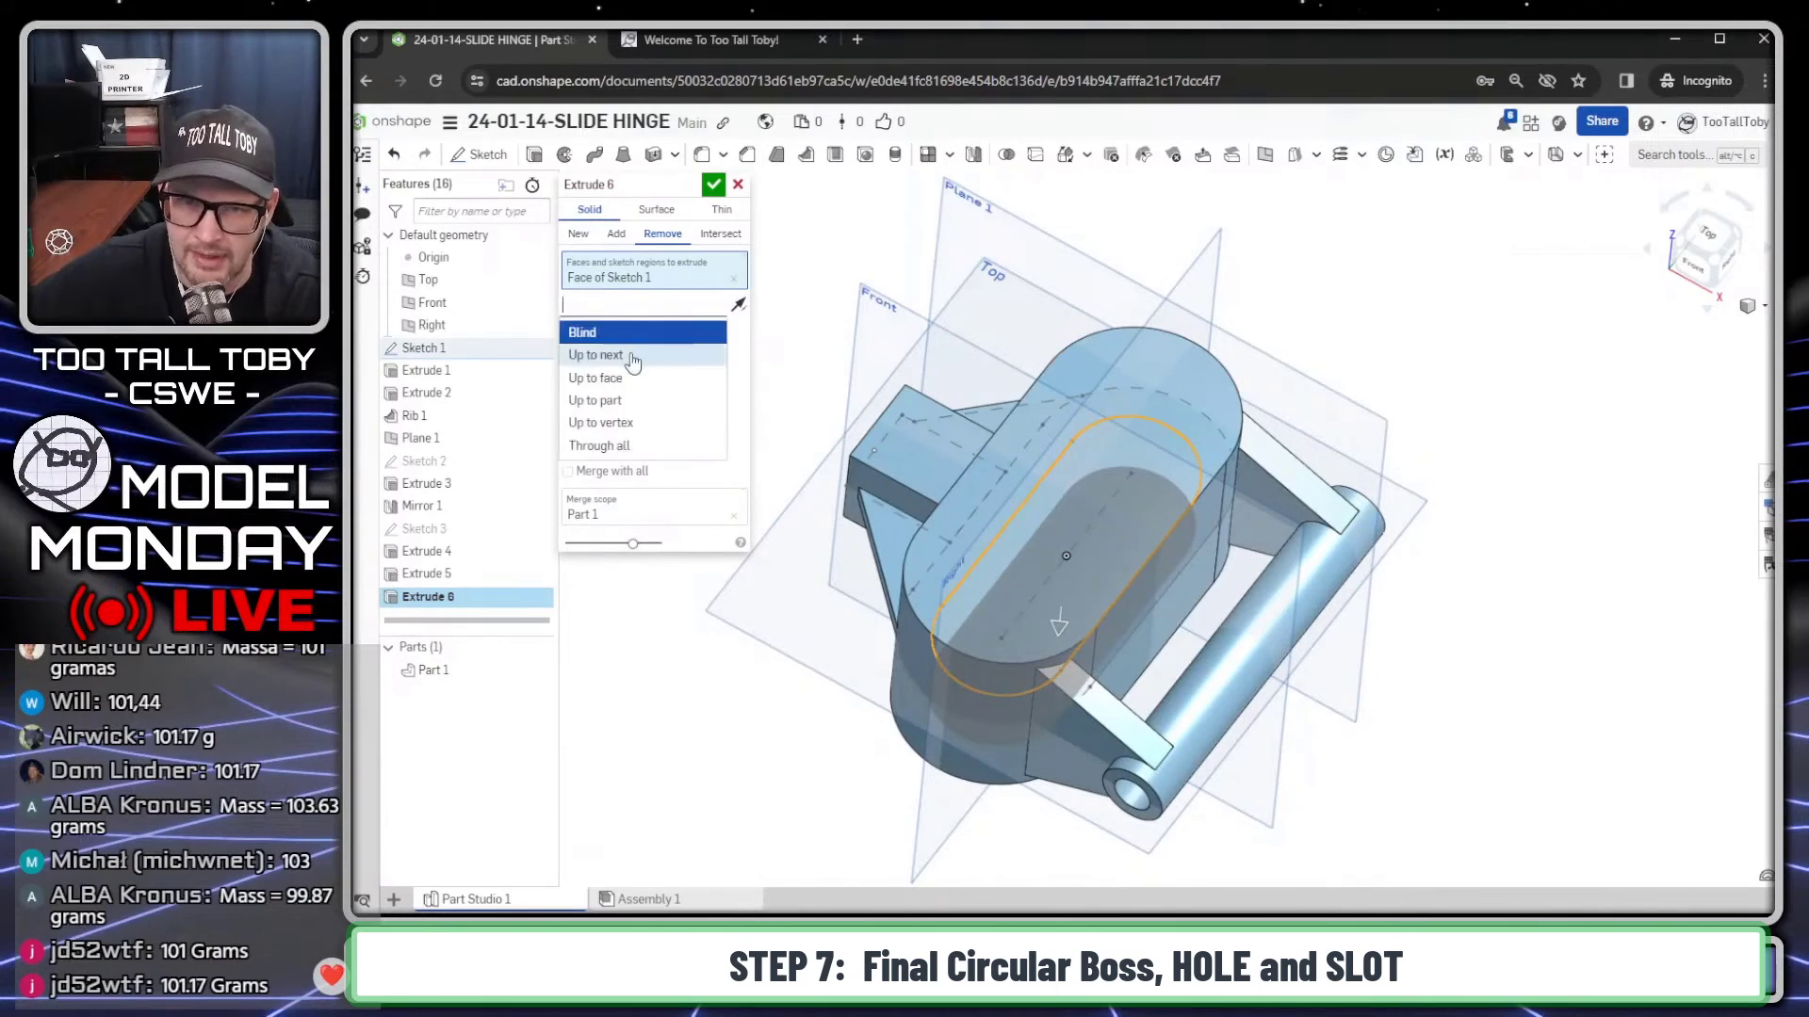
{"action": "left_click", "coordinate": [633, 421]}
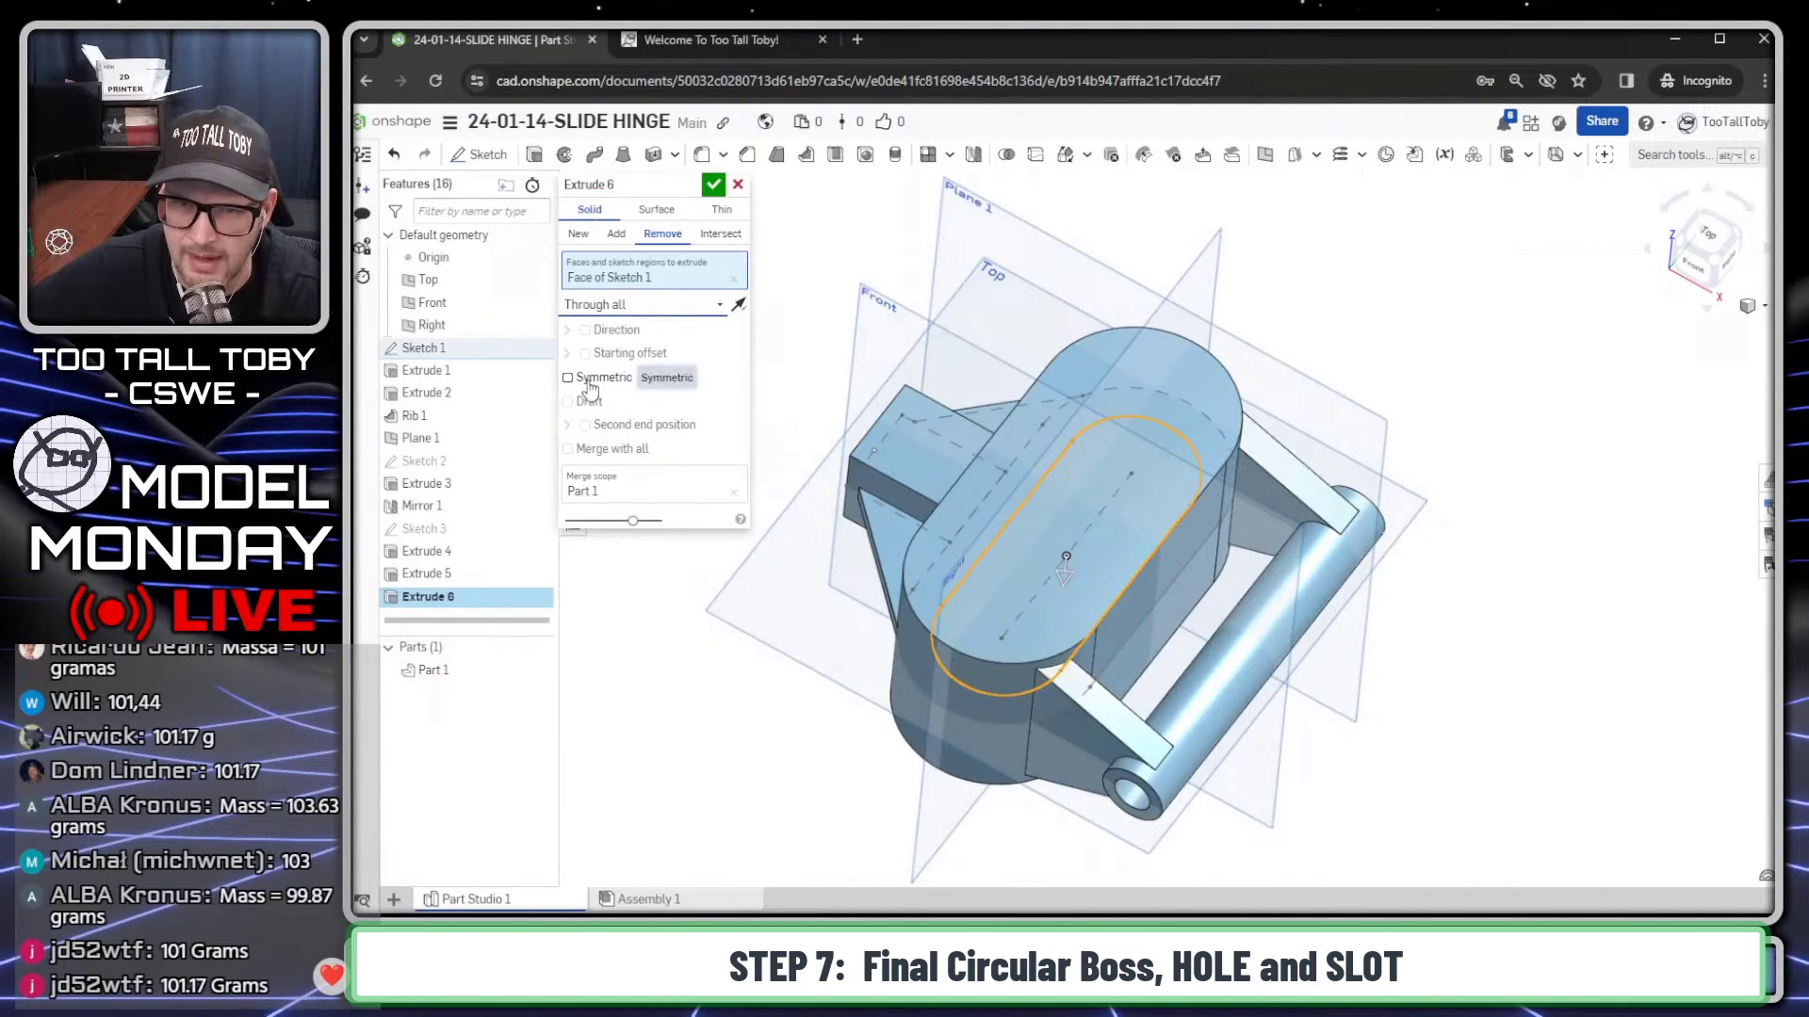
{"action": "left_click", "coordinate": [713, 184]}
Step: Hide the reference planes to view the finished hinge
{"action": "right_click_drag", "start_coordinate": [735, 254], "coordinate": [1092, 754]}
{"action": "key", "text": "p"}
{"action": "scroll", "coordinate": [1200, 697], "scroll_direction": "up", "scroll_amount": 2}
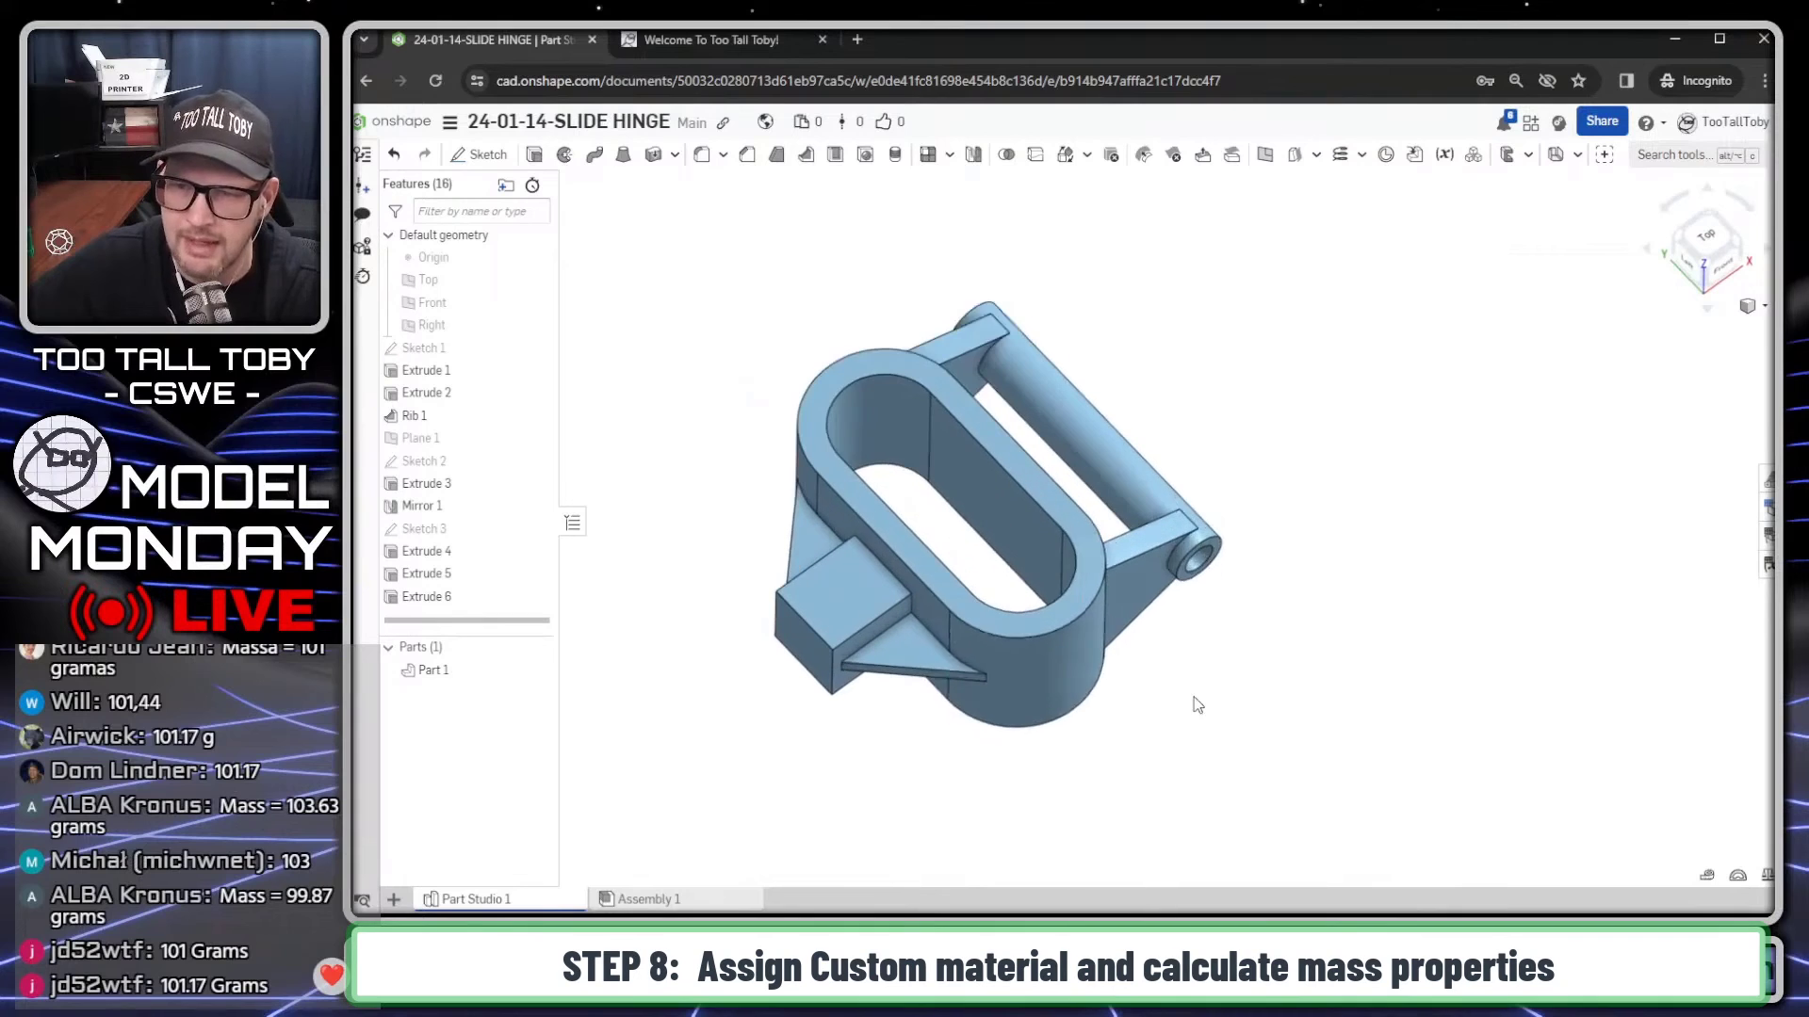
Step: Assign Part 1 the TTT-PLAIN CARBON STEEL material from the TTT-CUSTOM MATERIALS library
{"action": "right_click", "coordinate": [421, 668]}
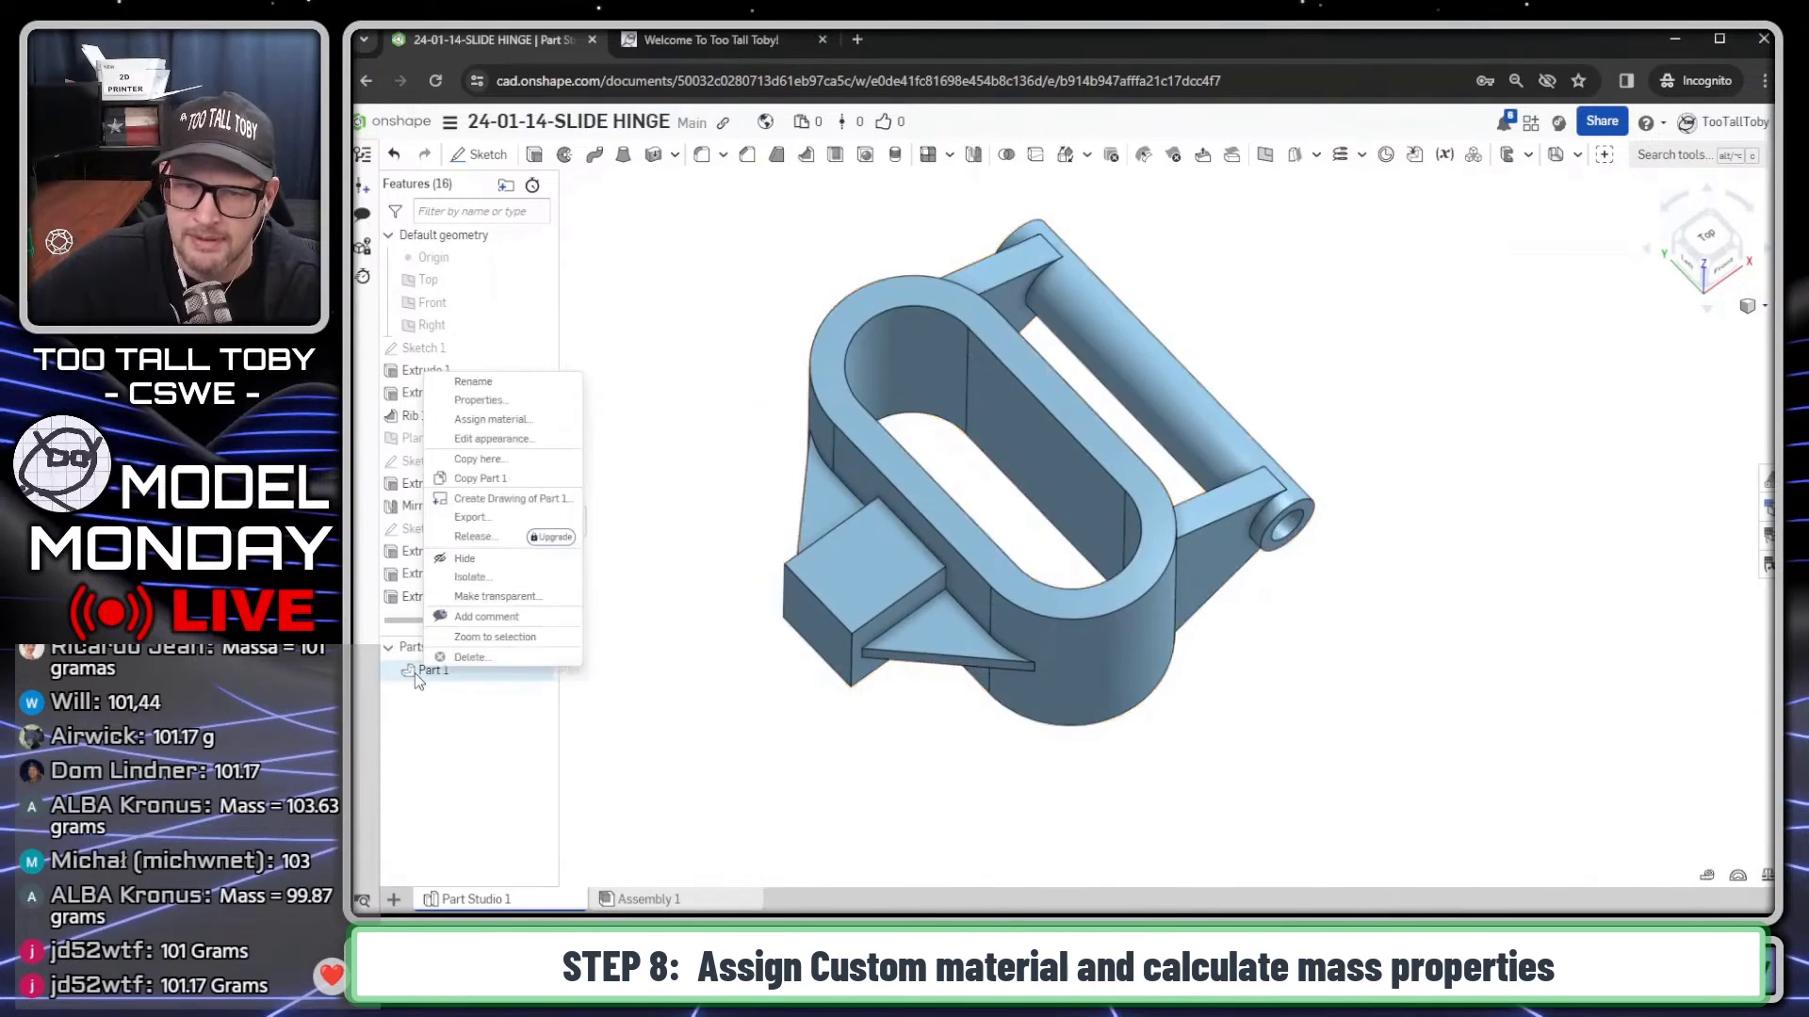
{"action": "left_click", "coordinate": [518, 421]}
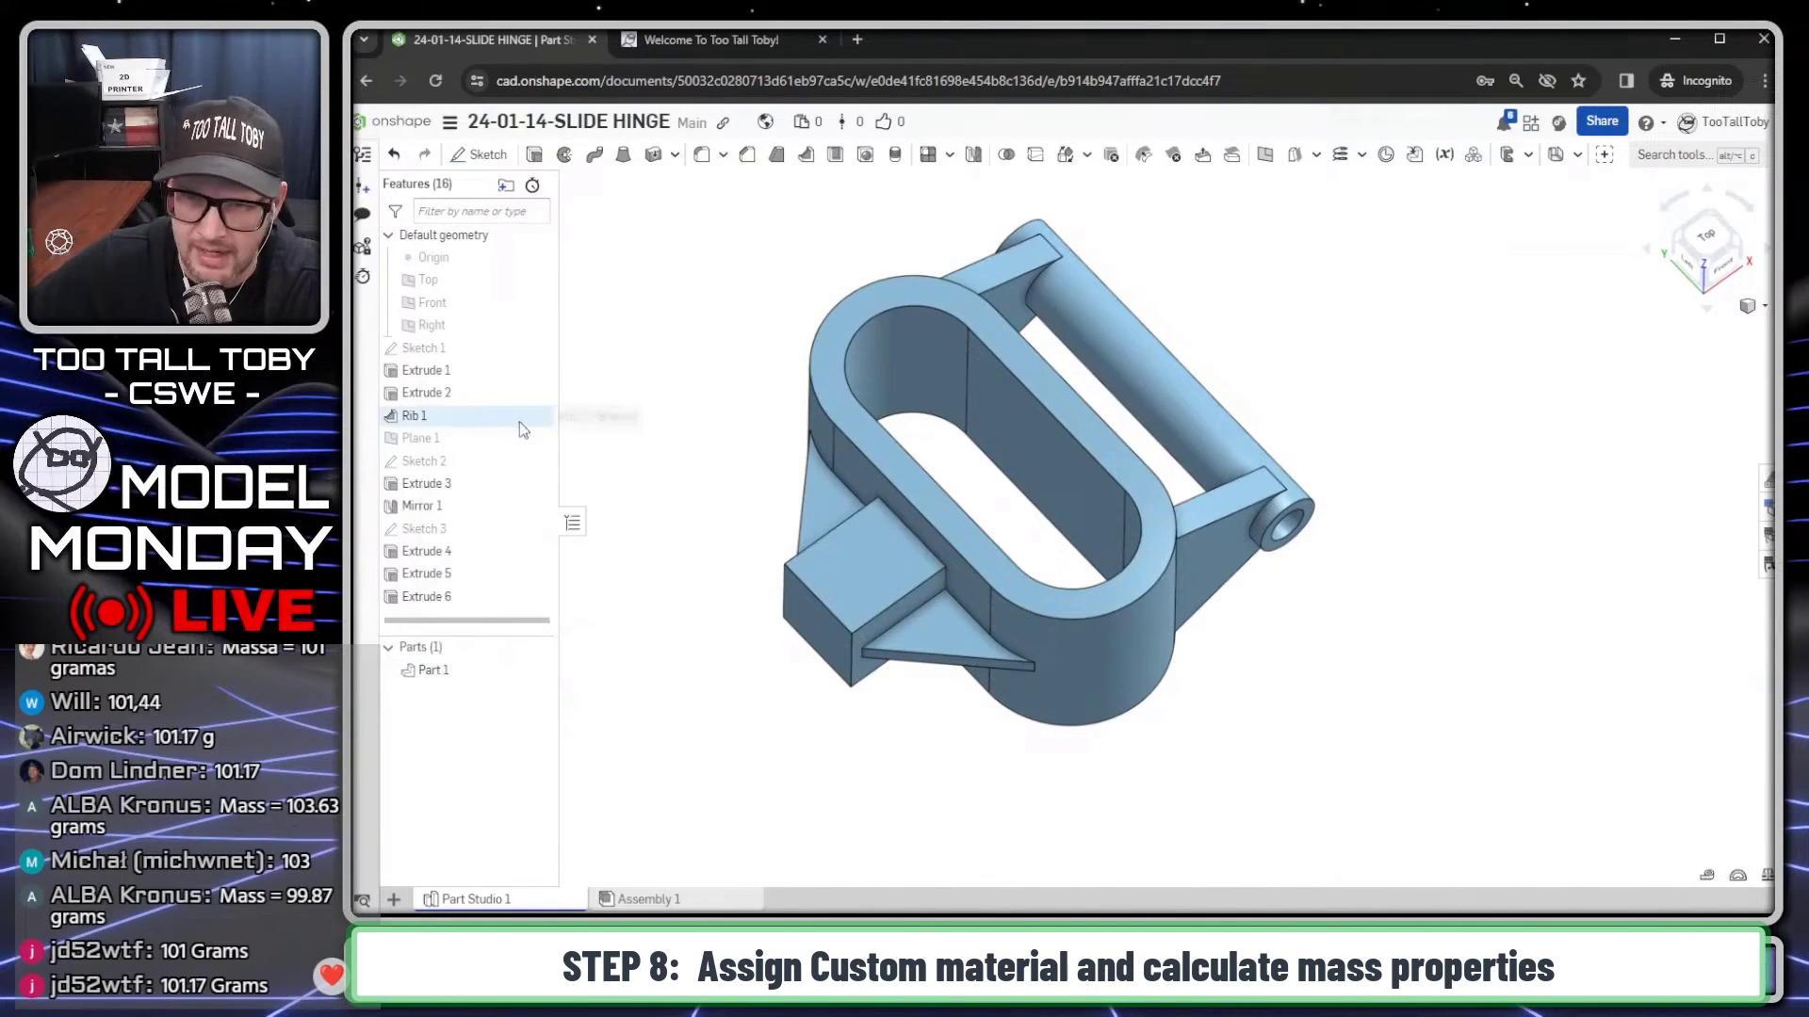
{"action": "left_click", "coordinate": [780, 639]}
{"action": "left_click", "coordinate": [737, 671]}
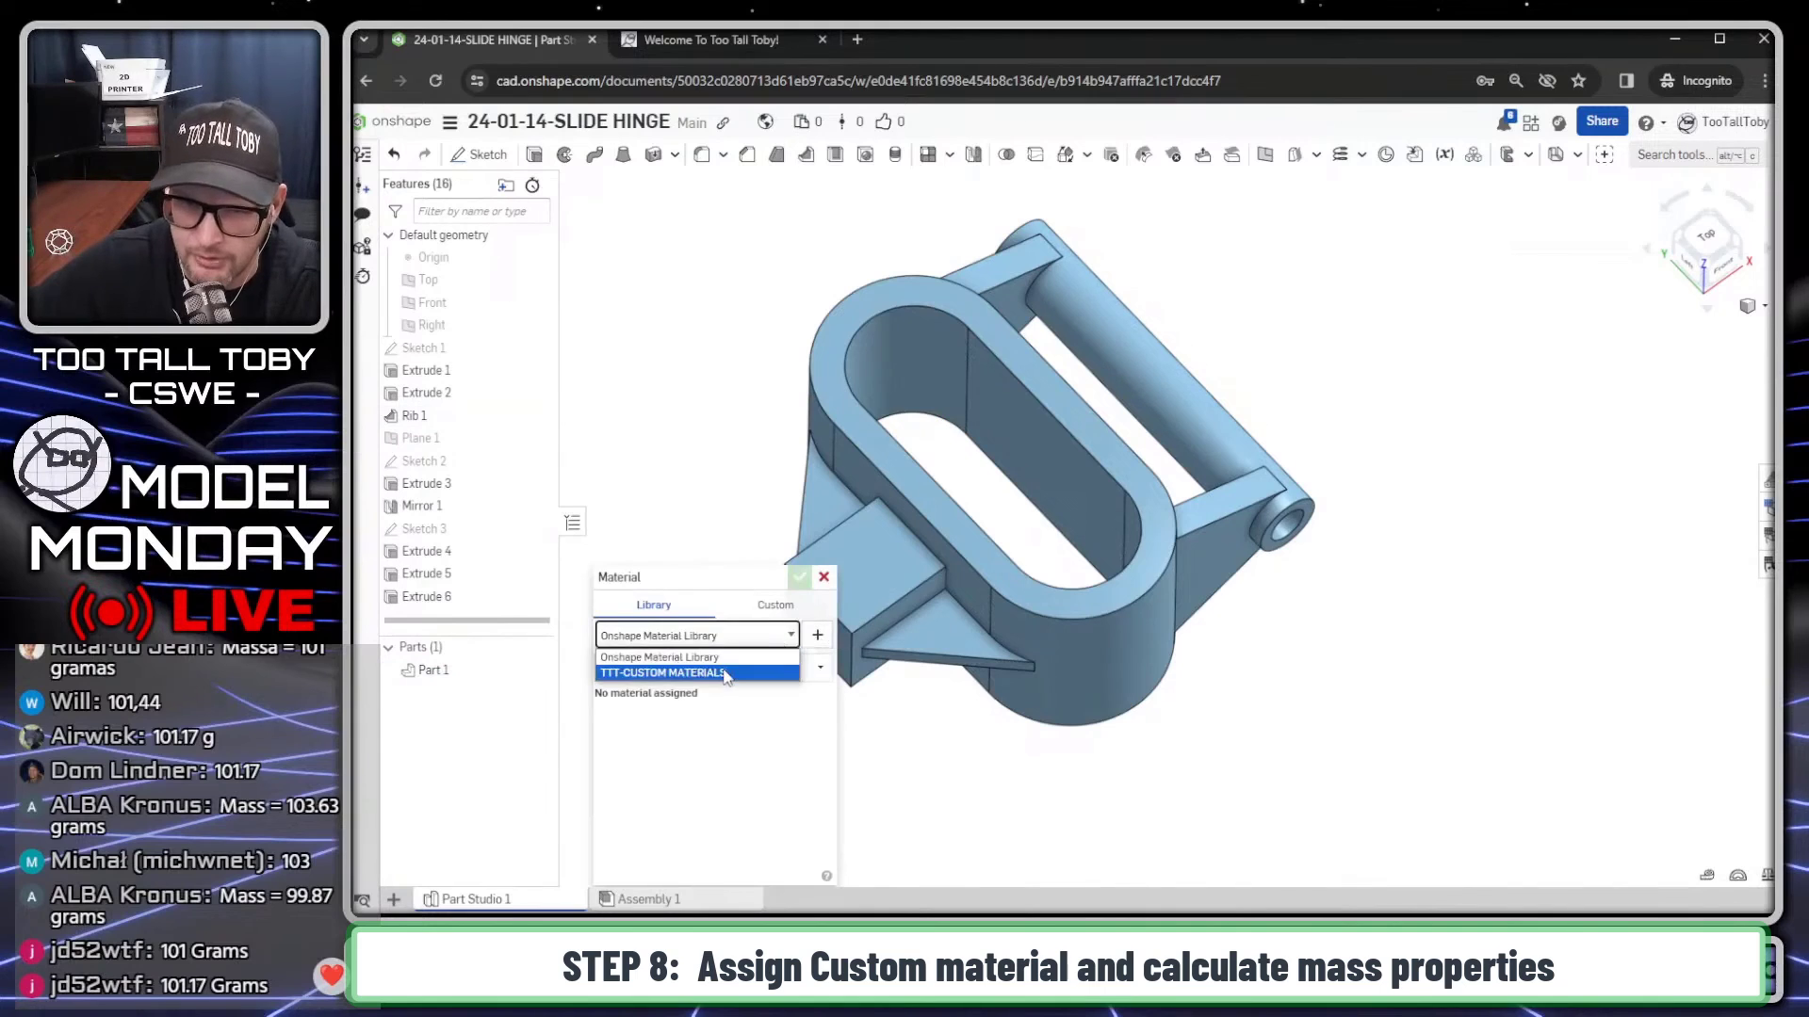
{"action": "left_click", "coordinate": [825, 668]}
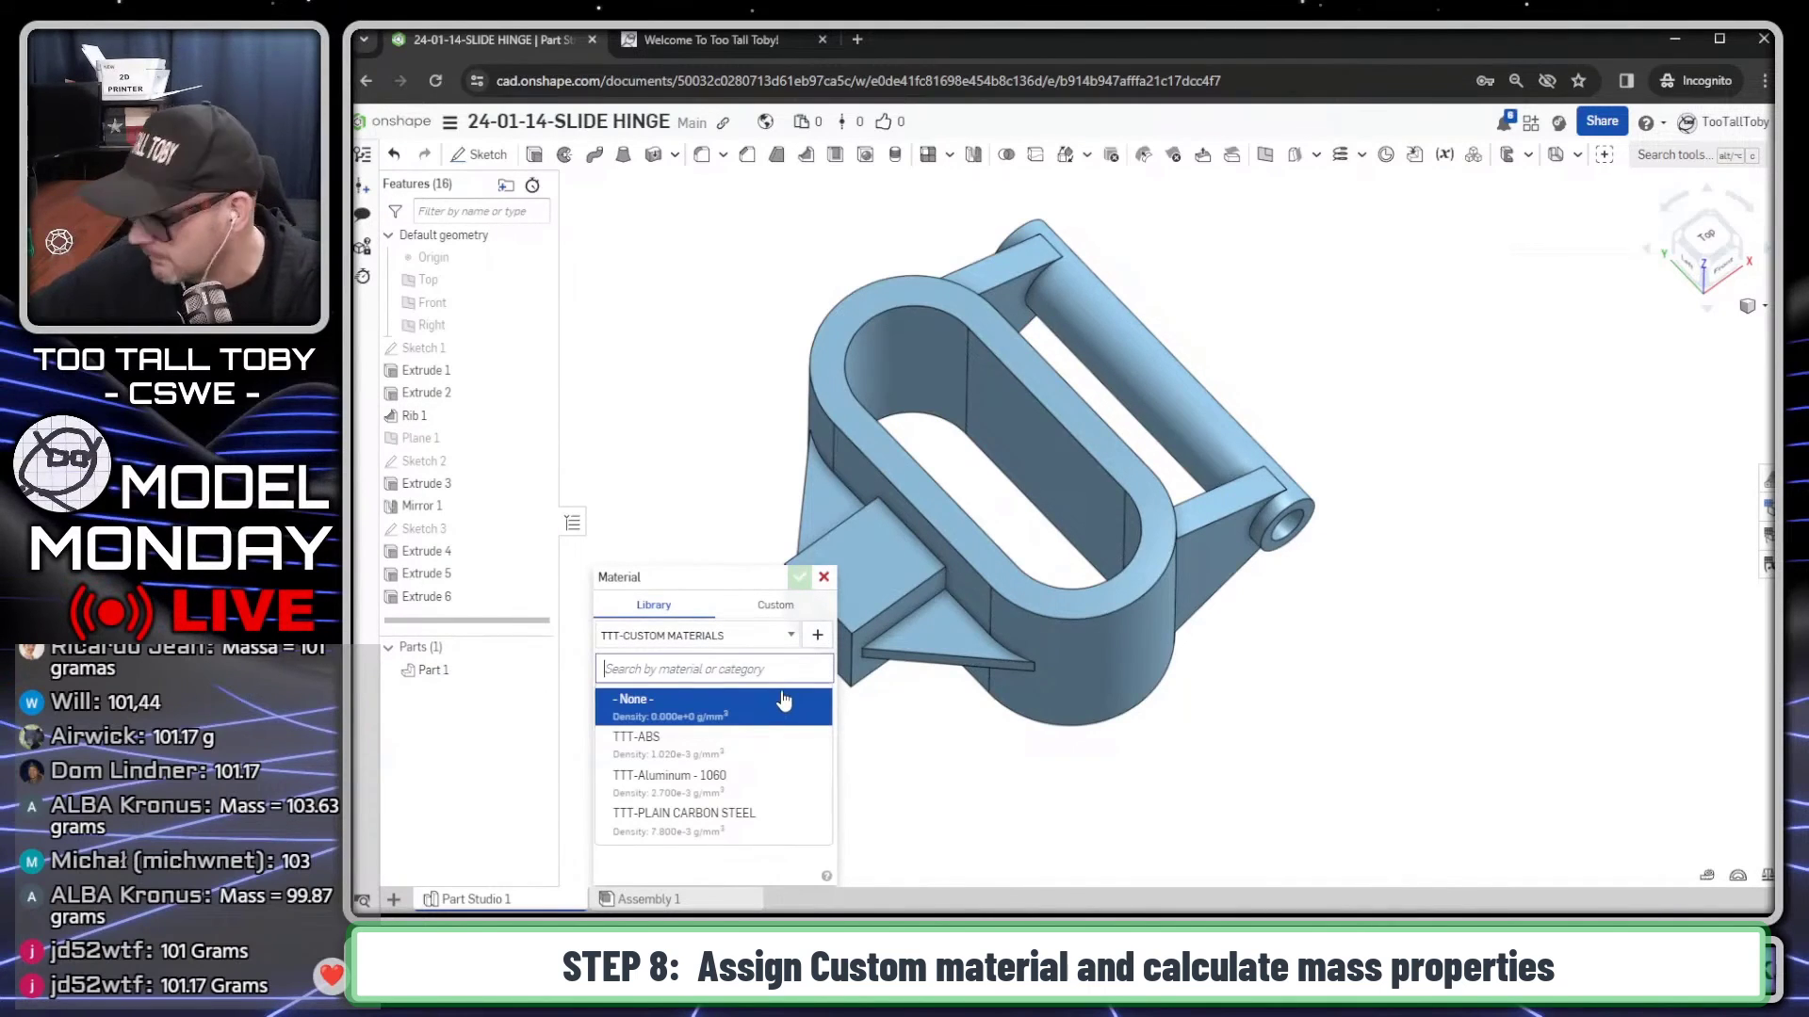
{"action": "left_click", "coordinate": [702, 817]}
{"action": "left_click", "coordinate": [799, 576]}
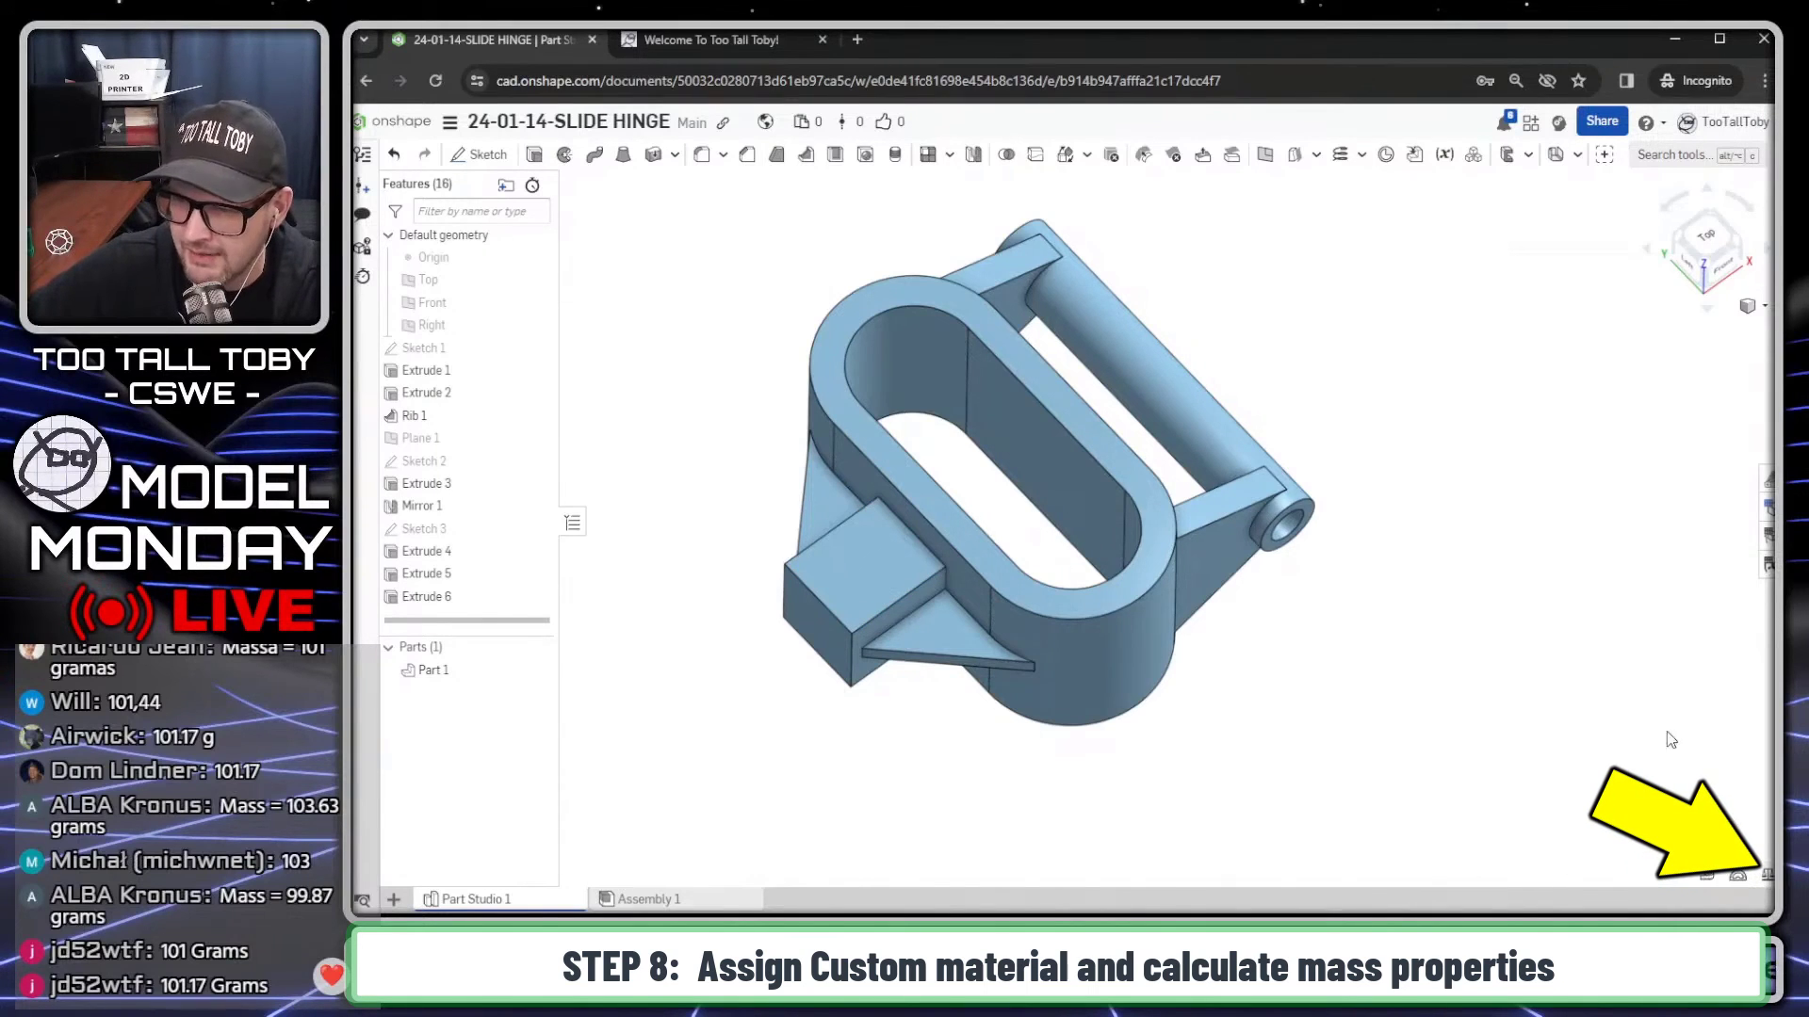
Step: Check Part 1's mass properties, which read 2030 g and 260254.05 mm³ volume
{"action": "left_click", "coordinate": [1766, 871]}
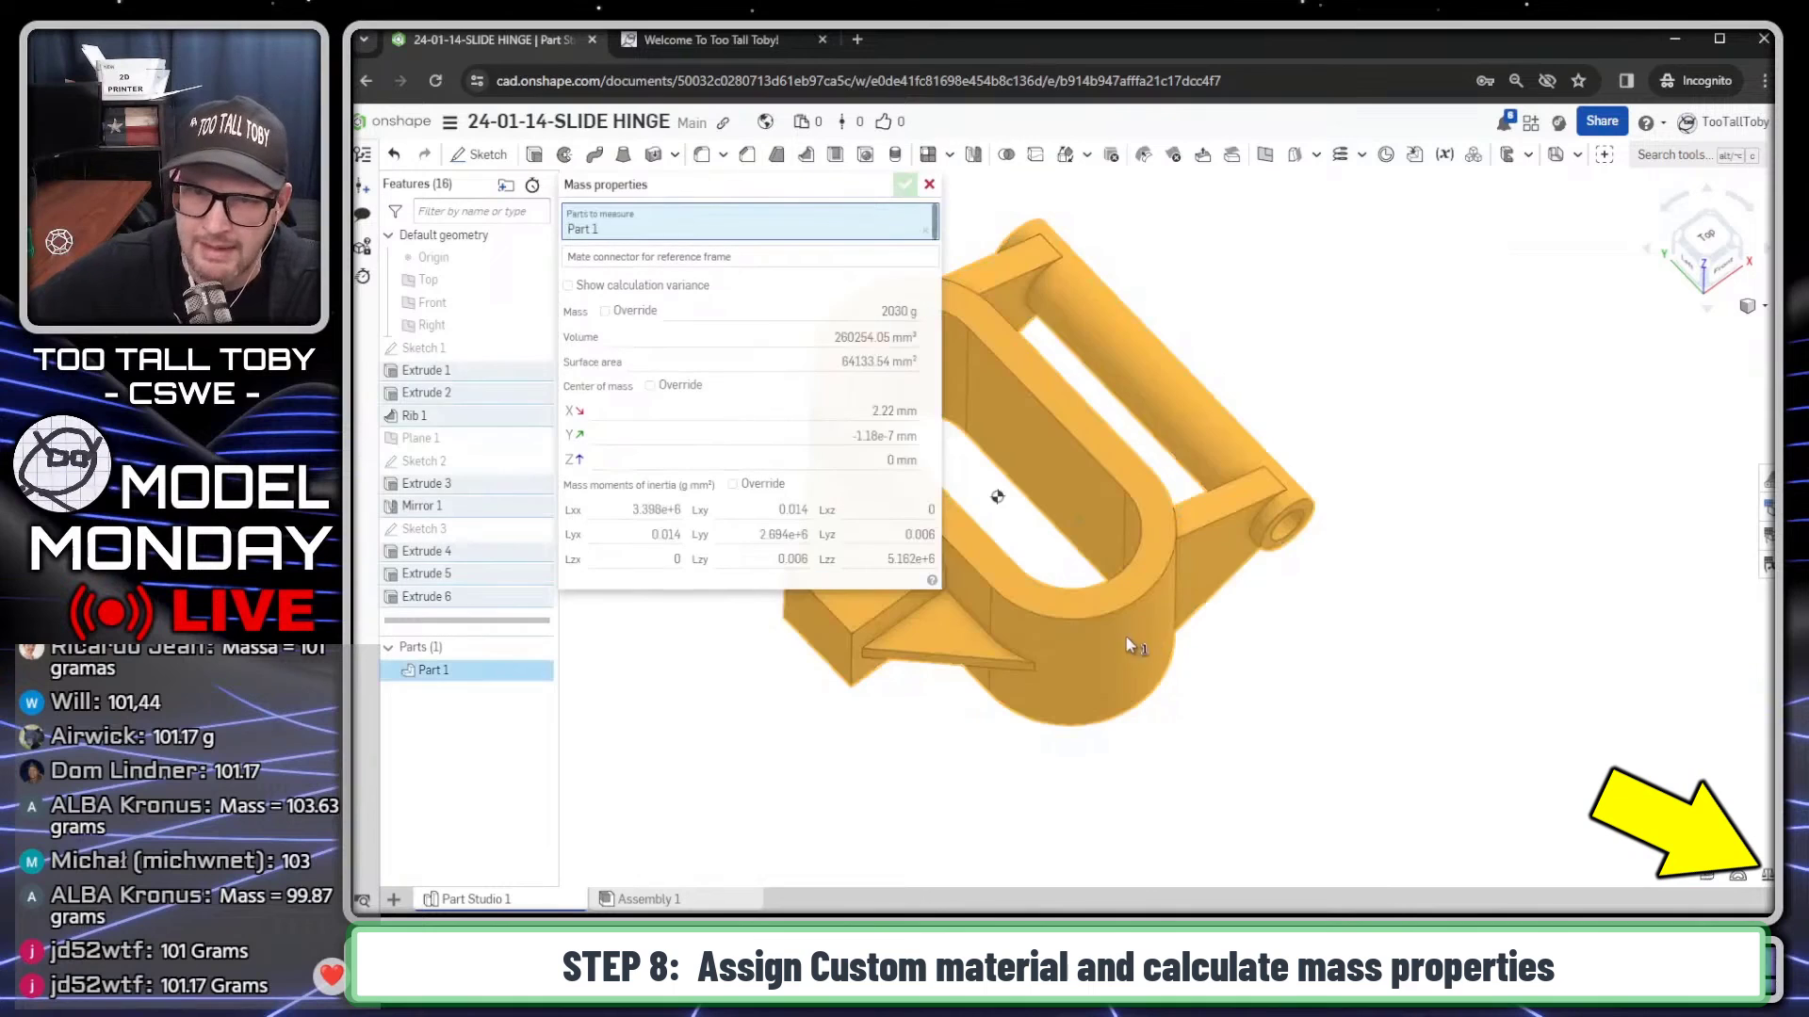
{"action": "mouse_move", "coordinate": [884, 316]}
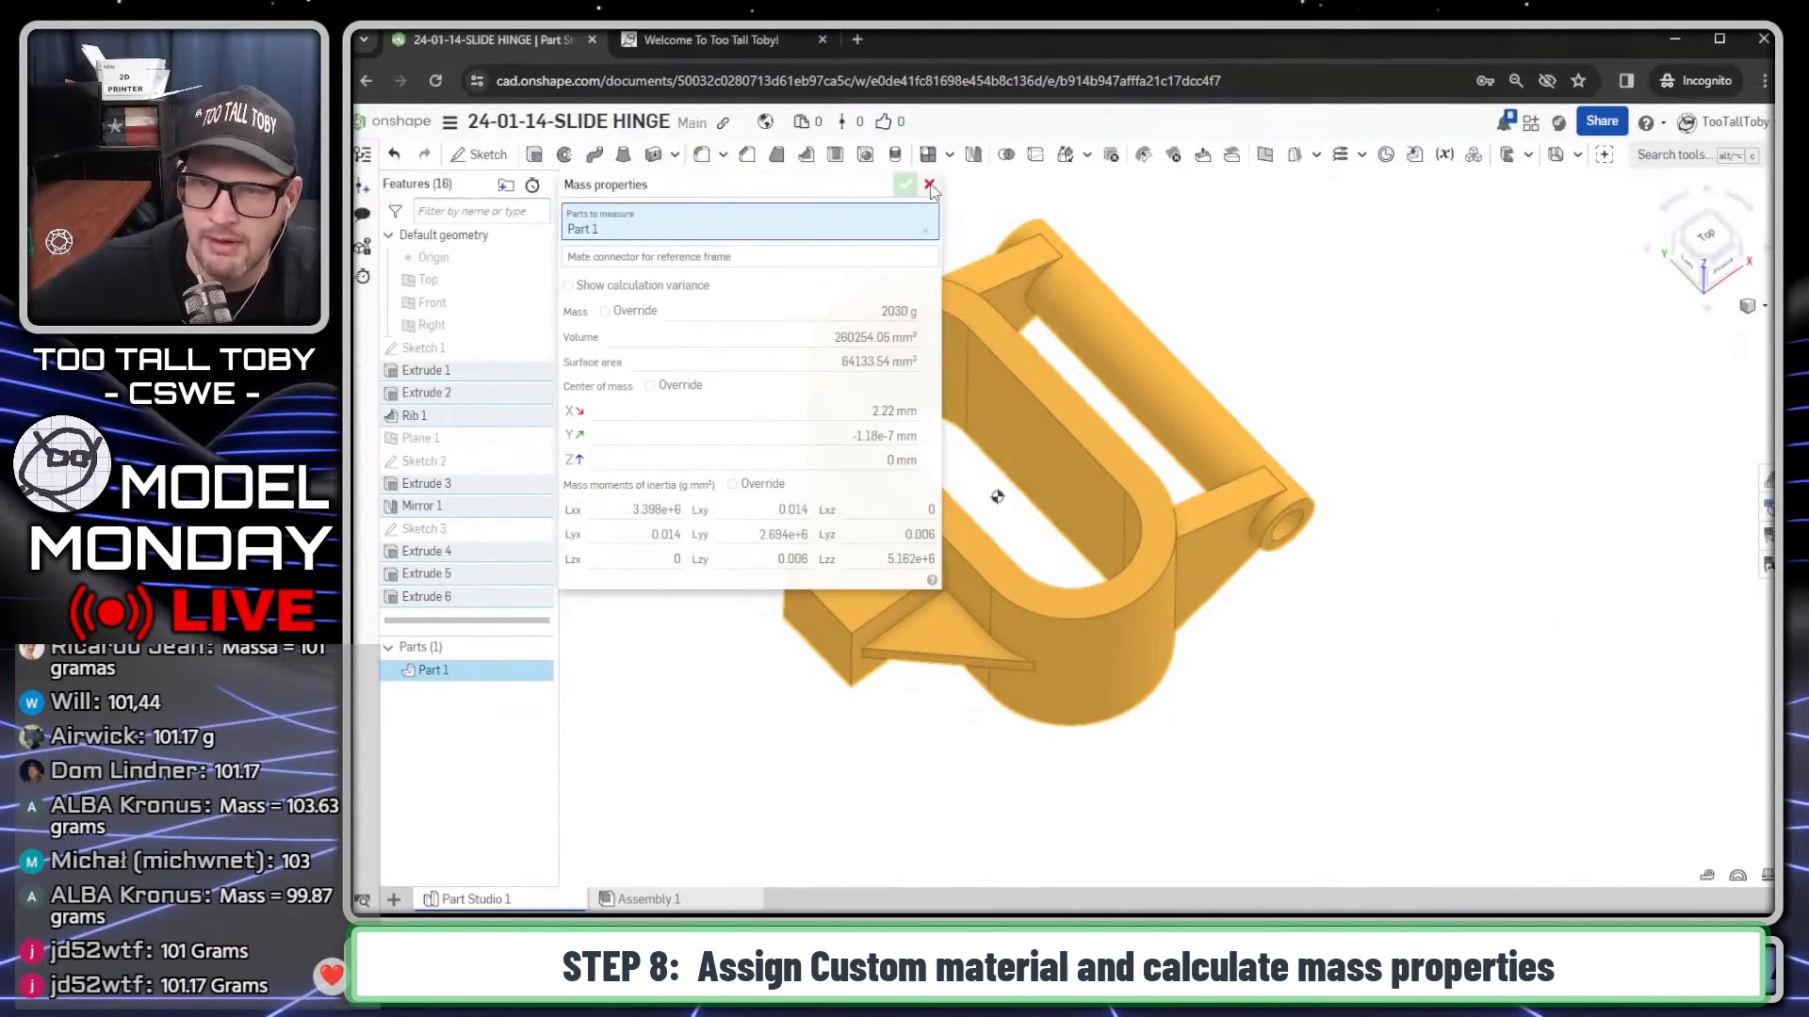
{"action": "left_click", "coordinate": [928, 185]}
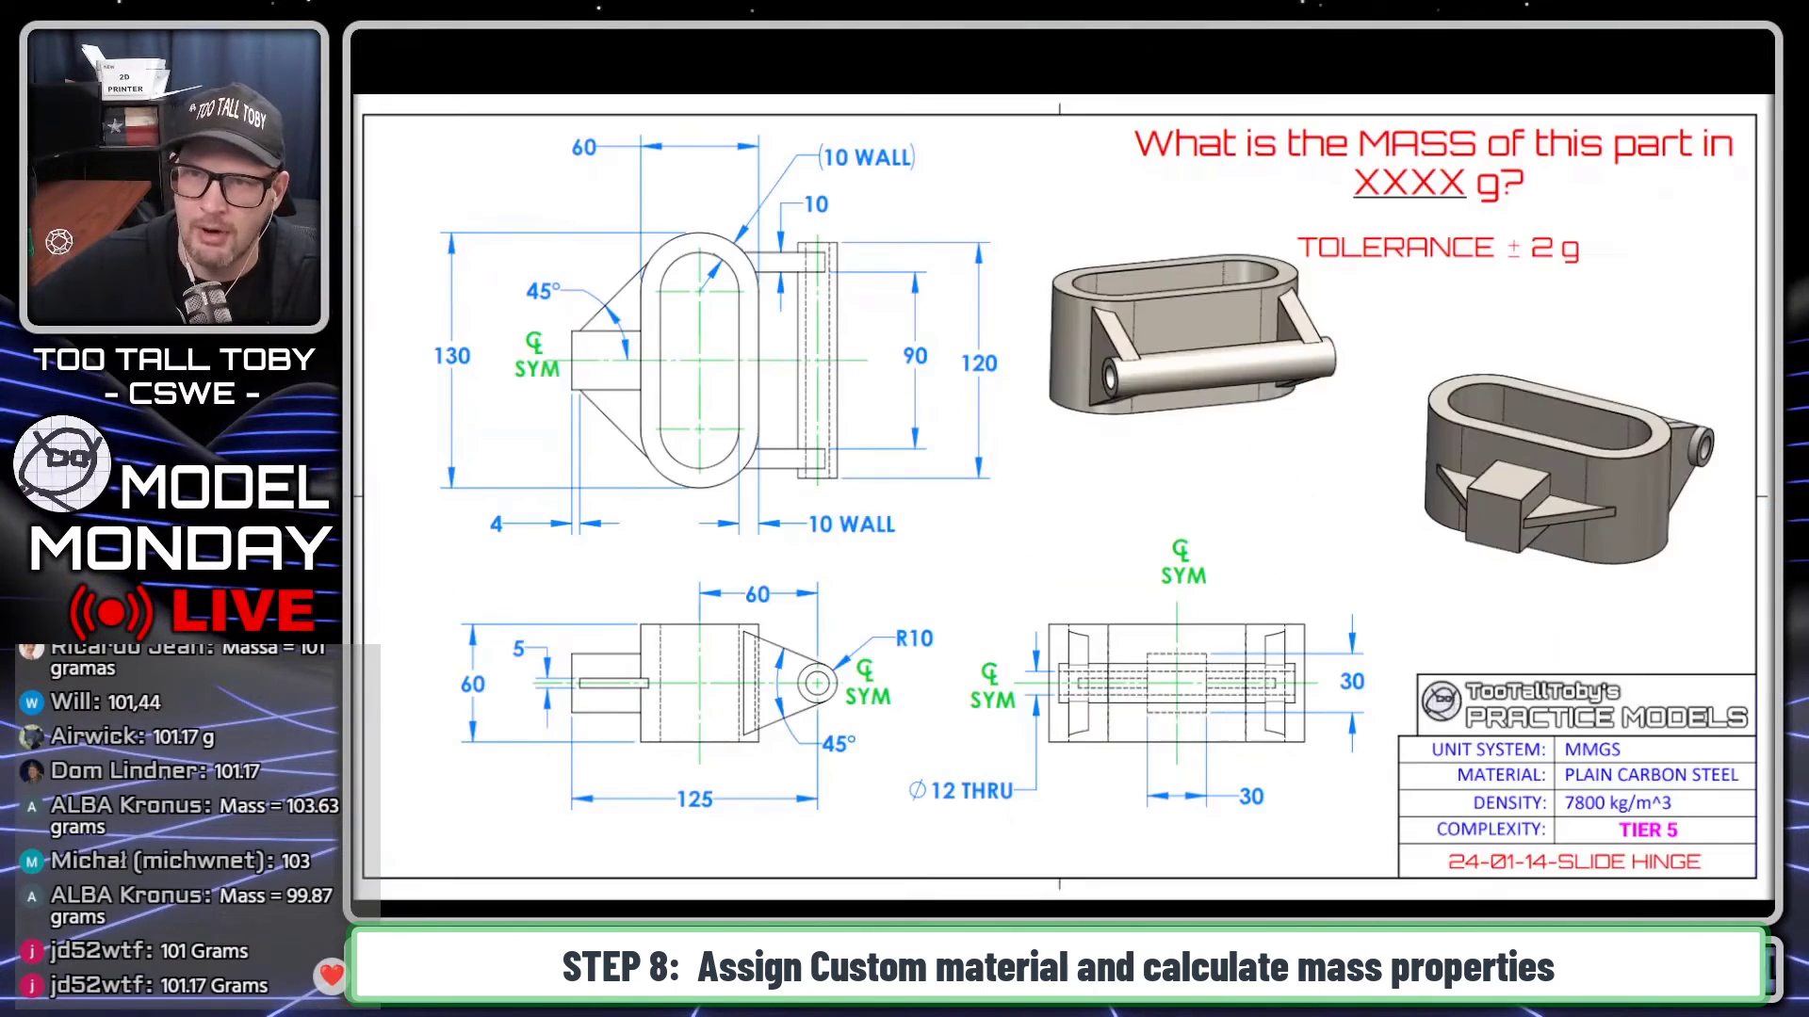